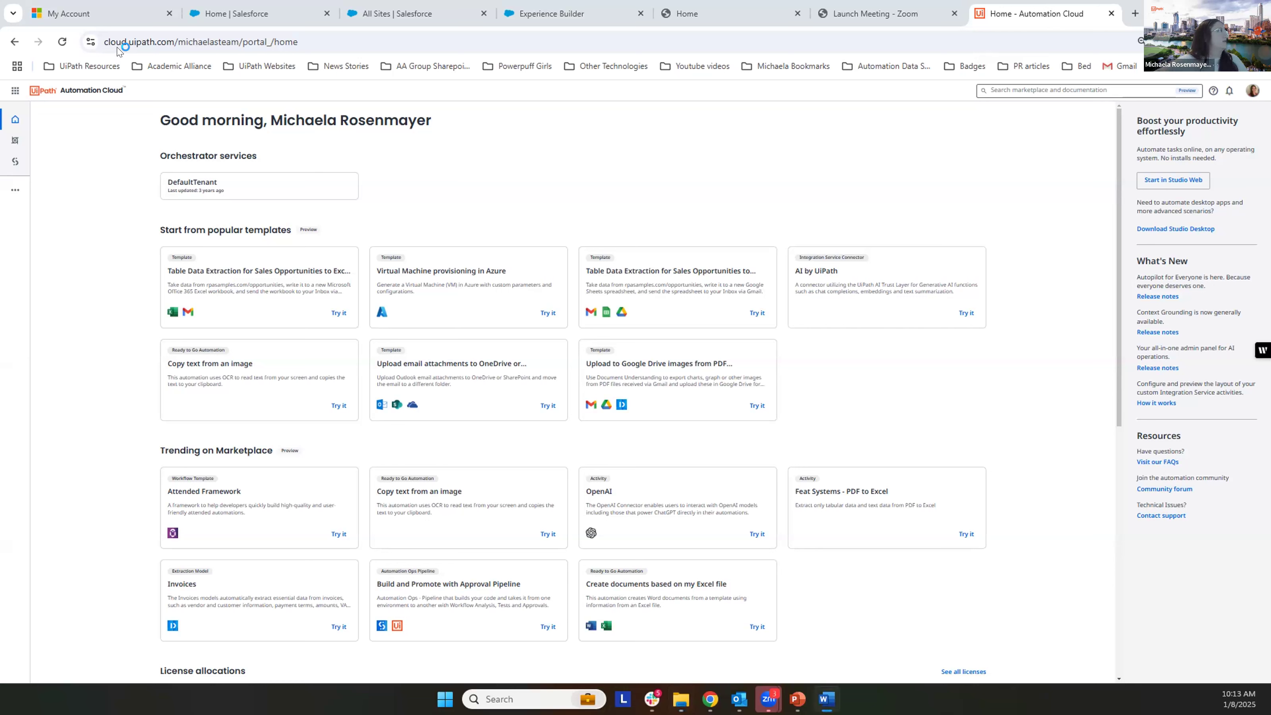
Step: Open Integration Service from the Automation Cloud services list
left_click(13, 91)
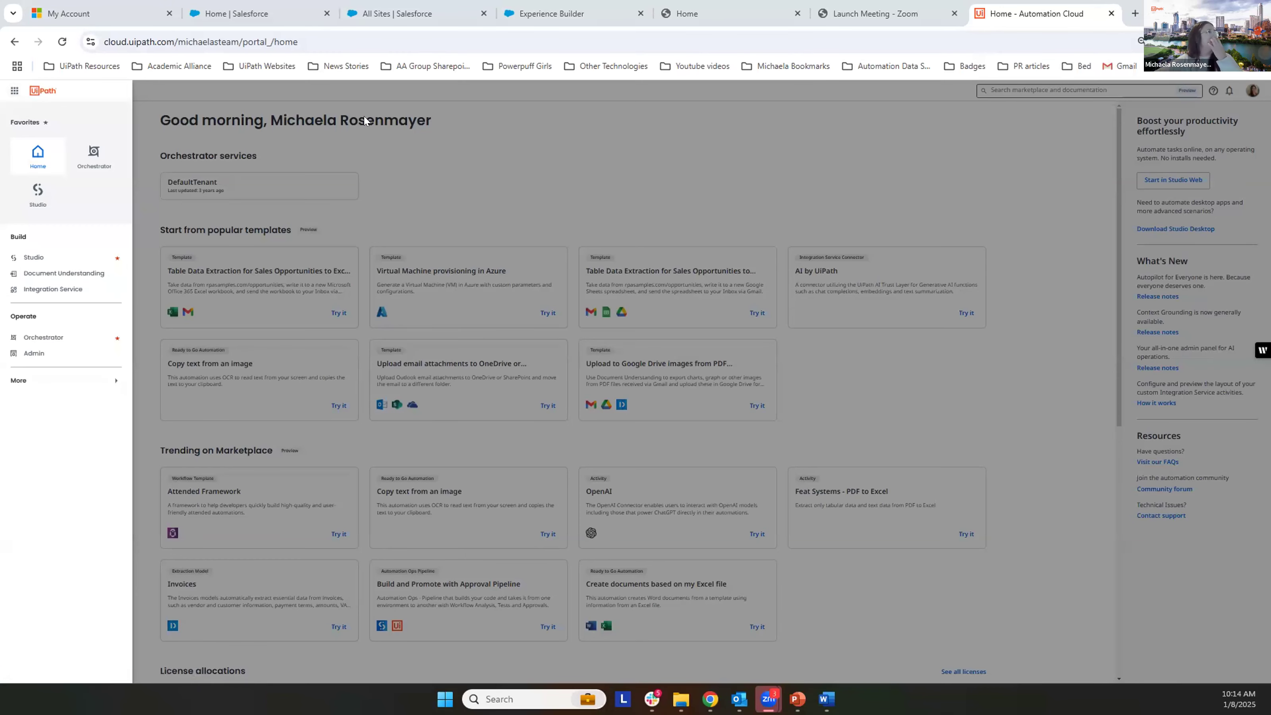
left_click(13, 91)
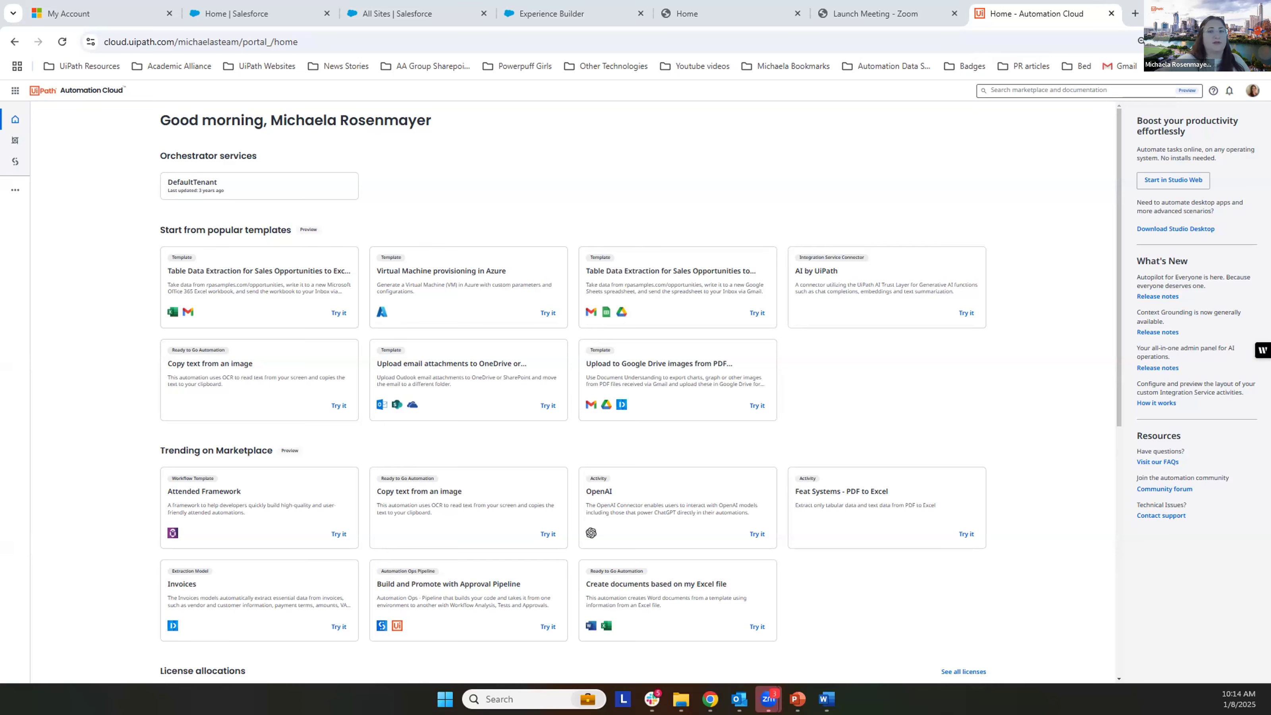
left_click(15, 90)
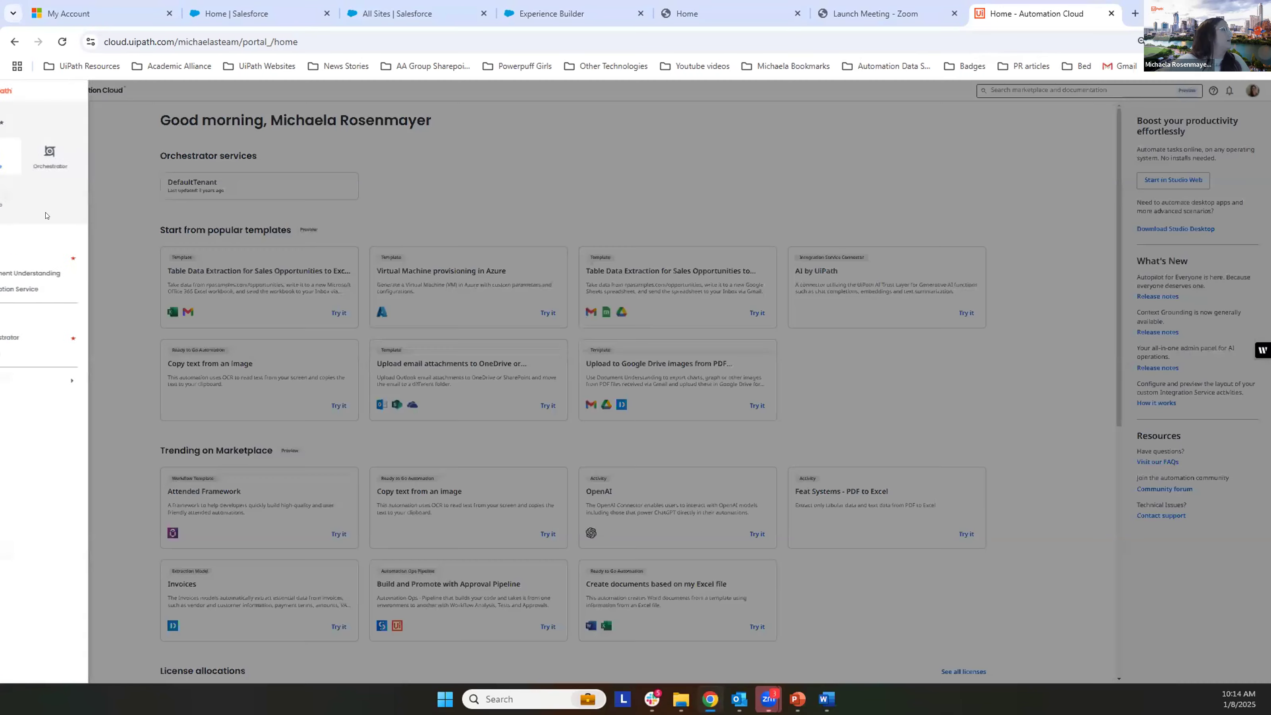
left_click(46, 289)
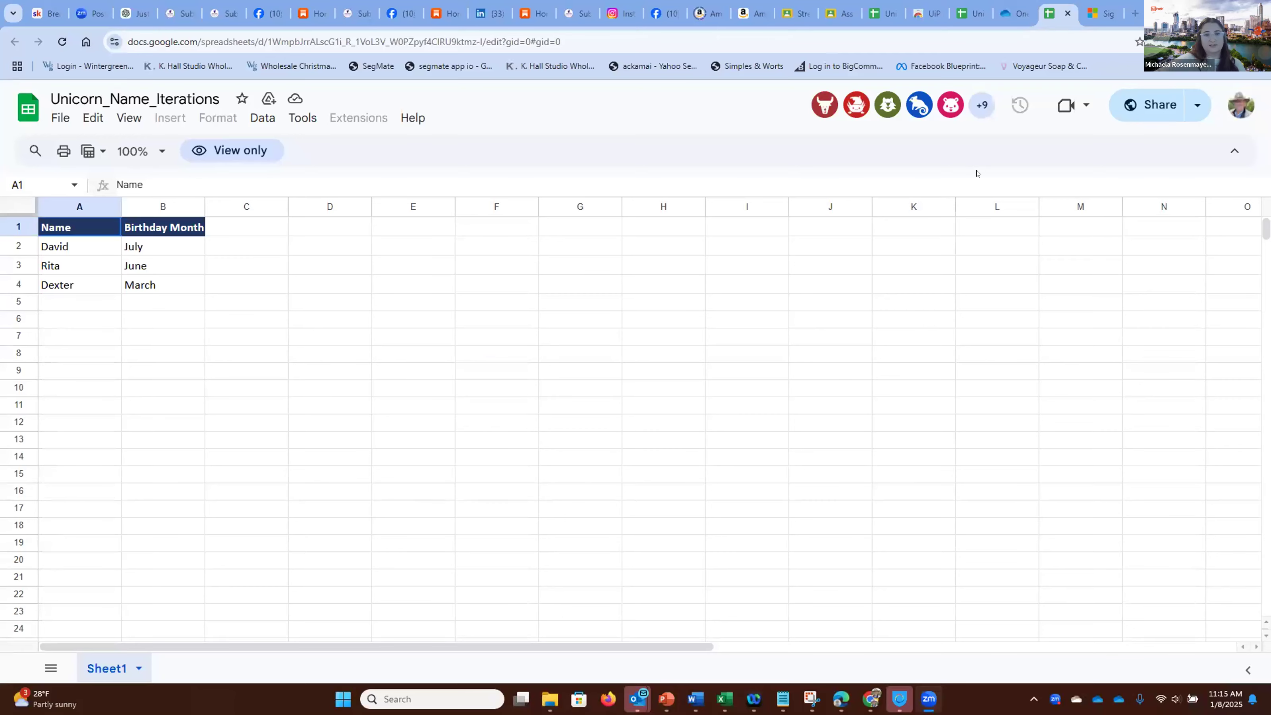
Step: Switch to the UiPath account picker page and try to sign in with the already signed-in Microsoft account
left_click(1103, 14)
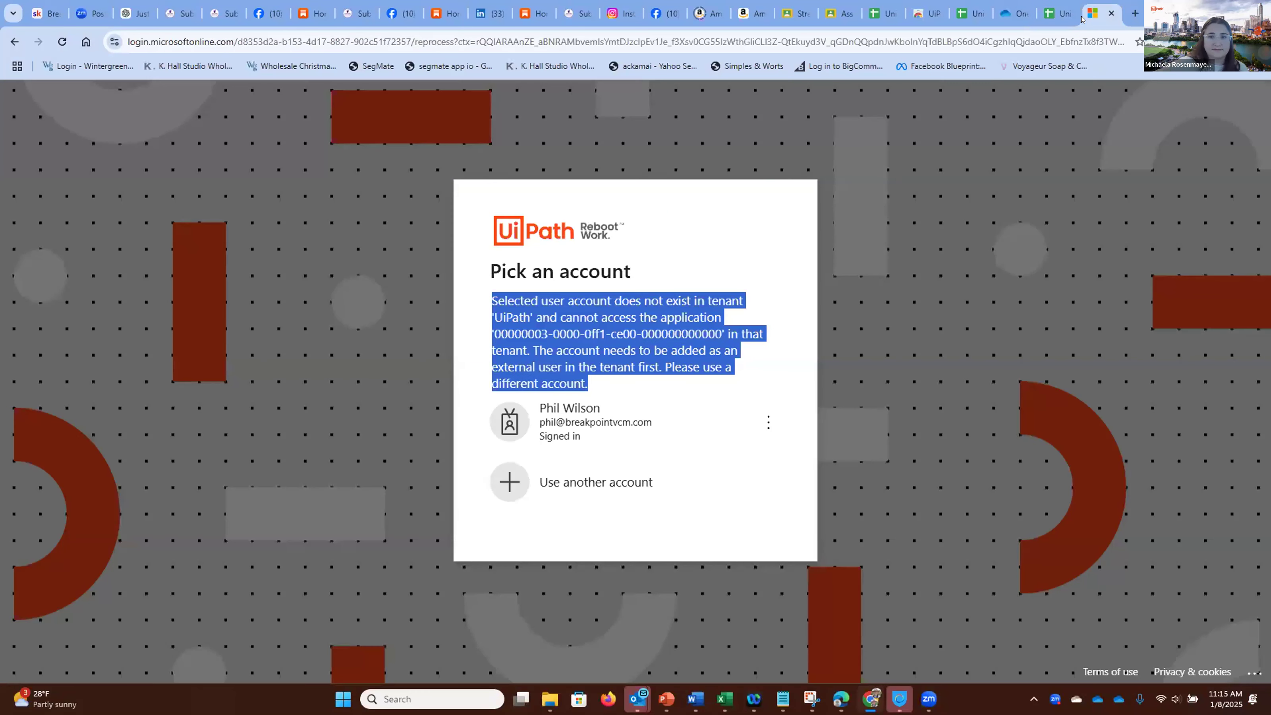
left_click(746, 389)
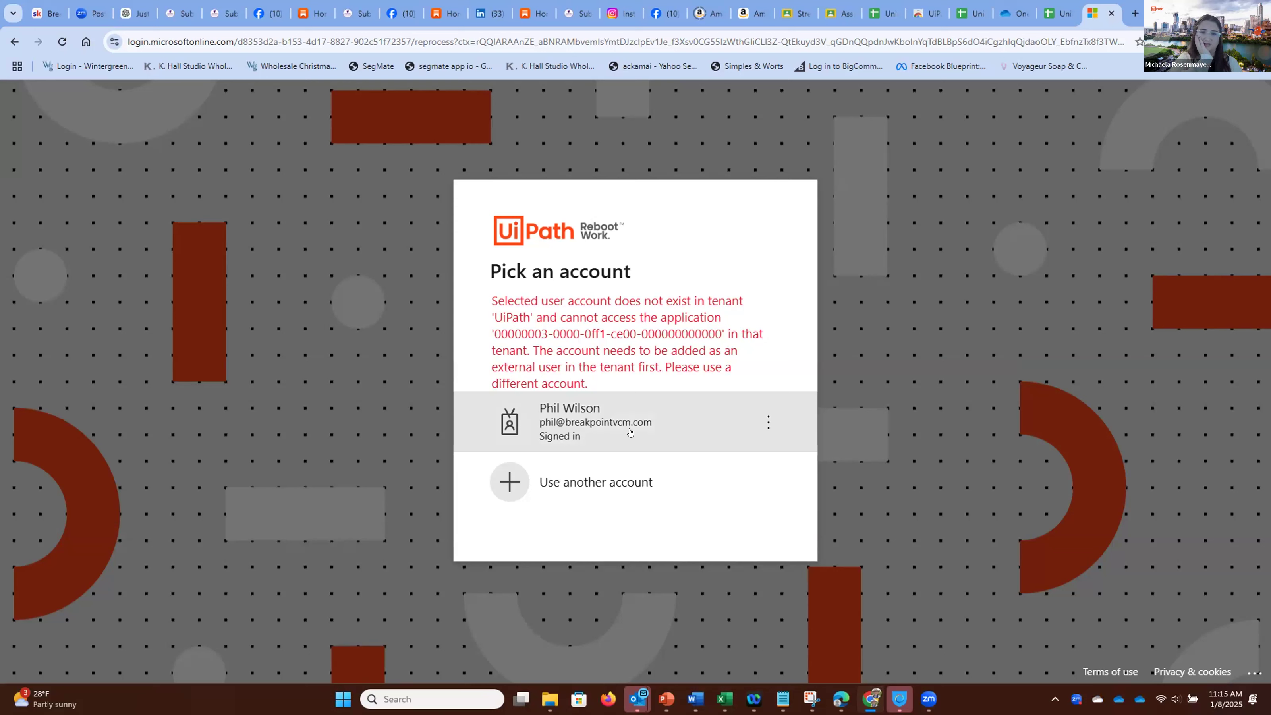
left_click(629, 432)
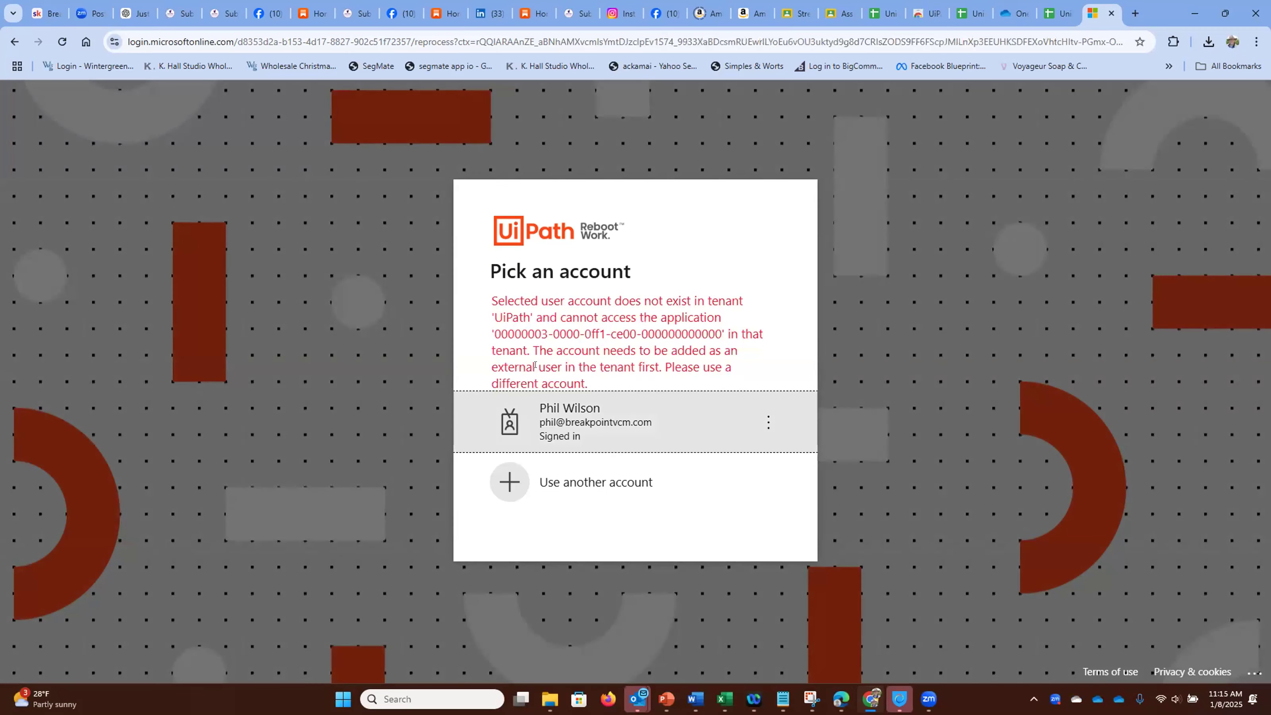
left_click(546, 416)
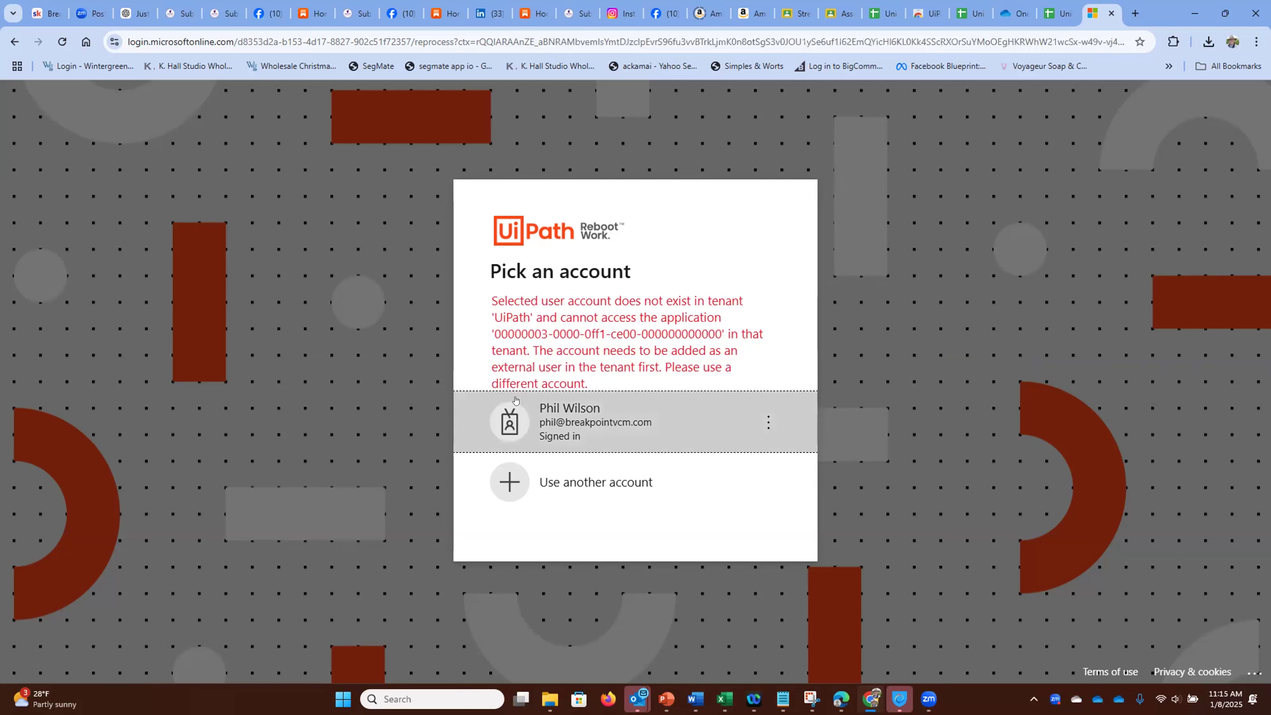
left_click(556, 422)
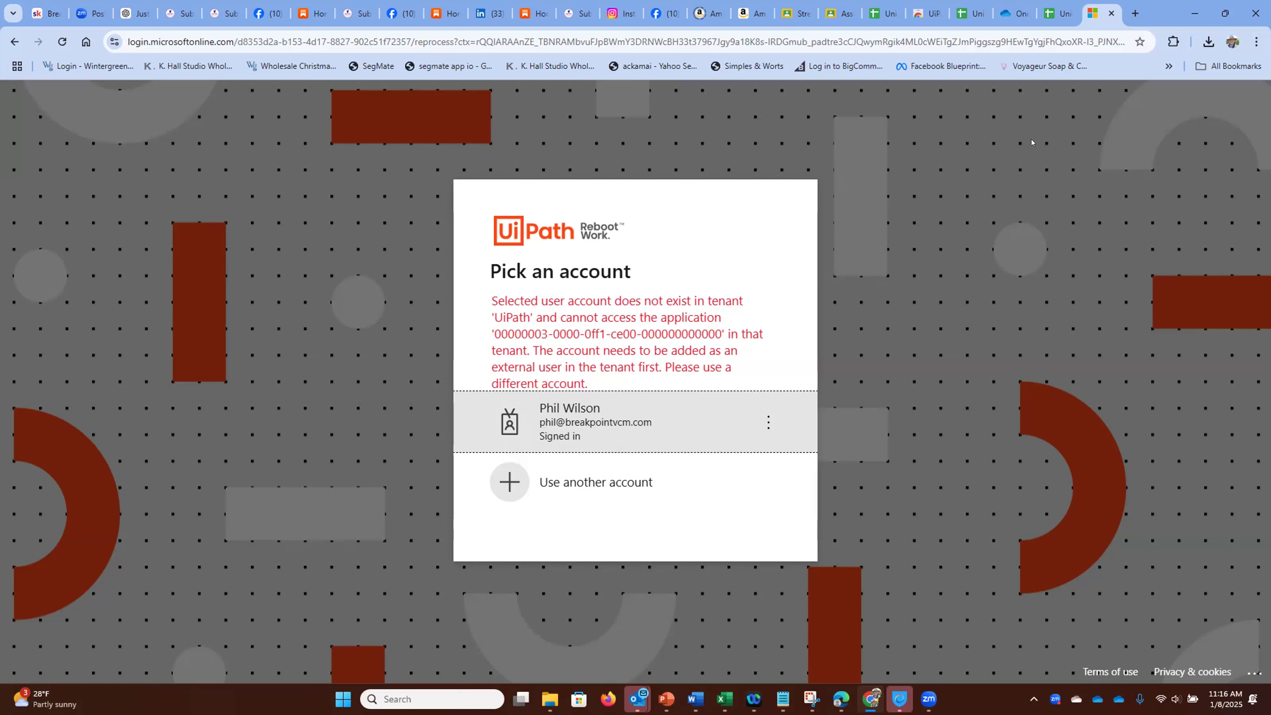
Step: Leave the Microsoft sign-in pages and return to the shared Build Your First Automation_Studio Web(2023.10) document
left_click(5, 40)
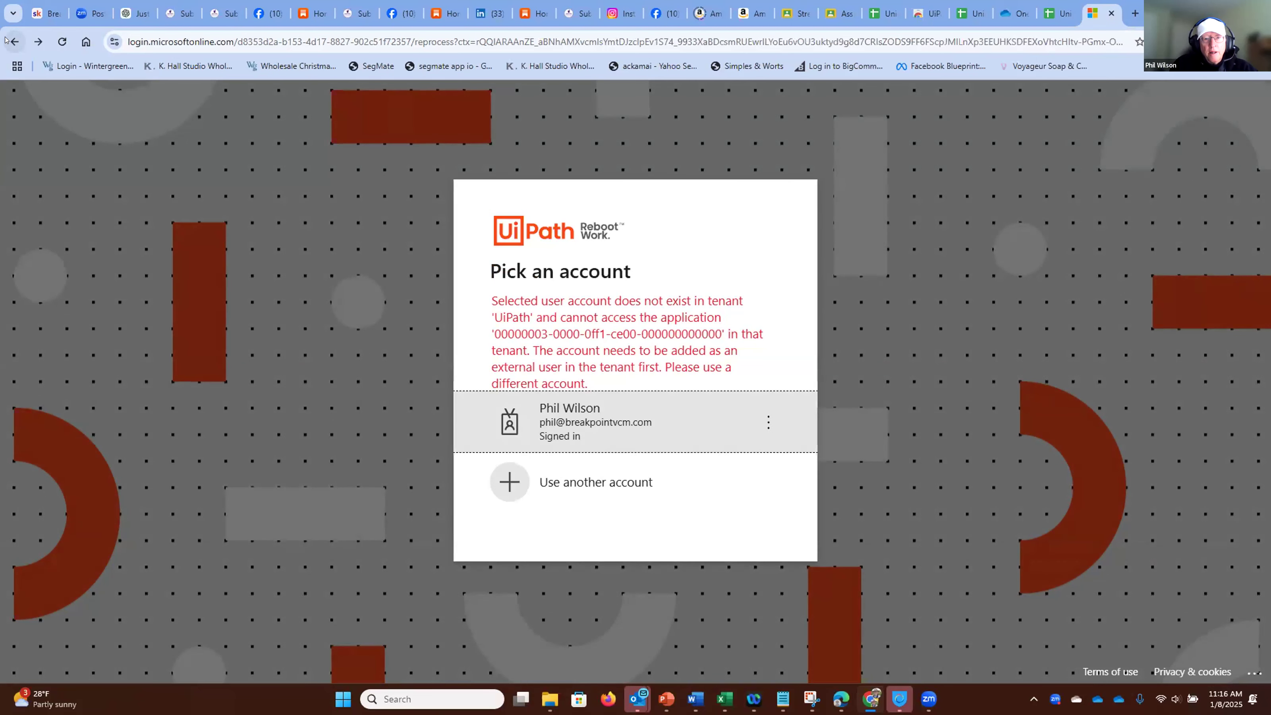
left_click(6, 40)
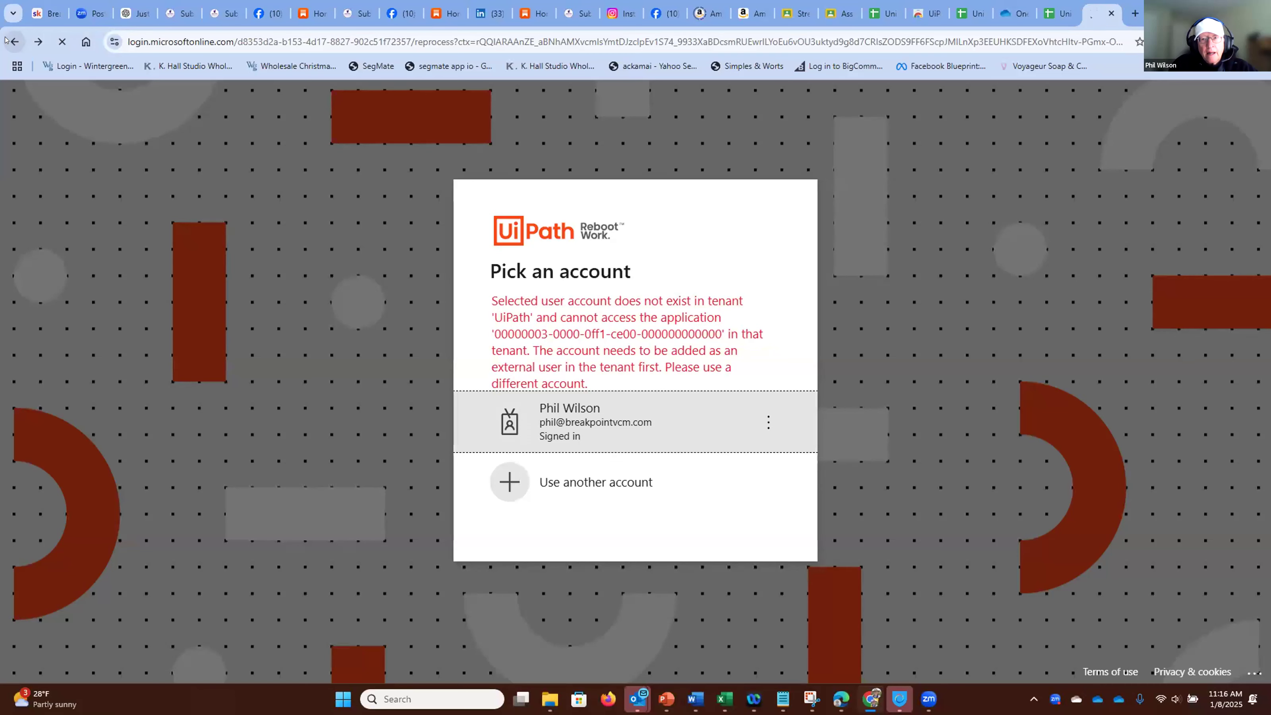
left_click(5, 40)
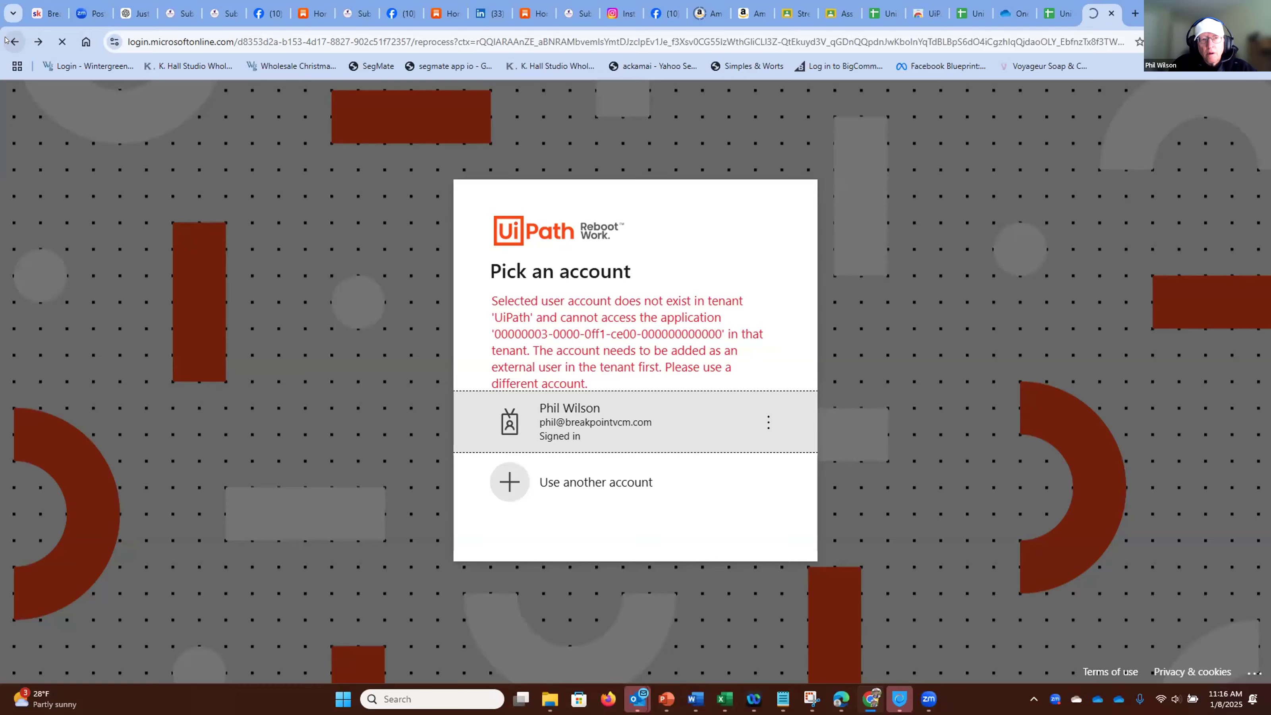
left_click(5, 41)
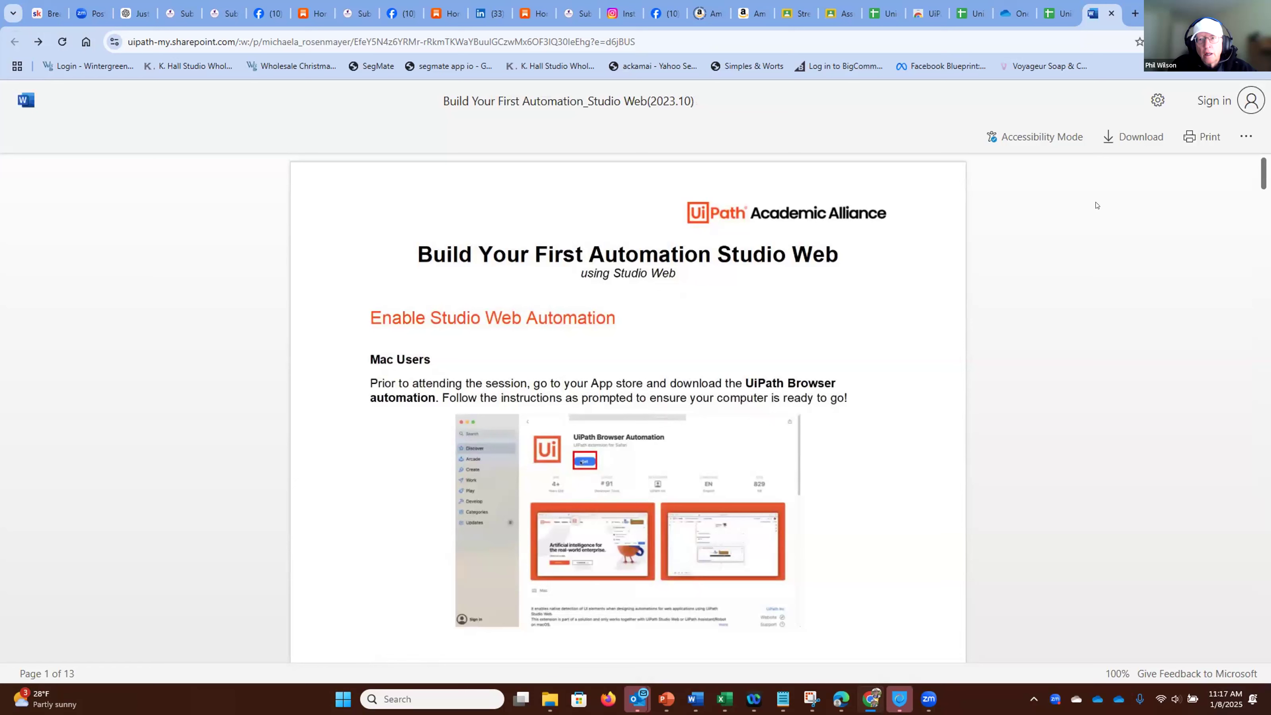
left_click(1211, 109)
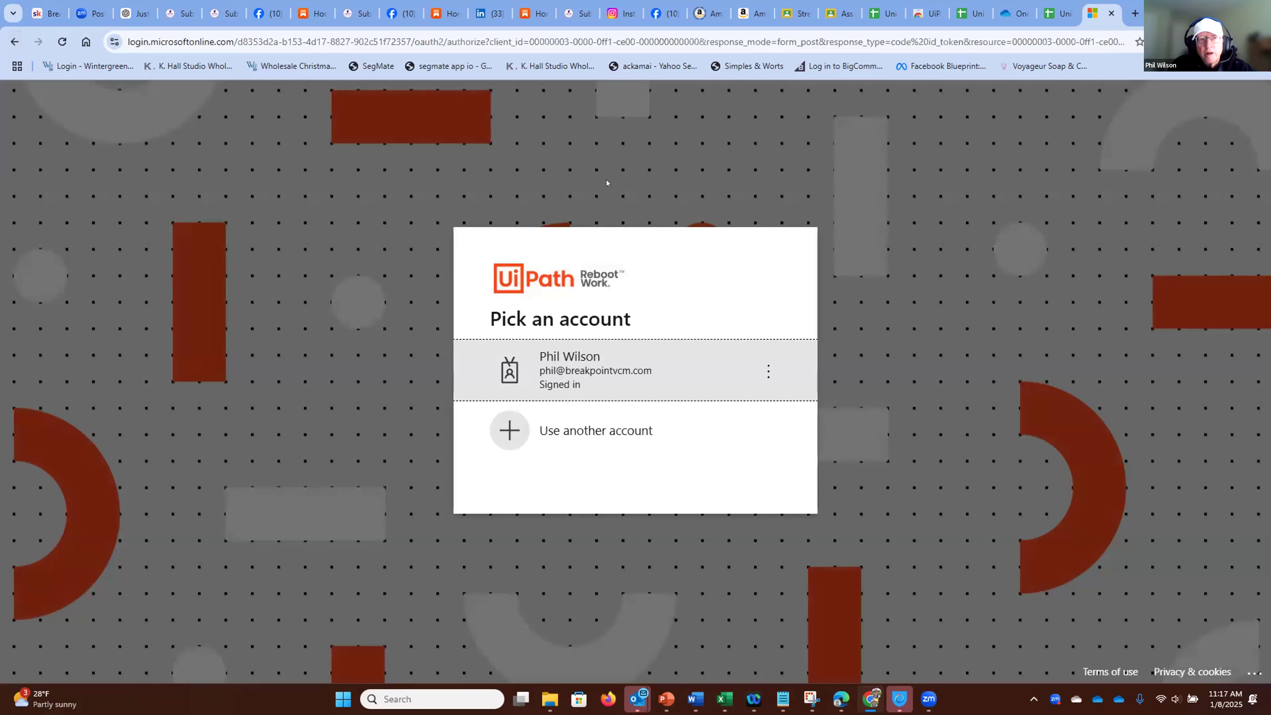
left_click(13, 43)
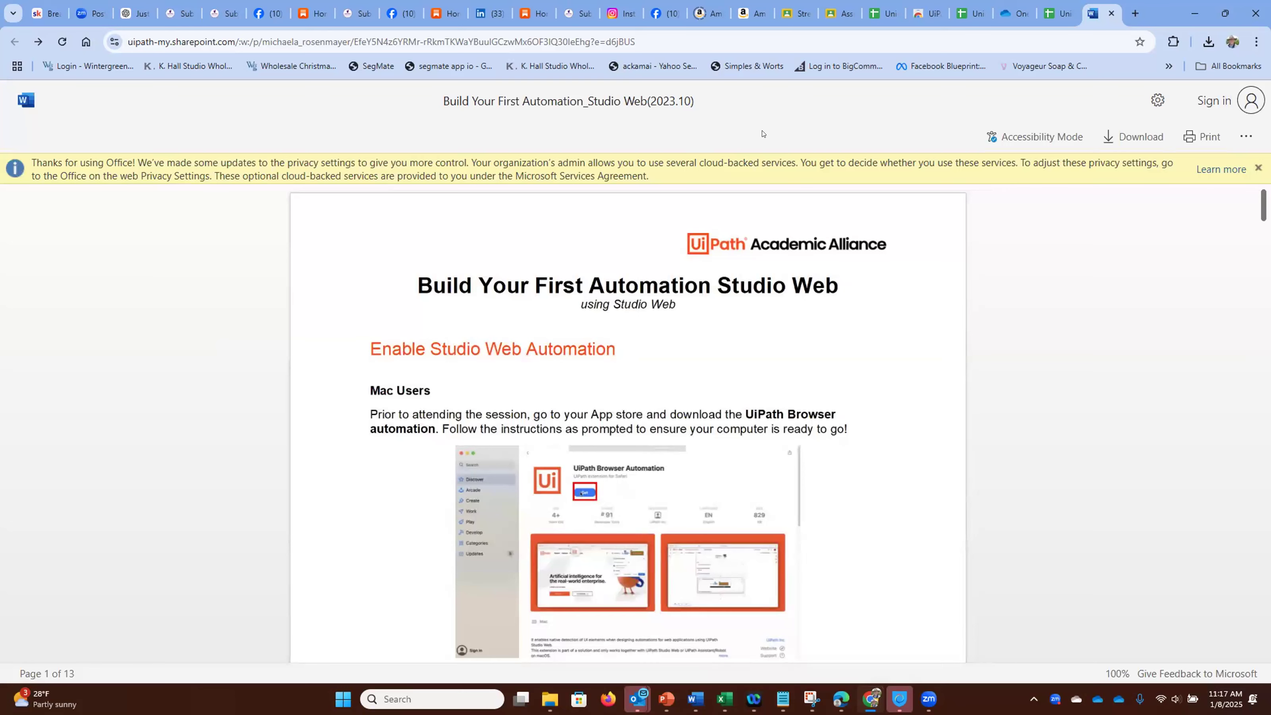
Step: Open cloud.uipath.com in a new browser tab
left_click(1127, 13)
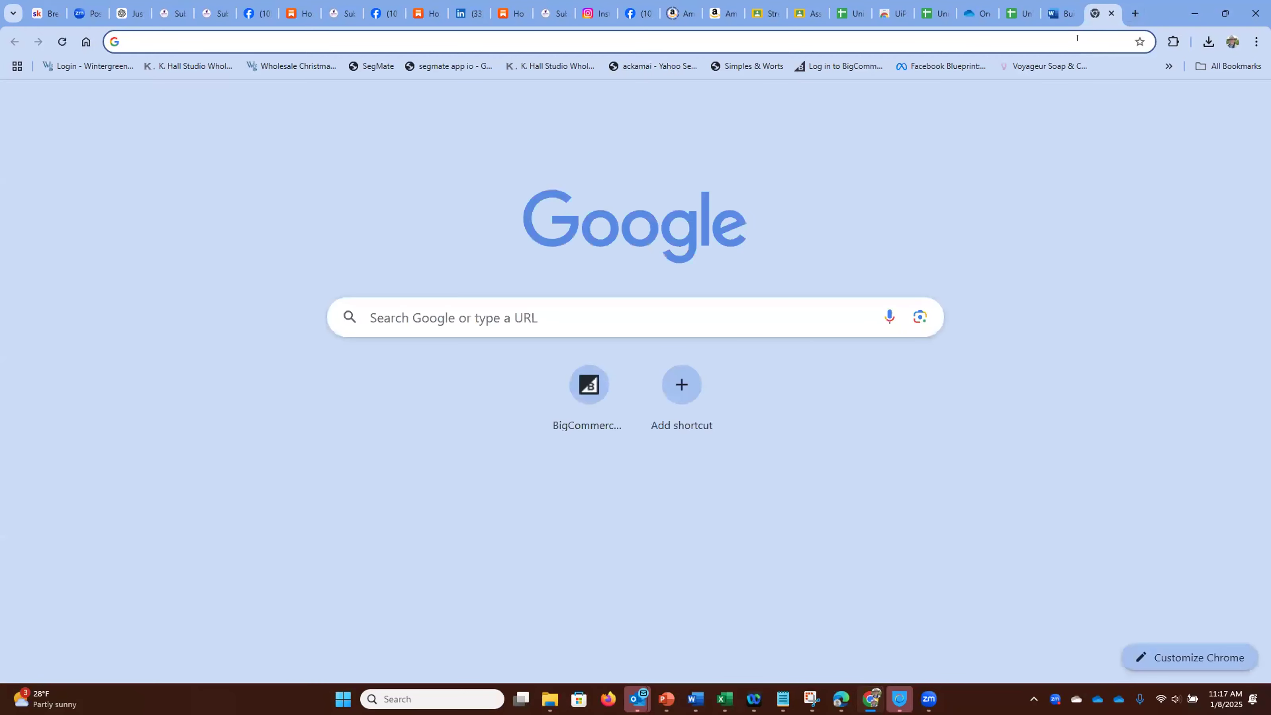
left_click(1077, 38)
type("clo")
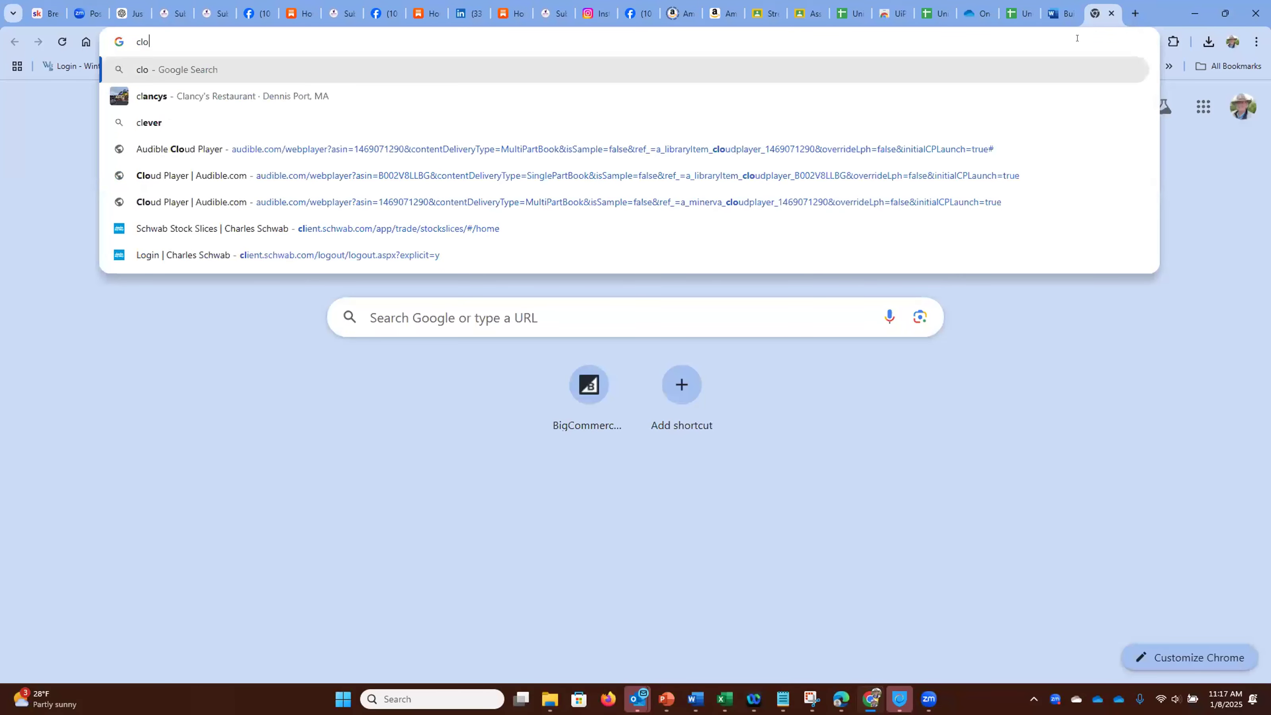
type("ud.")
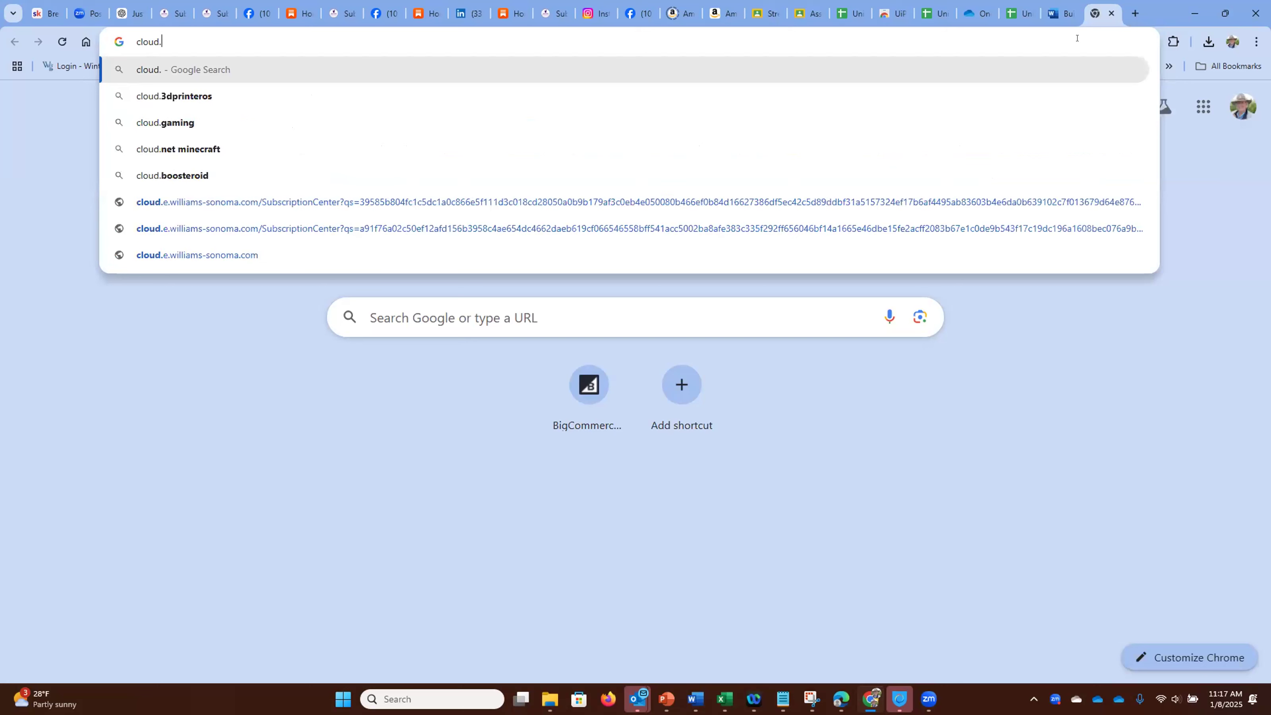
type("uipa")
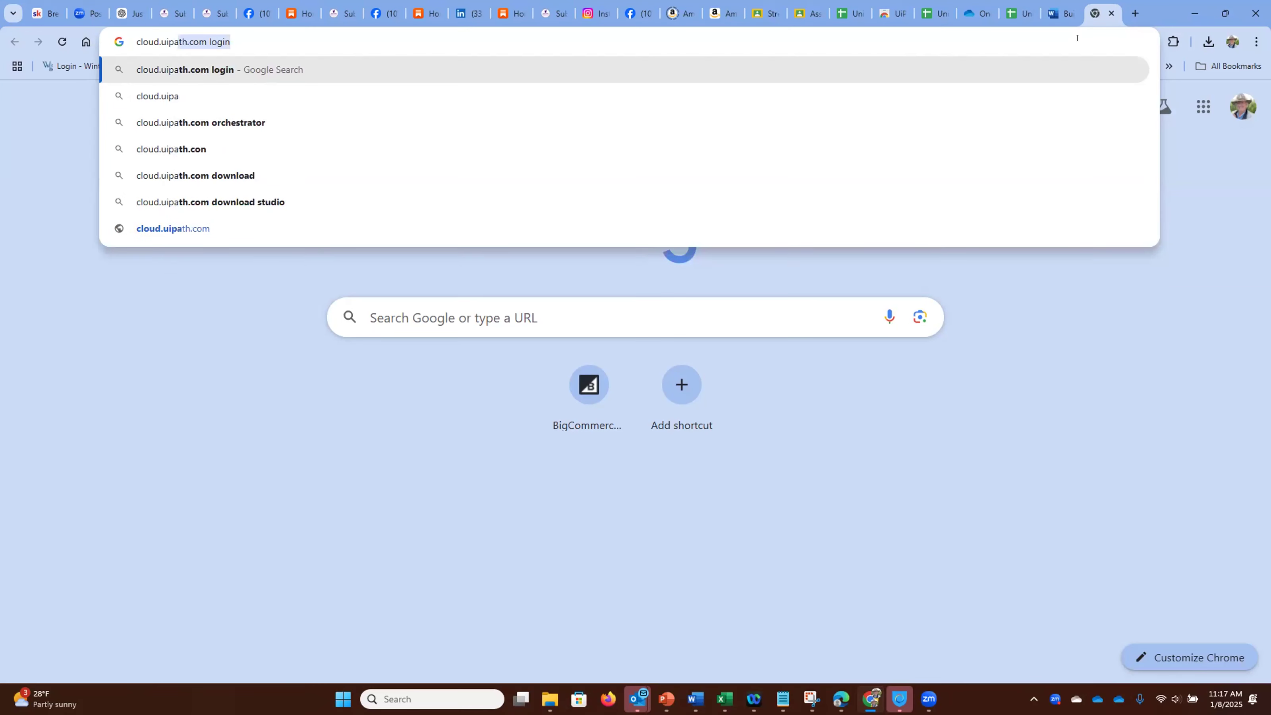
type("th.com")
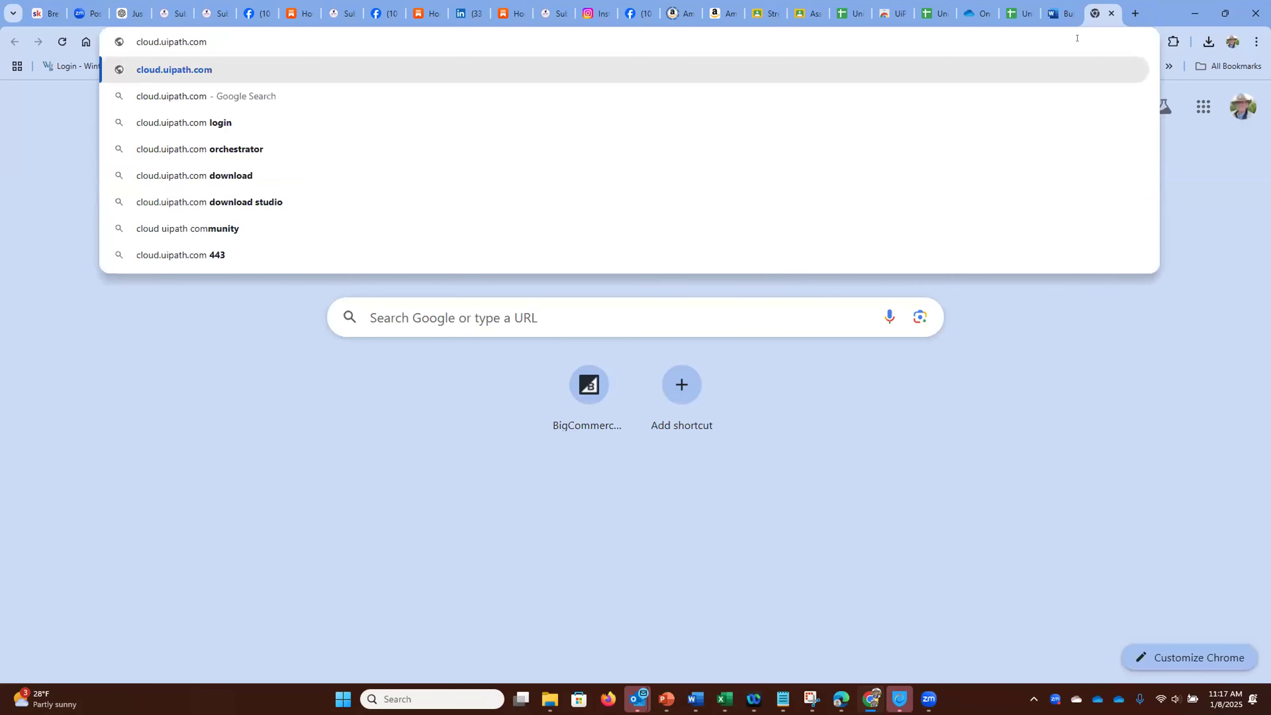
key("Return")
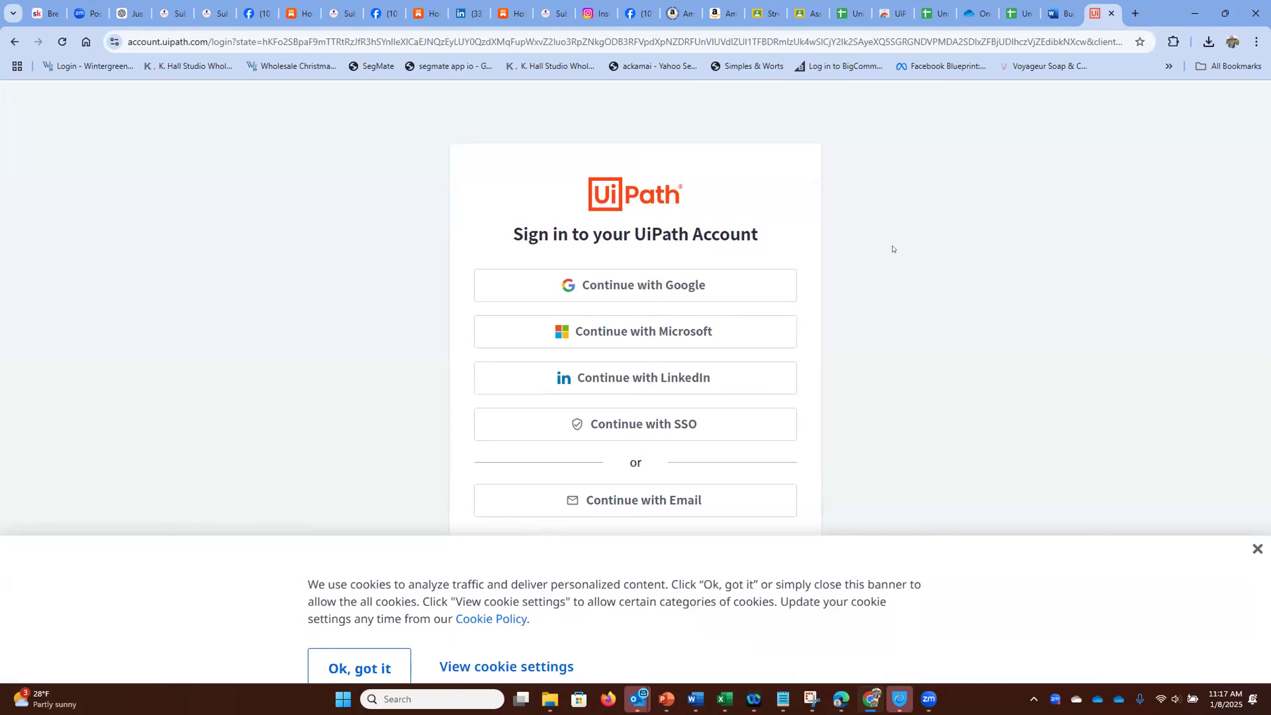
Step: Choose to sign in to UiPath by email and fill in the account's email address
left_click(646, 499)
left_click(577, 453)
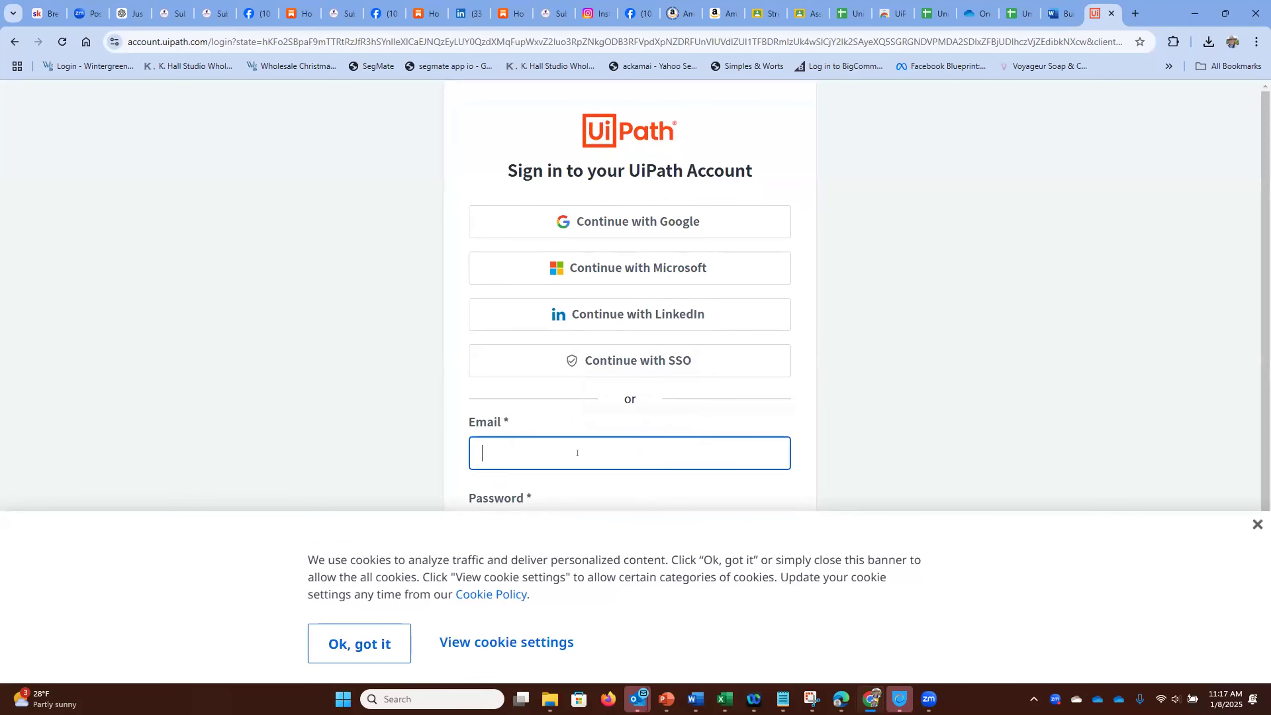
type("p")
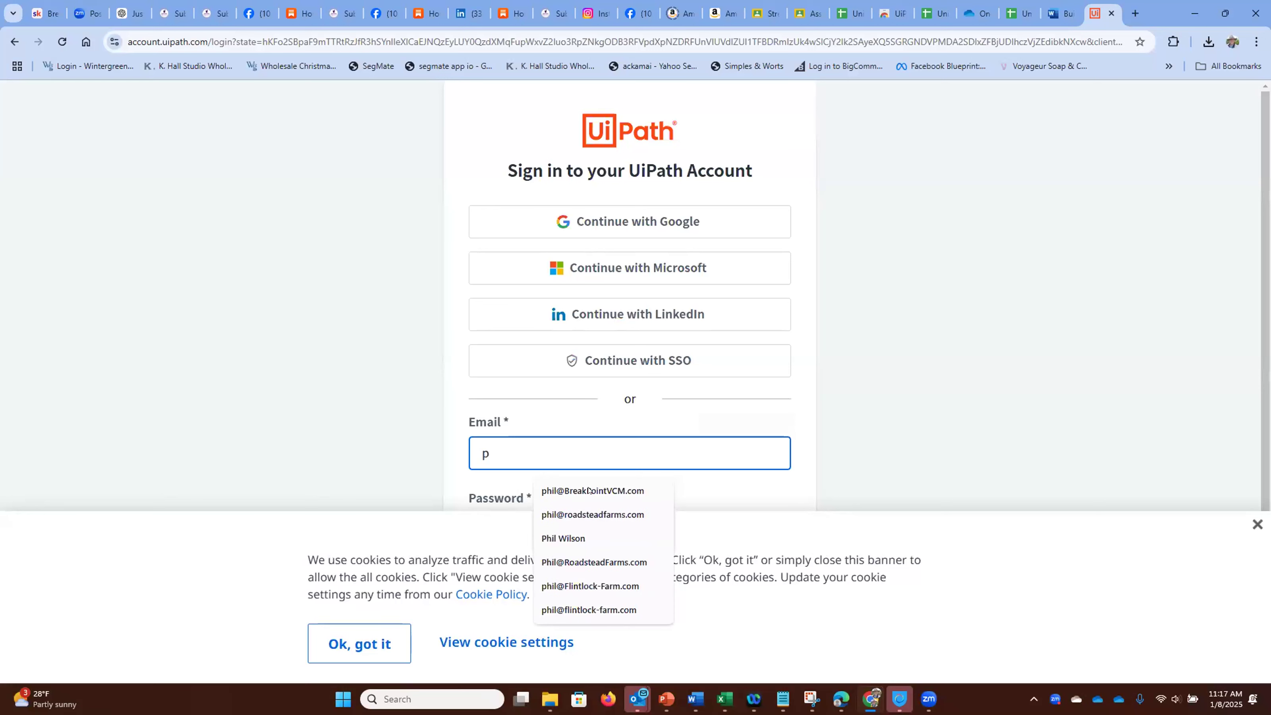
key("Down")
key("Return")
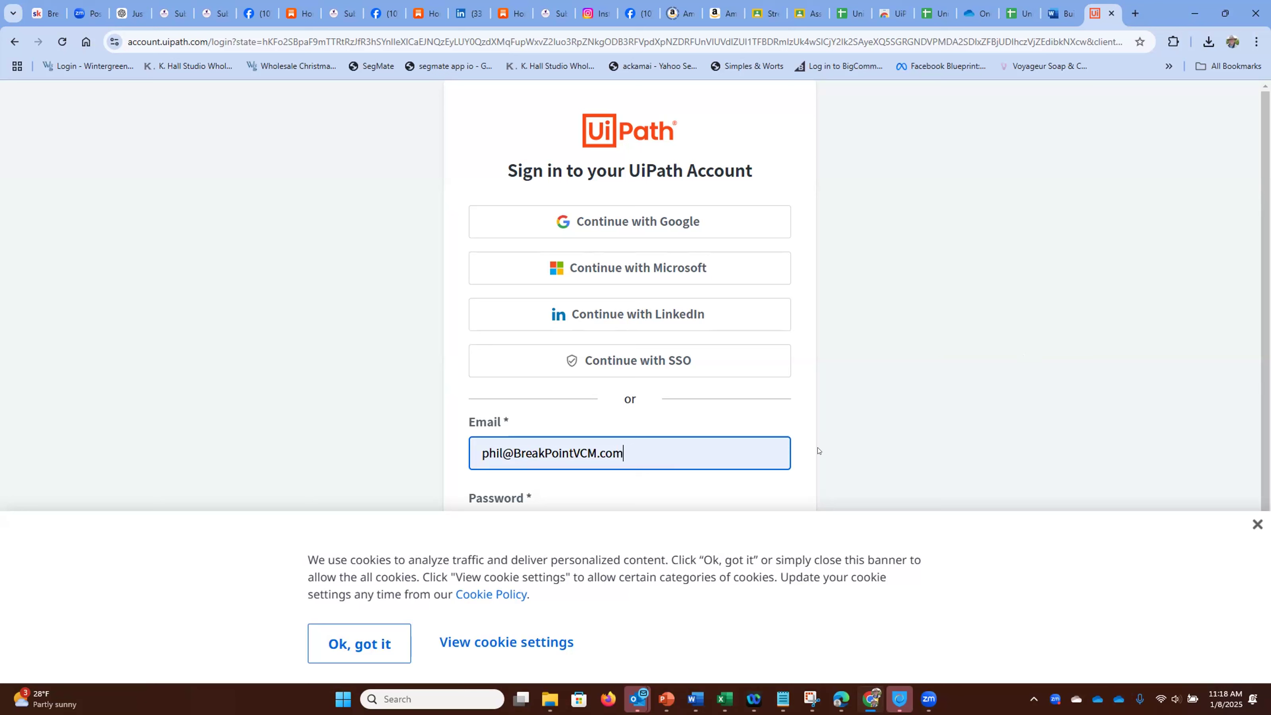
left_click(778, 453)
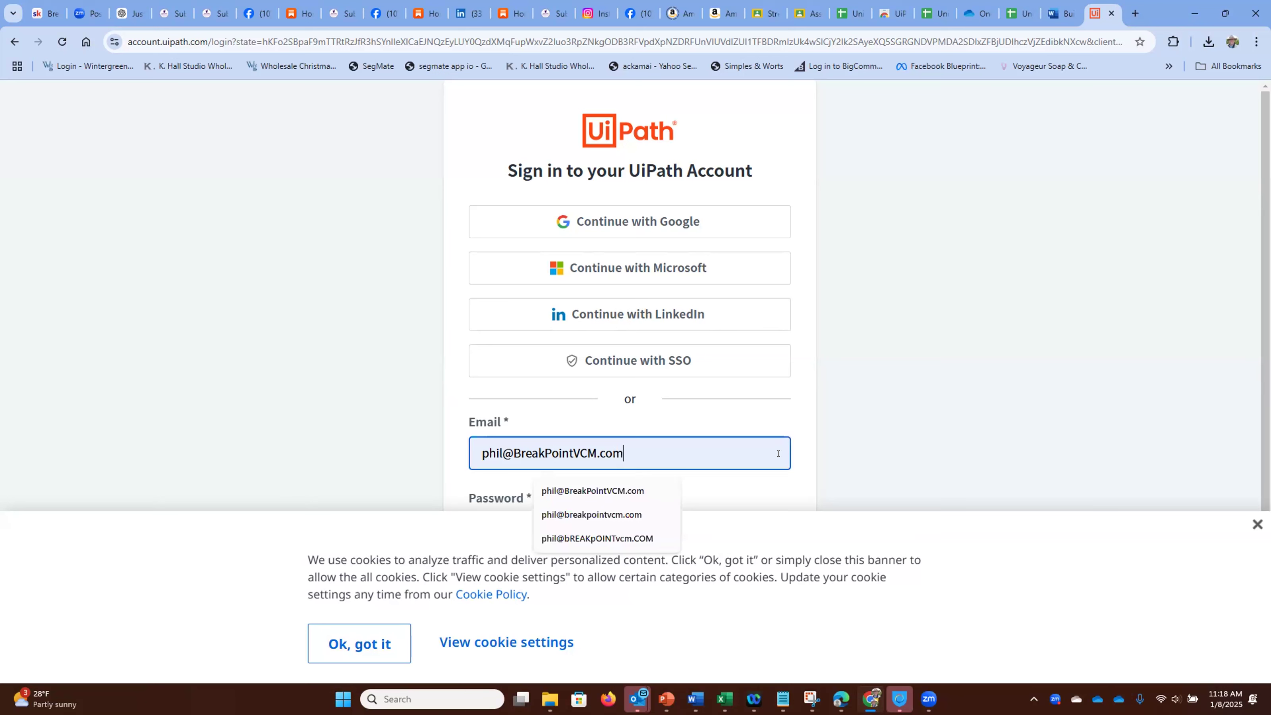
key("Tab")
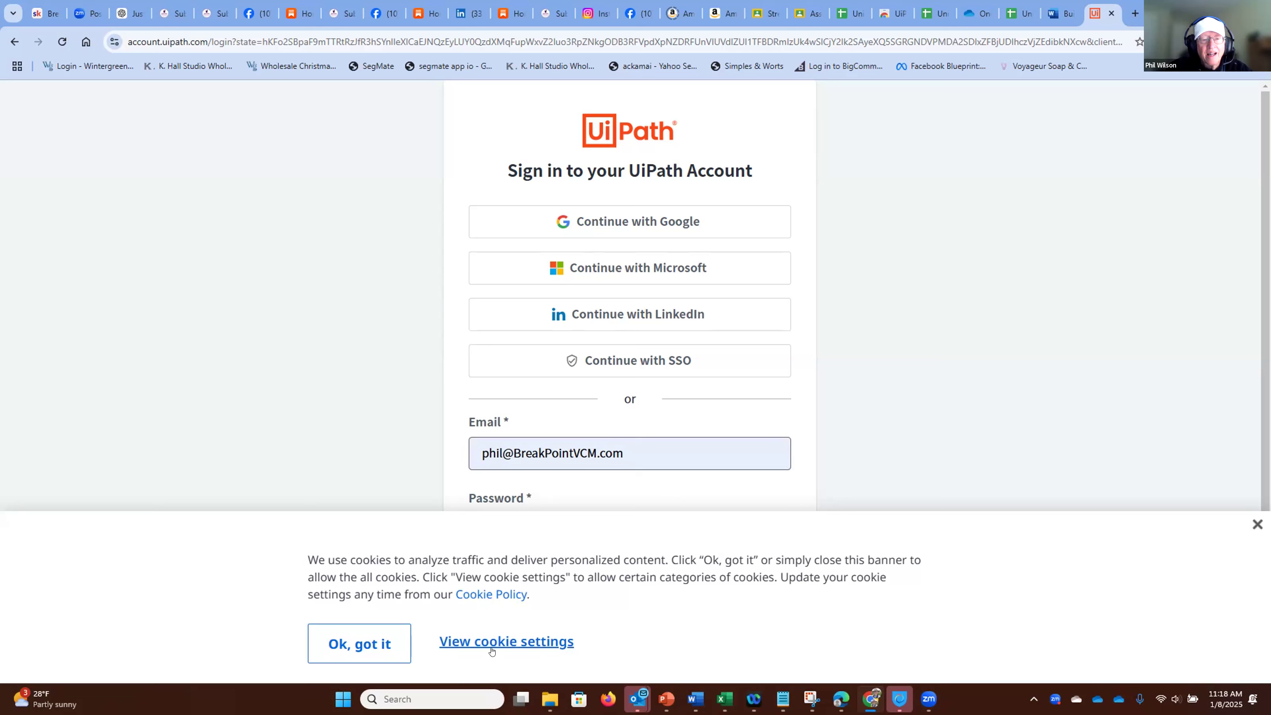
Step: Accept the cookie notice and sign in to UiPath with the account password
left_click(371, 642)
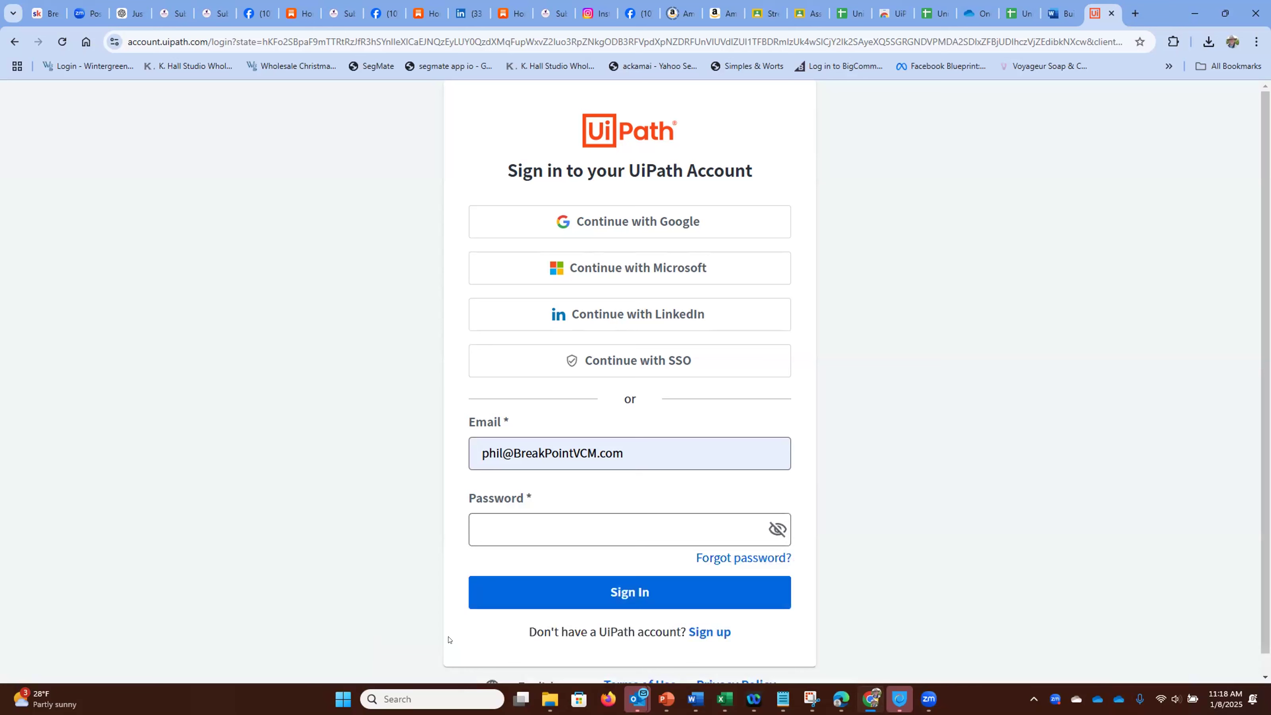
left_click(504, 524)
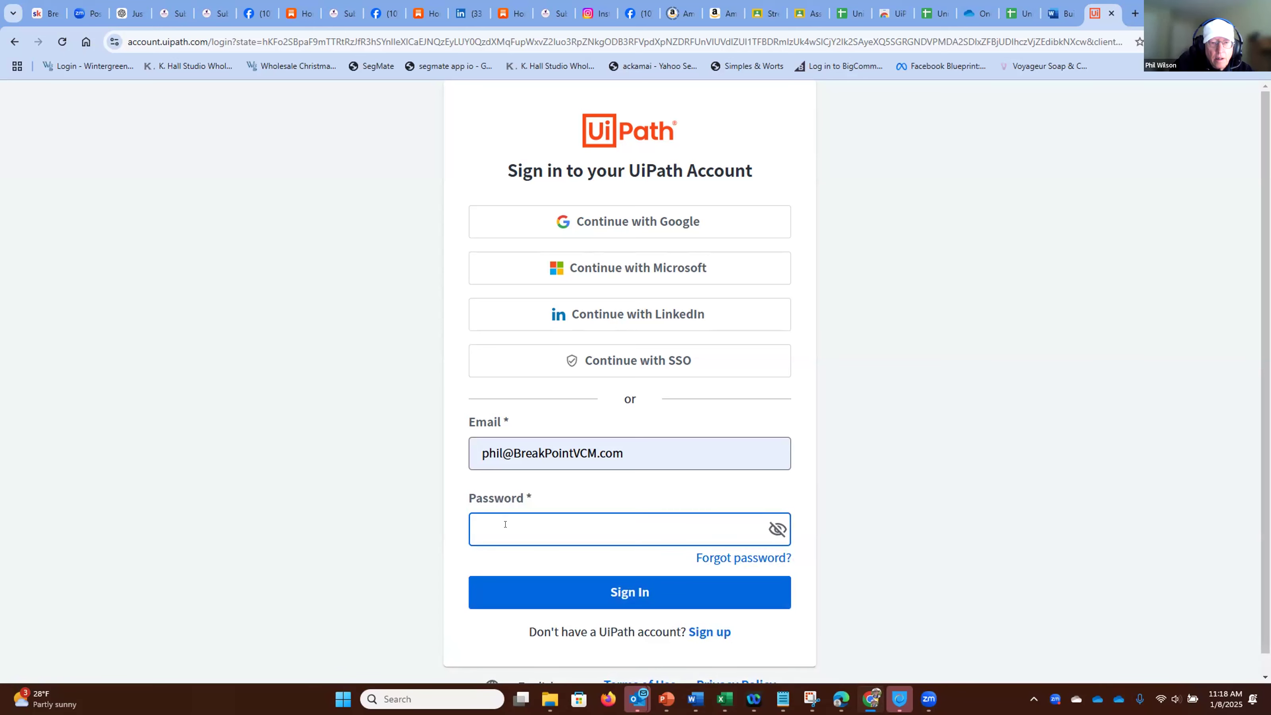
type("•••••")
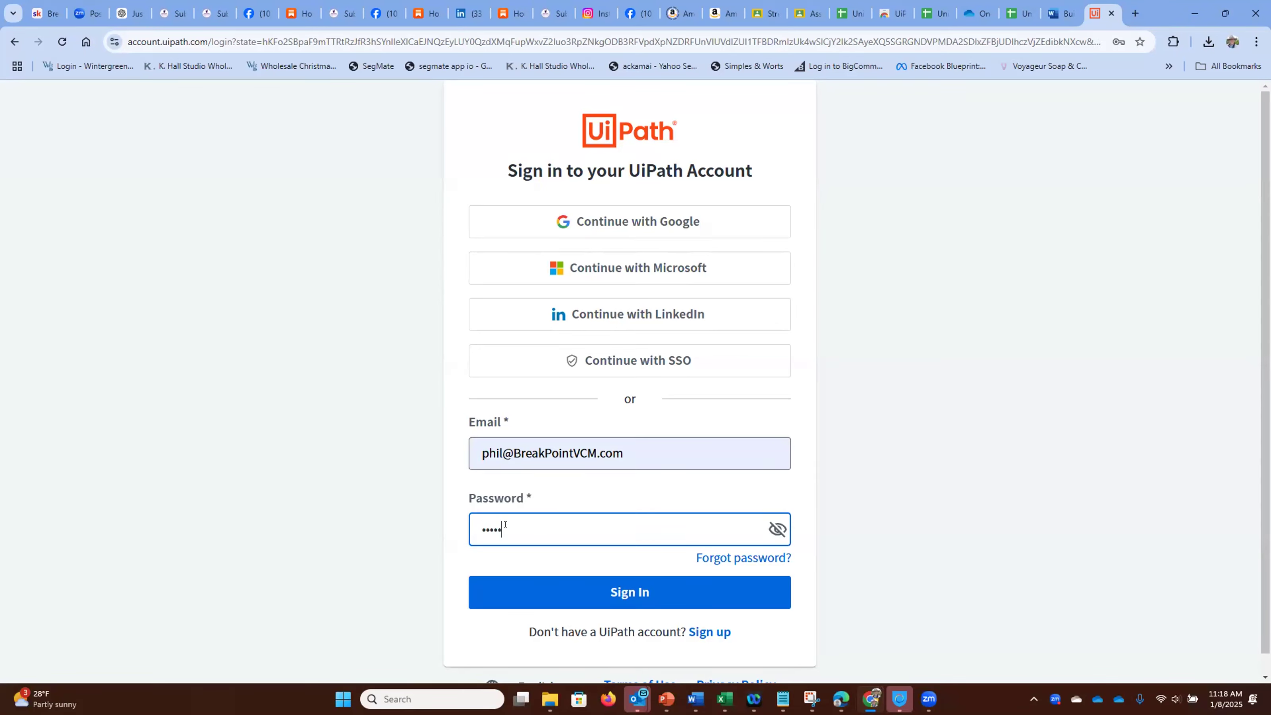
type("•••••")
left_click(618, 594)
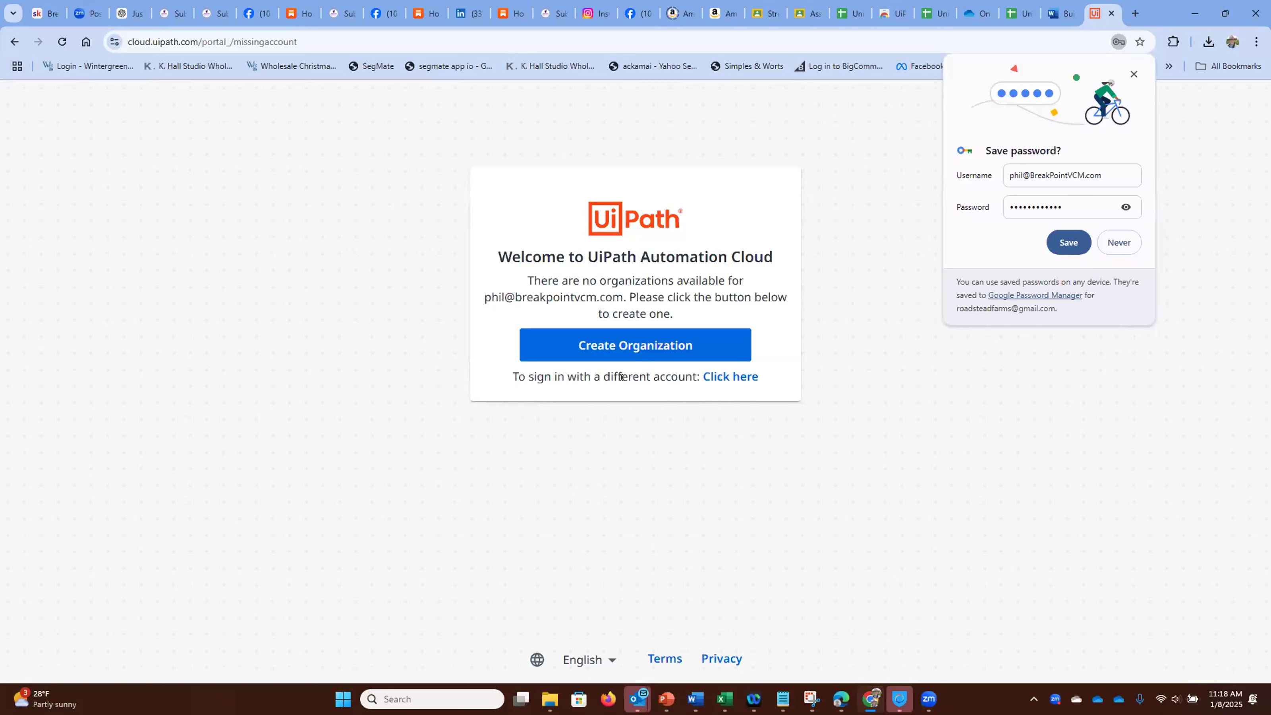
Step: Start creating an organization and set the sign-up profile's country/region to United States
left_click(627, 344)
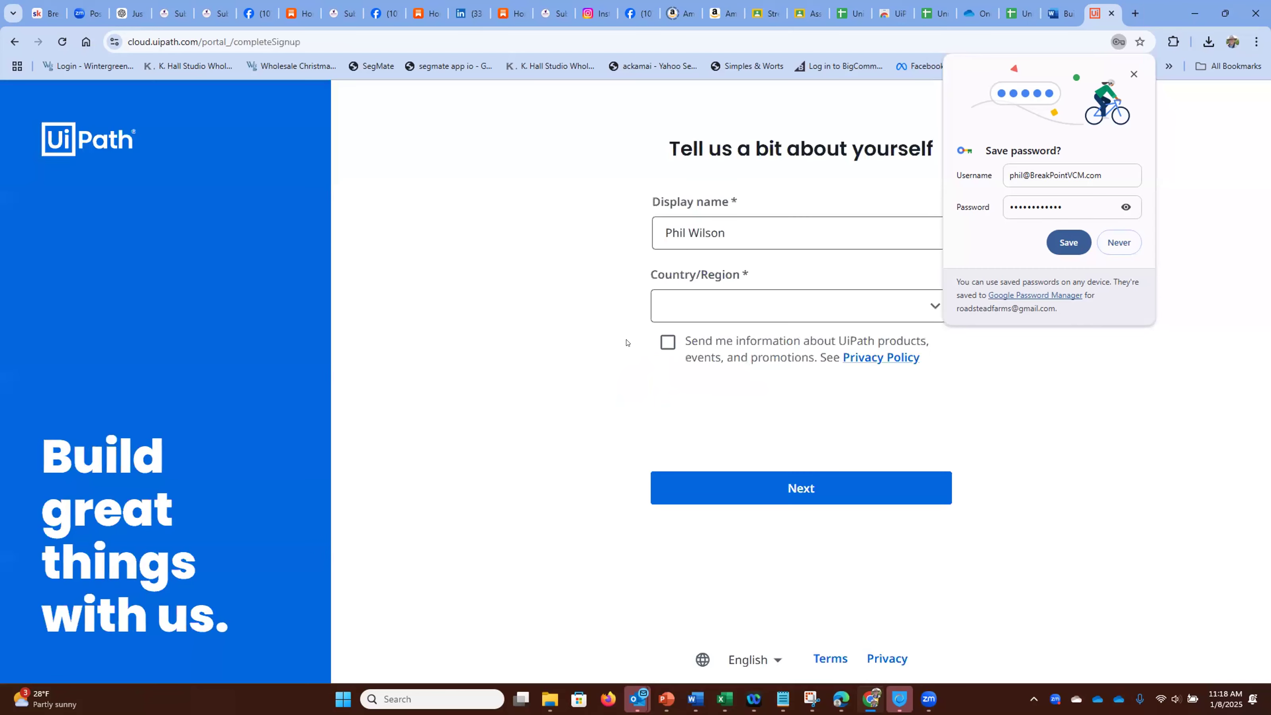
left_click(662, 303)
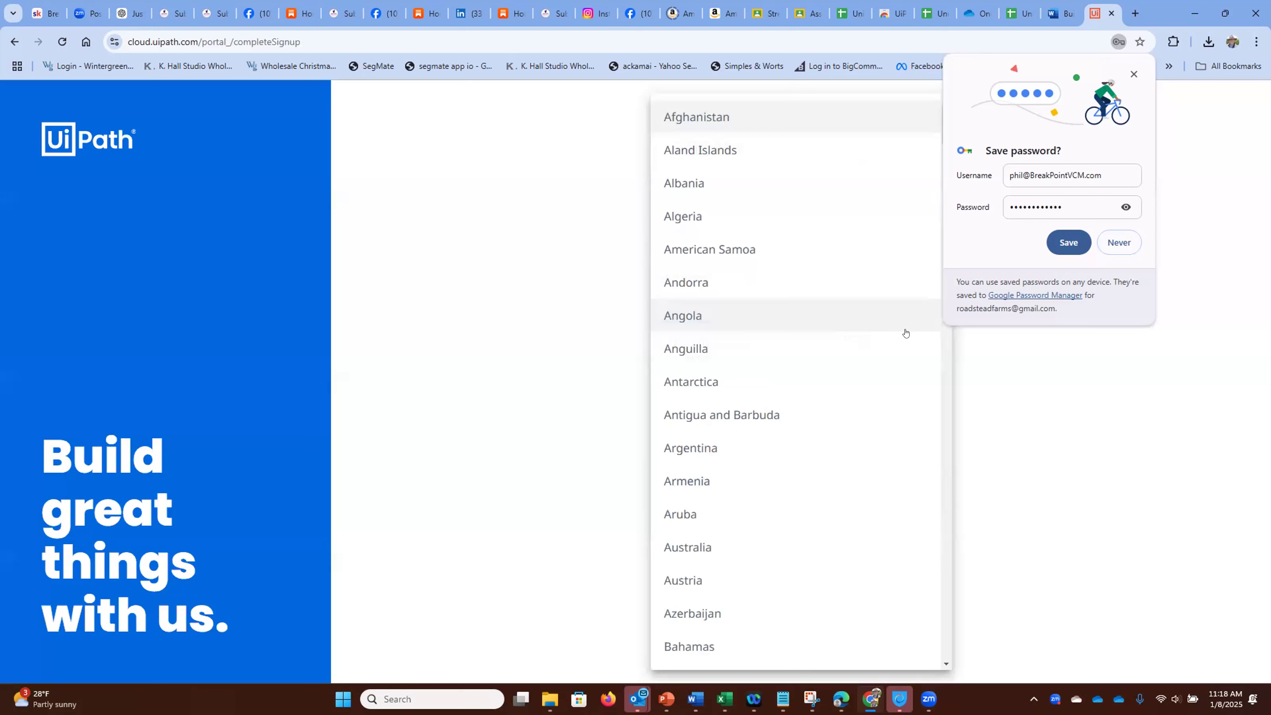
left_click_drag(945, 390, 940, 632)
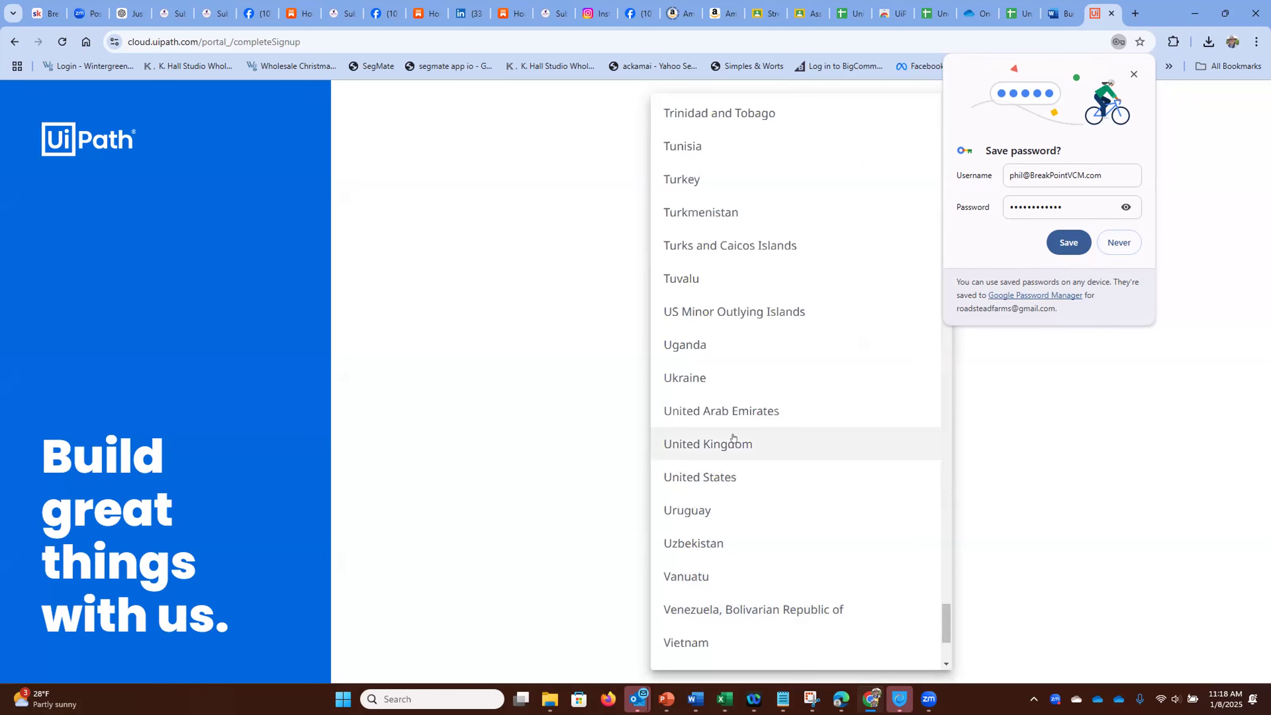
left_click(711, 469)
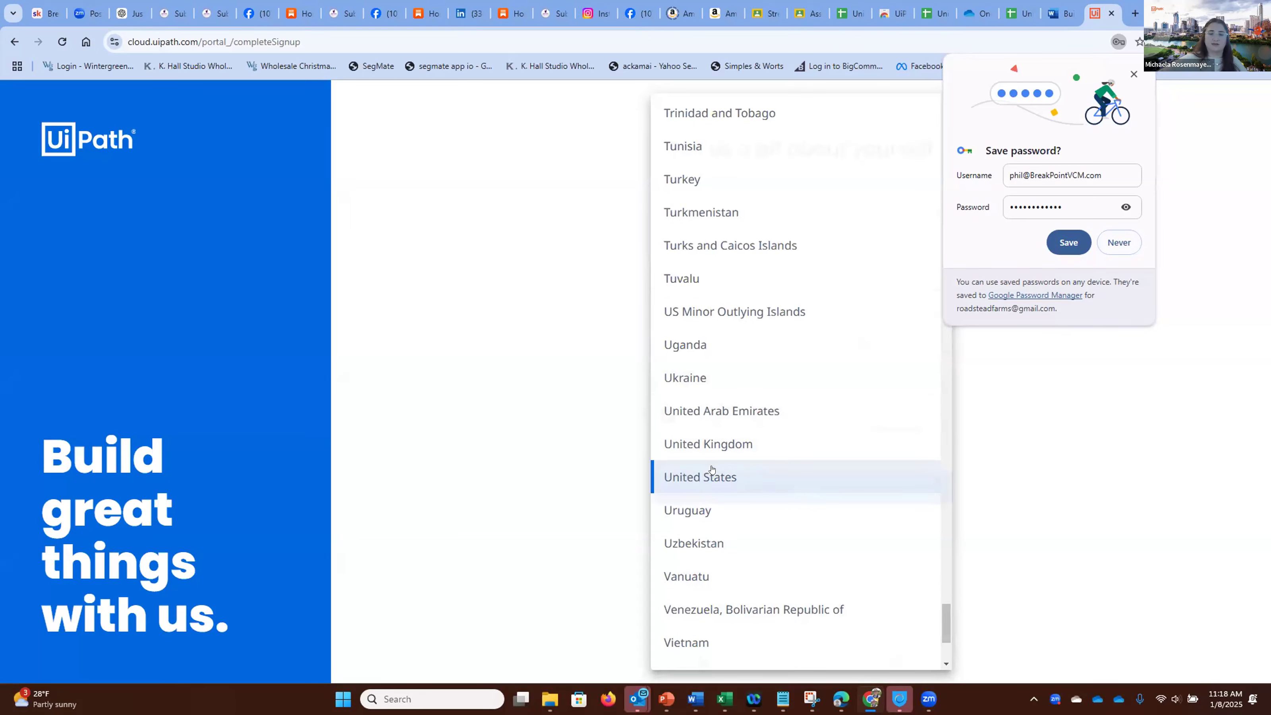
left_click(737, 482)
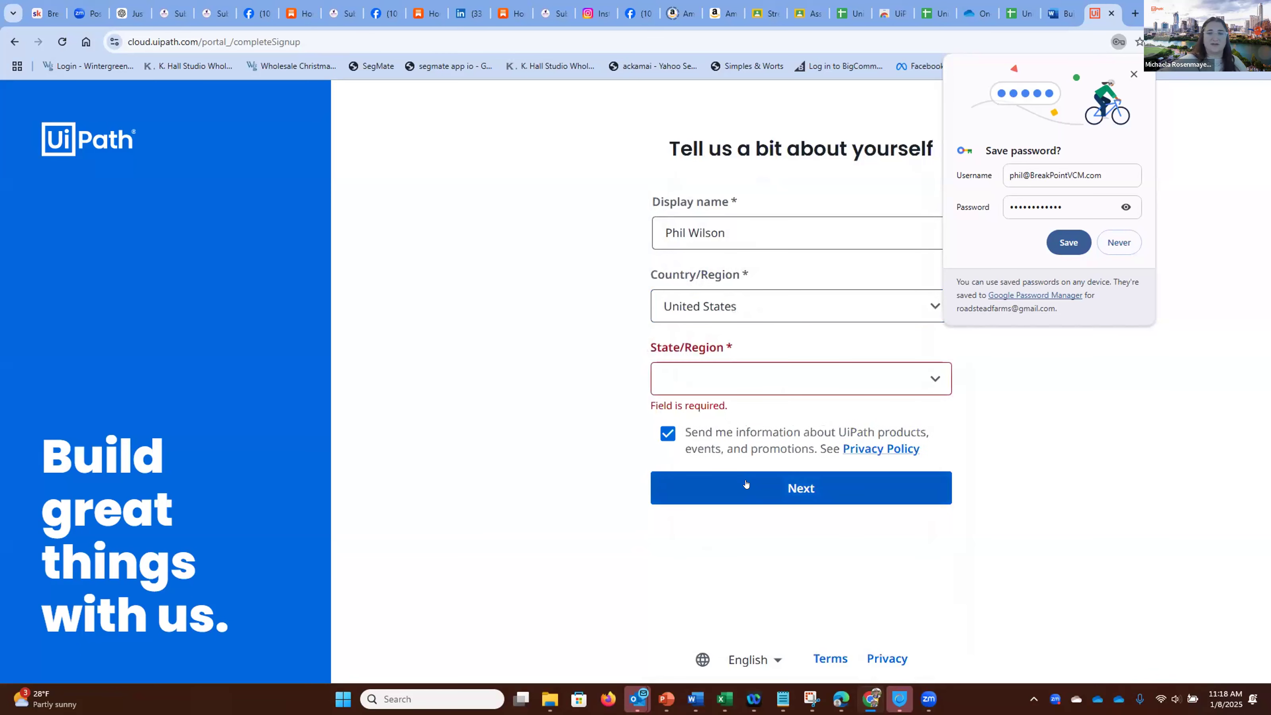
Step: Set the sign-up profile's state/region to Massachusetts and continue to the organization setup
left_click(689, 377)
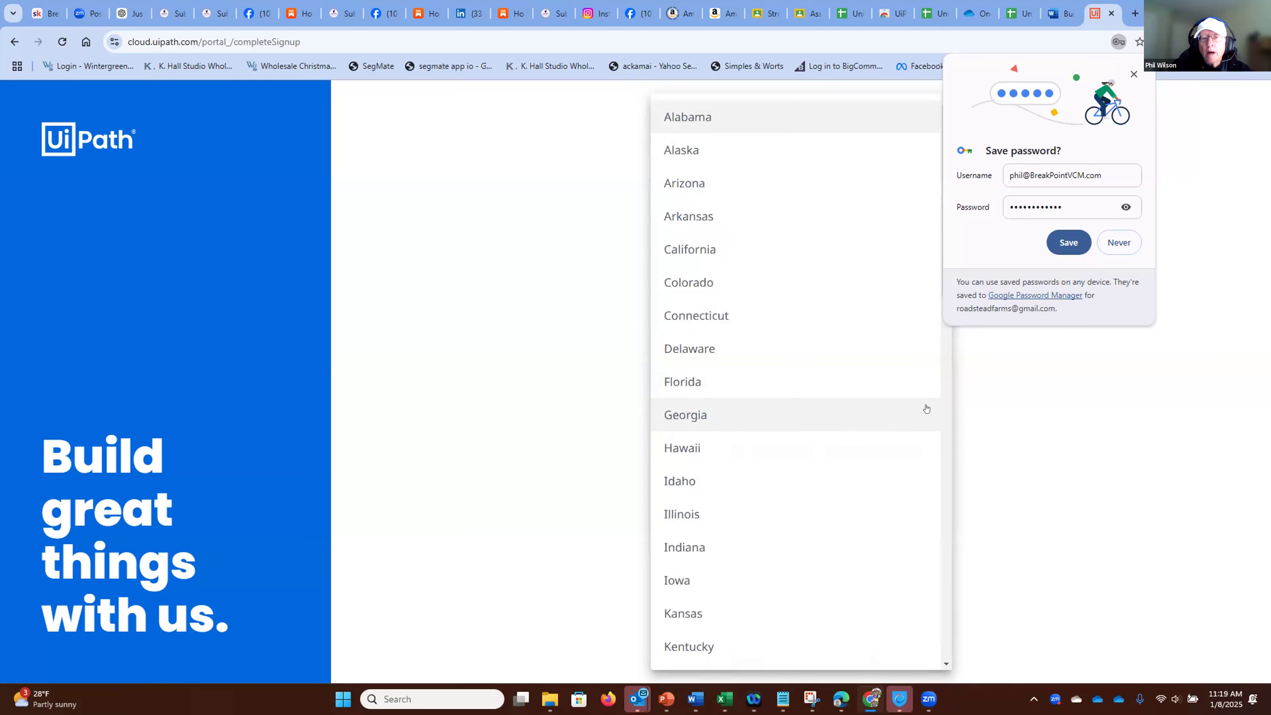
left_click(945, 414)
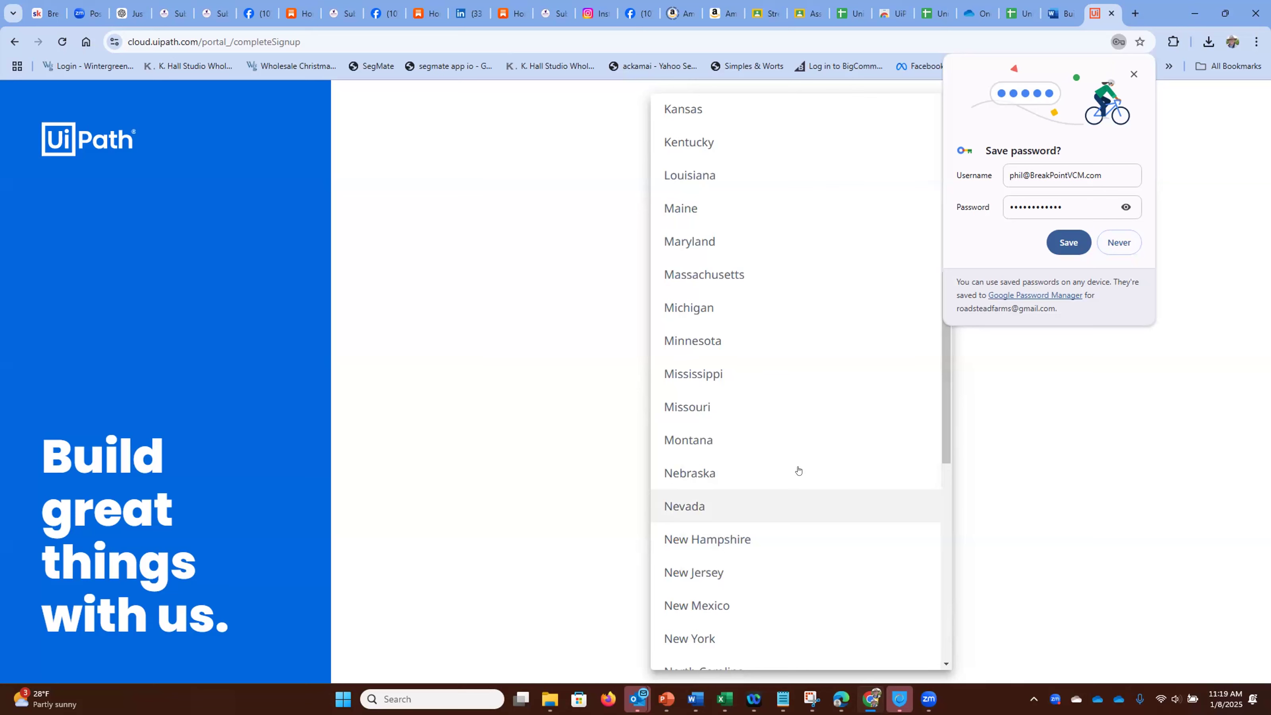
left_click(685, 274)
left_click(776, 482)
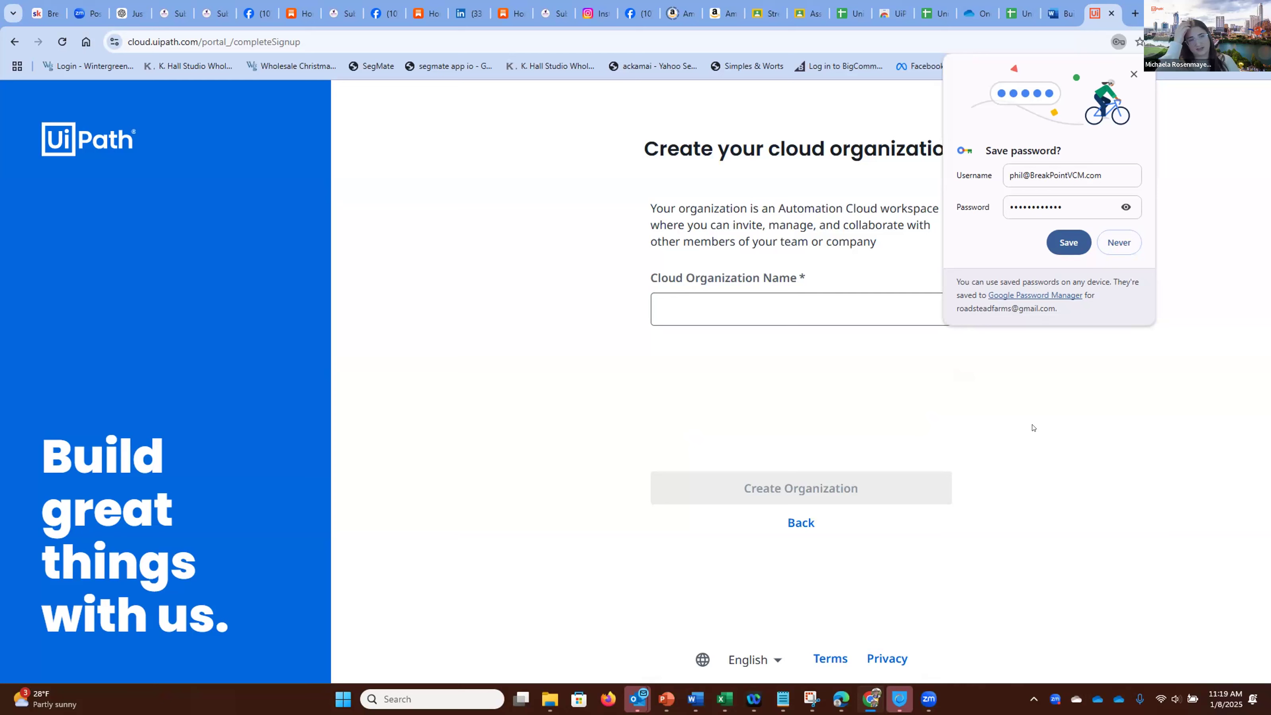
Step: Name the cloud organization "BreakPoint University" and create it
left_click(767, 294)
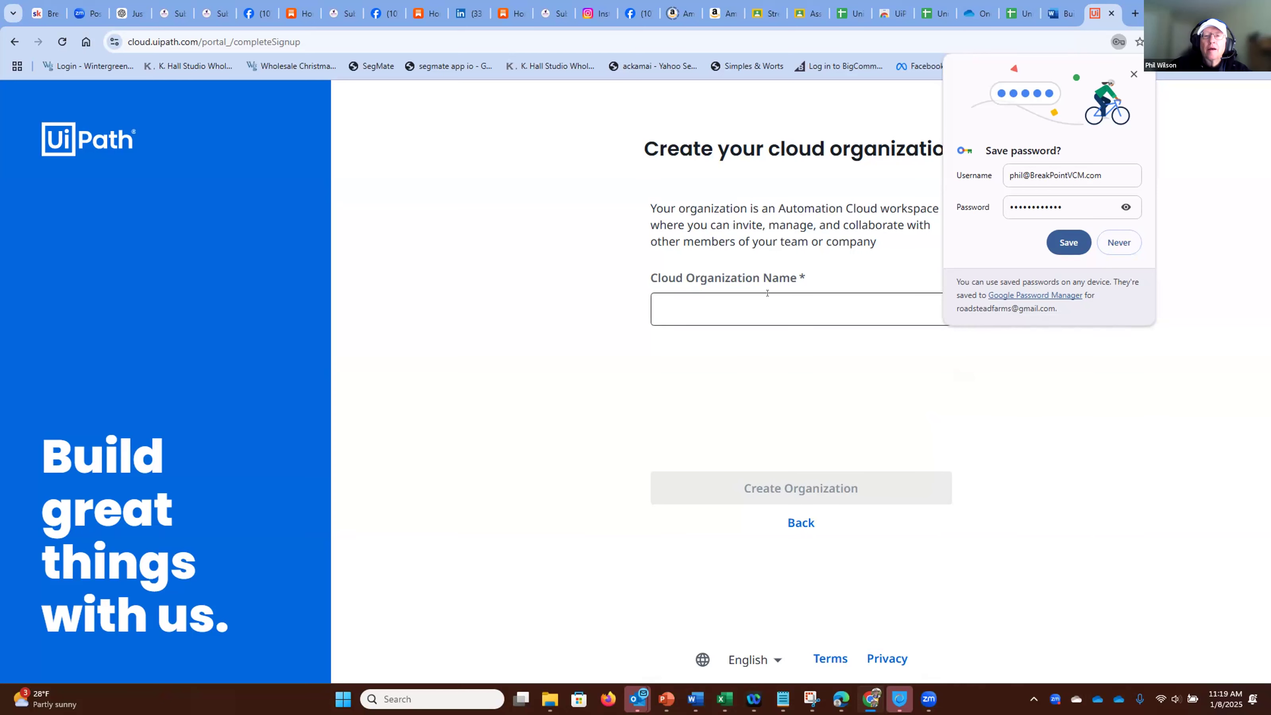
type("Brea")
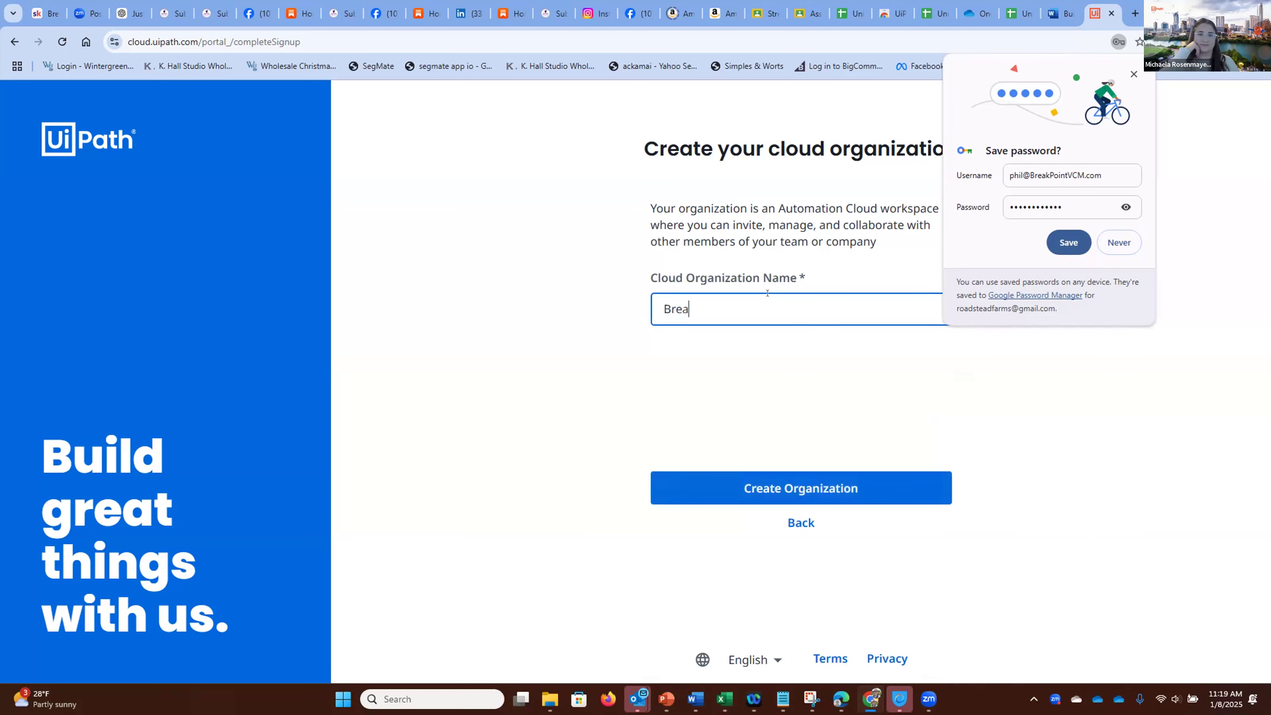
type("kPoint Univers")
type("ity")
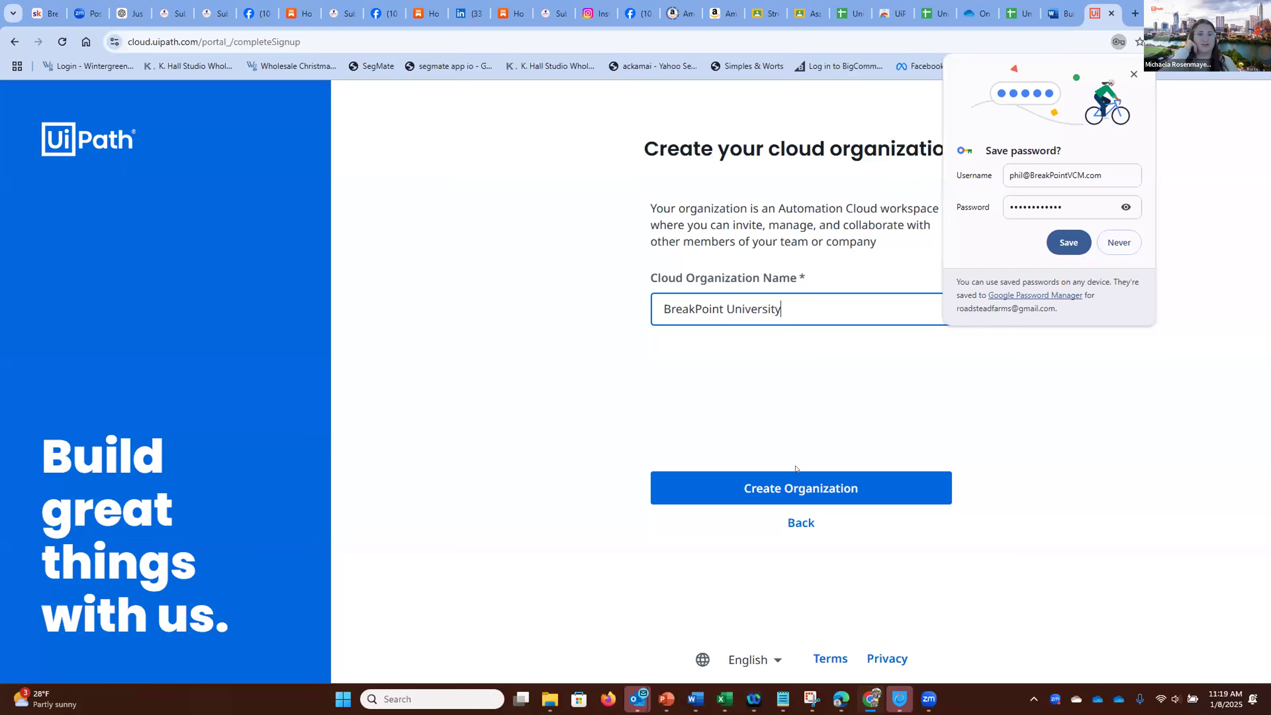
left_click(796, 498)
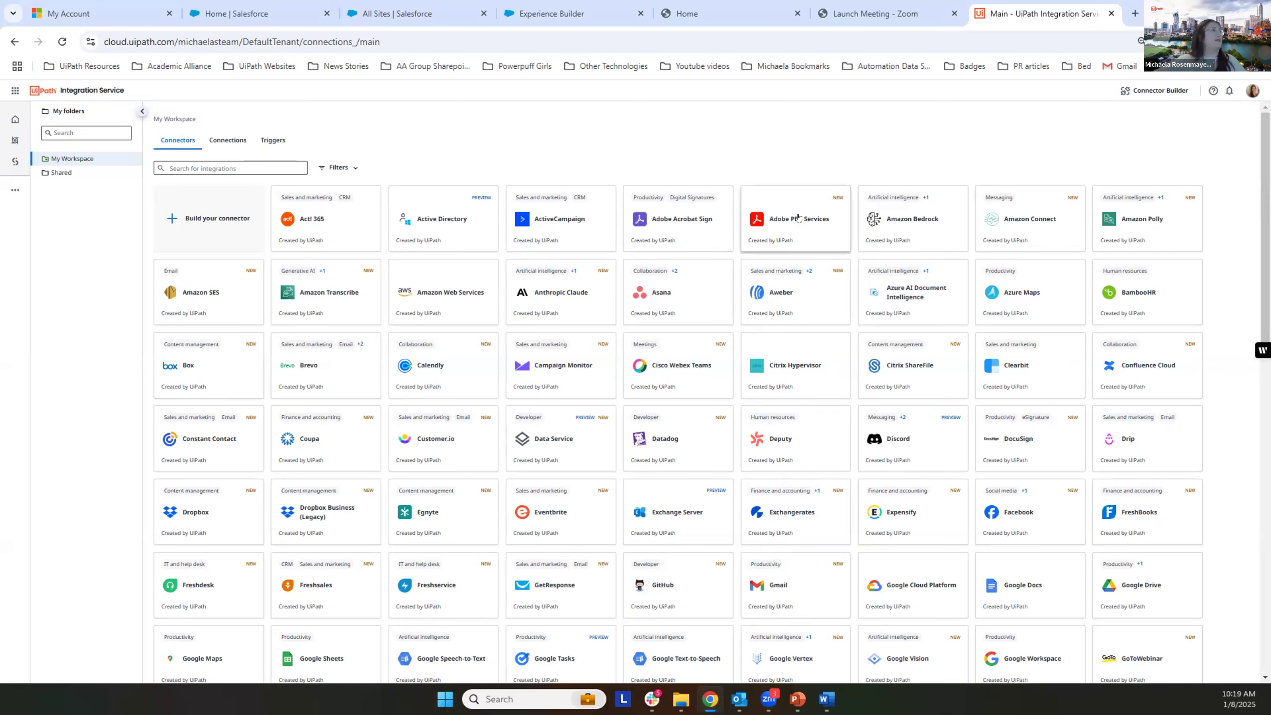
Step: Search the Integration Service connectors for "google sheets"
left_click(220, 167)
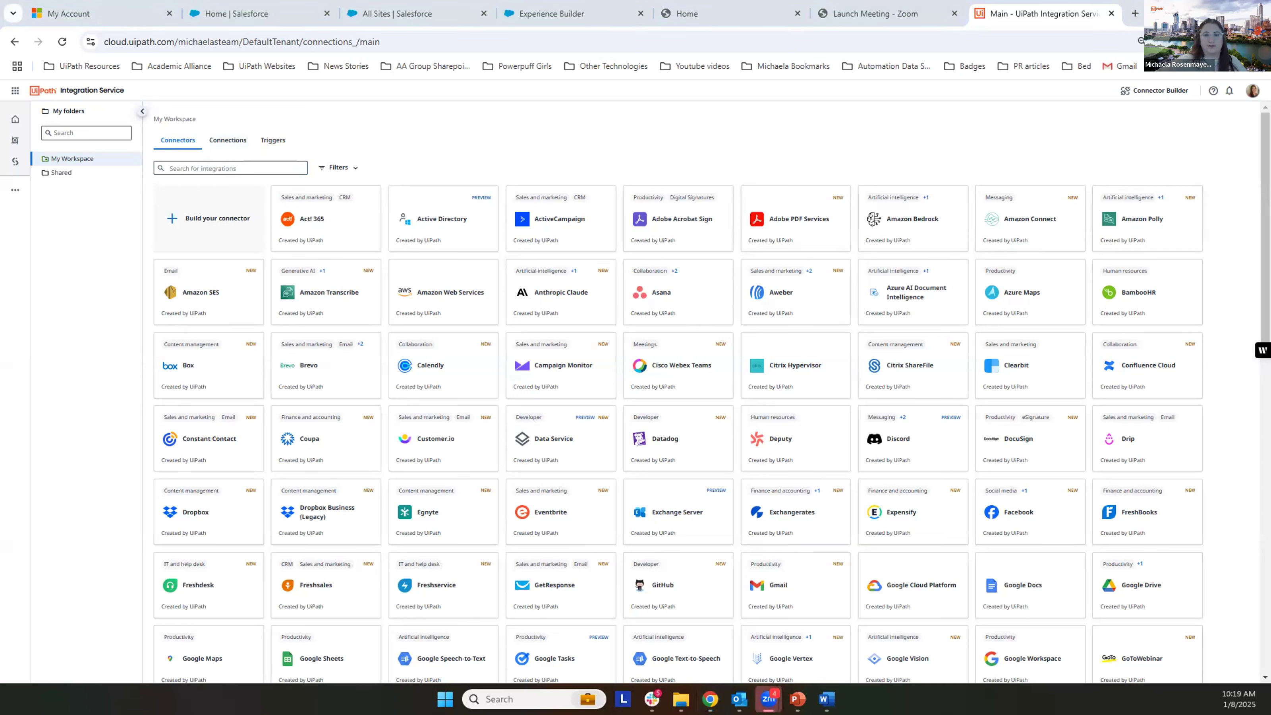
left_click(251, 159)
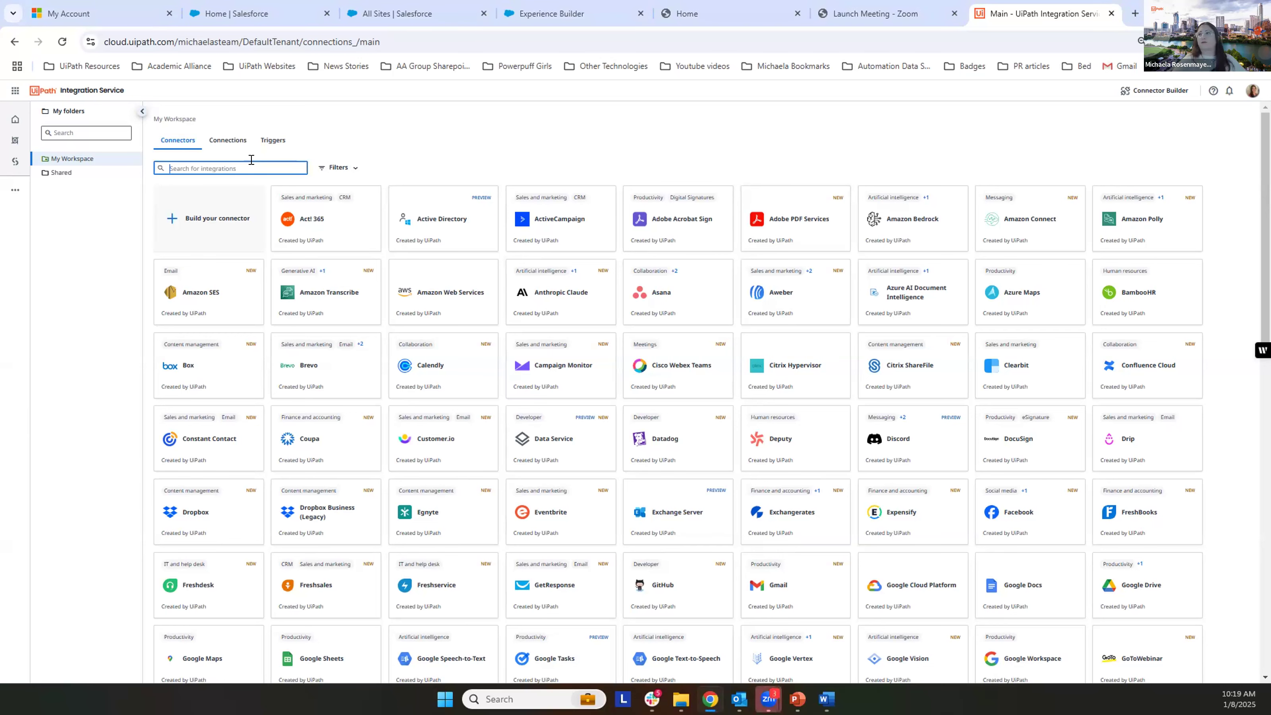
type("google sheet")
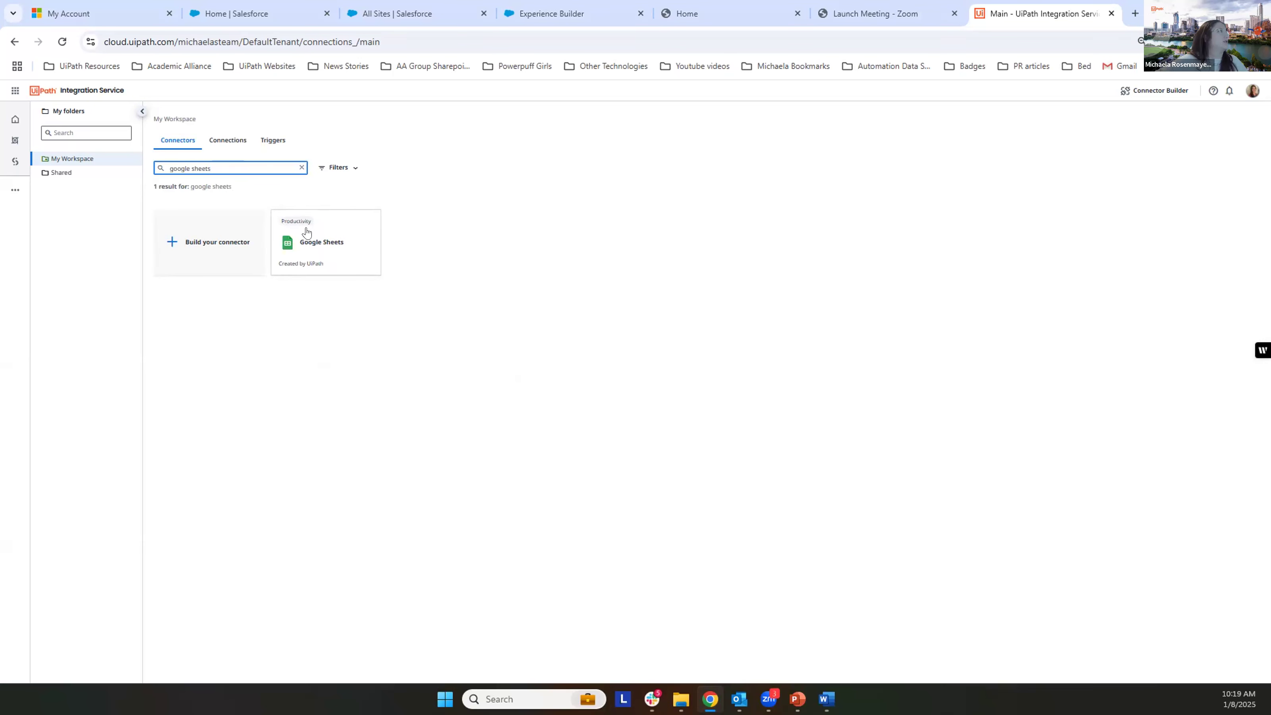
type("s")
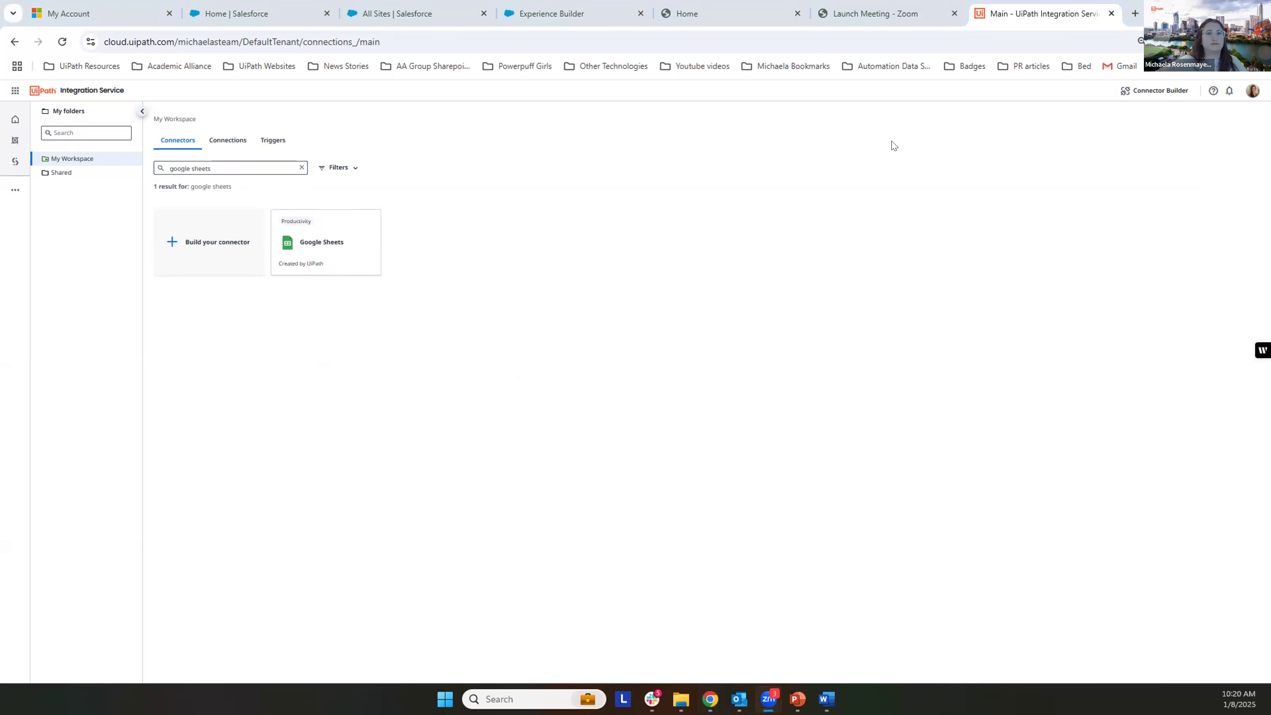
left_click(15, 90)
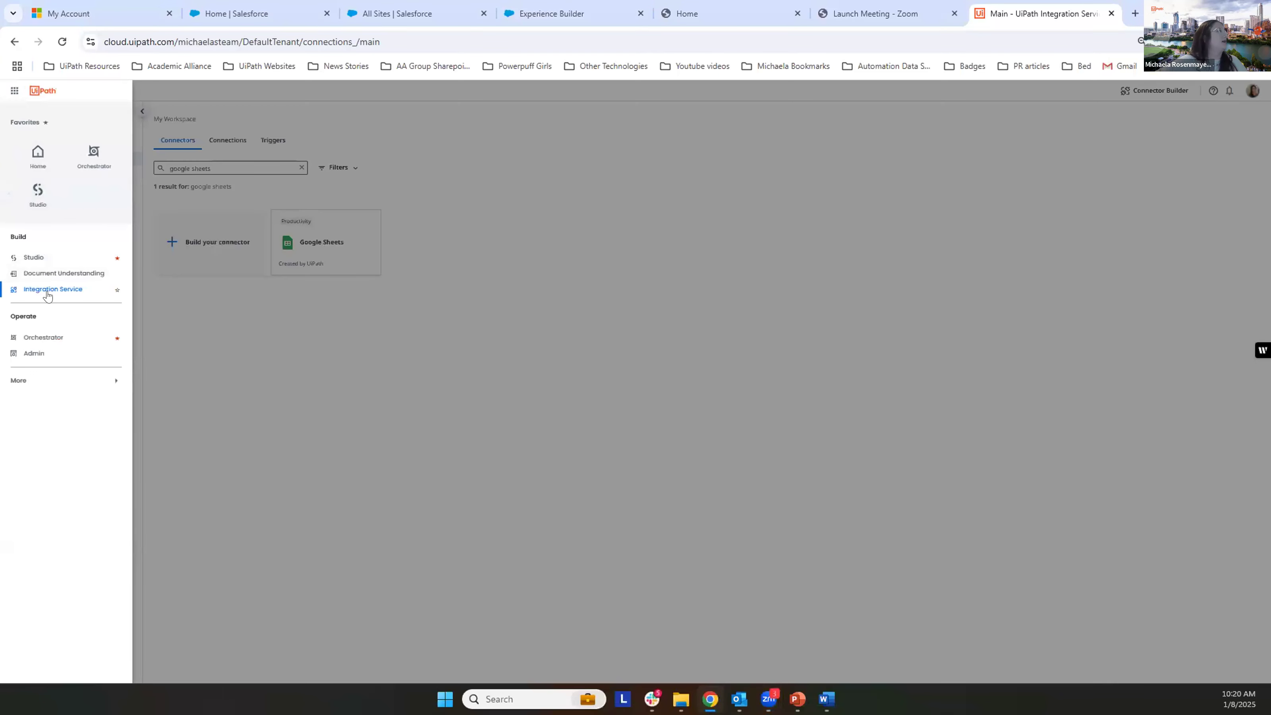
left_click(587, 398)
left_click(216, 163)
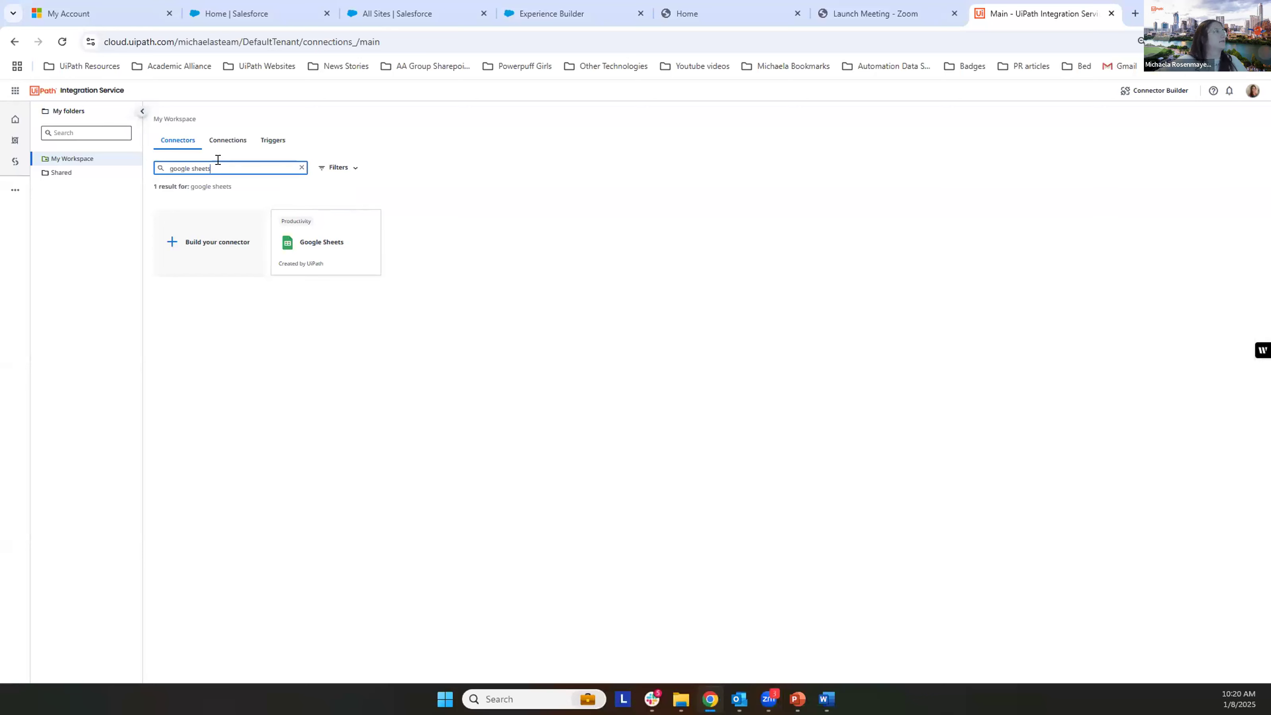
Step: Open the Google Sheets connector and create a connection to it, authorizing UiPath with the personal Google account
left_click(333, 238)
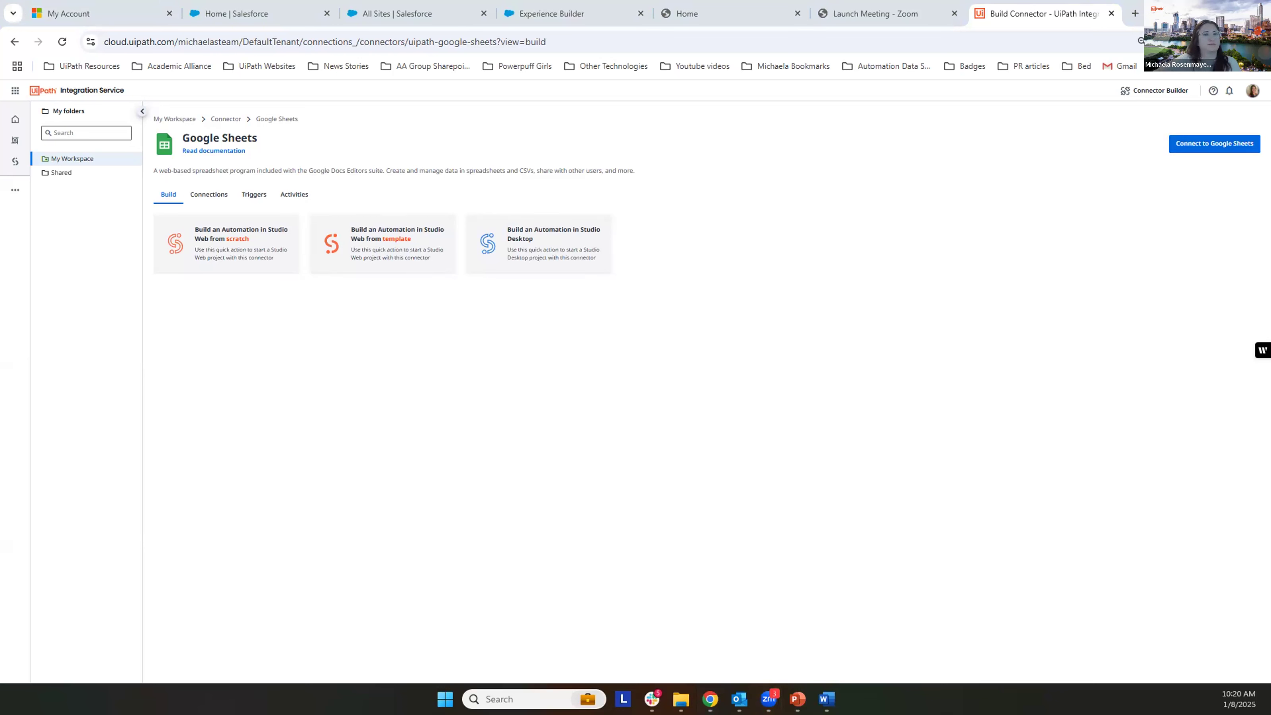
left_click(1198, 144)
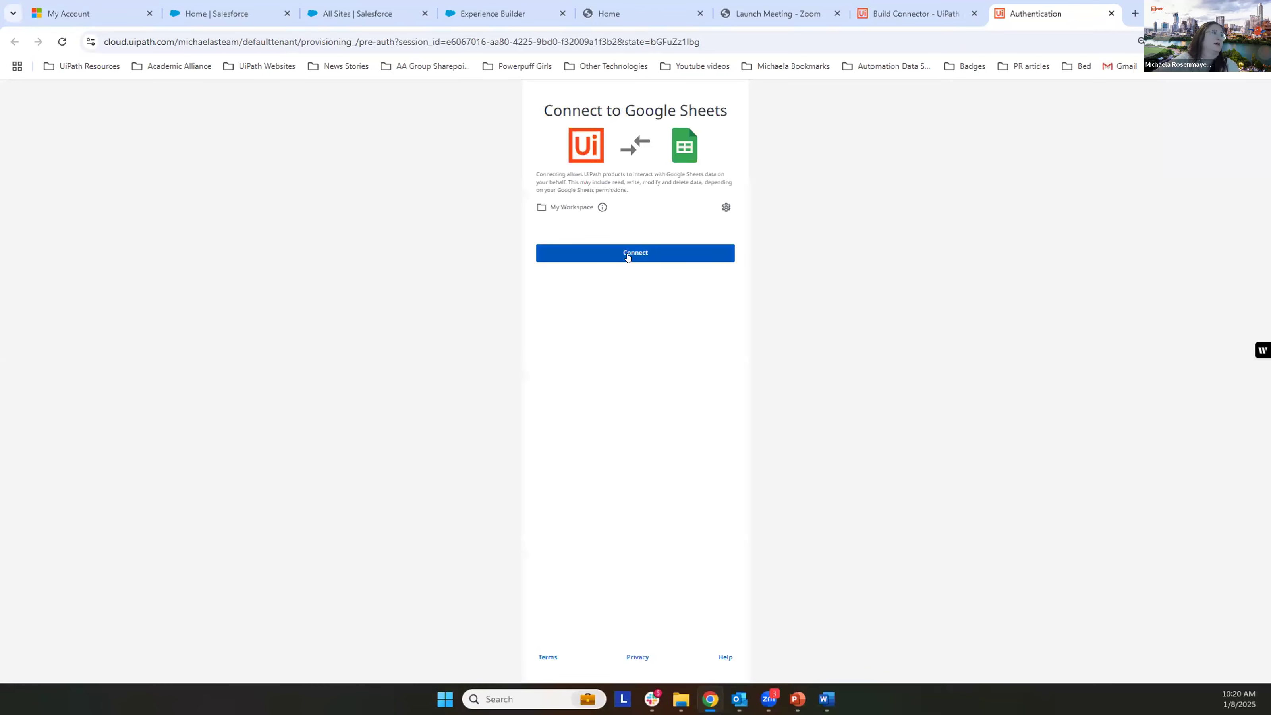
left_click(627, 257)
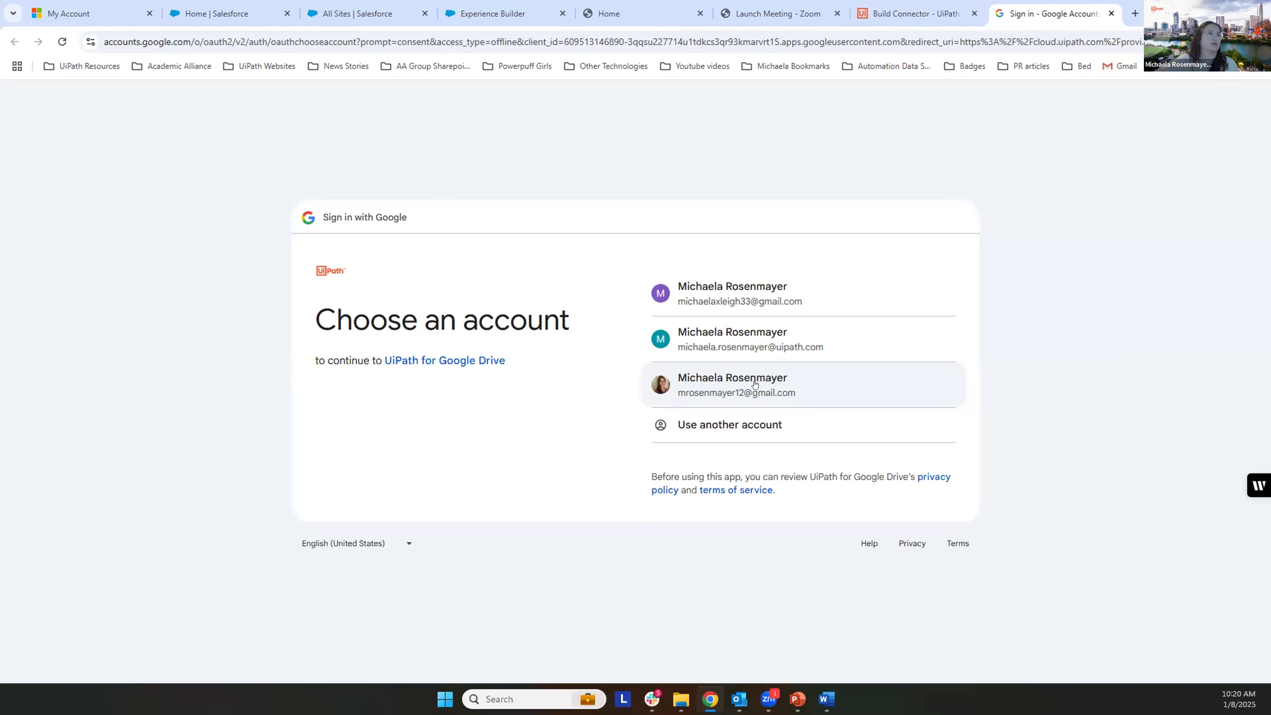
left_click(755, 384)
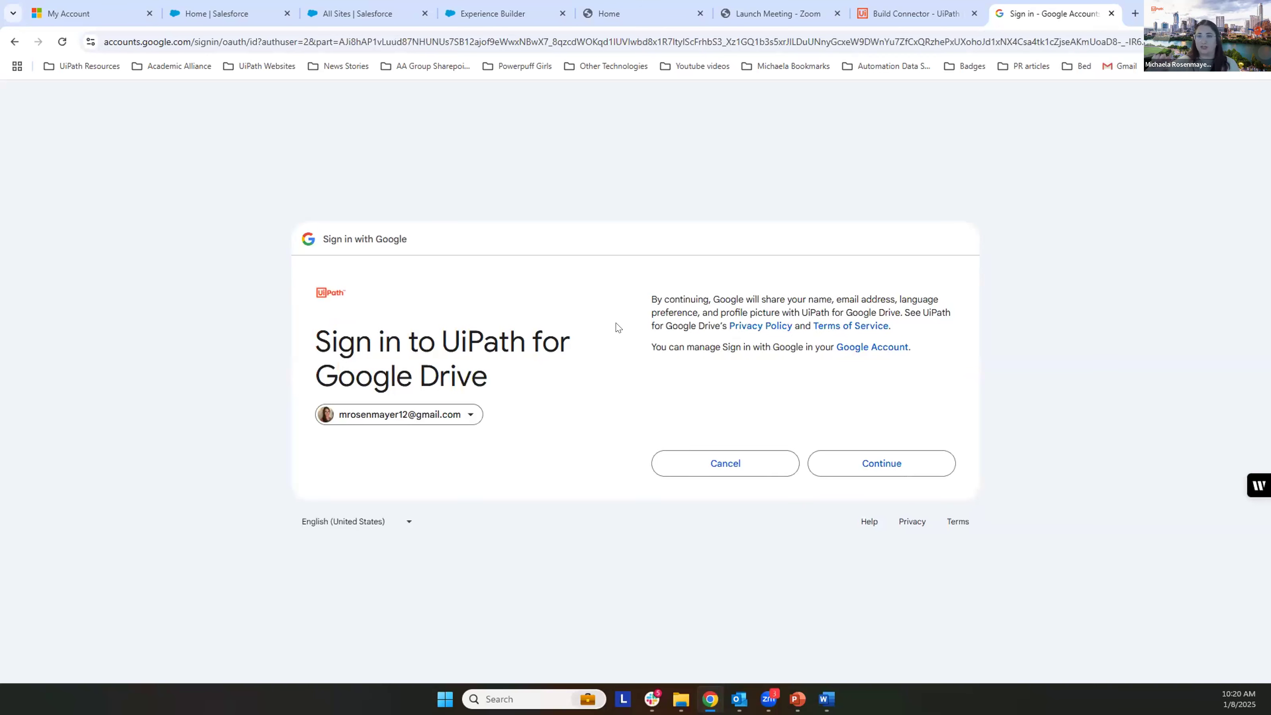
left_click(874, 469)
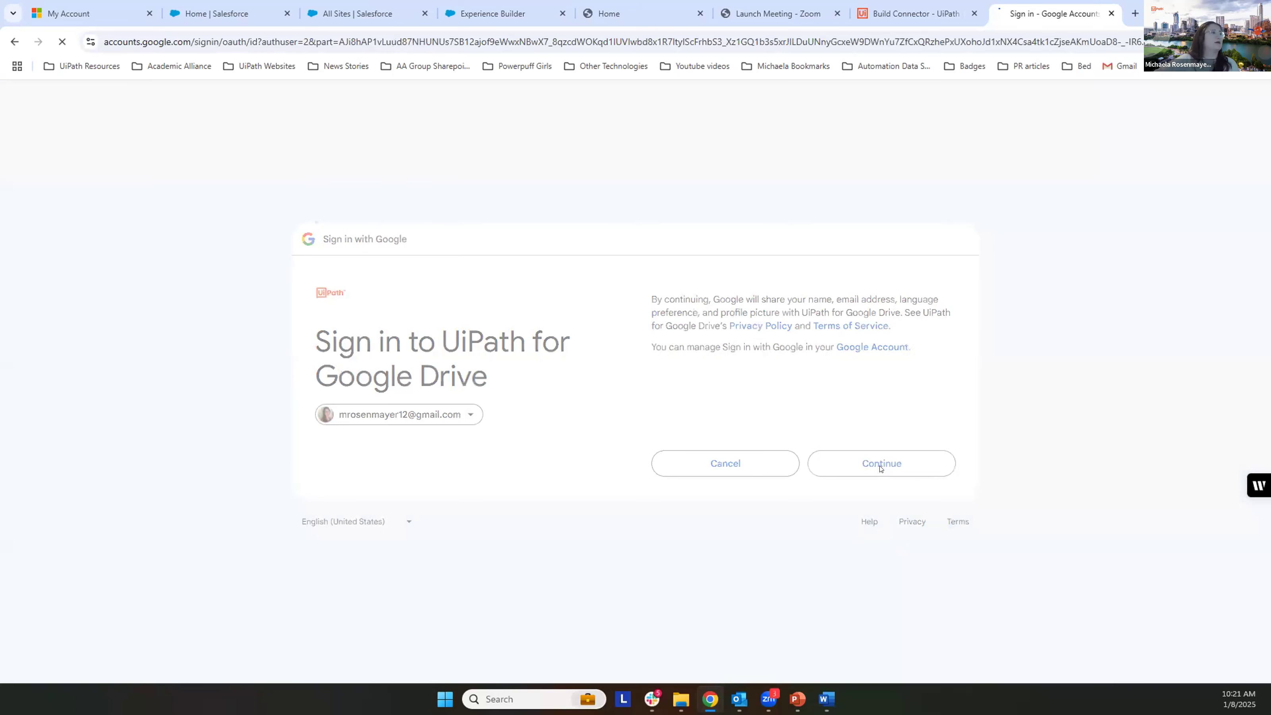
left_click(873, 511)
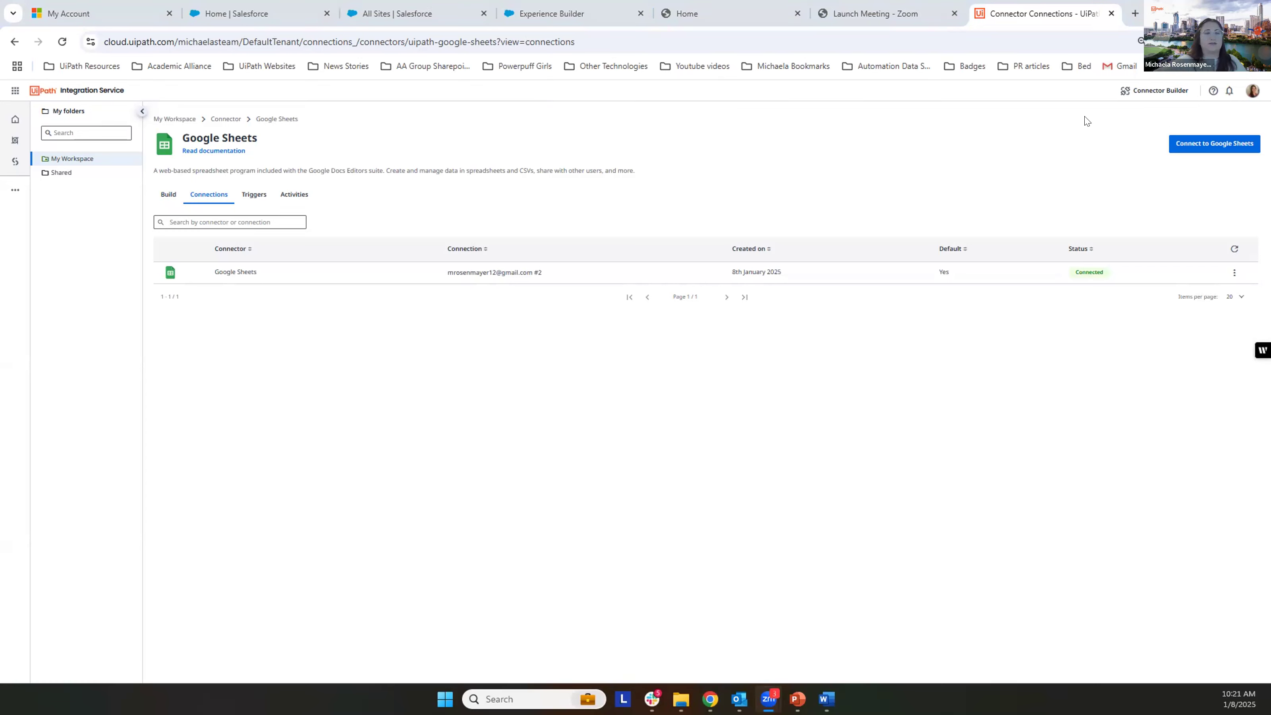
Step: Return to the full connector list, search for "gmail" and open the Gmail connector
left_click(218, 220)
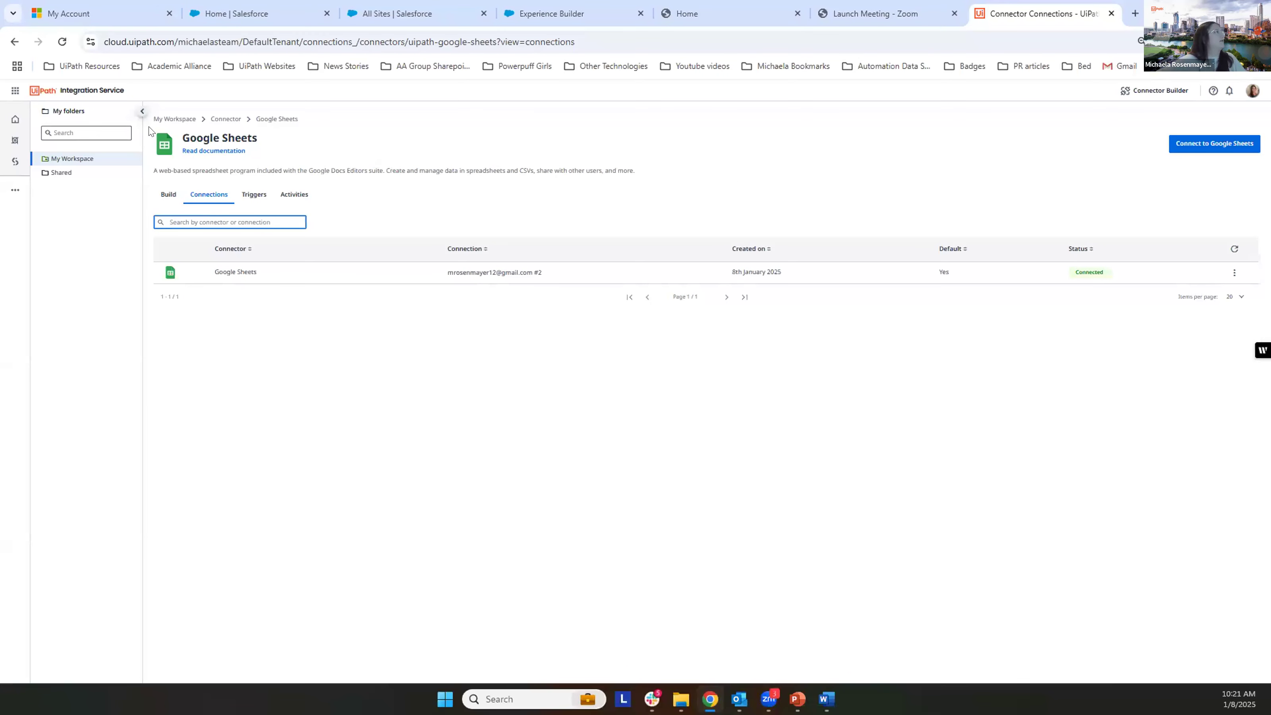
left_click(167, 196)
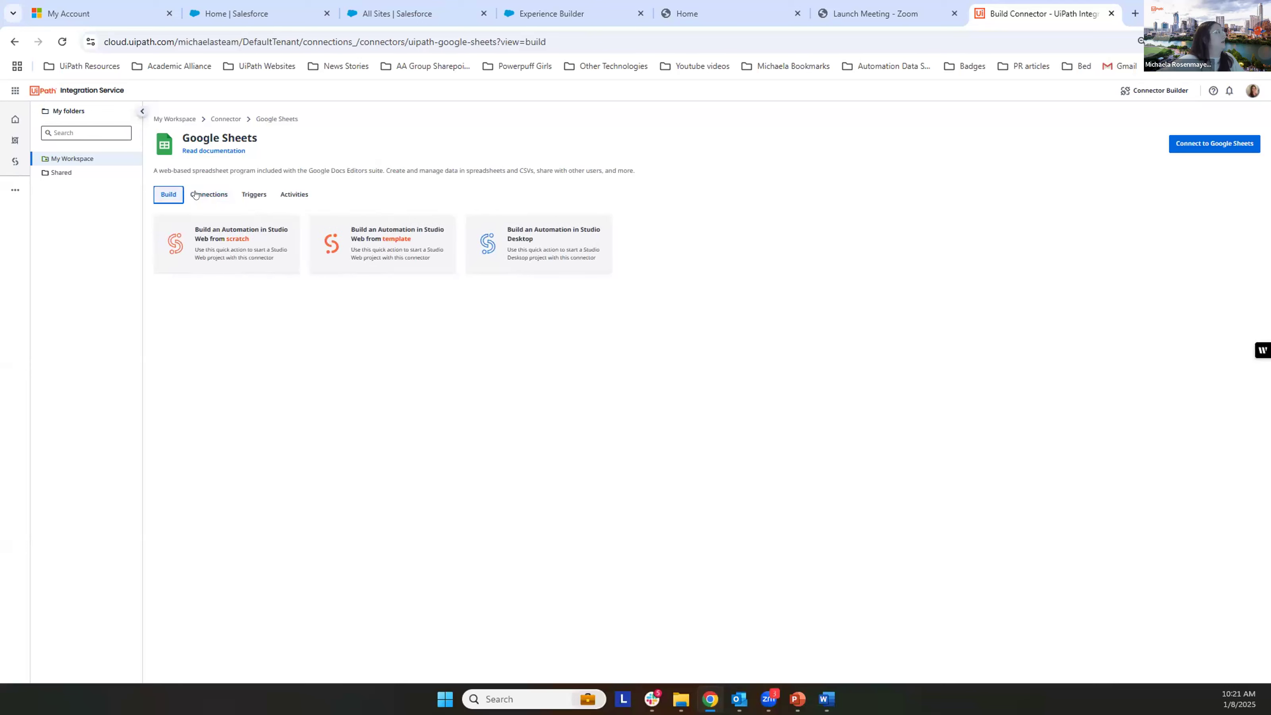
left_click(225, 120)
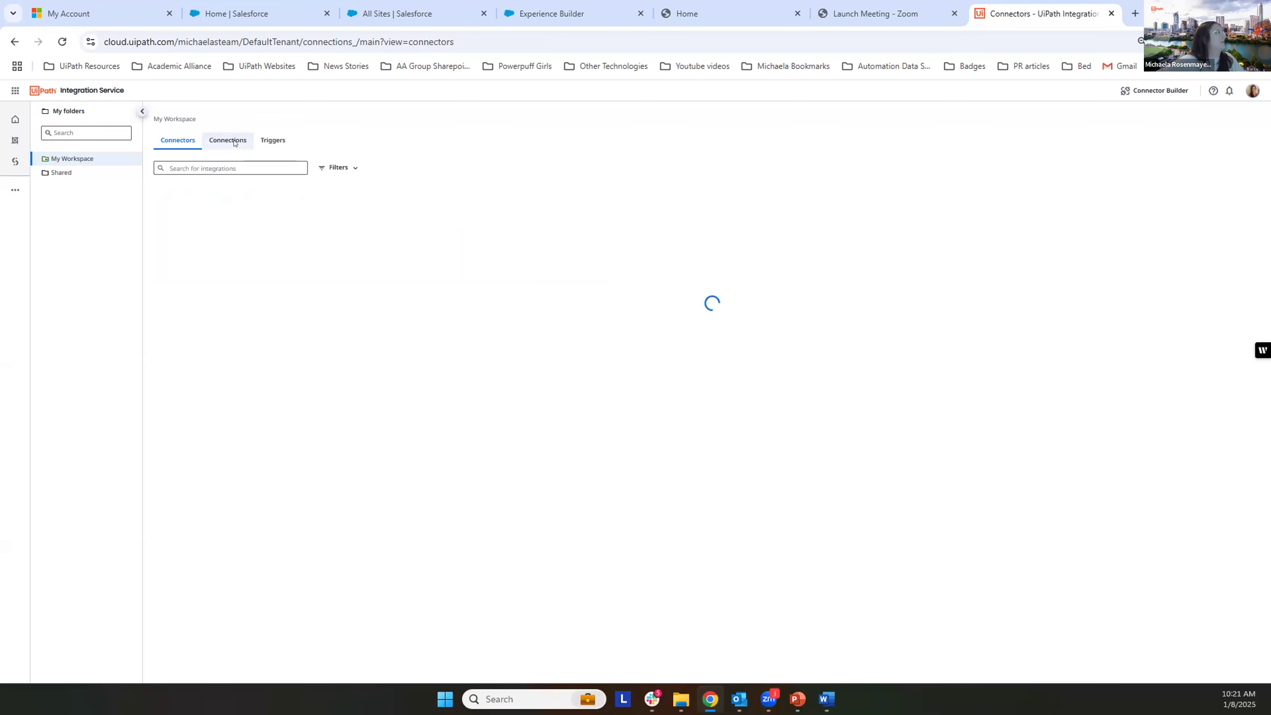
left_click(220, 166)
type("gmail")
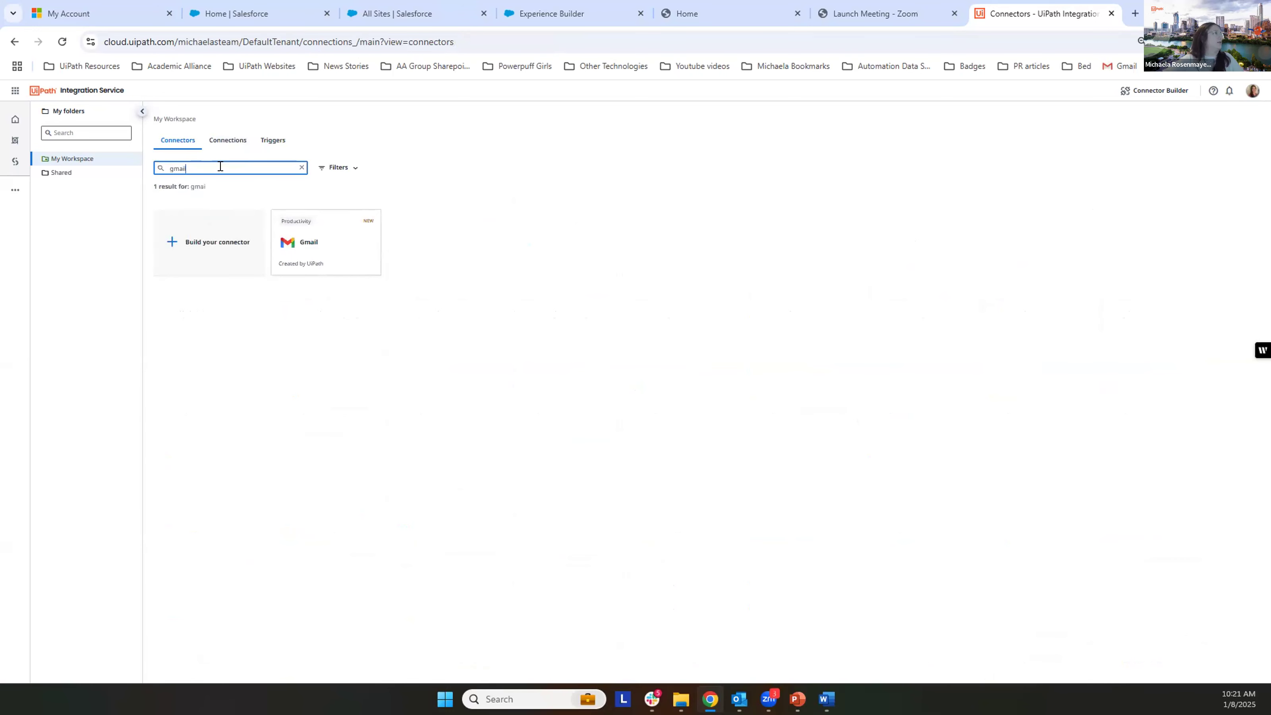
left_click(321, 253)
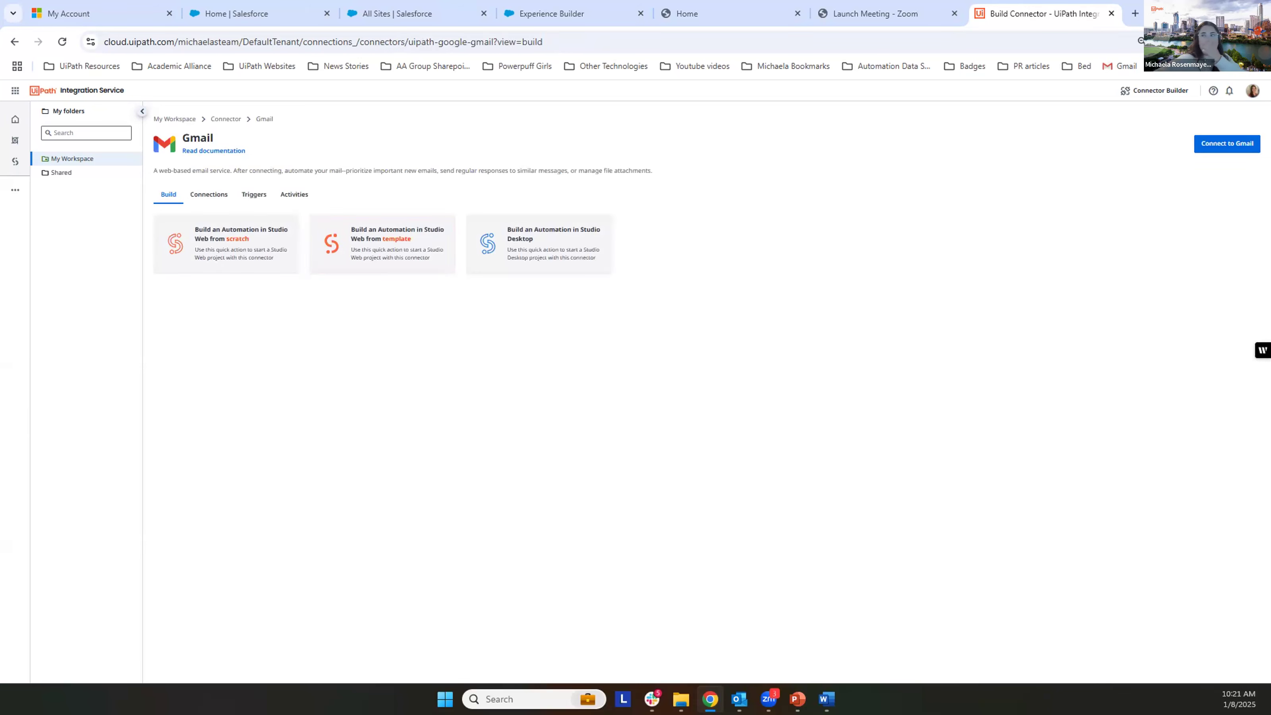
Step: Create a Gmail connection, authorizing UiPath for Gmail with the same personal Google account
key("alt+Tab")
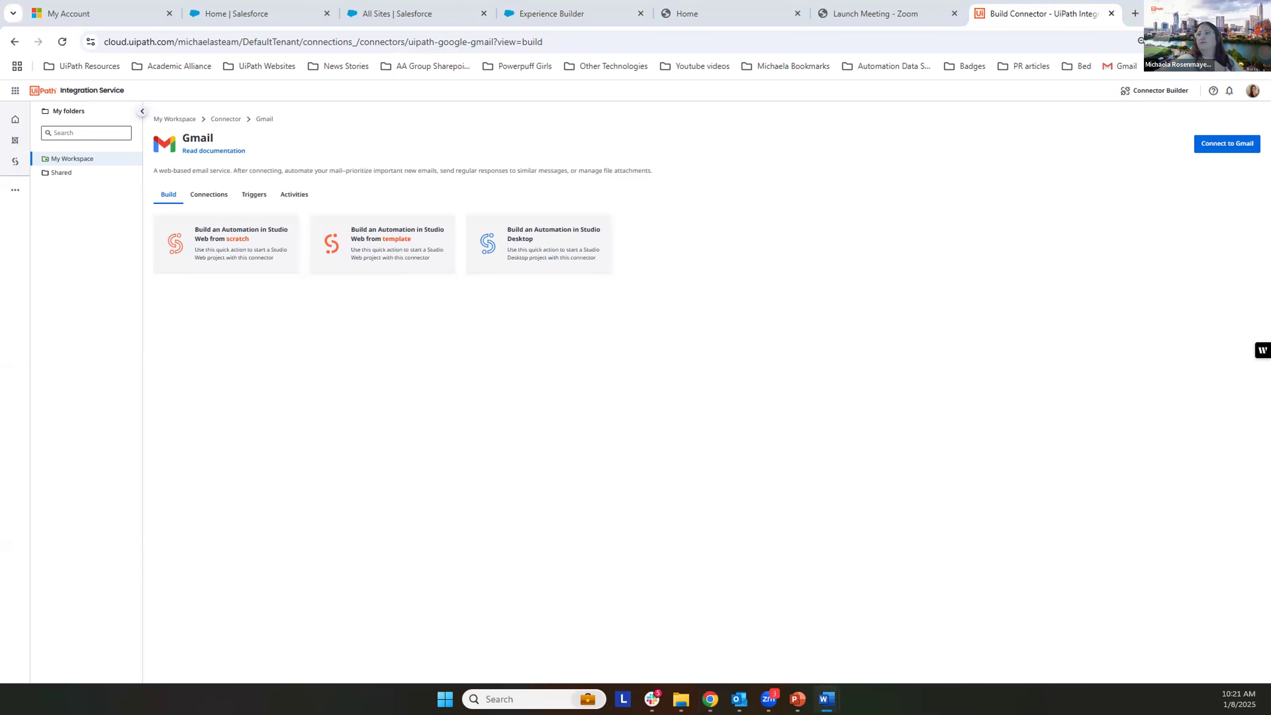
left_click(1233, 145)
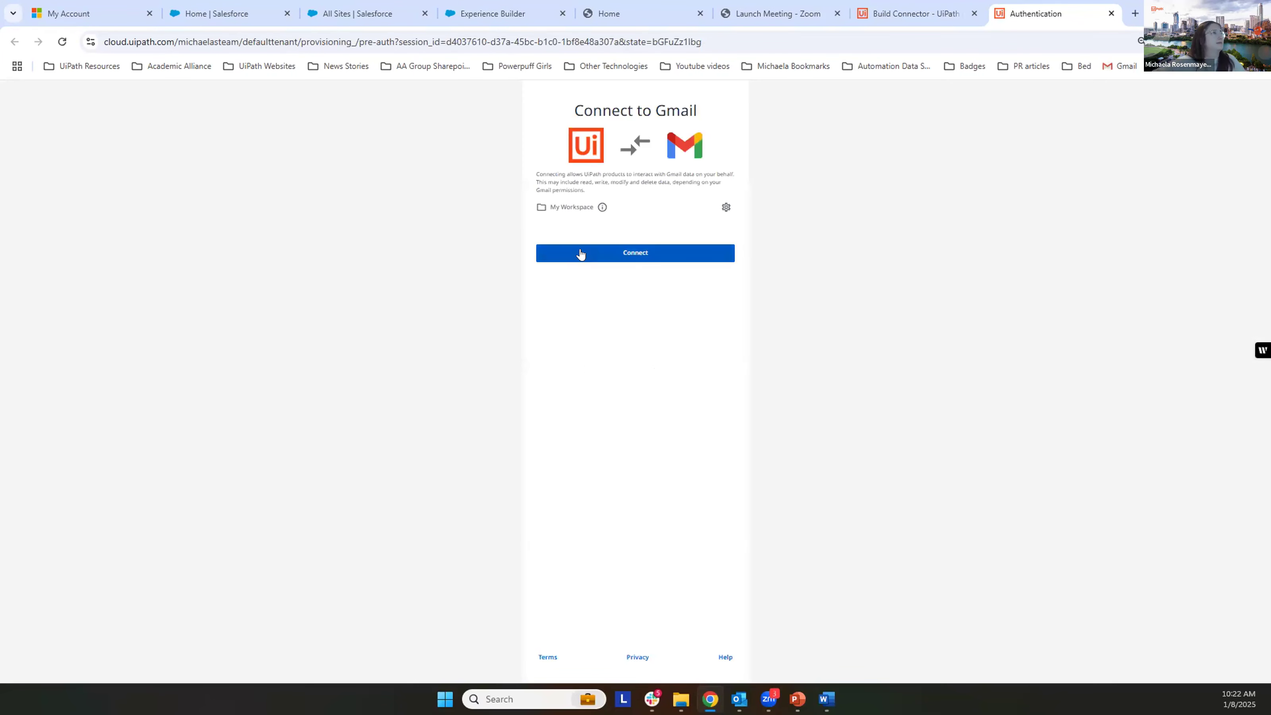
left_click(587, 258)
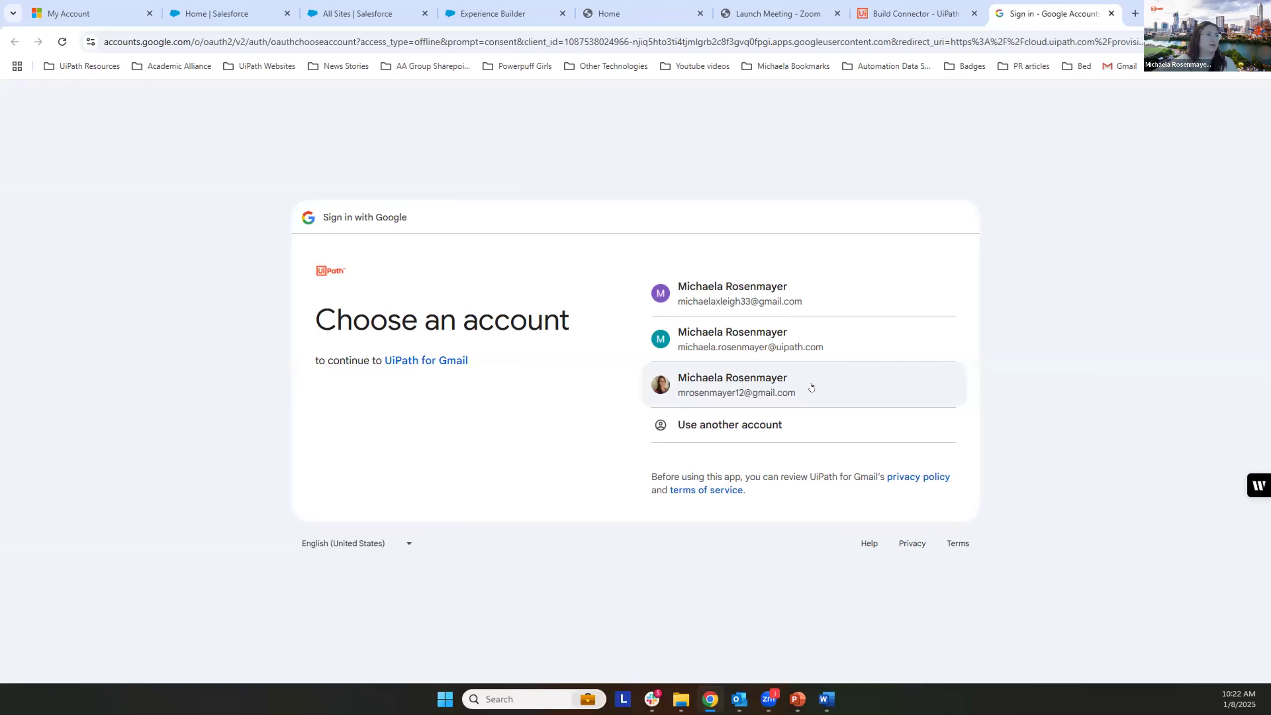
left_click(812, 388)
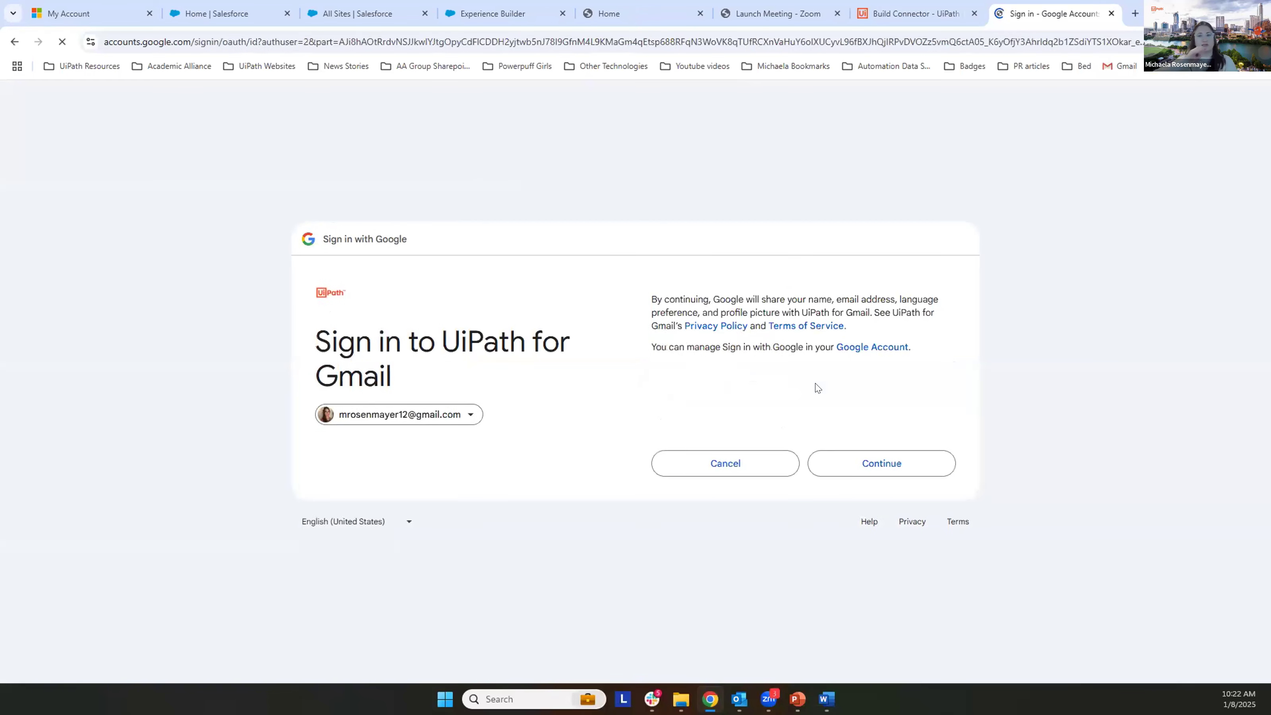
left_click(869, 478)
left_click(866, 482)
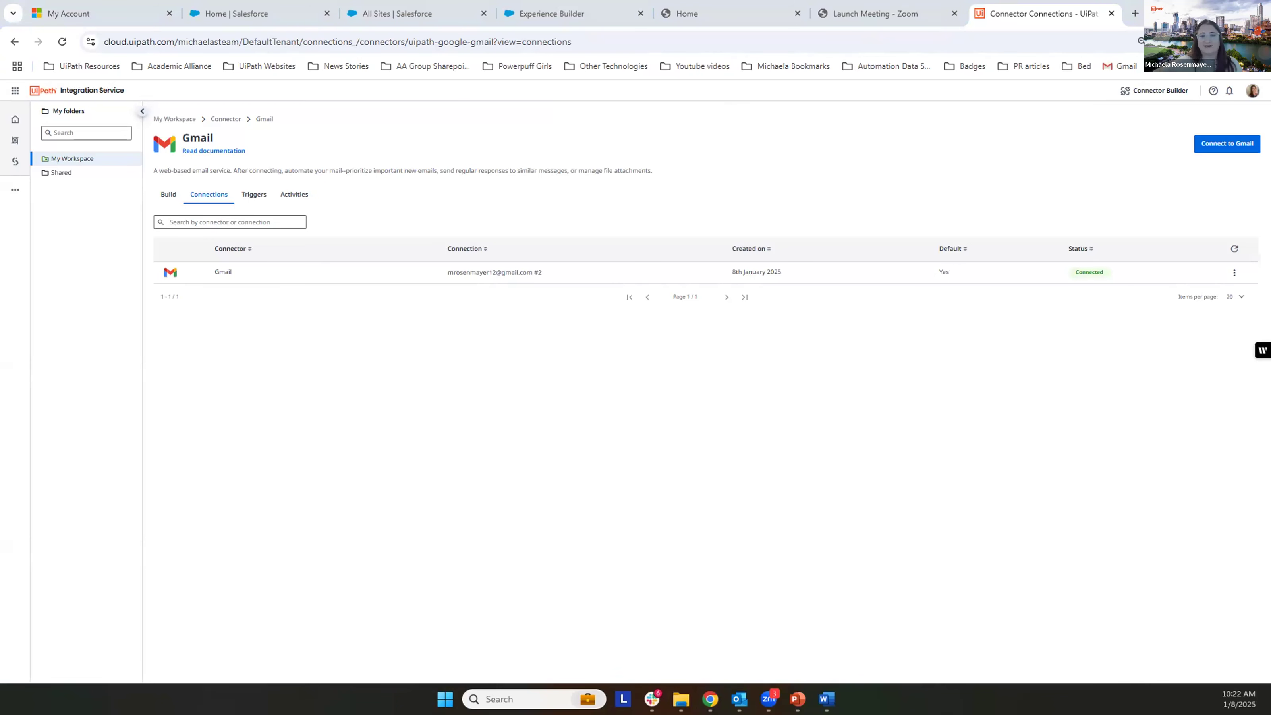
Step: Go back to the full connector list and search for connectors matching "goog"
left_click(202, 194)
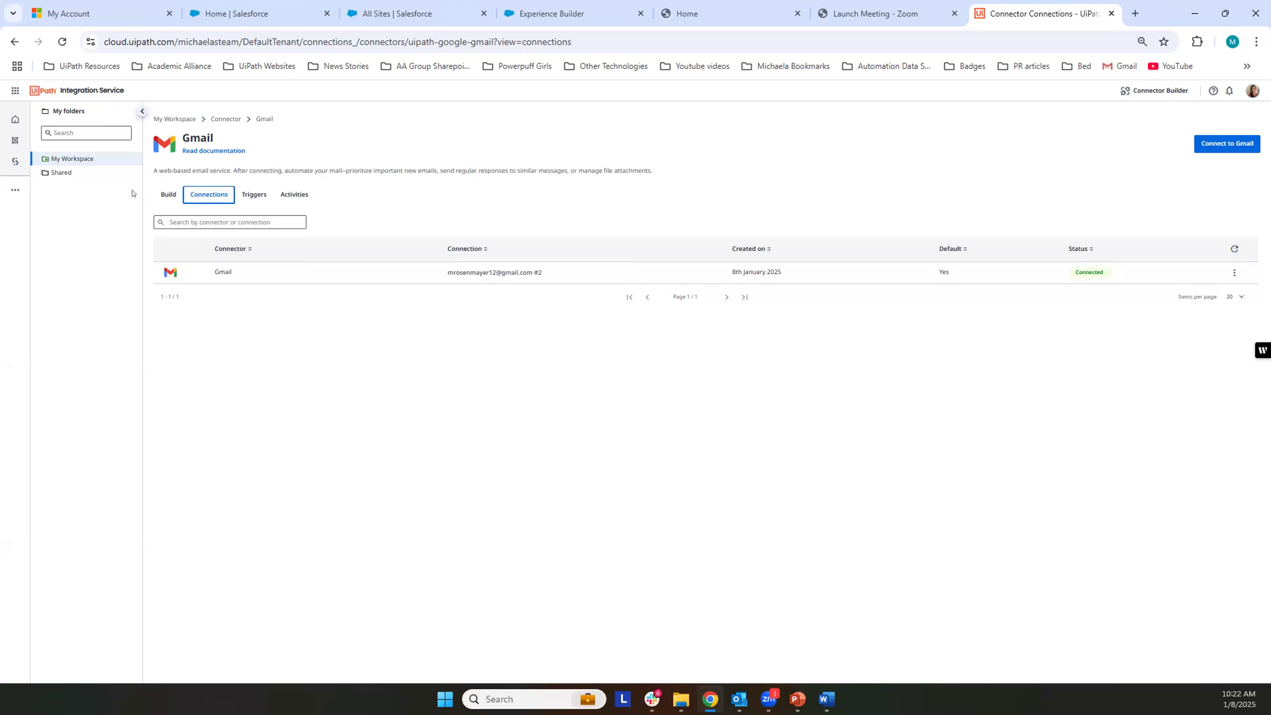
left_click(168, 194)
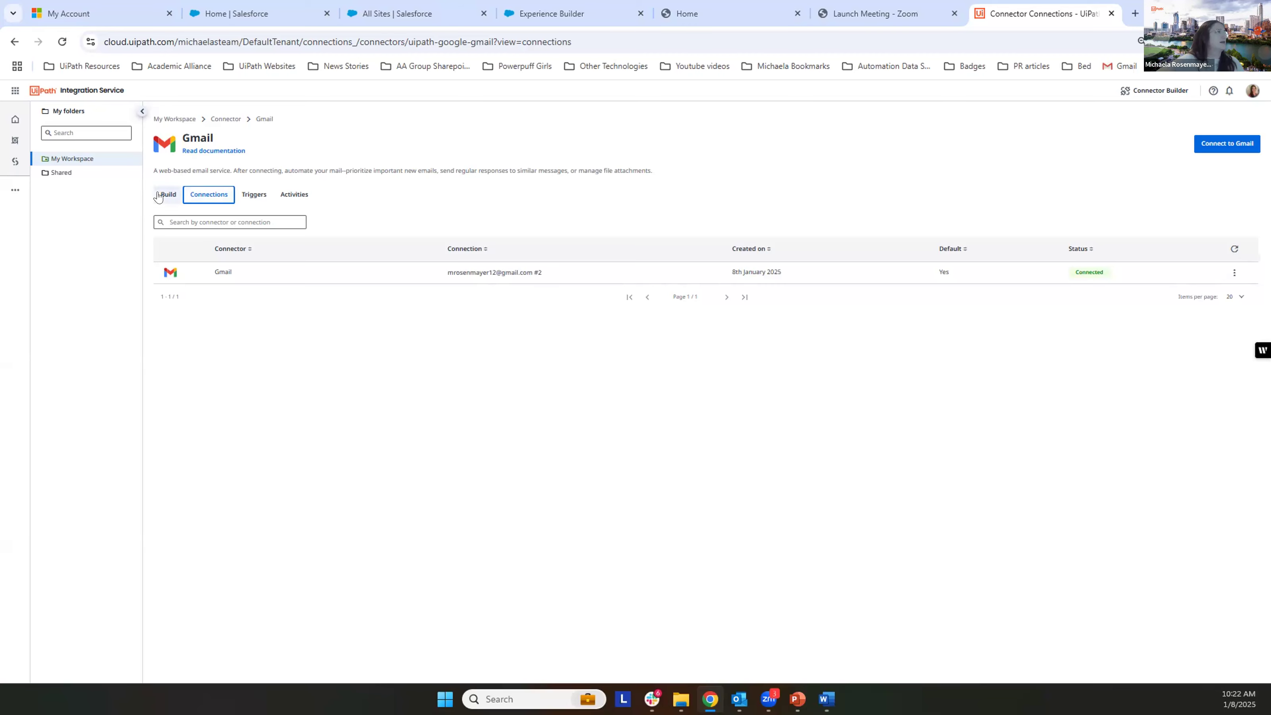
left_click(224, 119)
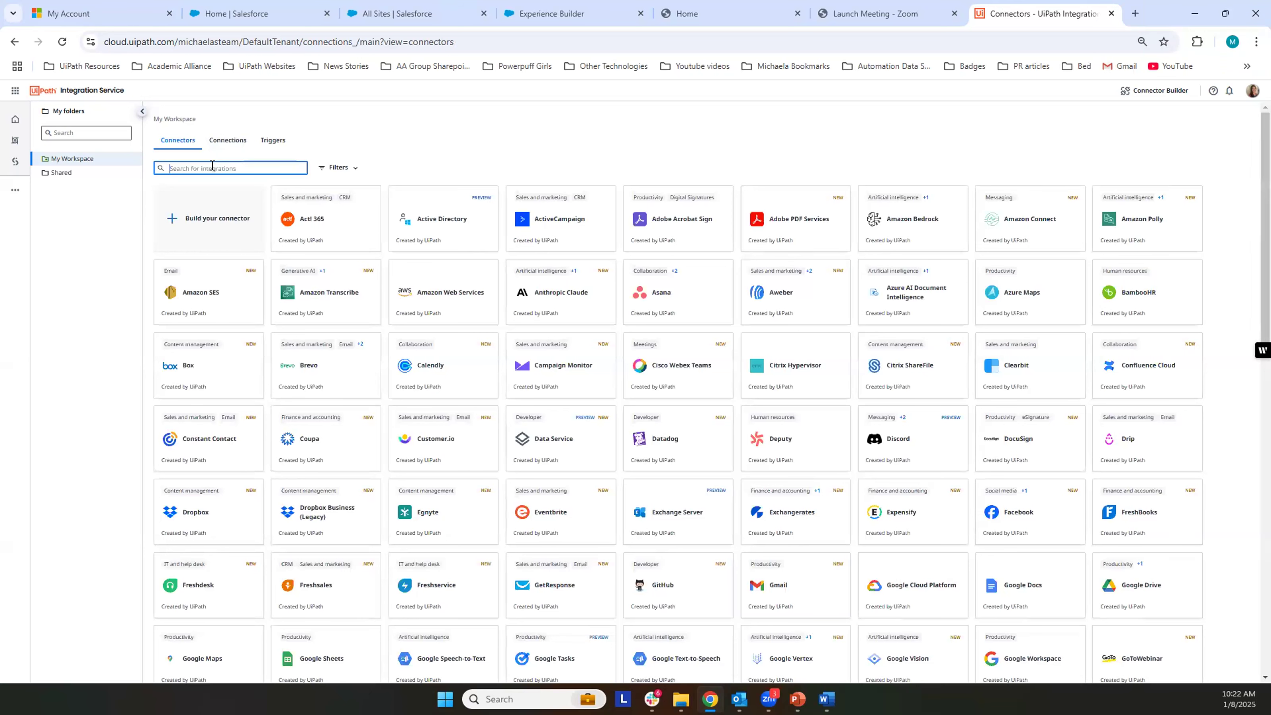
type("goog")
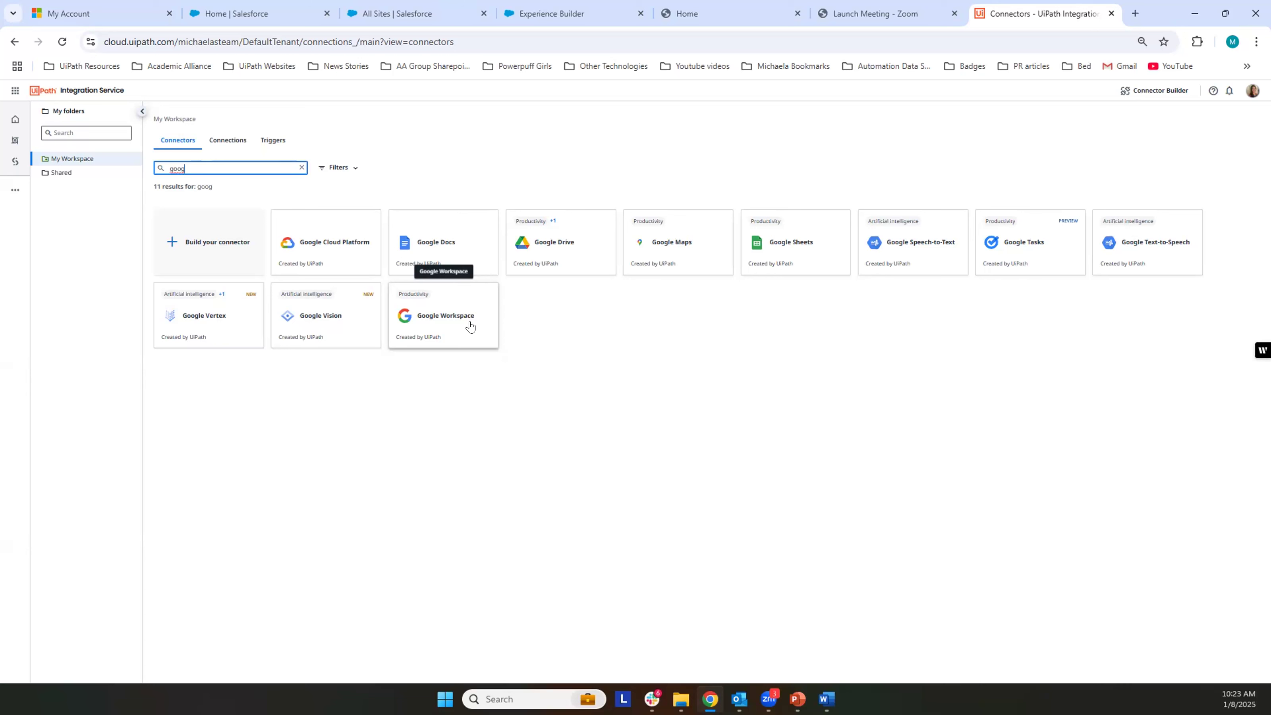
Step: Review the existing connections in My Workspace and switch from Integration Service to Studio
left_click(228, 140)
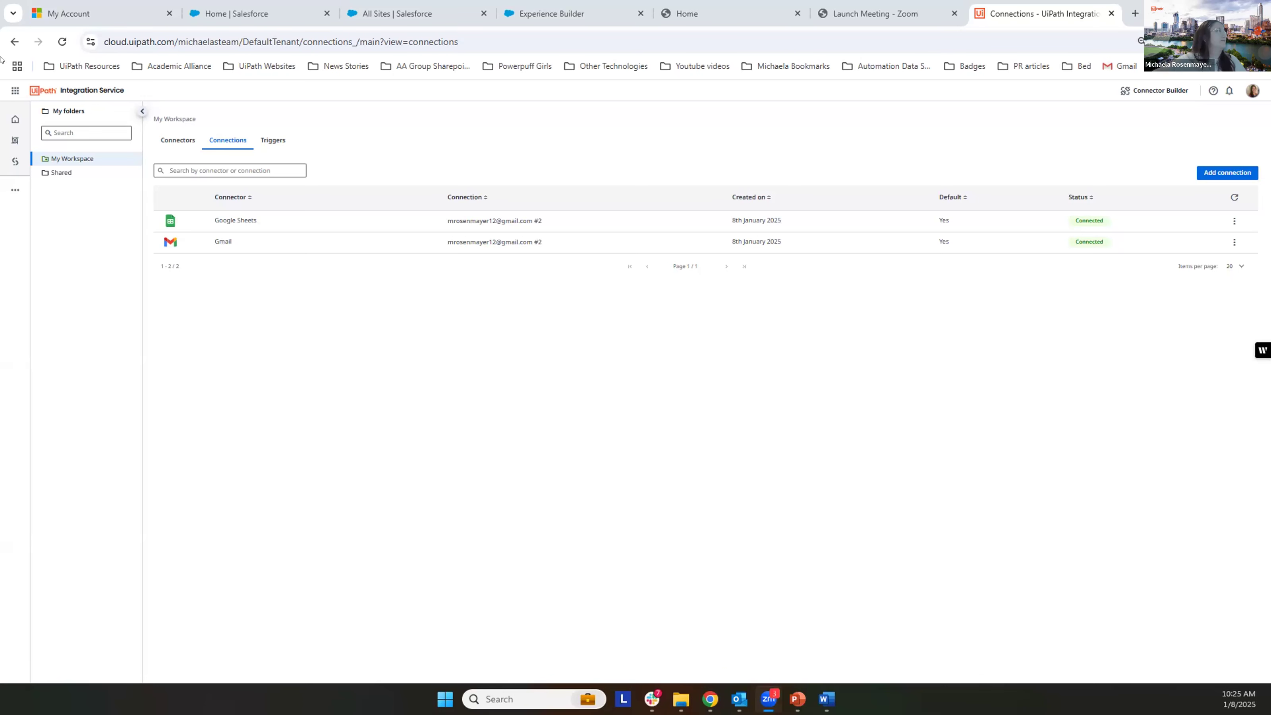
left_click(15, 91)
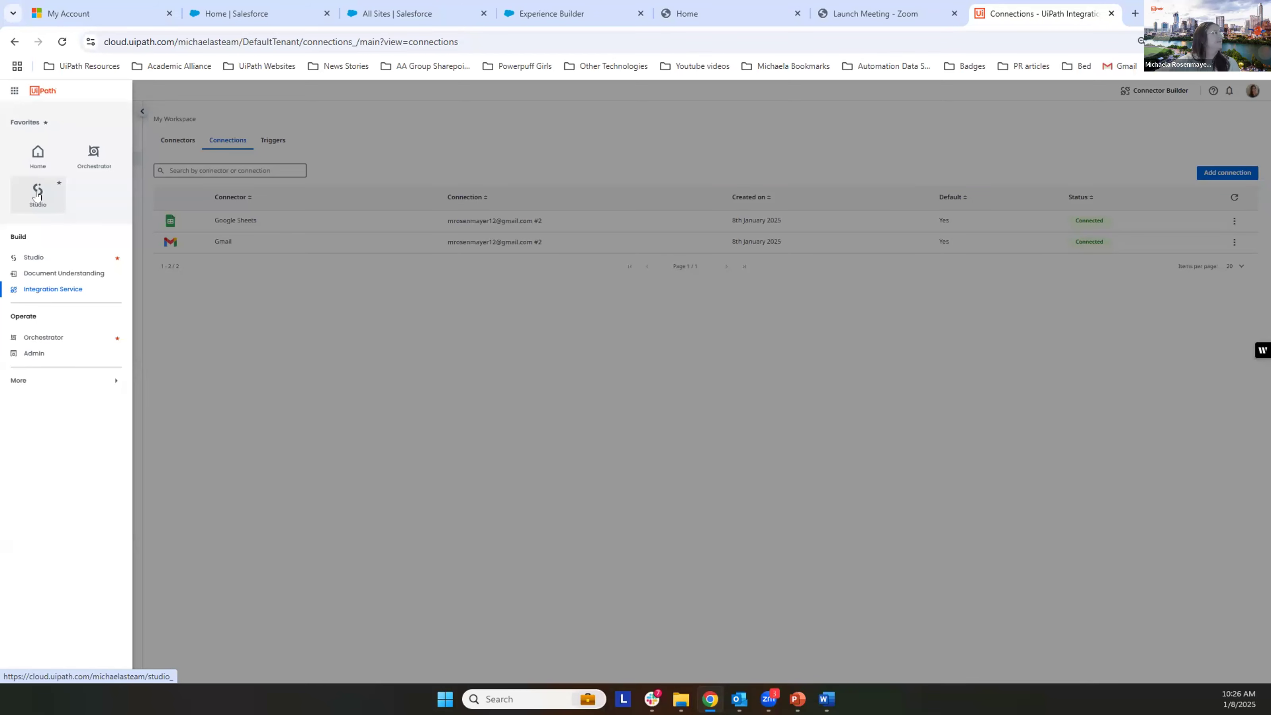
left_click(36, 195)
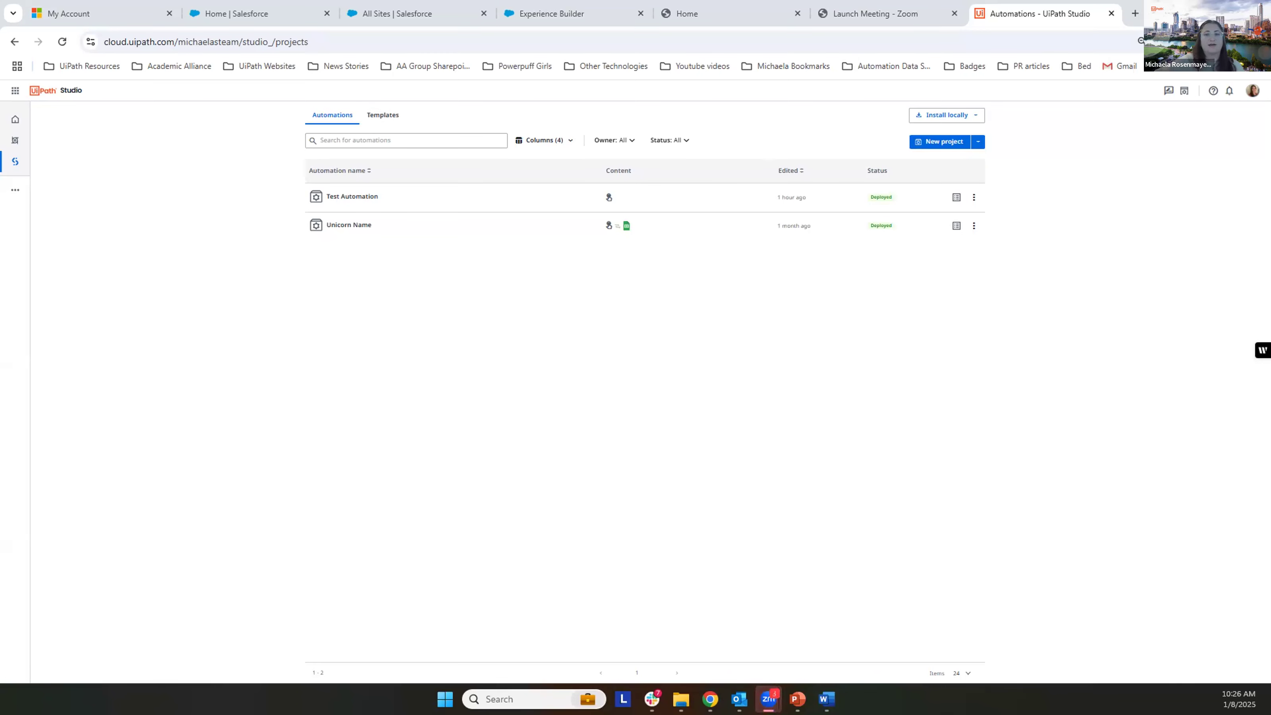
Step: Look over the available automation templates and return to the list of automations
left_click(397, 114)
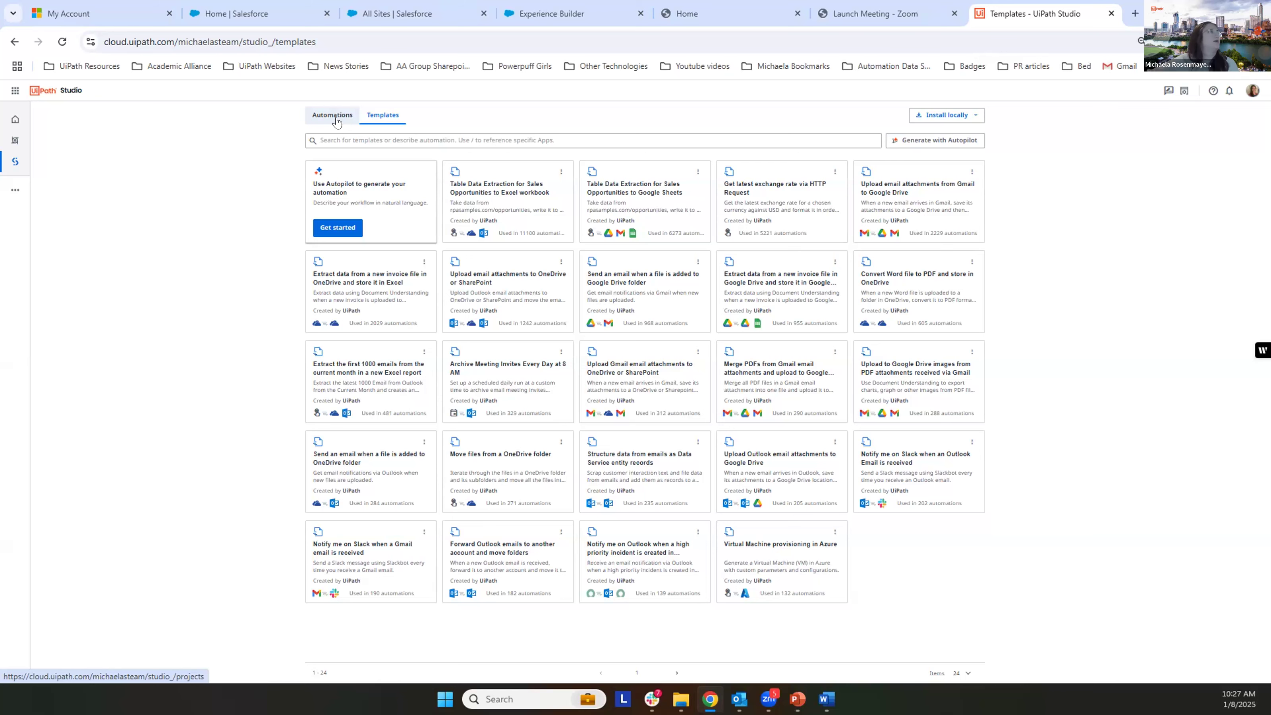
left_click(335, 118)
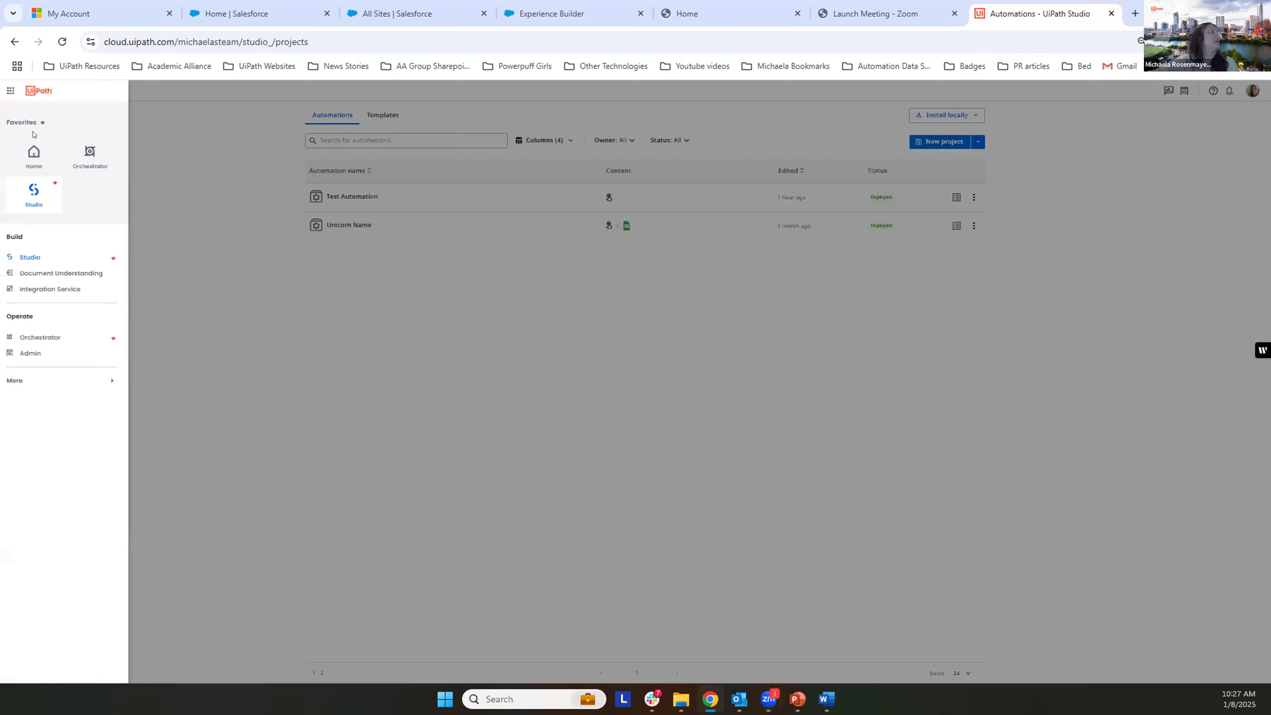
Step: Create a new automation project from the Studio automations page
left_click(15, 90)
left_click(38, 195)
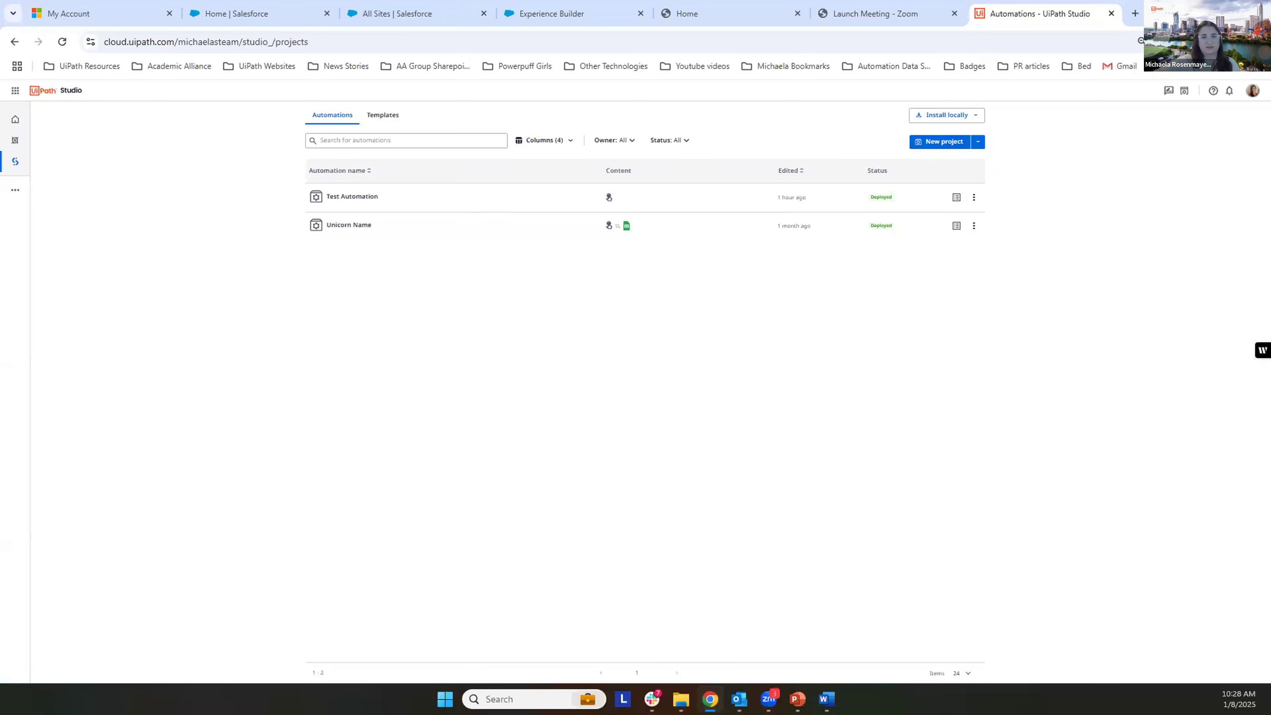
left_click(949, 142)
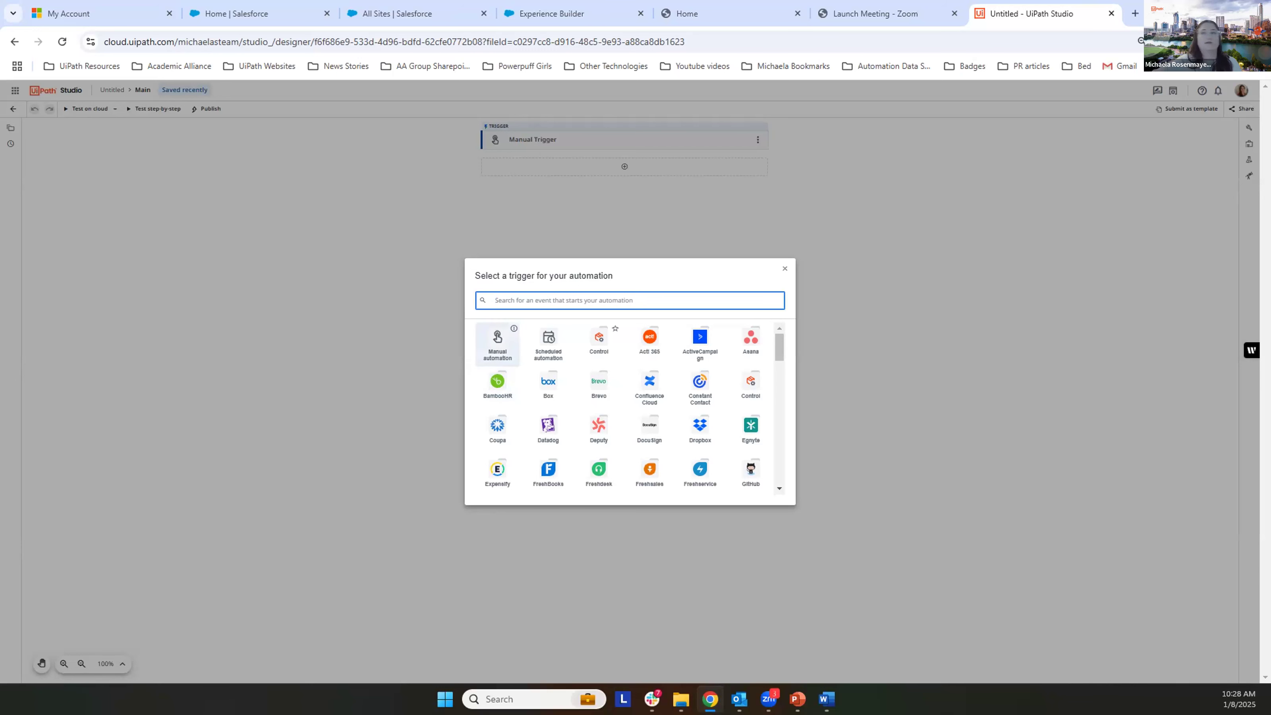
key("alt+Tab")
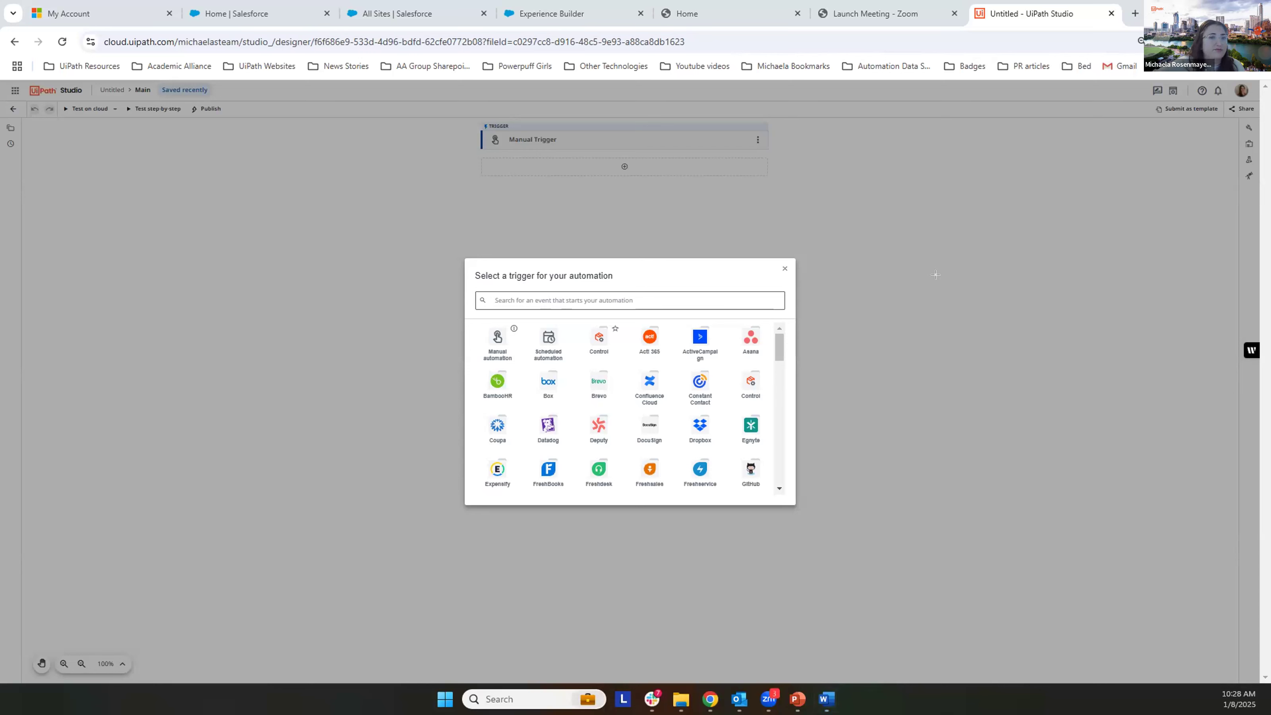
left_click_drag(481, 321, 518, 366)
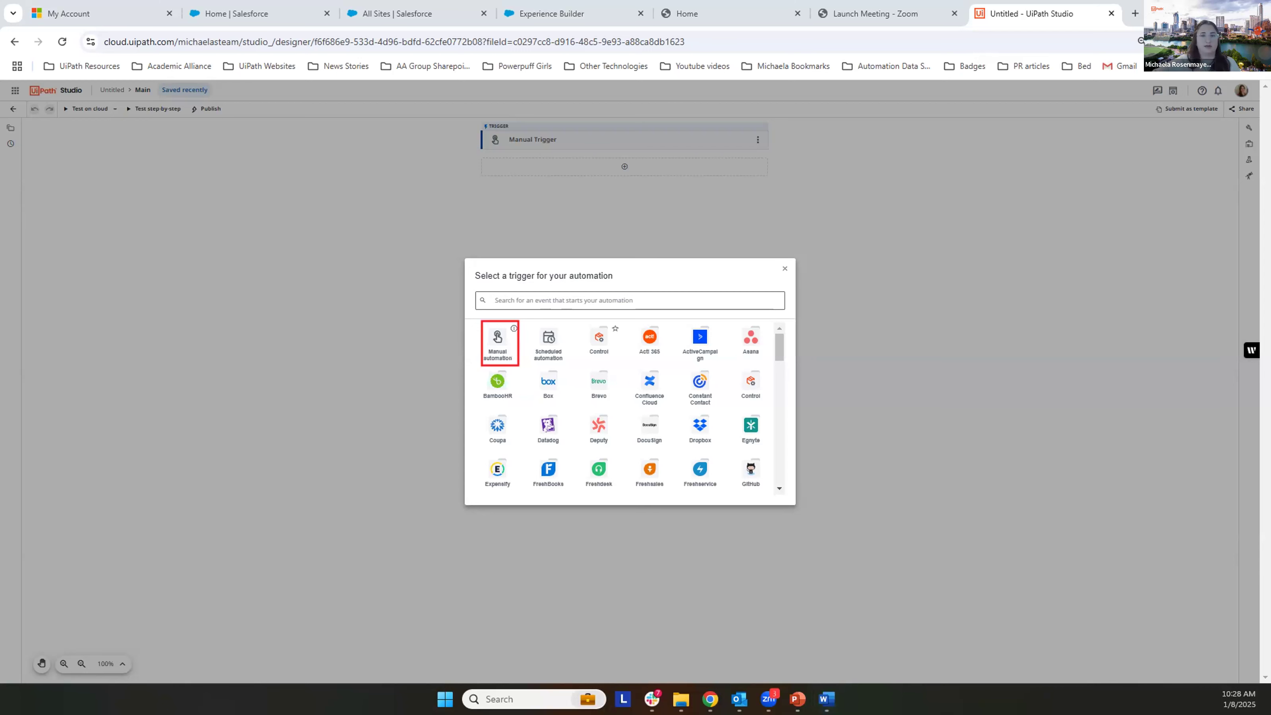
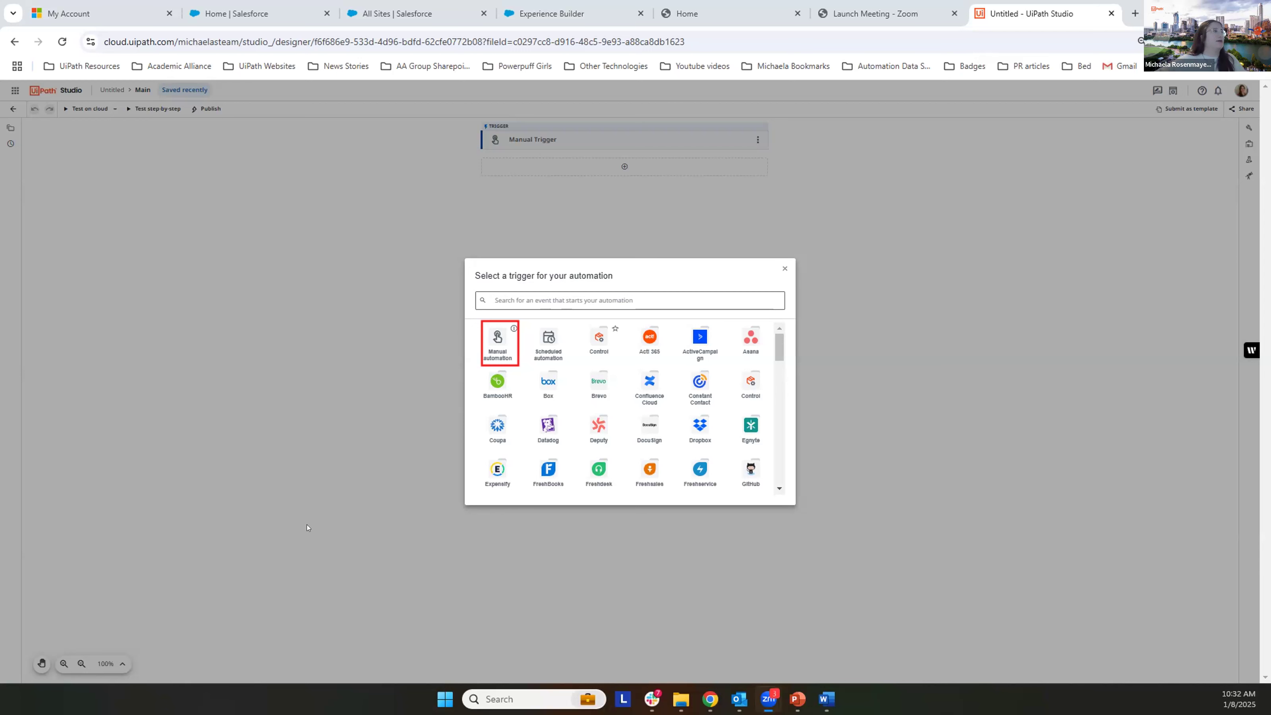
Step: Choose Manual automation as the trigger, and look over the project explorer and the change history
left_click(495, 342)
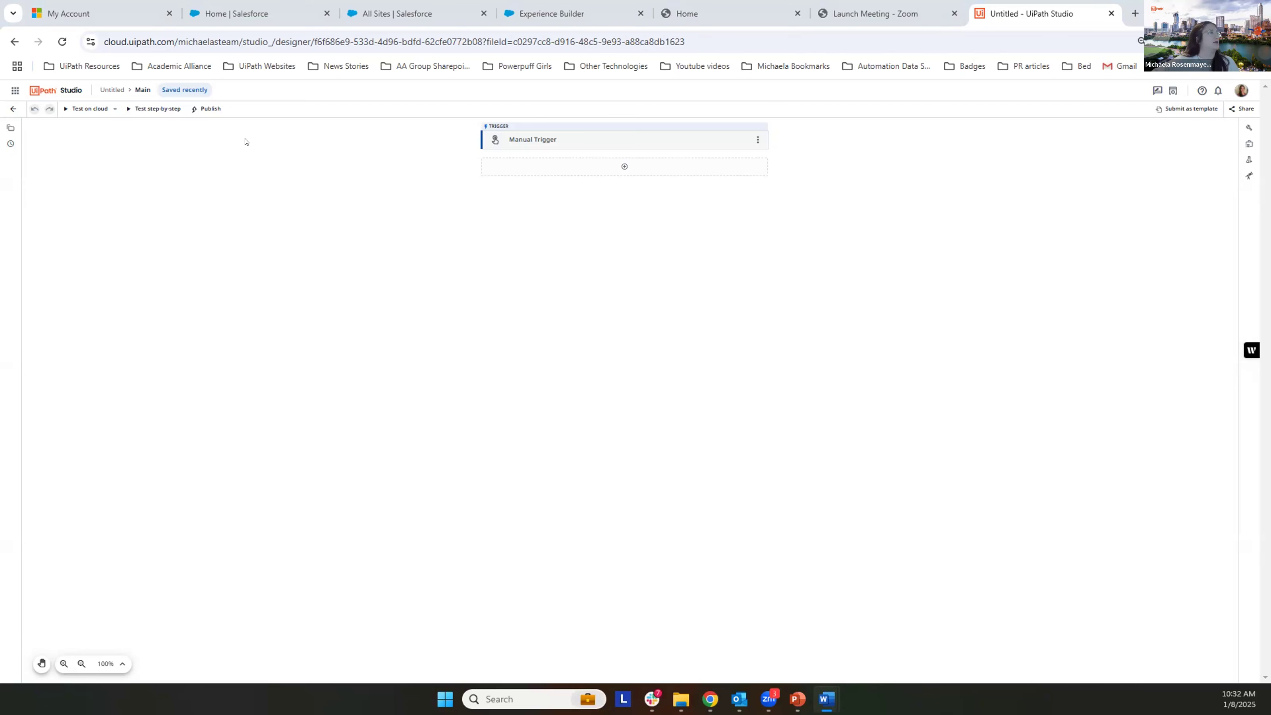
left_click(7, 128)
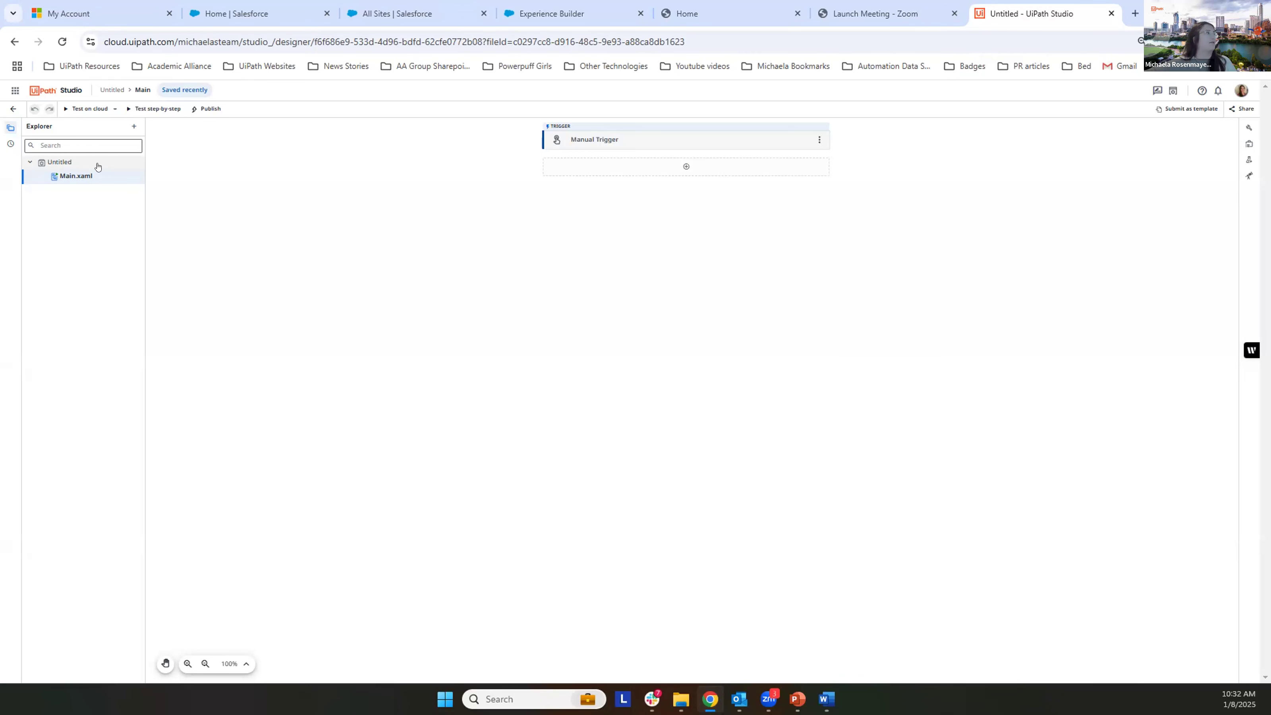
left_click(7, 146)
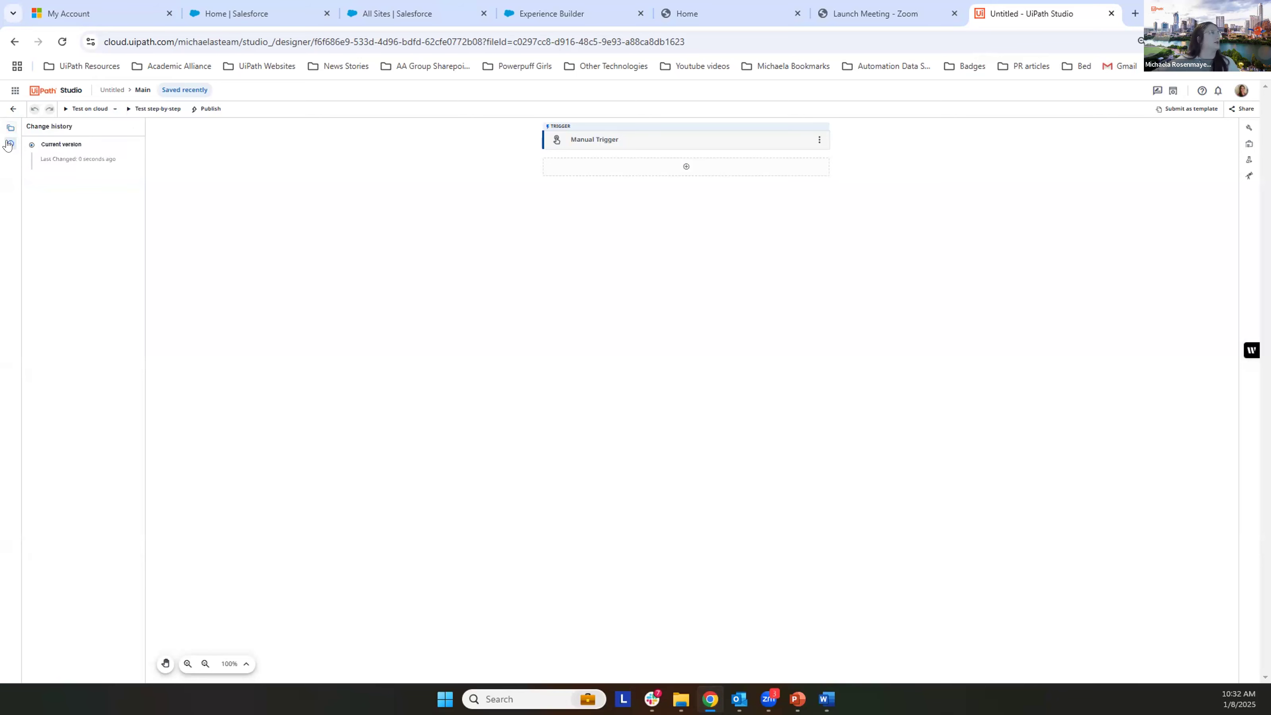
left_click(7, 146)
left_click(7, 146)
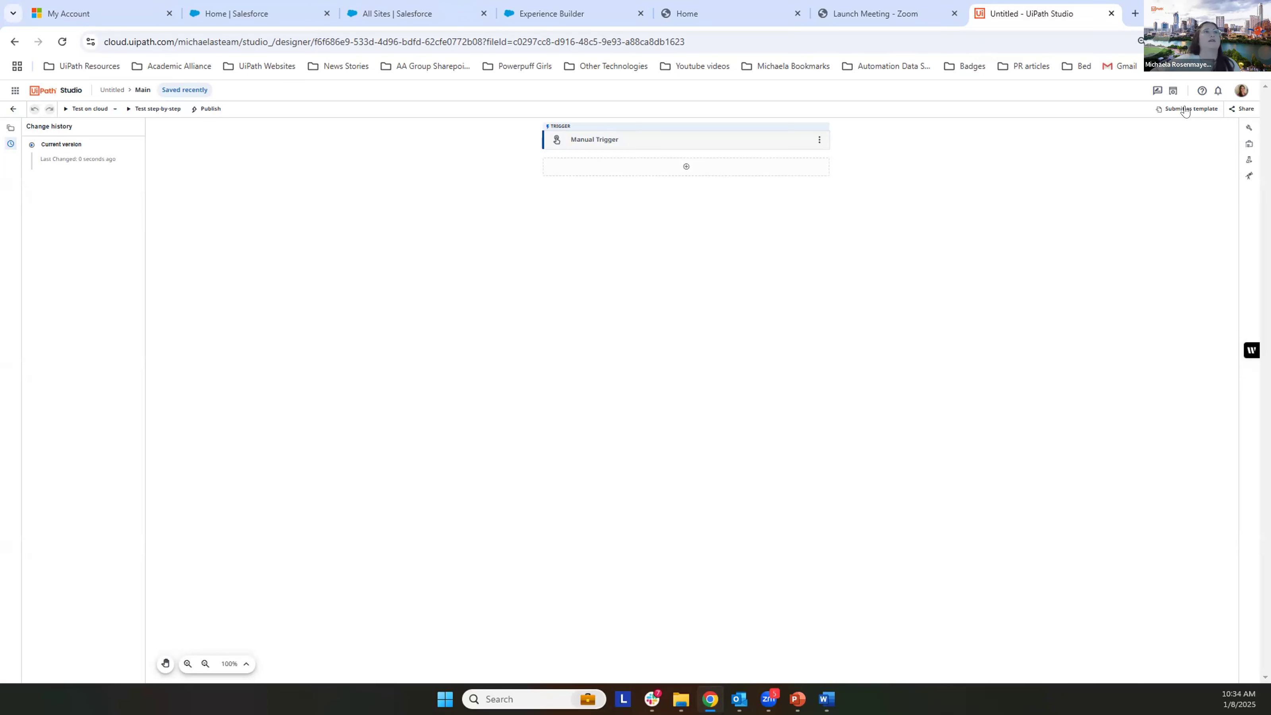
Step: Look over the activity properties, data manager, test run output and watches, and hide them again
left_click(1245, 130)
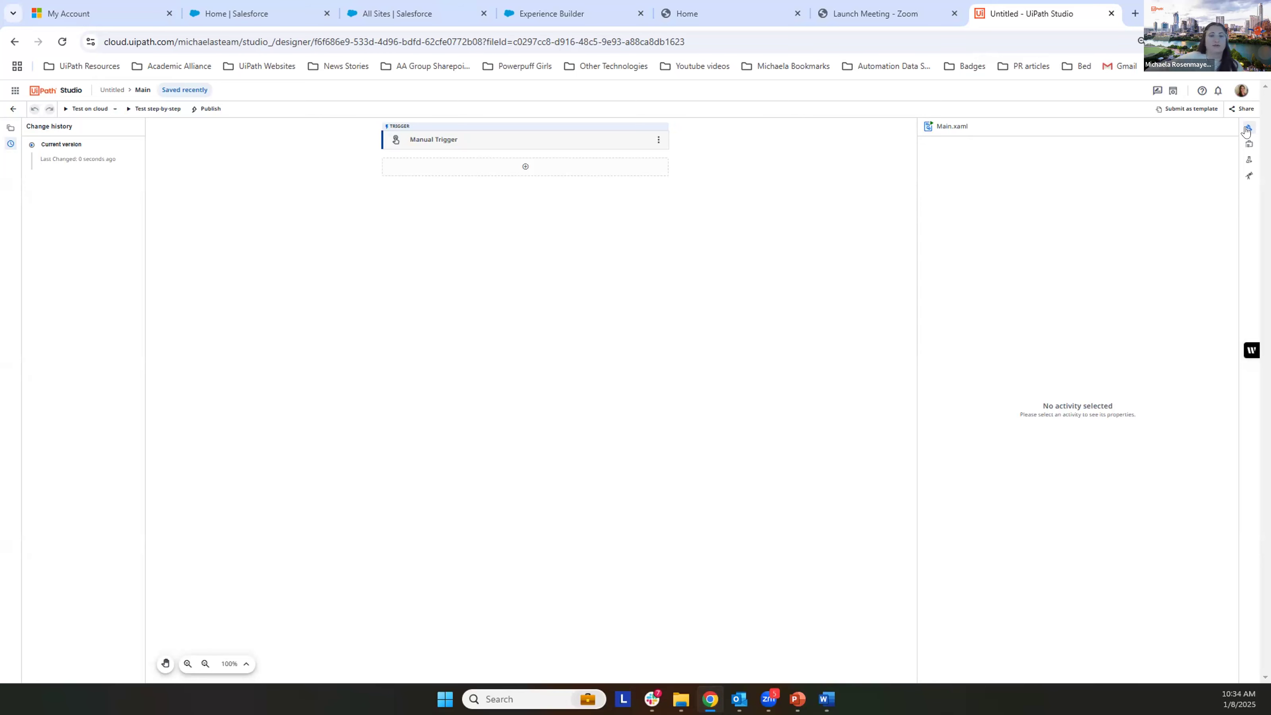
left_click(1248, 144)
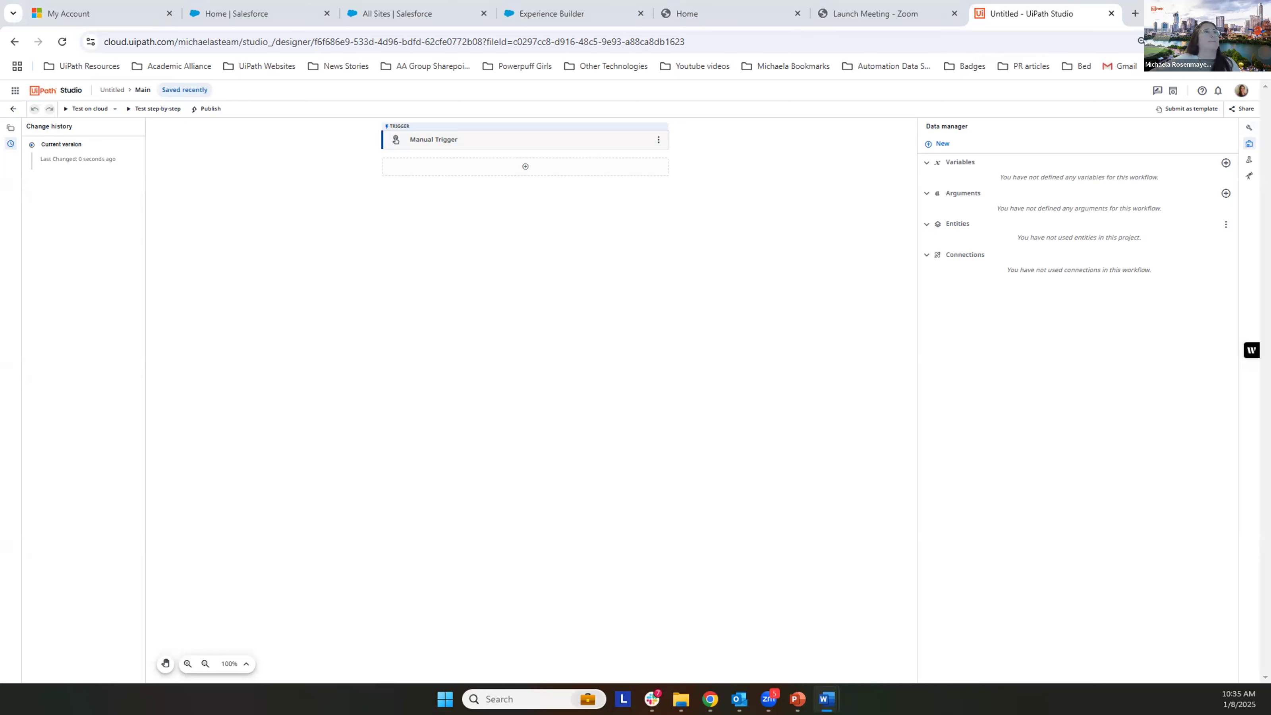
left_click(1246, 160)
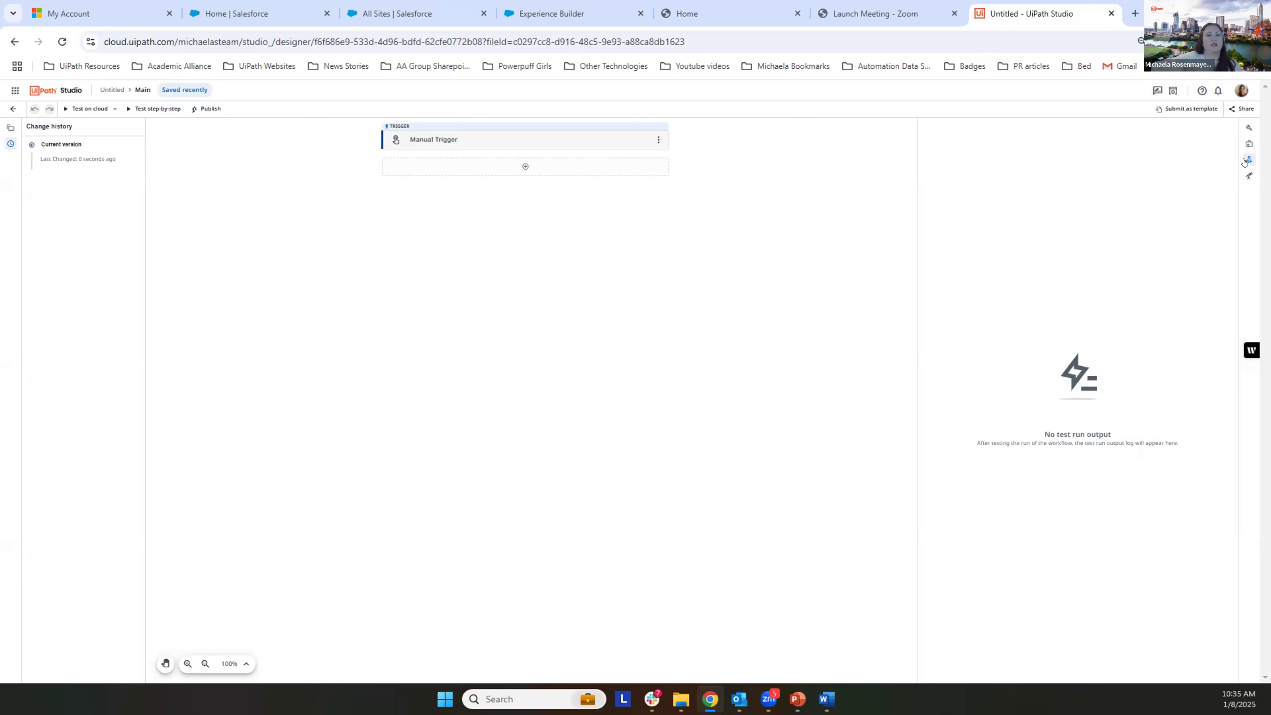
left_click(1246, 178)
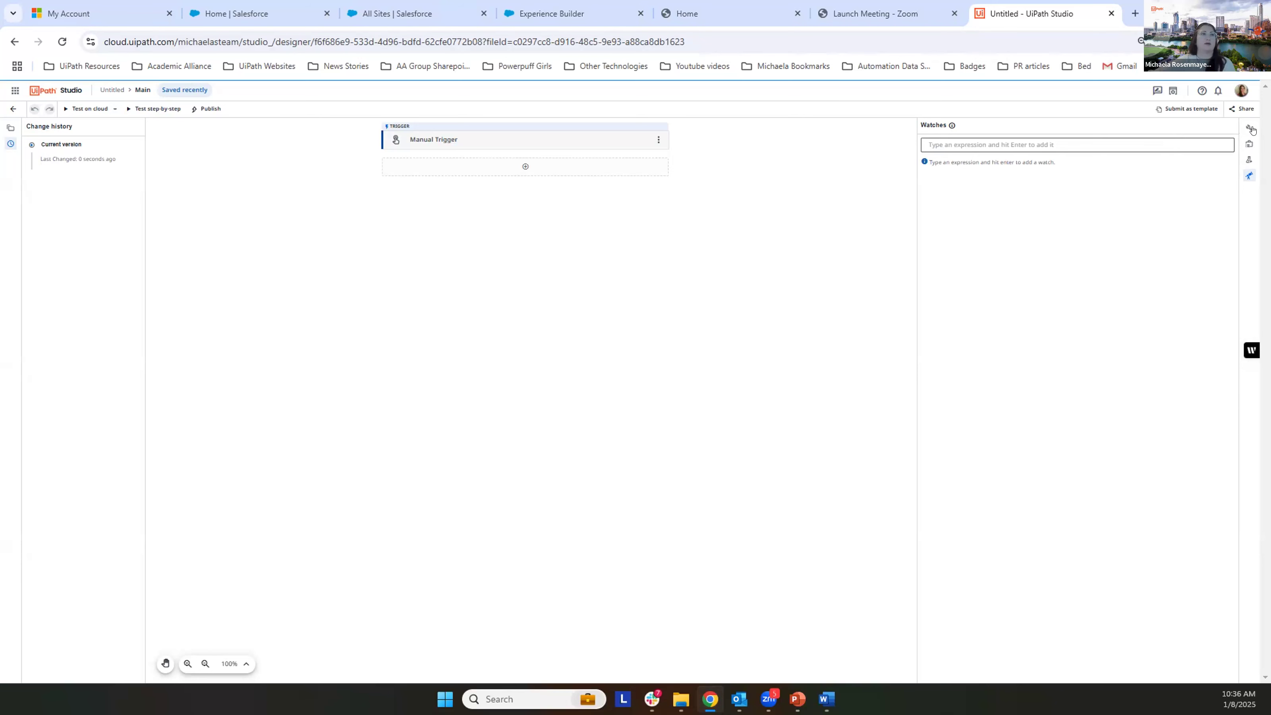
left_click(1249, 175)
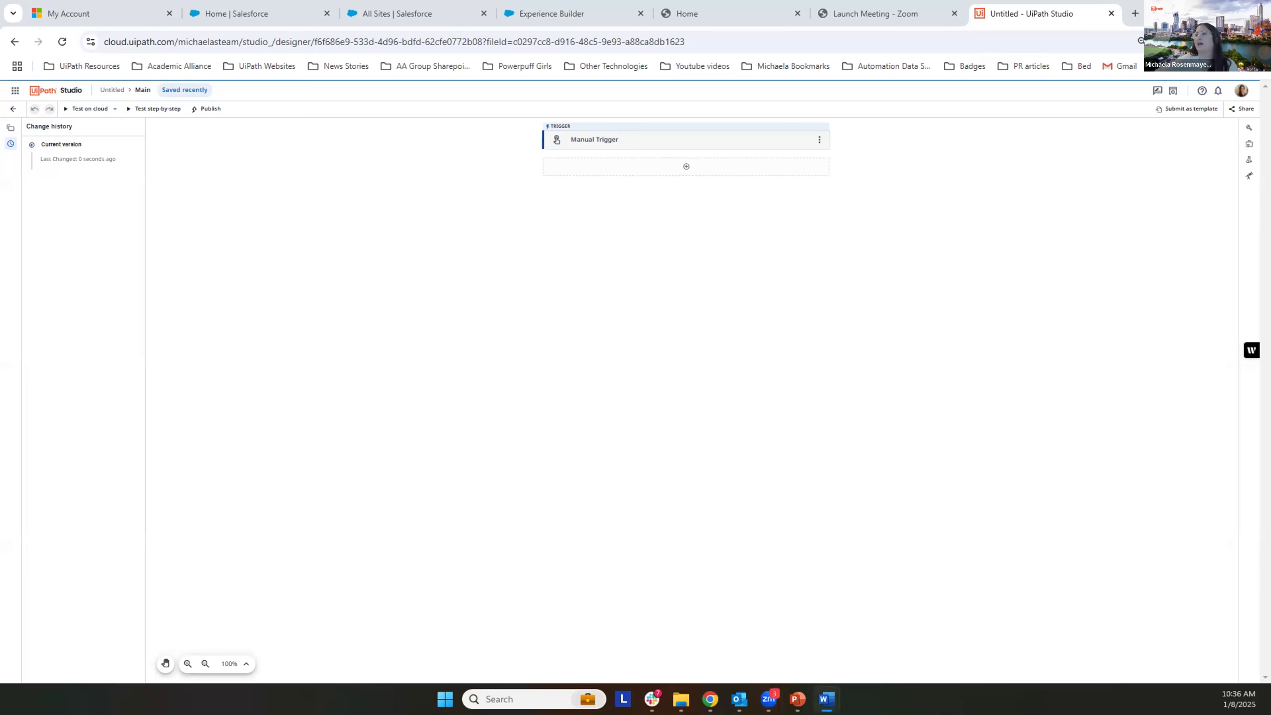
Step: Add the Google Workspace activity For Each Row in Spreadsheet below the manual trigger
left_click(684, 166)
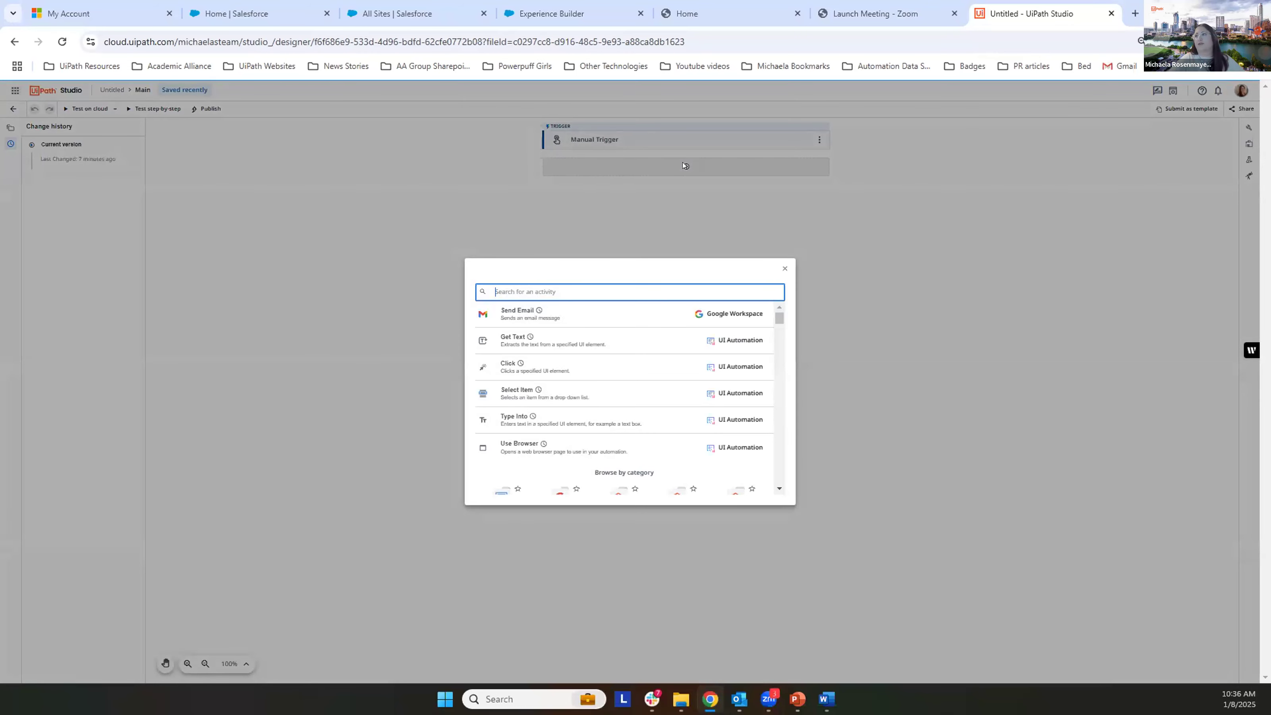
type("For eaCH")
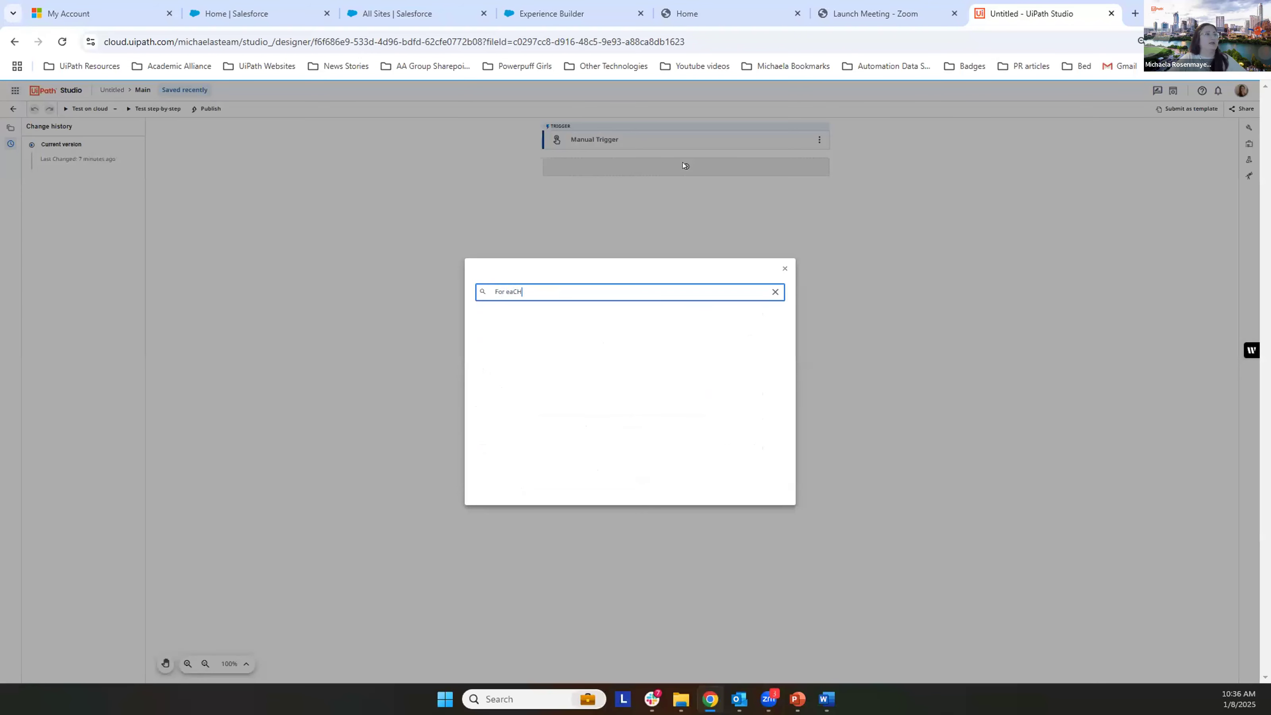
type(" ROW in ")
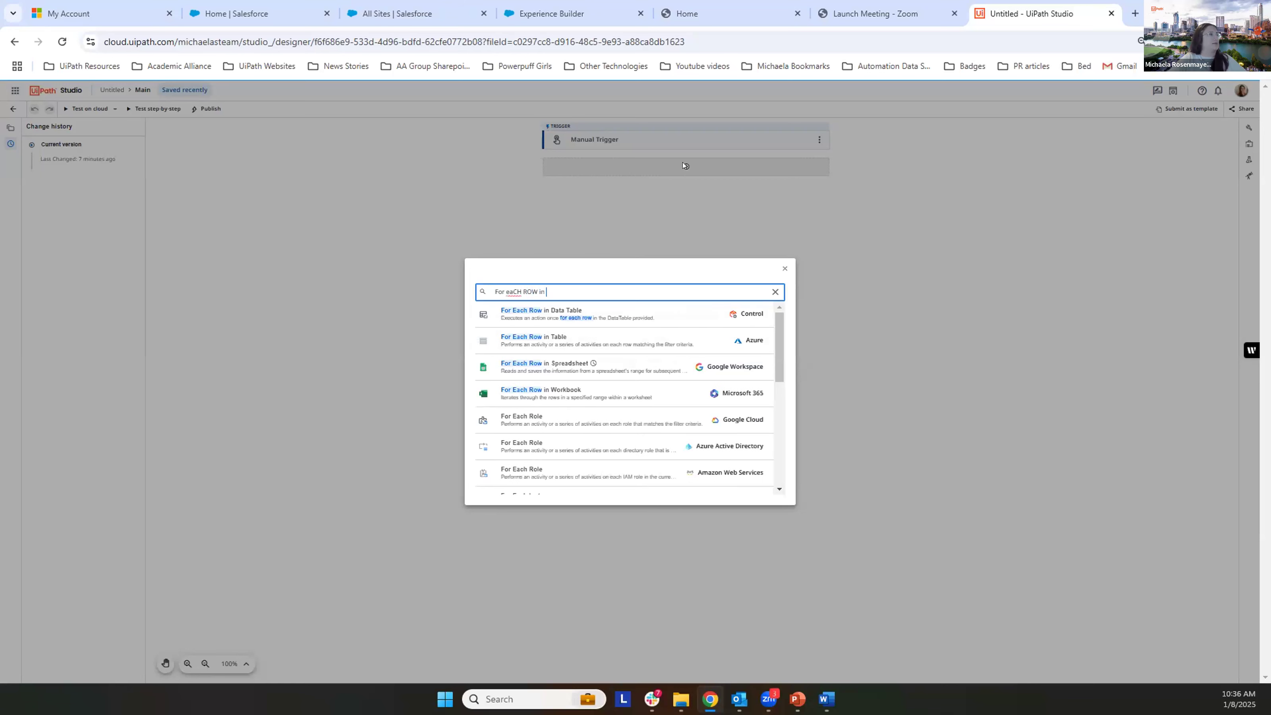
type("spread")
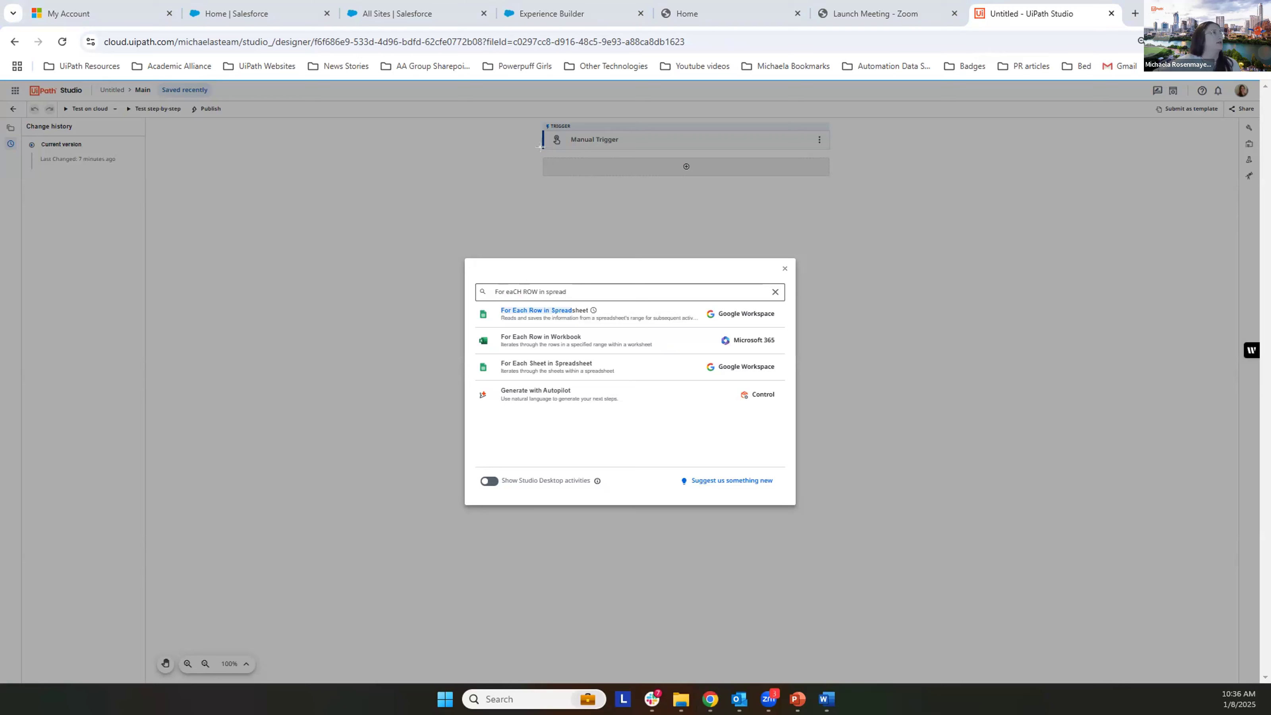
left_click_drag(539, 152, 825, 171)
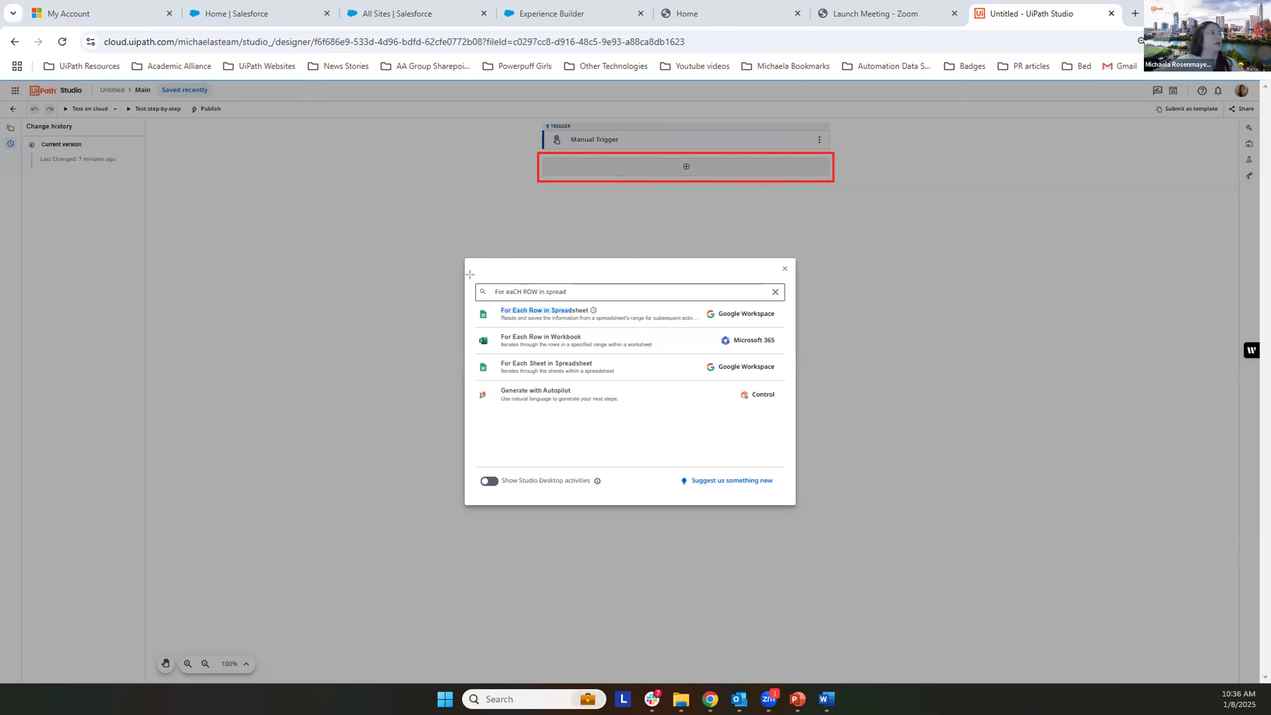
left_click_drag(480, 281, 619, 297)
left_click_drag(465, 288, 776, 319)
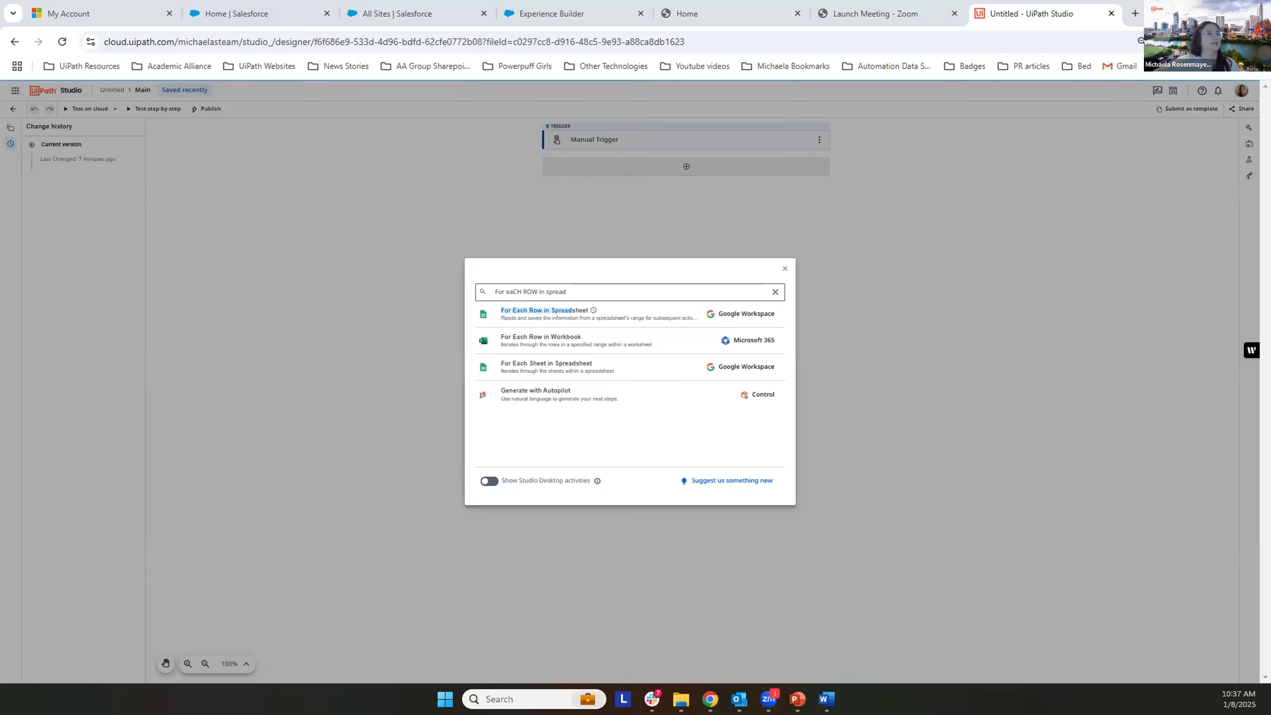
left_click(611, 313)
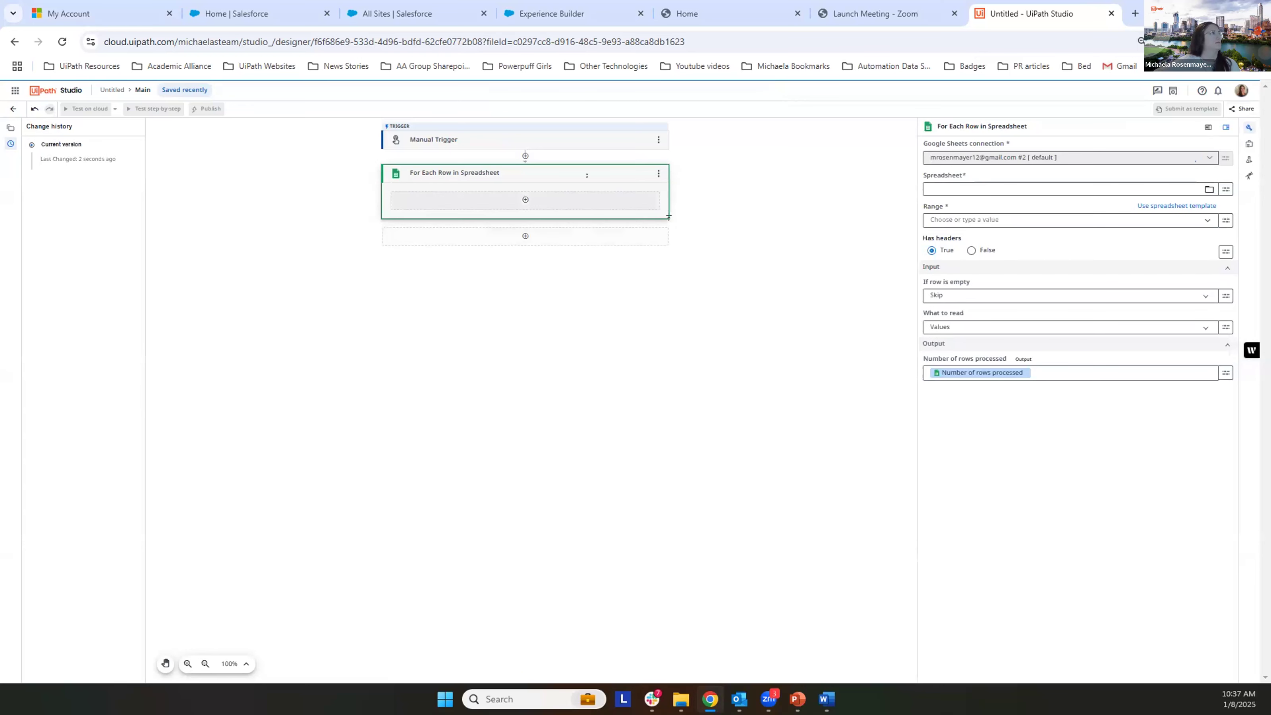
Step: Show the For Each Row in Spreadsheet properties directly on its card in the workflow instead of in a separate panel
left_click(1242, 130)
left_click(1246, 130)
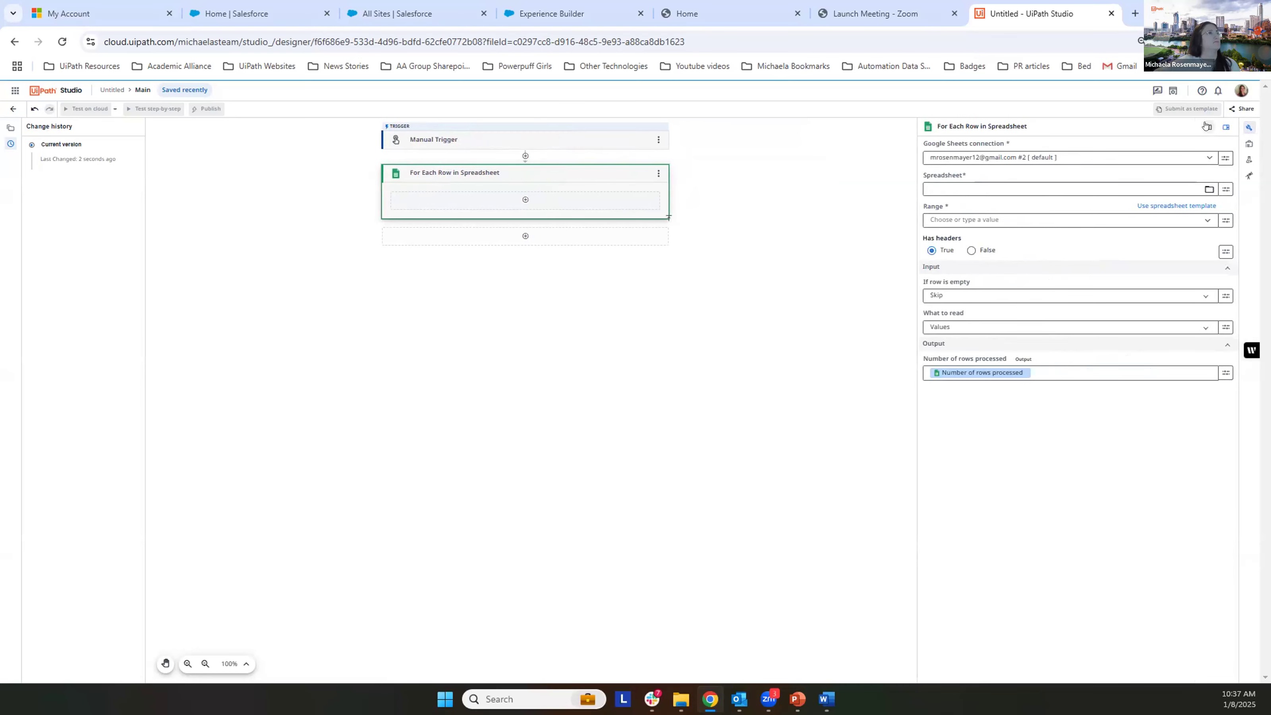
left_click(1207, 128)
left_click(1243, 128)
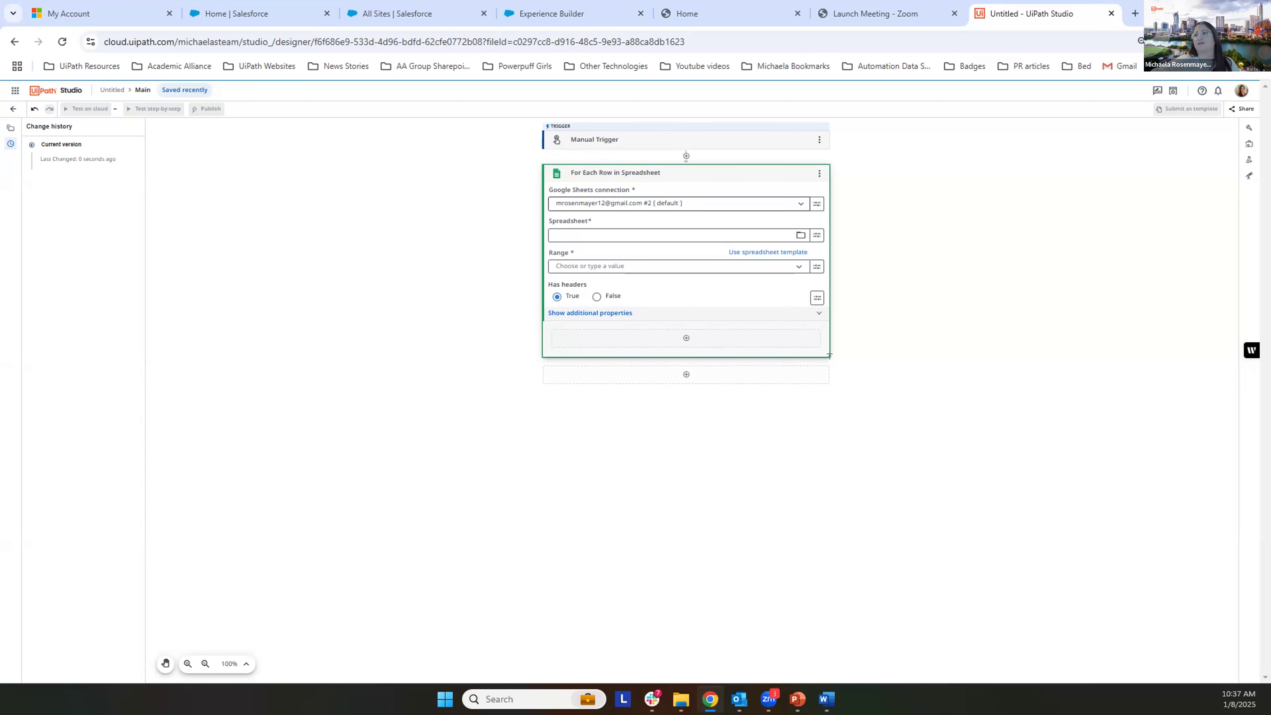
Step: Browse My Drive for the activity's spreadsheet and select the Unicorn_Name_Iterations file
key("alt+Tab")
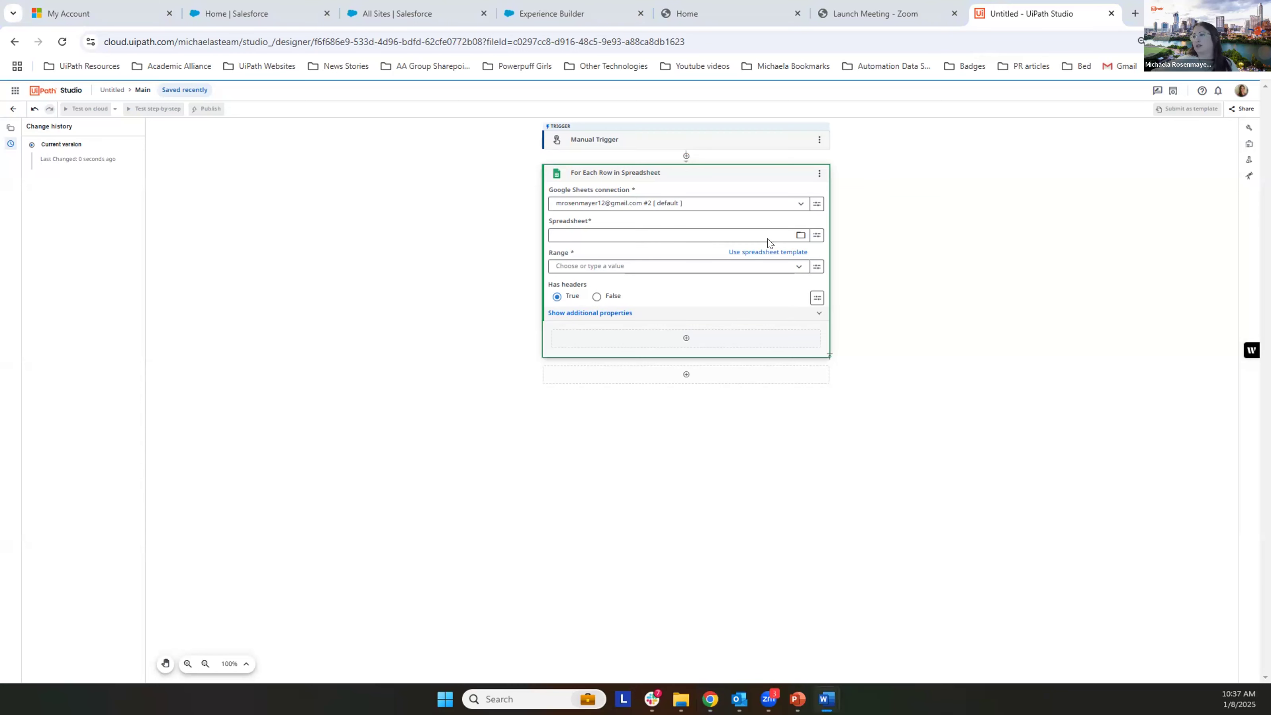
left_click(803, 235)
left_click(799, 235)
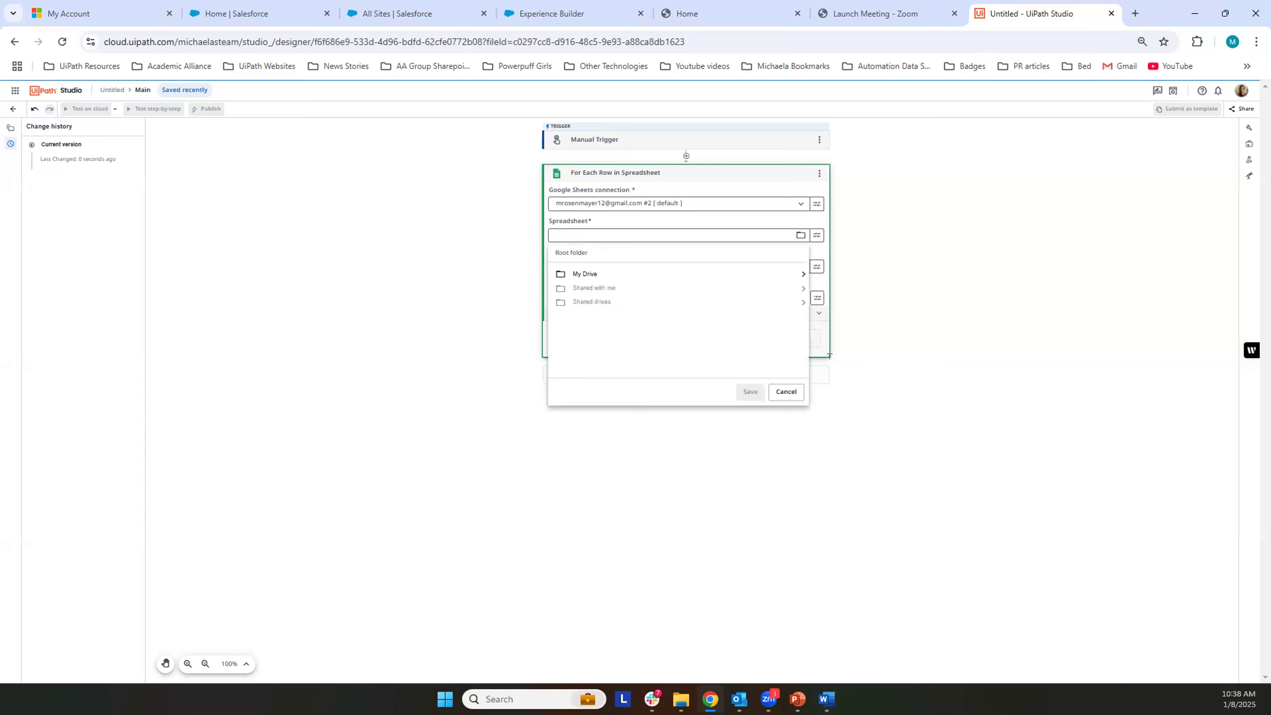
left_click(1018, 268)
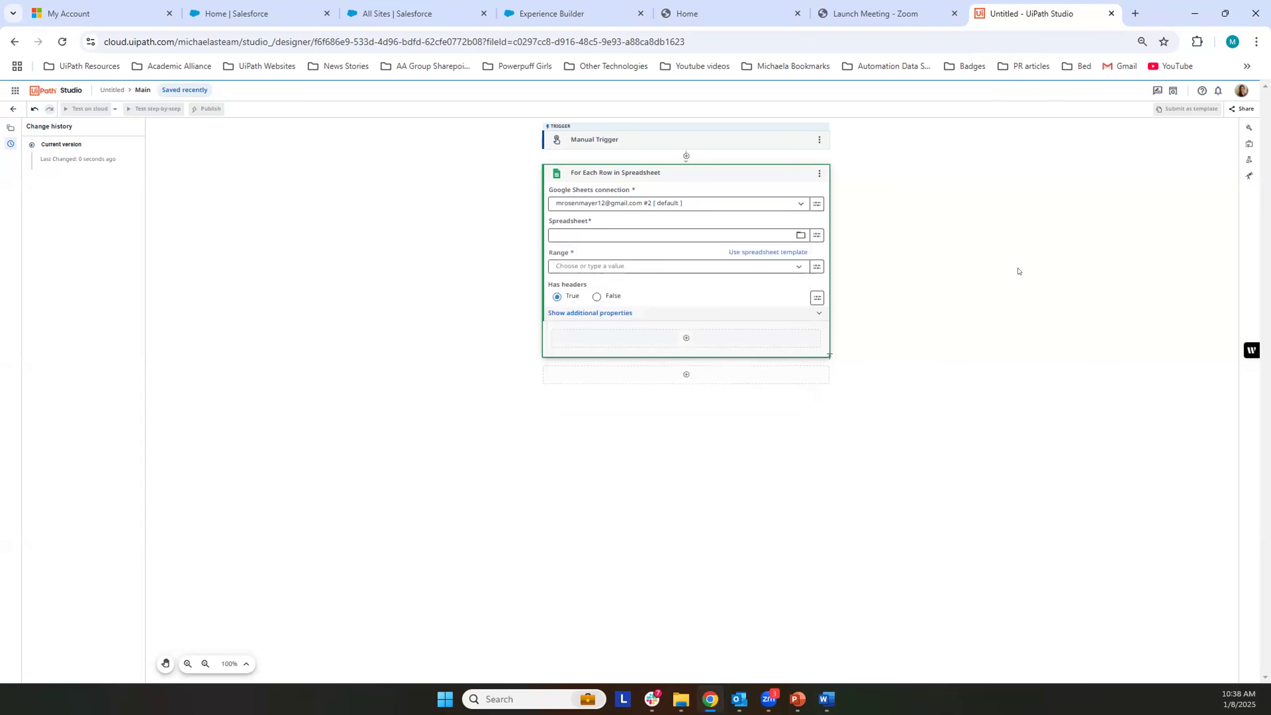
scroll(985, 319, "up", 1)
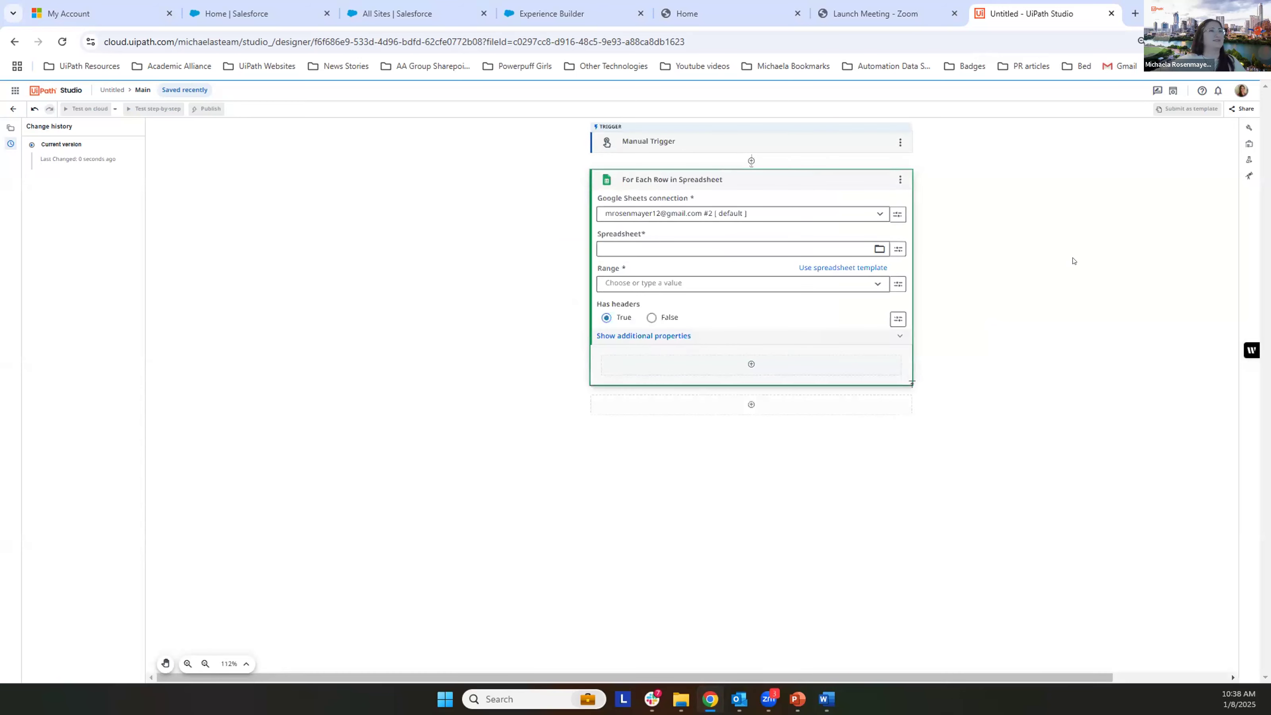
scroll(1072, 261, "up", 1)
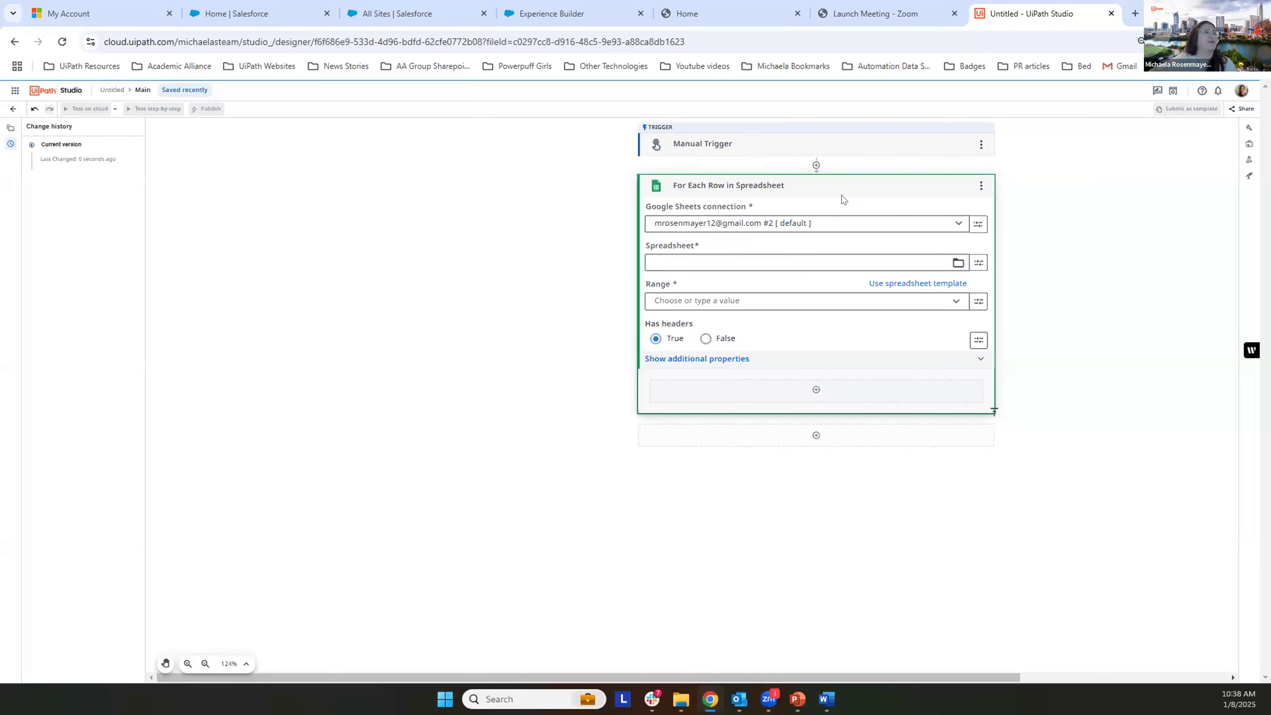
left_click(956, 263)
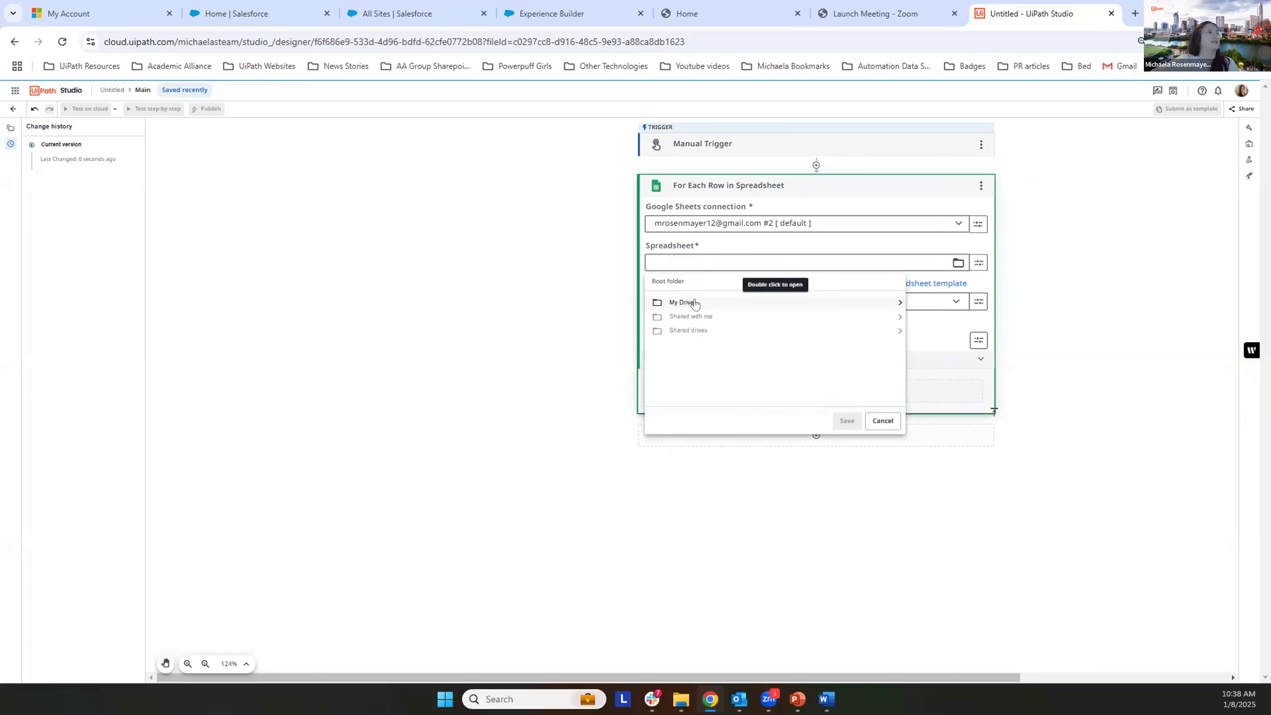
double_click(694, 303)
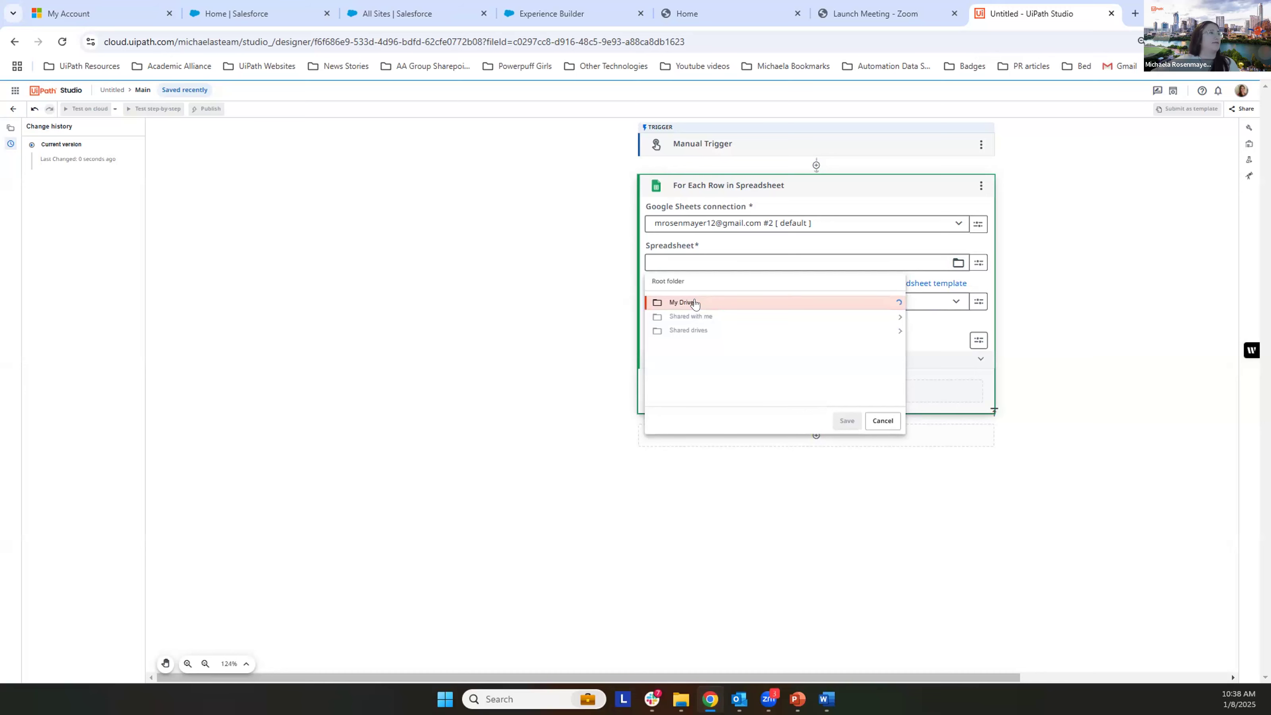
left_click_drag(899, 306, 894, 381)
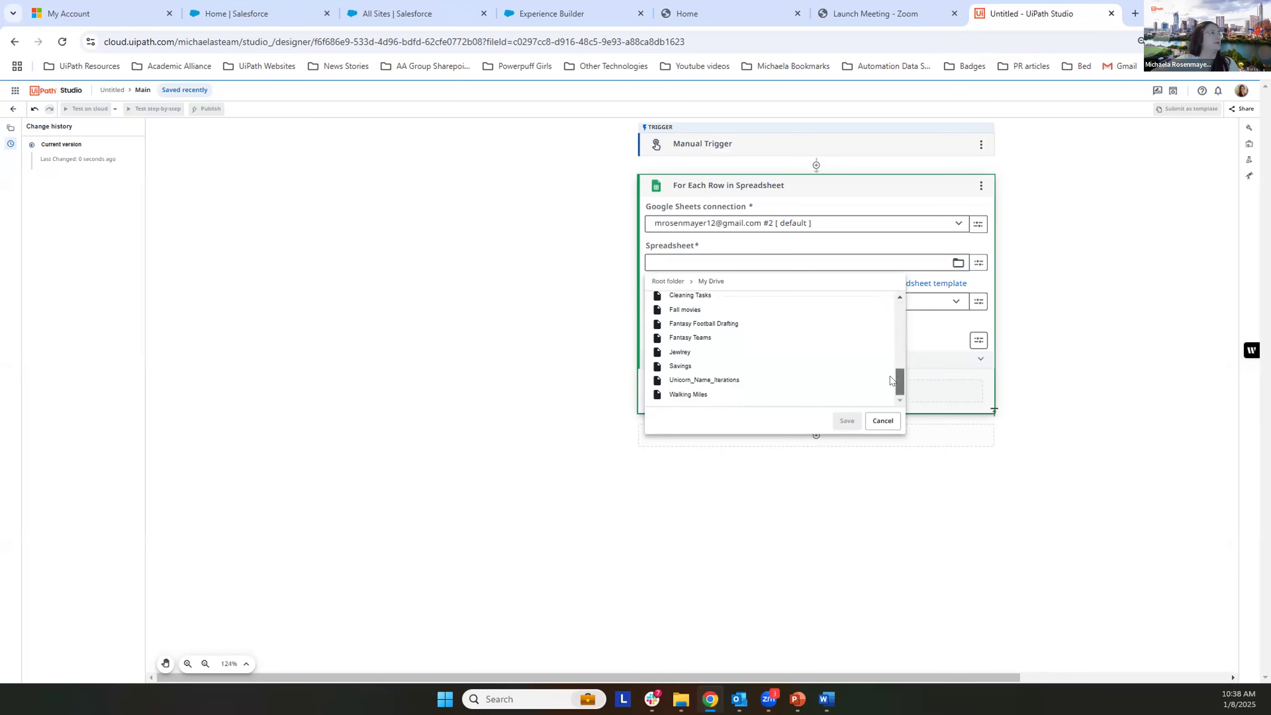
left_click(788, 383)
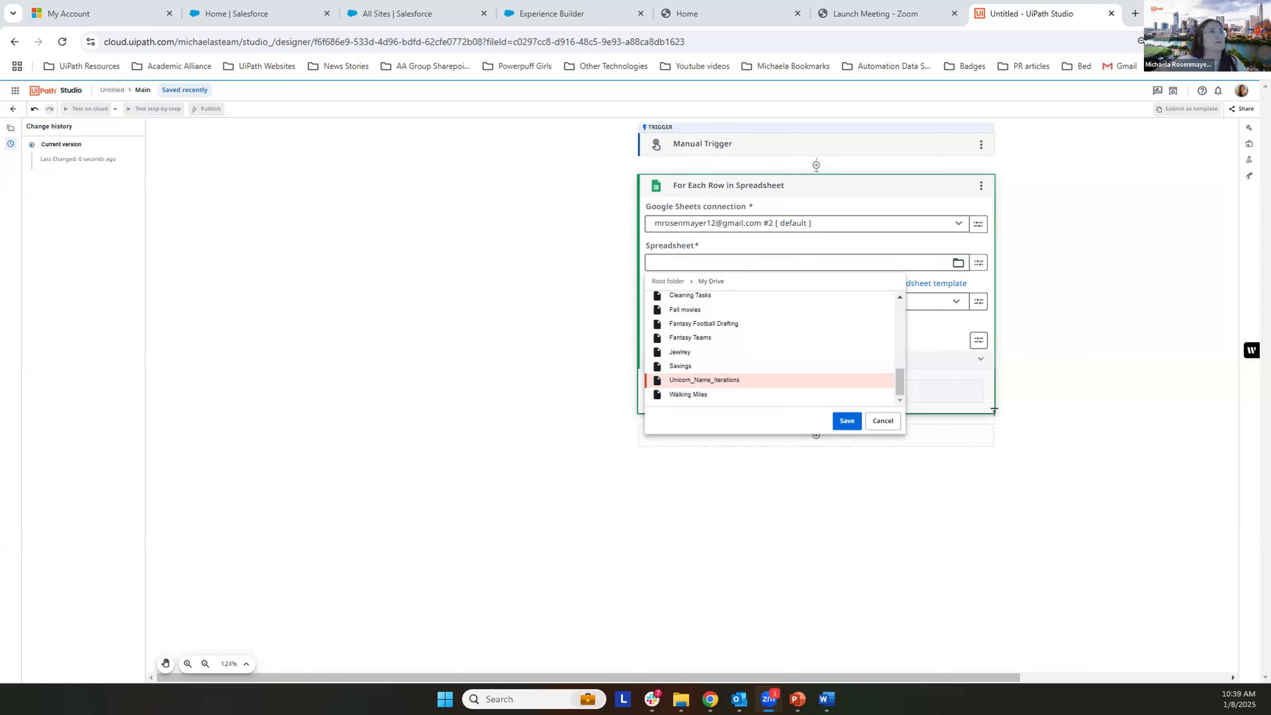
left_click(1134, 13)
type("gm")
key("Return")
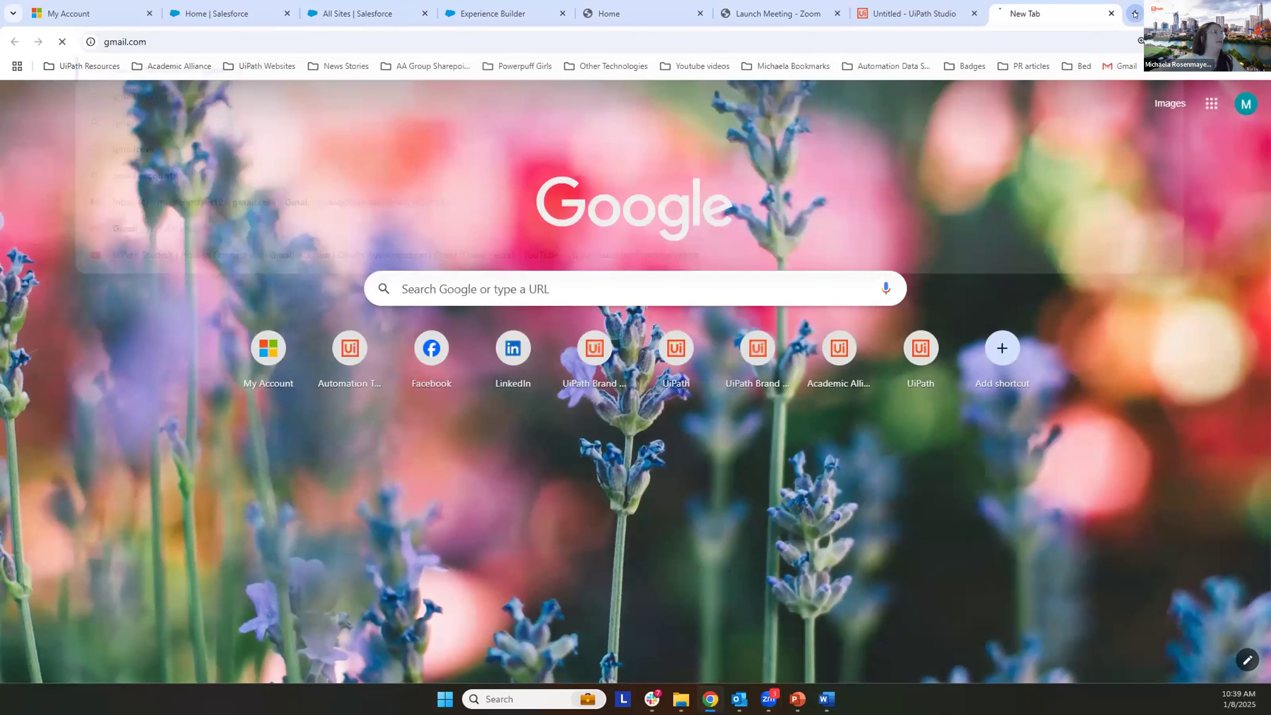
key("ctrl+w")
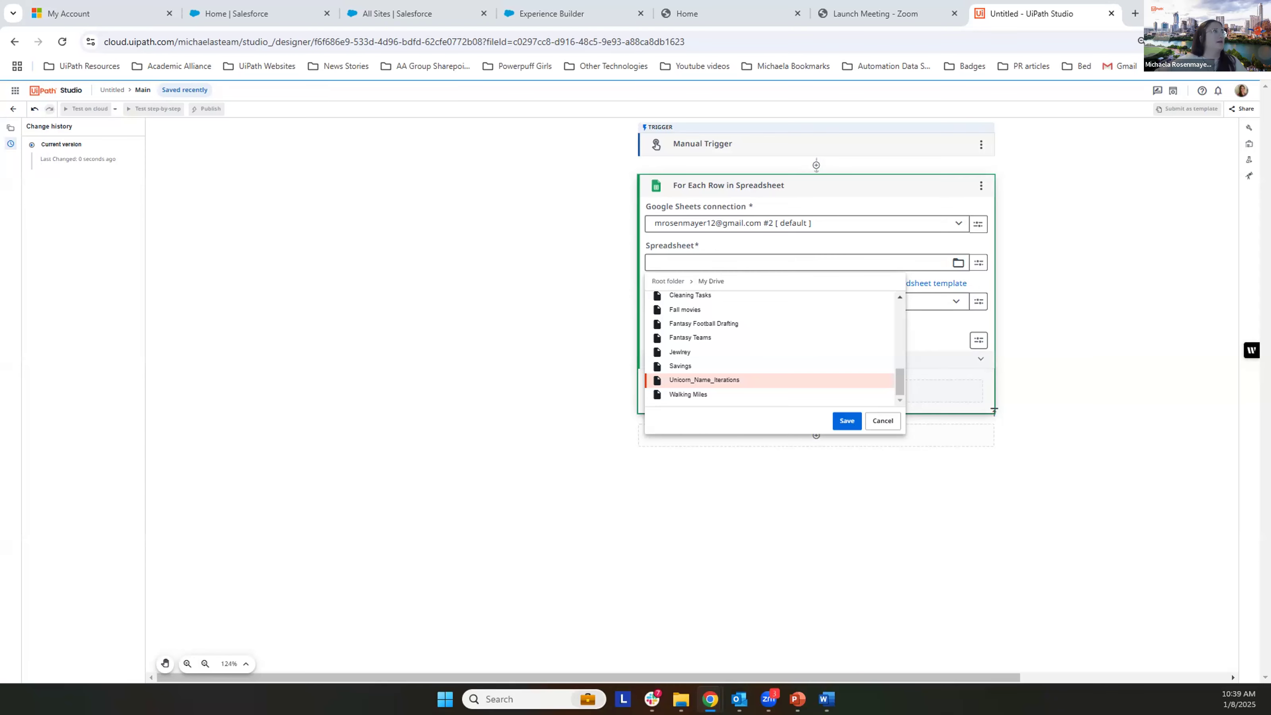
Step: Switch to Google Drive and search for "unicorn name"
left_click_drag(0, 171, 680, 172)
left_click(741, 172)
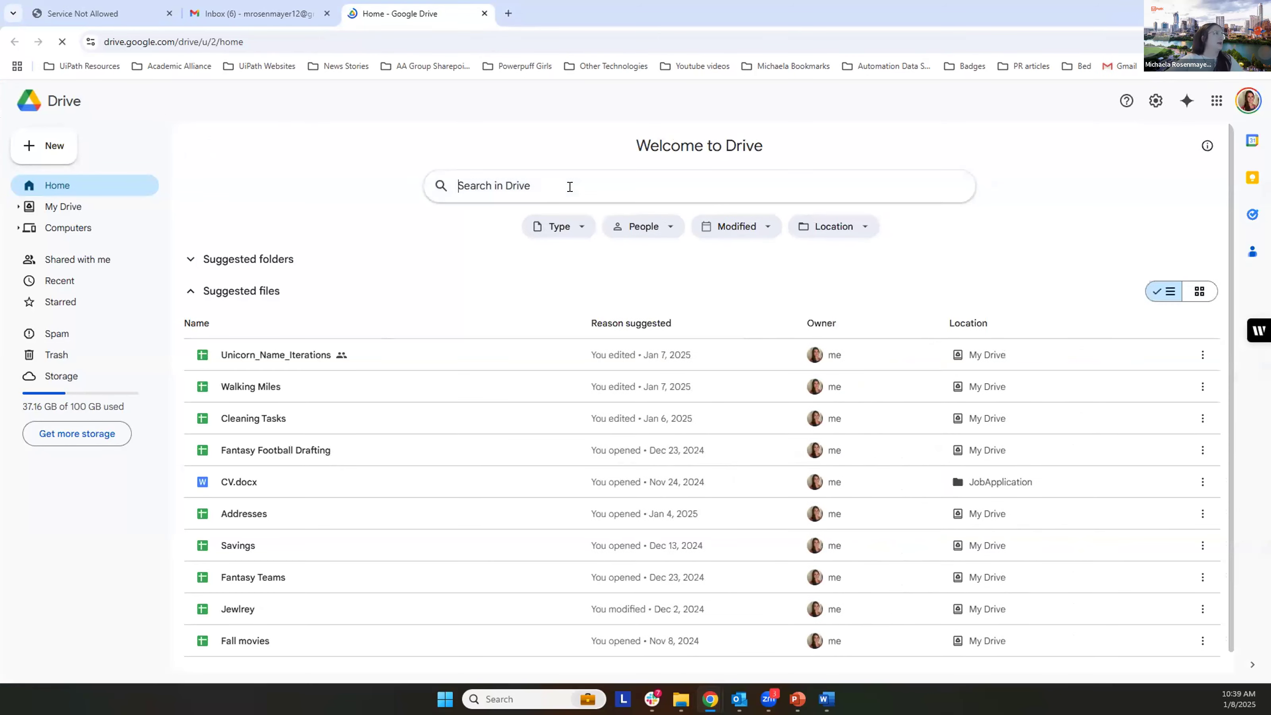
left_click(569, 186)
type("uni")
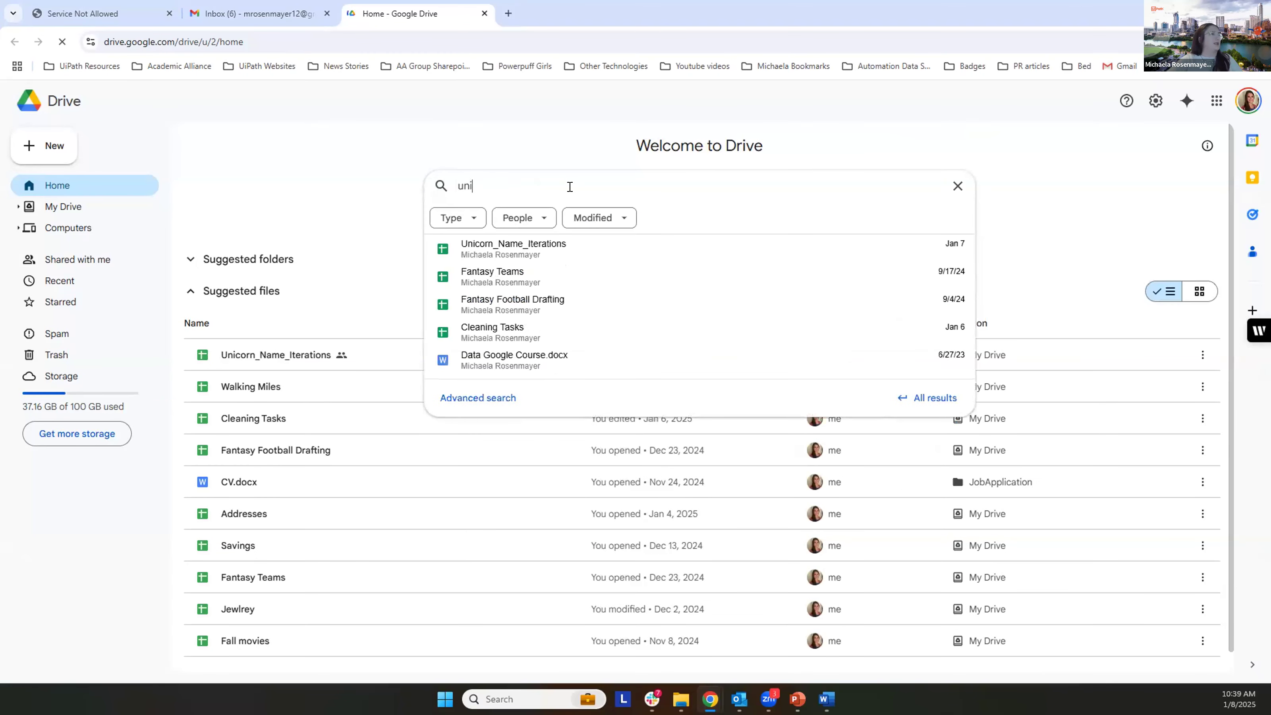
type("corn name")
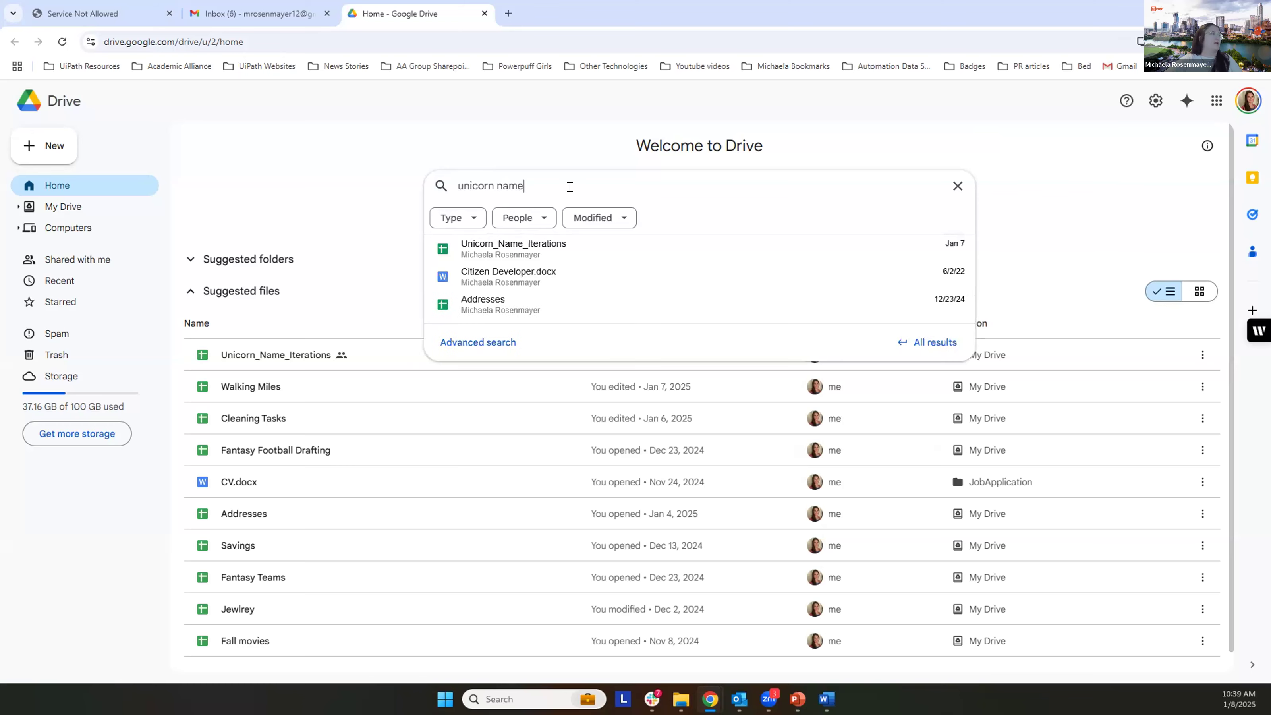
key("Return")
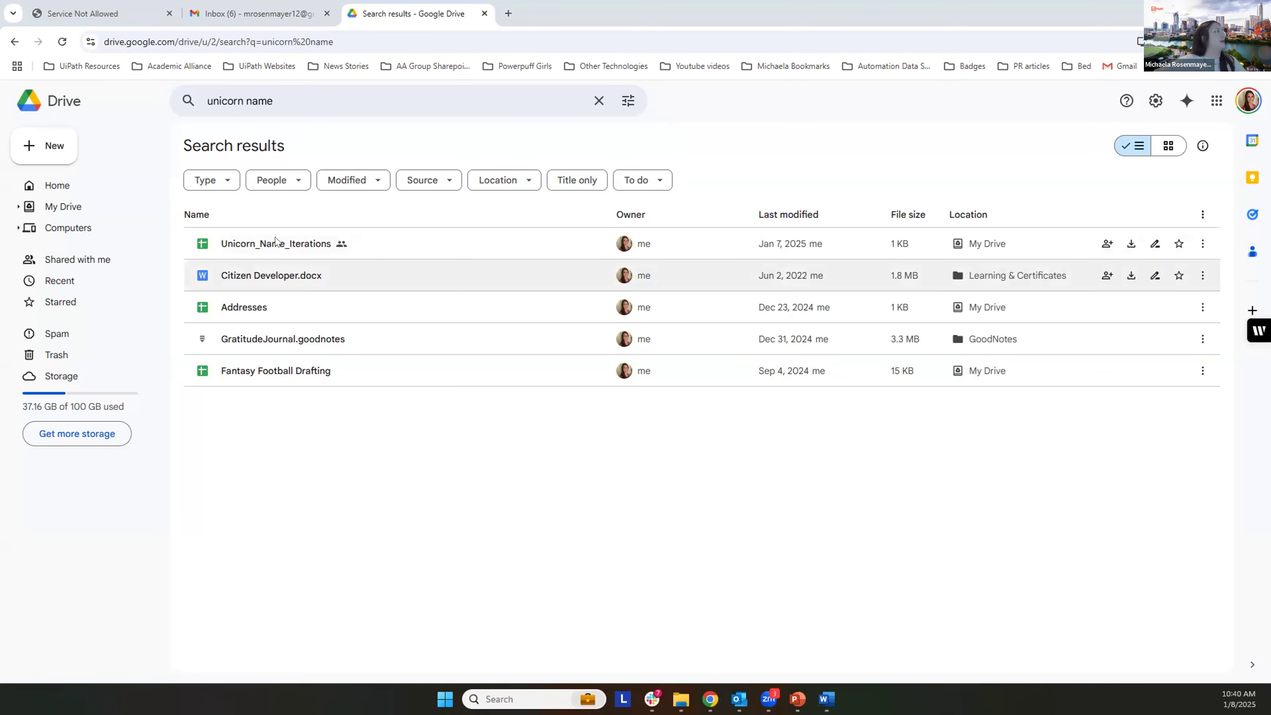
Step: Show the available actions for the Unicorn_Name_Iterations search result and view its sharing and file information options
left_click(308, 248)
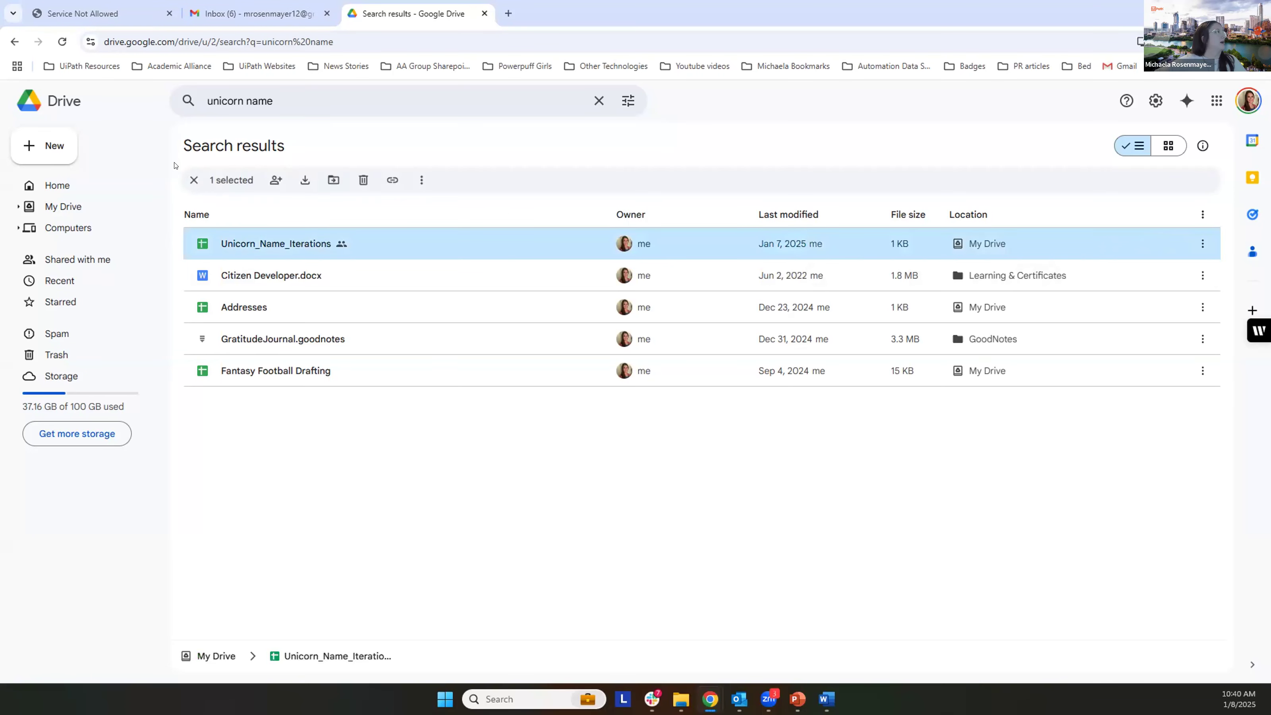
left_click(189, 182)
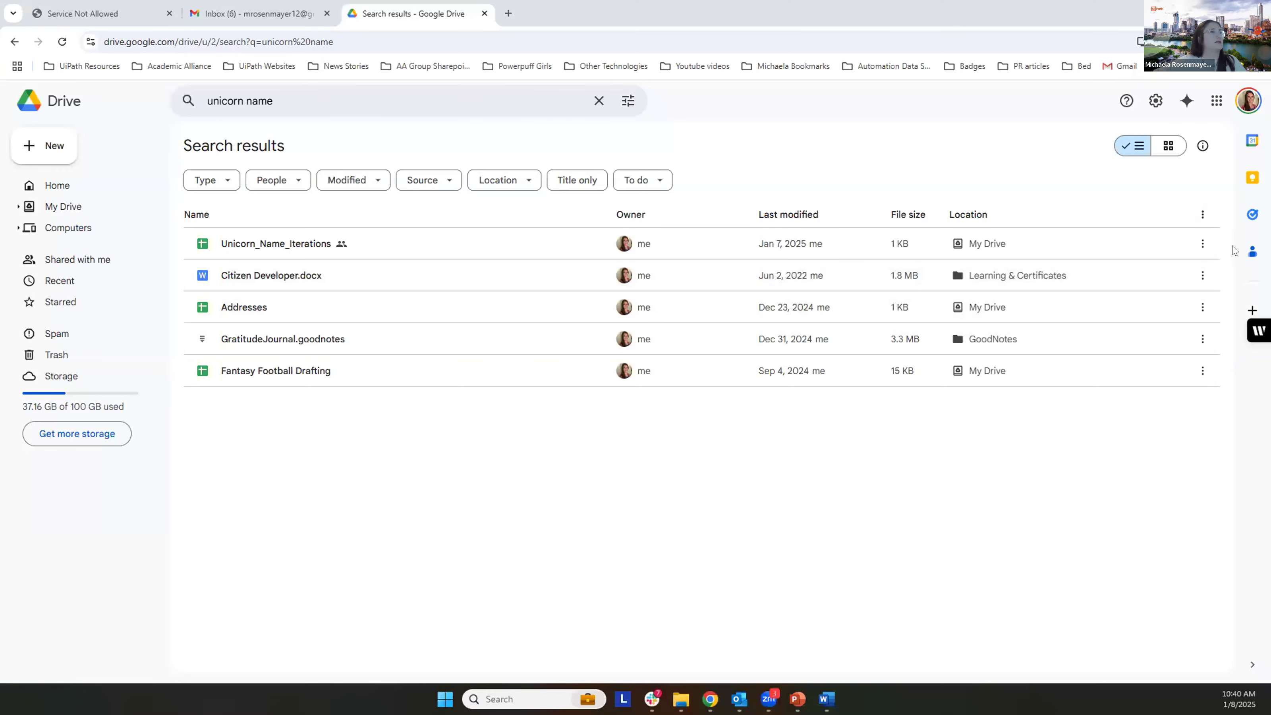
left_click(1202, 246)
left_click(1202, 245)
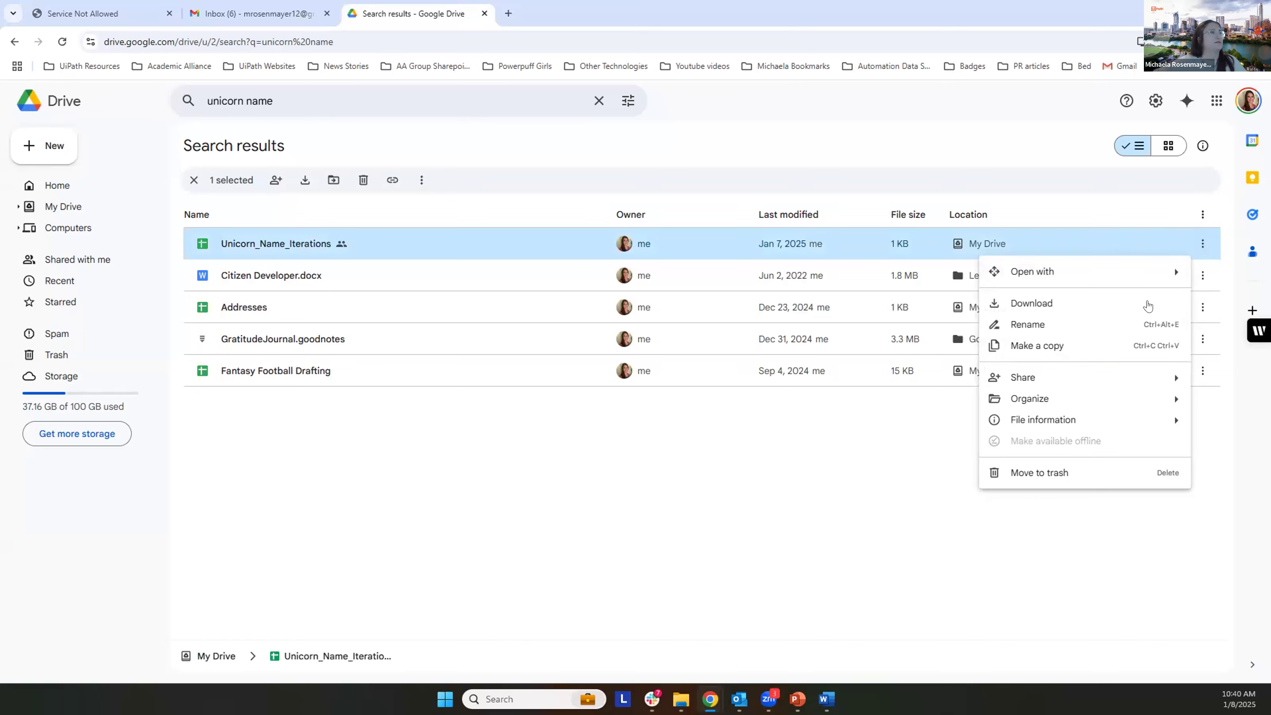
mouse_move(1030, 378)
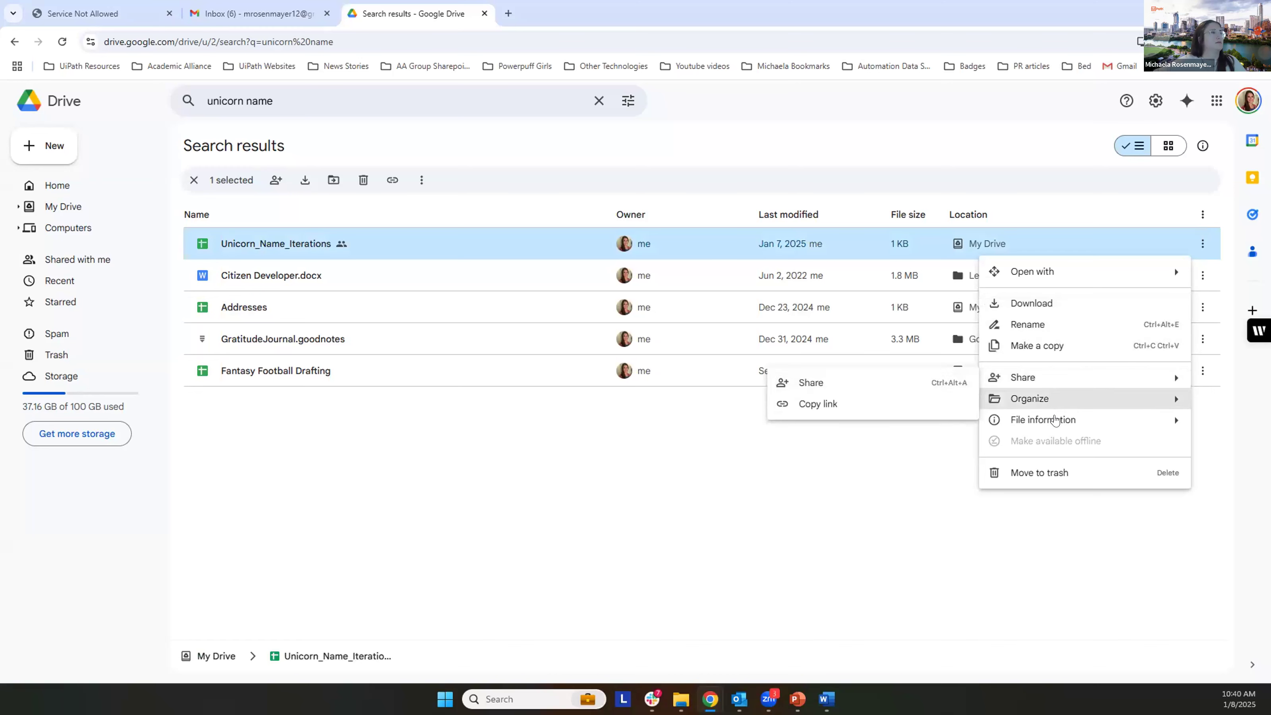
mouse_move(1031, 419)
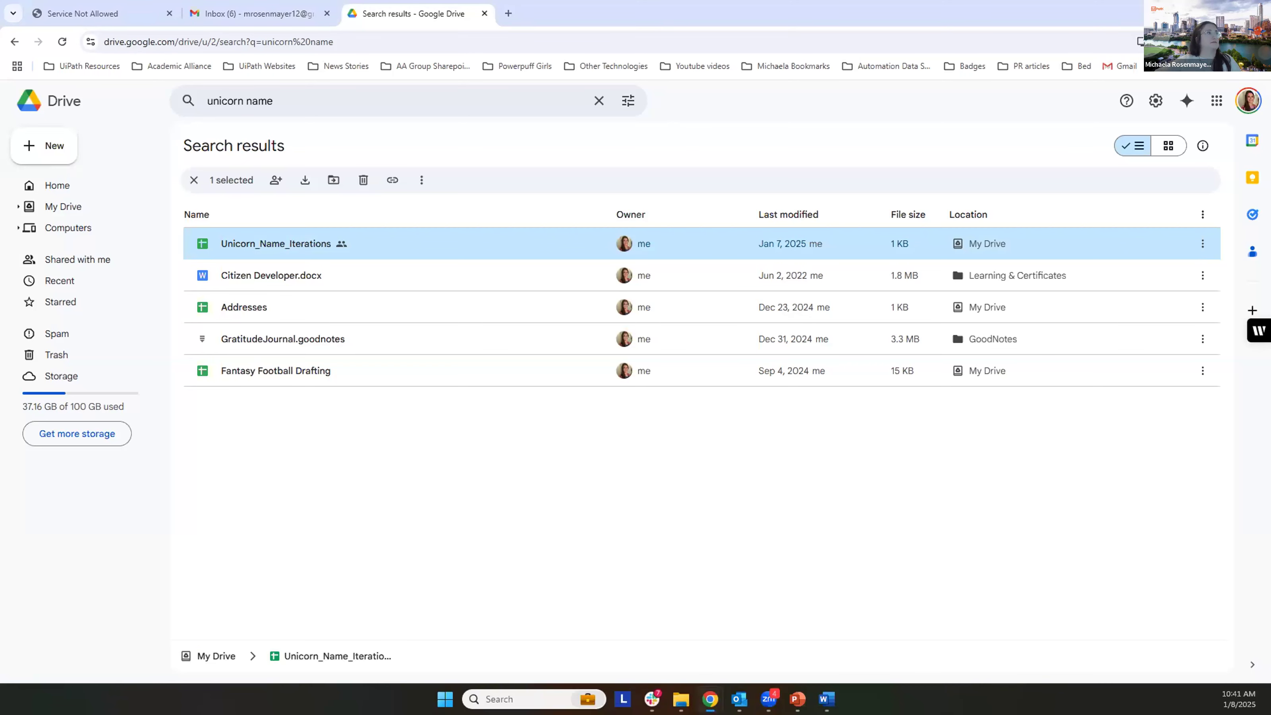
Step: Open the Unicorn_Name_Iterations spreadsheet from the Google Drive search results, examine its columns and start the Snipping Tool
key("alt+Tab")
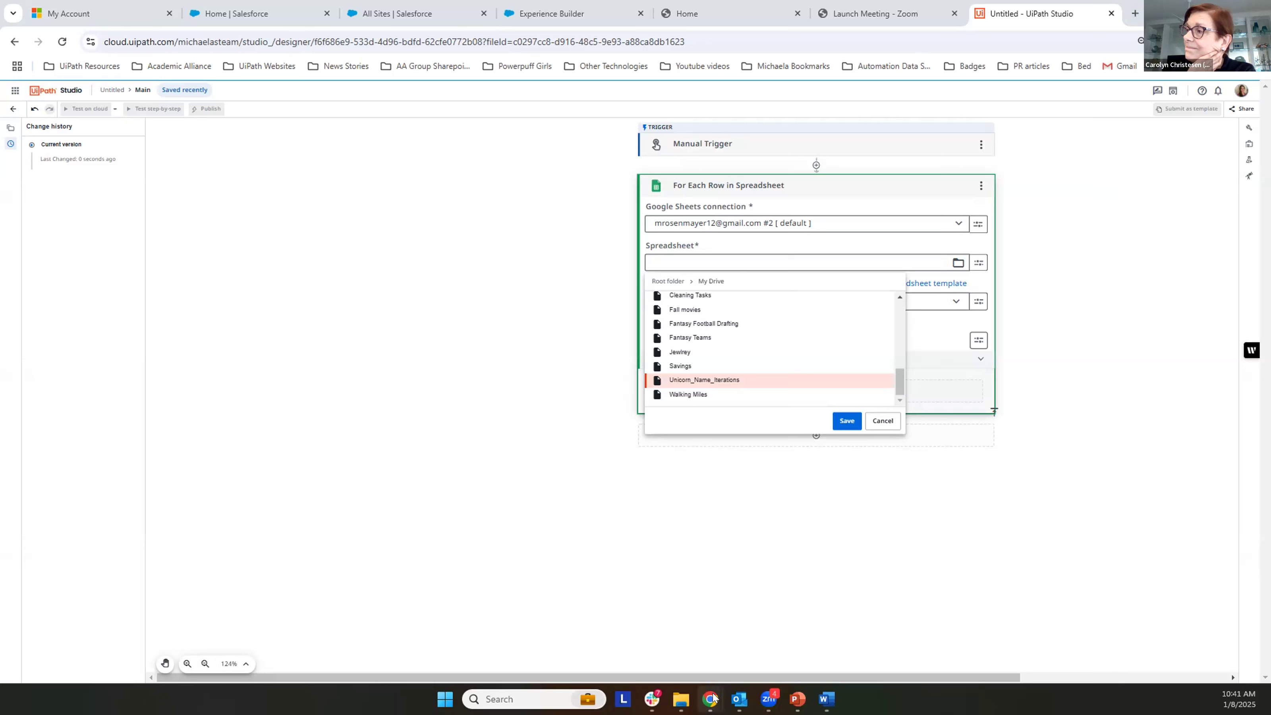
mouse_move(710, 699)
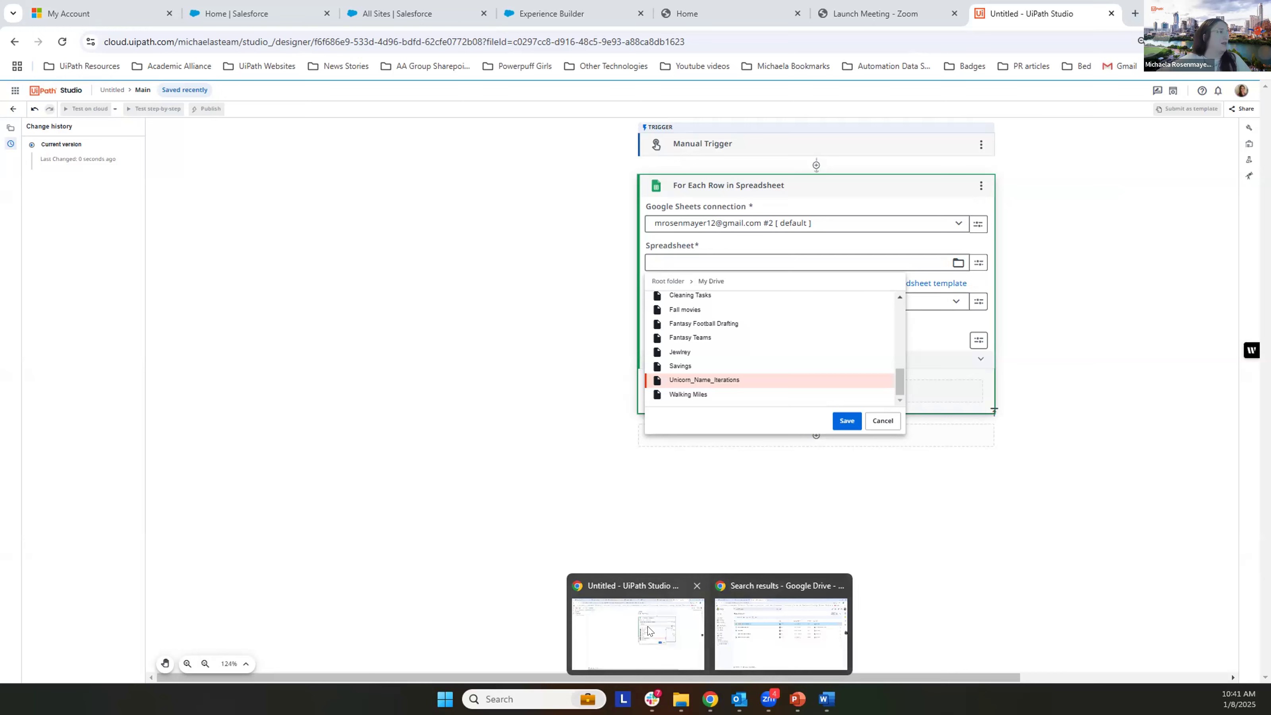
left_click(783, 628)
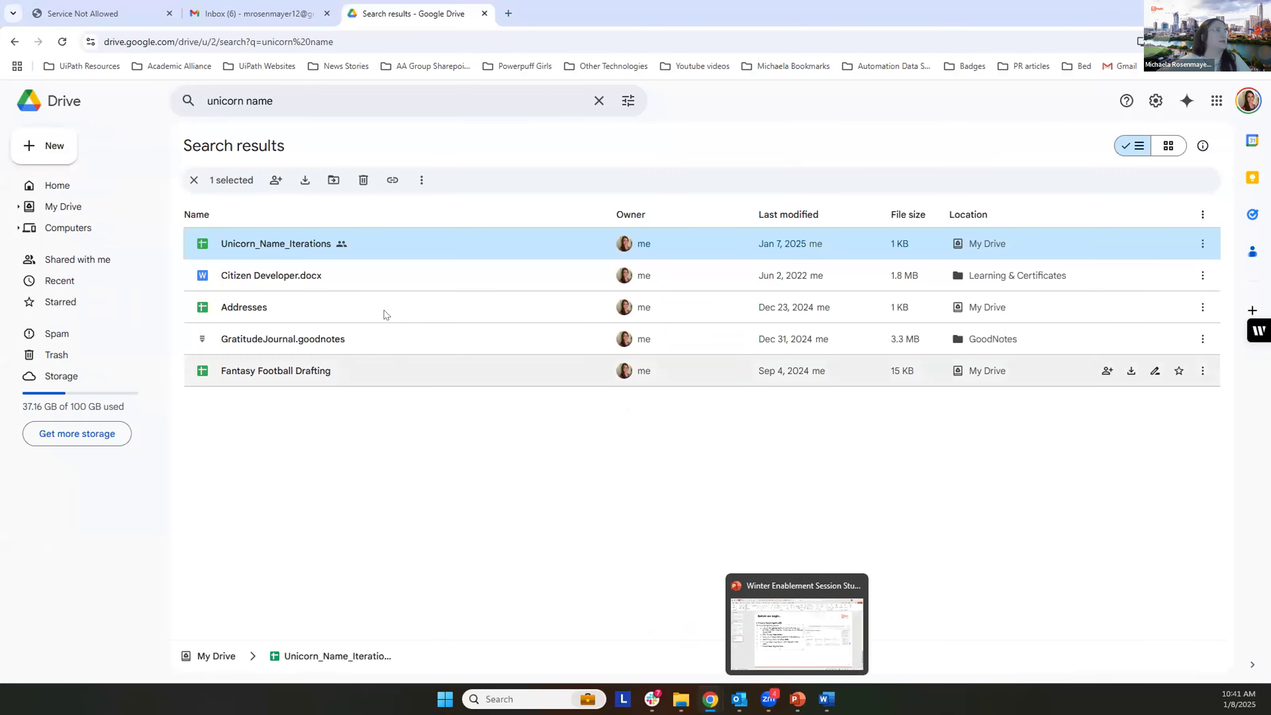
double_click(302, 246)
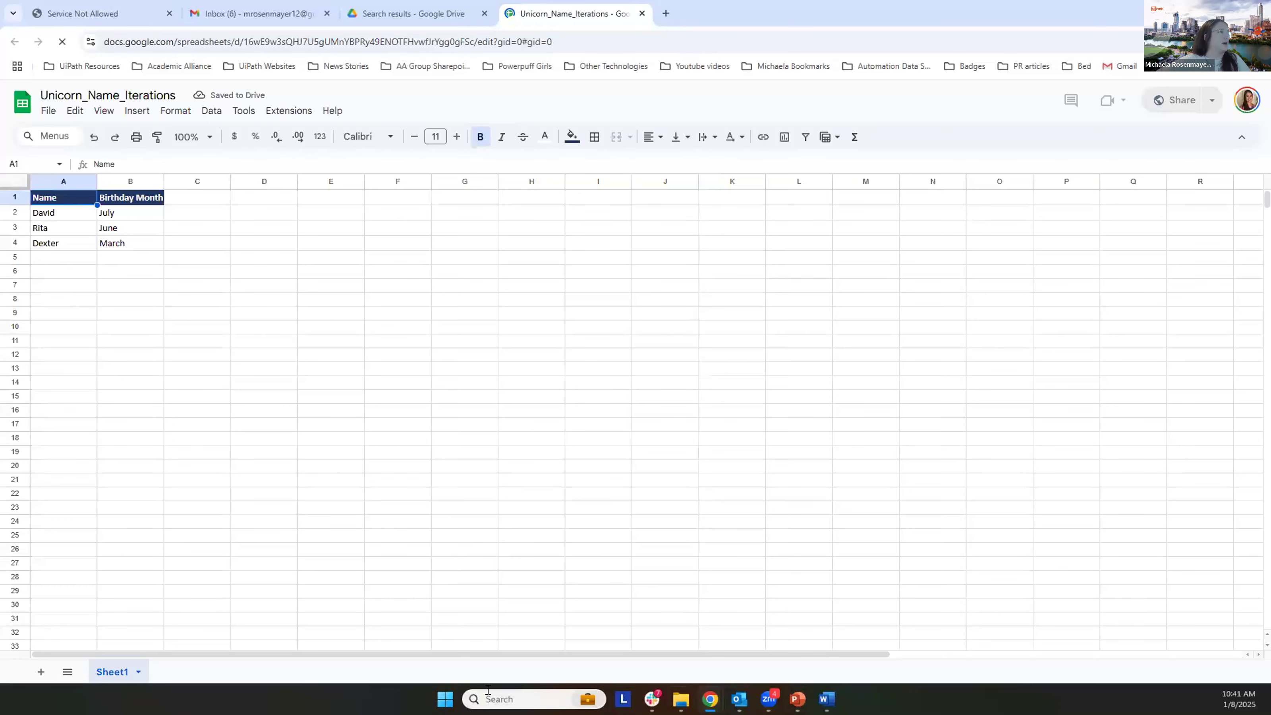
left_click(523, 699)
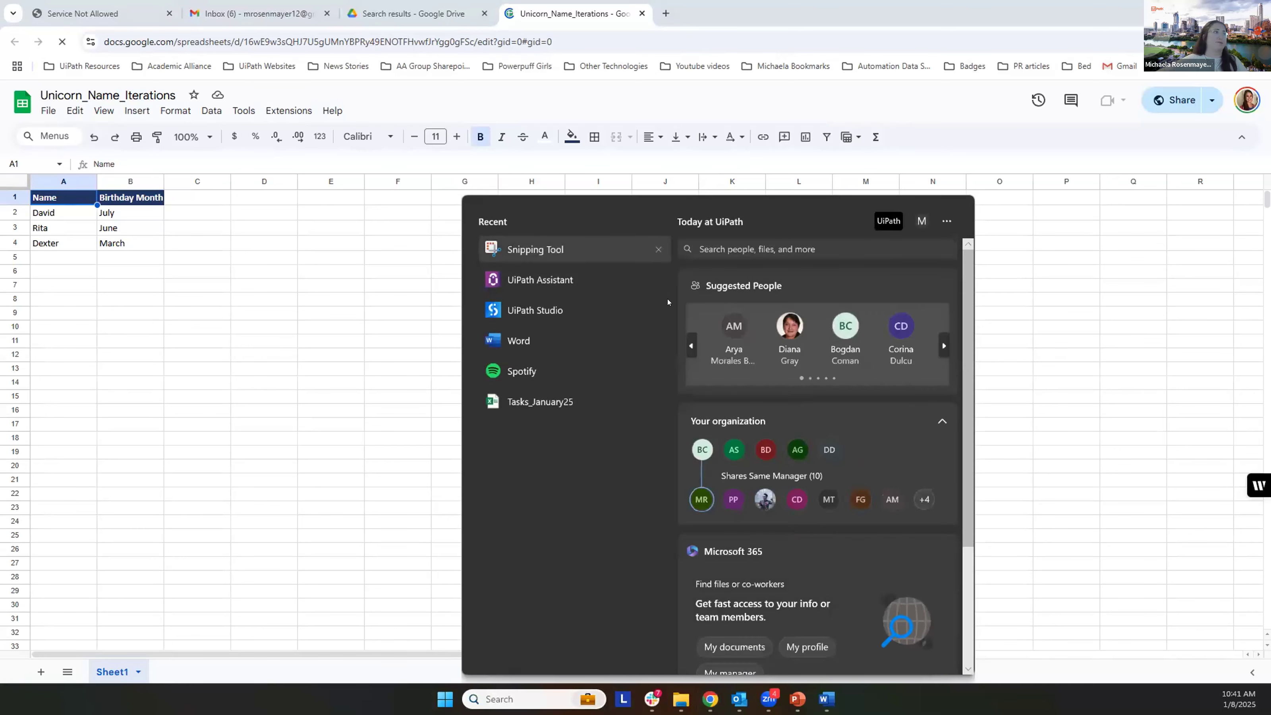
key("Escape")
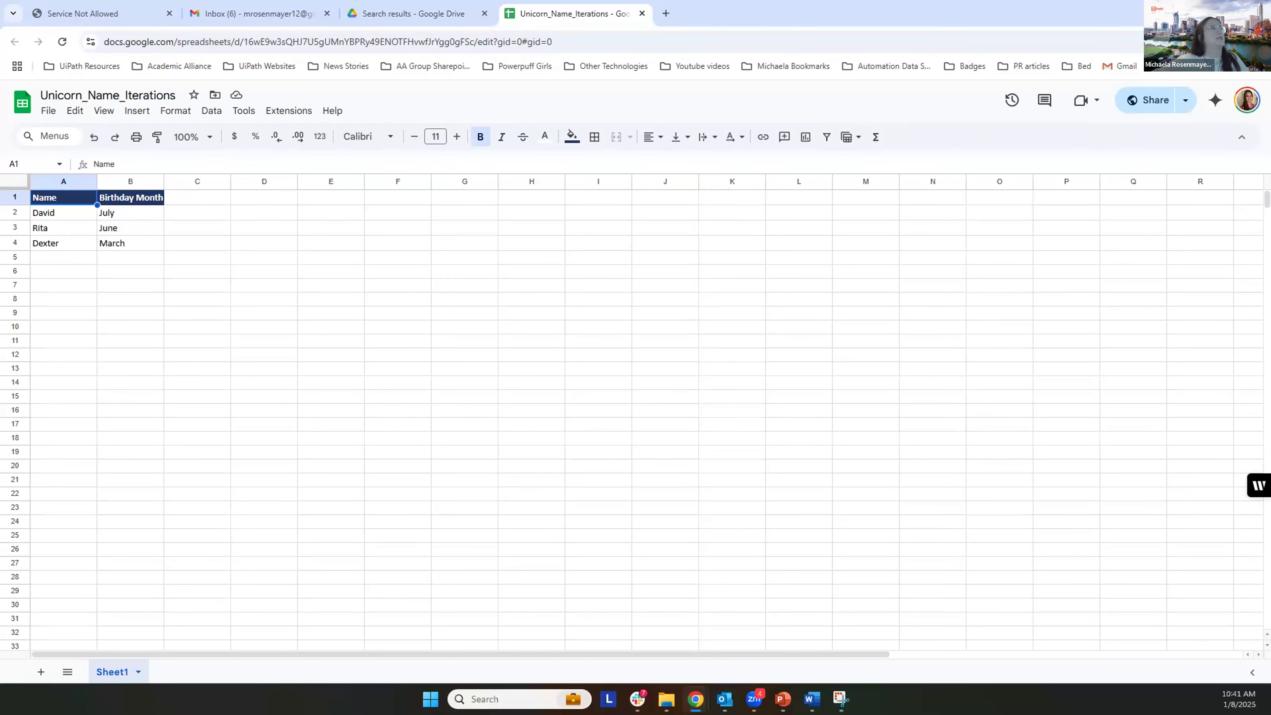
left_click(192, 242)
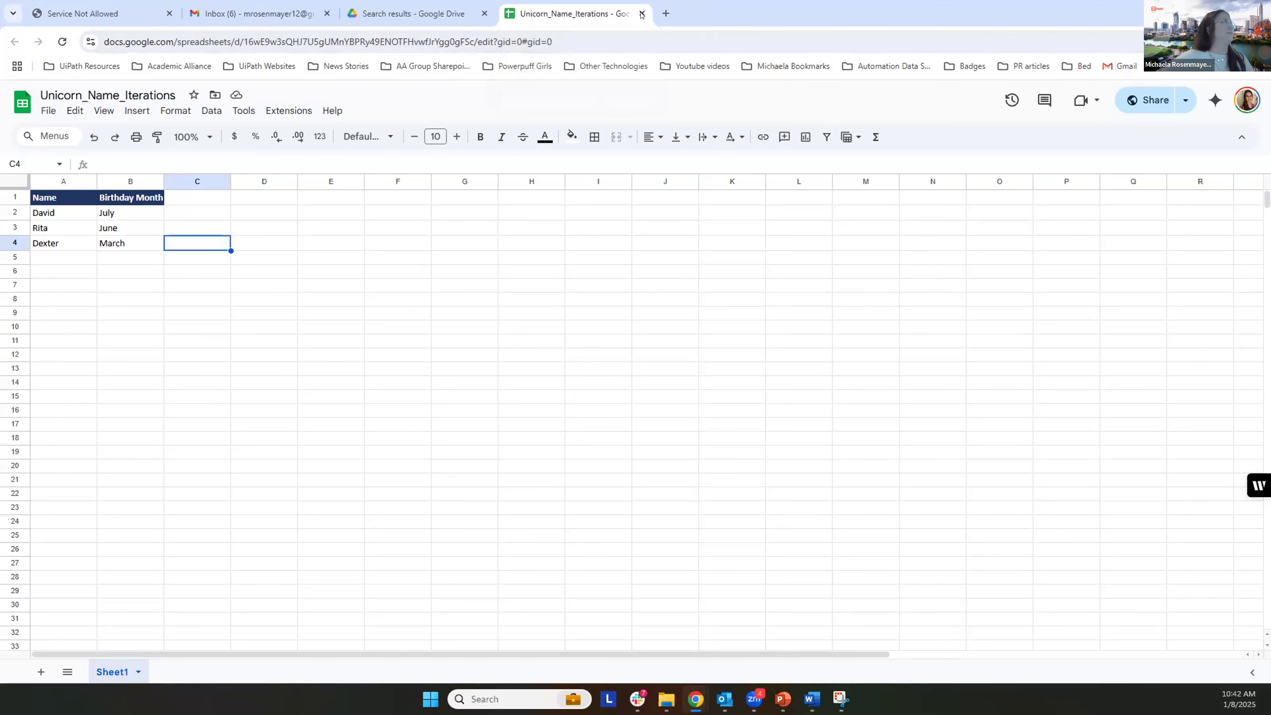
Step: Switch back to UiPath Studio and save Unicorn_Name_Iterations as the spreadsheet of For Each Row in Spreadsheet
key("alt+Tab")
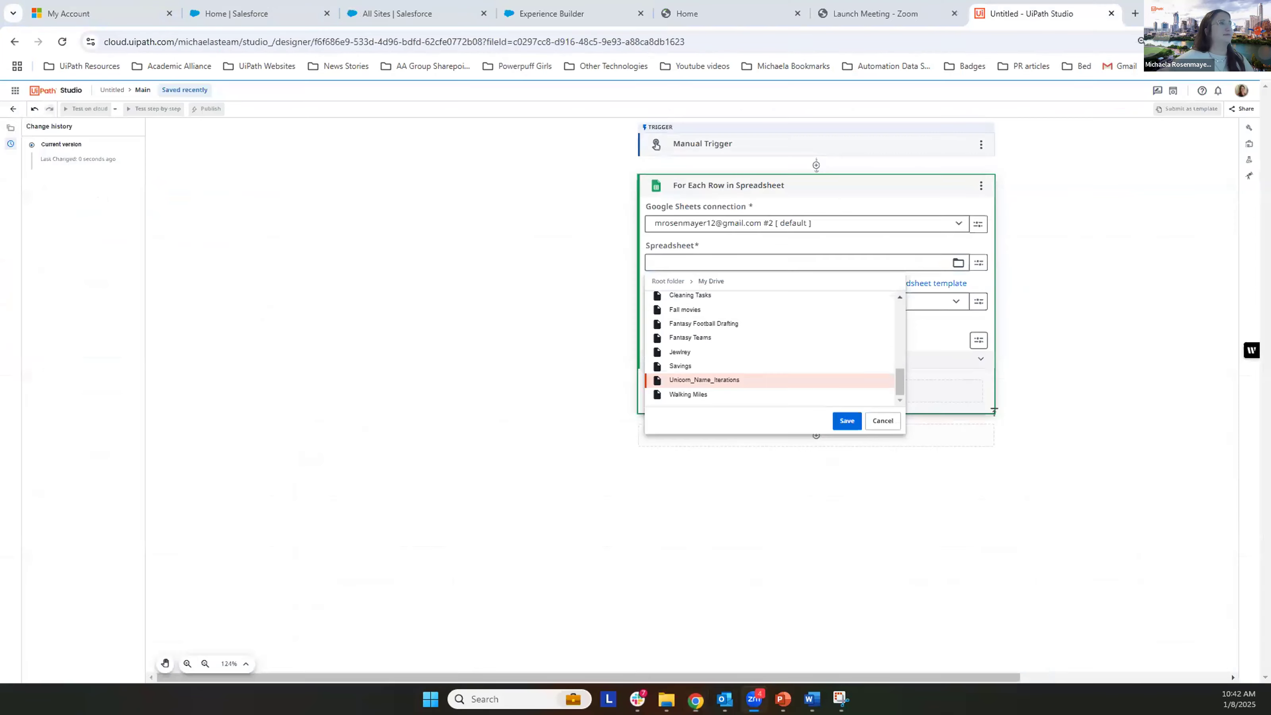
left_click(851, 419)
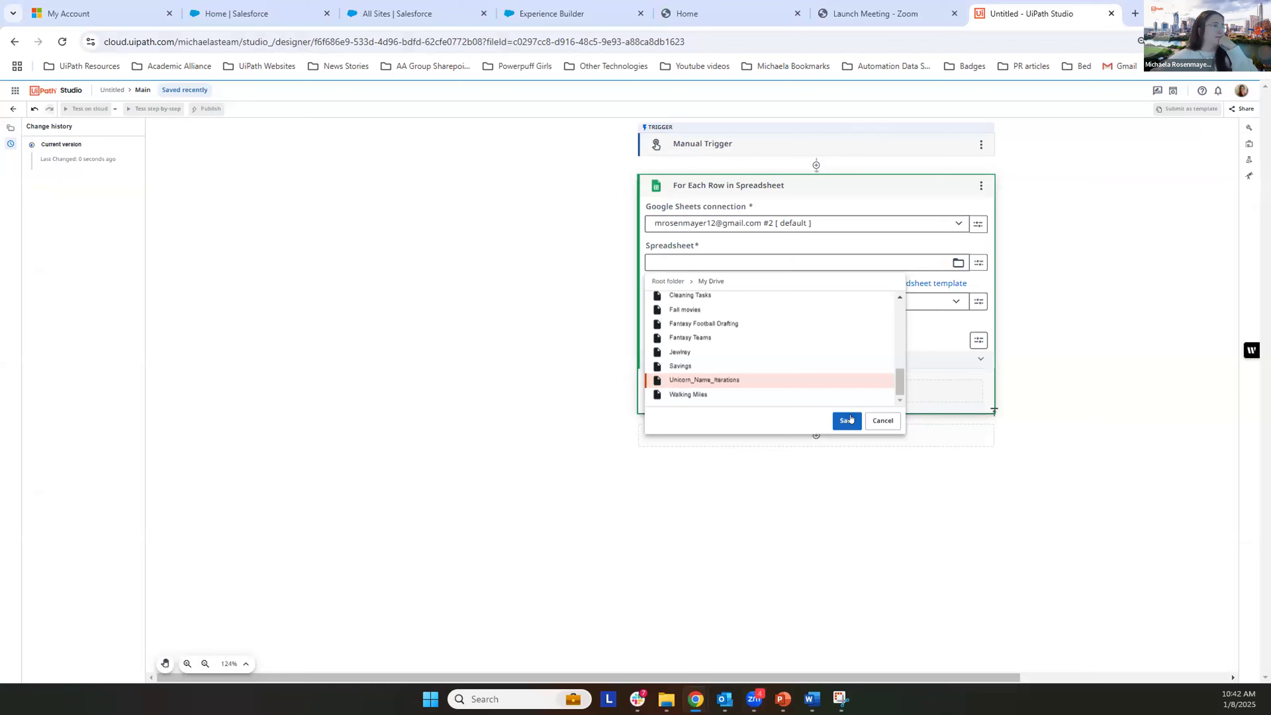
left_click(851, 419)
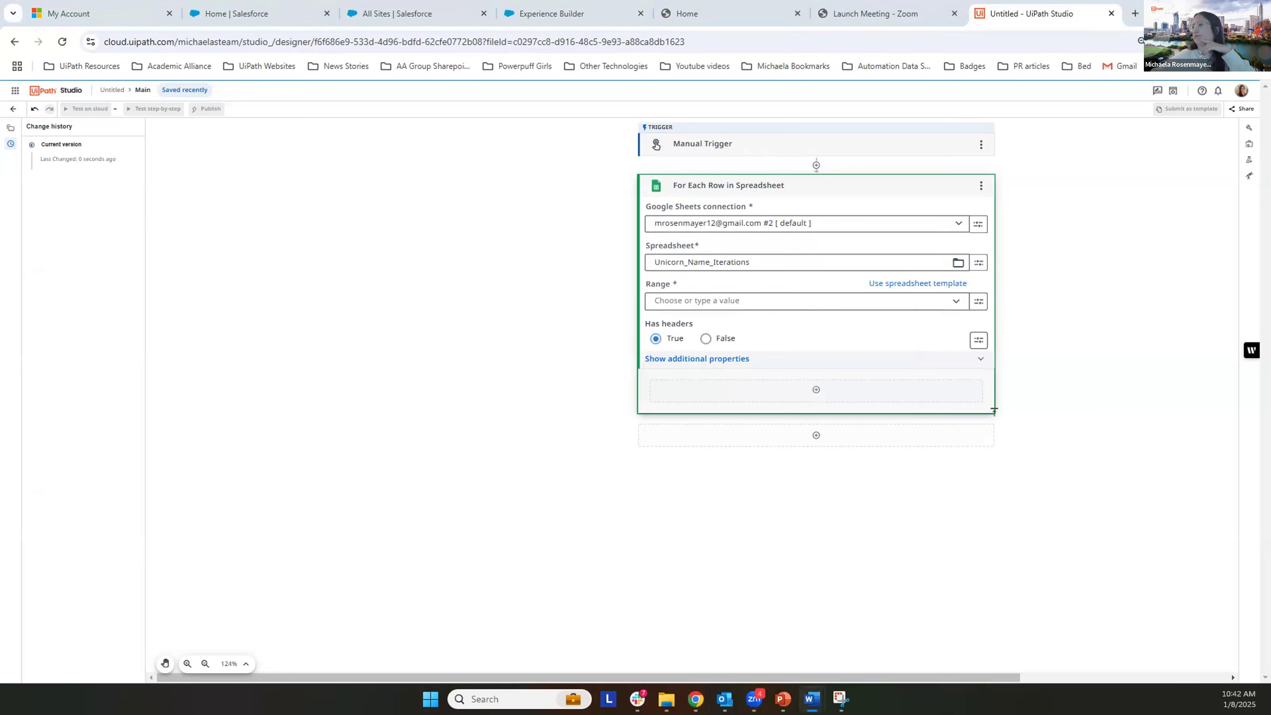
Step: Set the loop's range to Sheet1 (Sheet) and mark Has headers as True
left_click(956, 302)
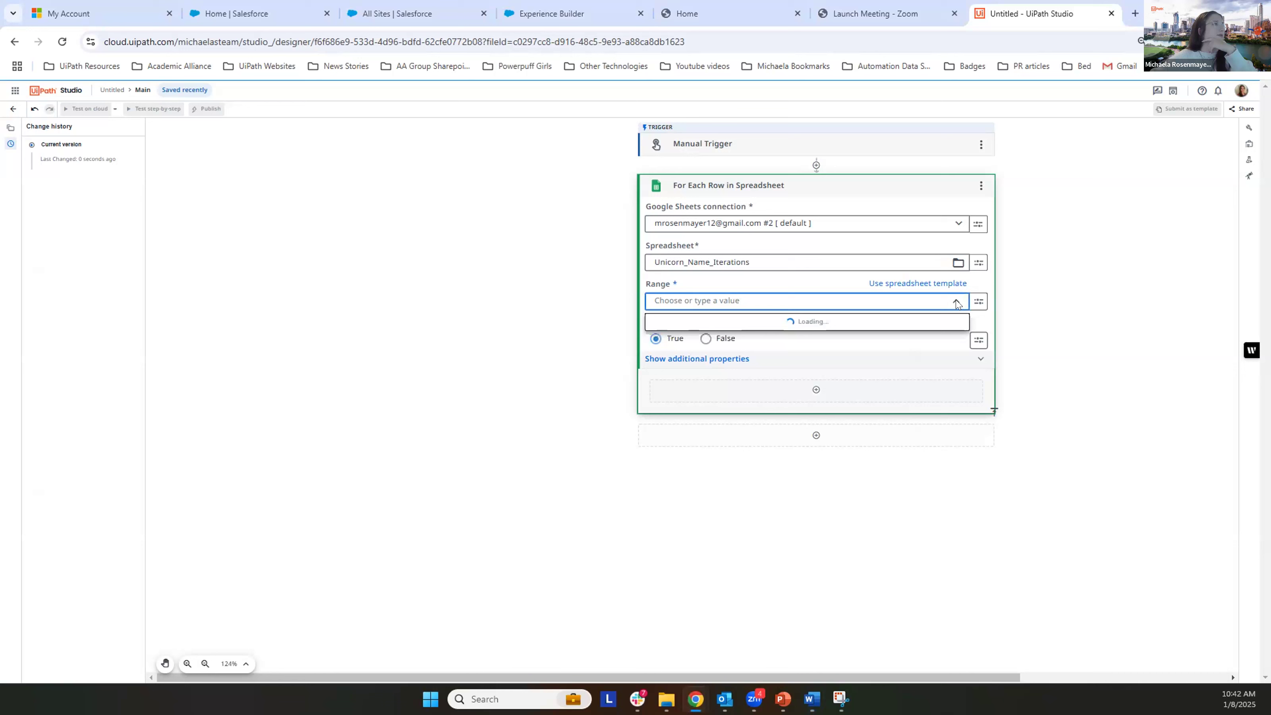
left_click(916, 323)
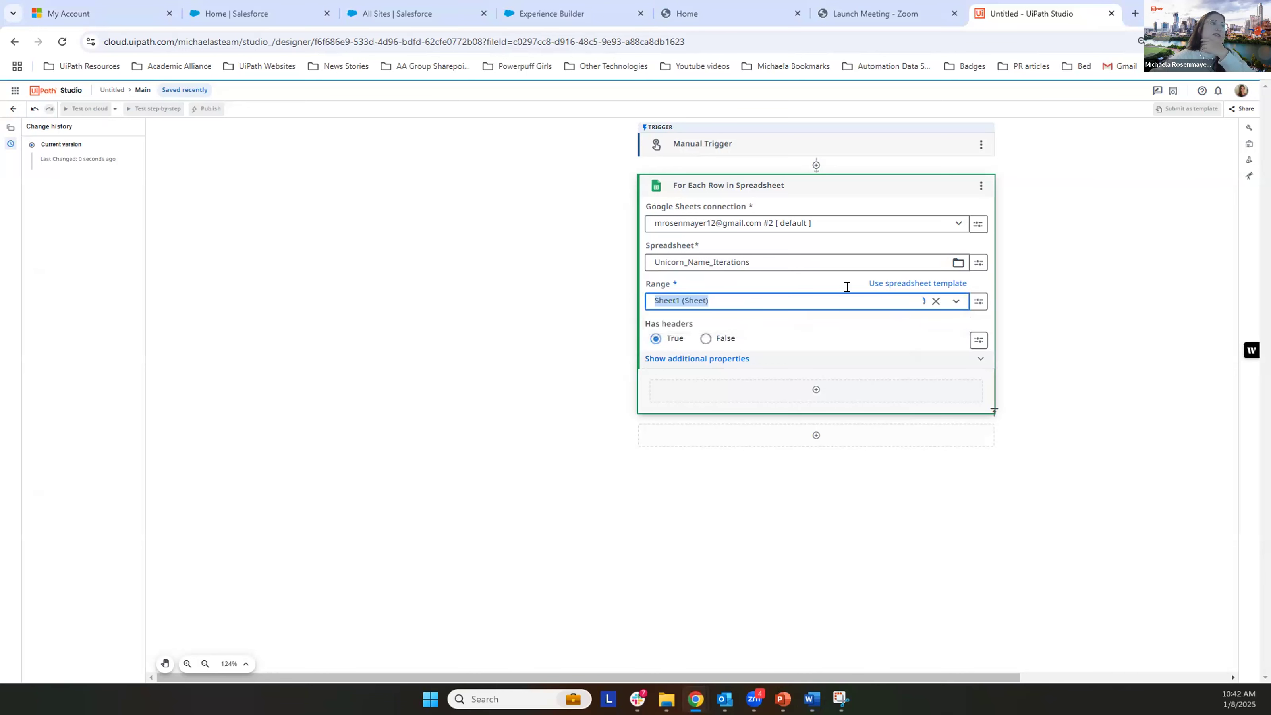
left_click(674, 338)
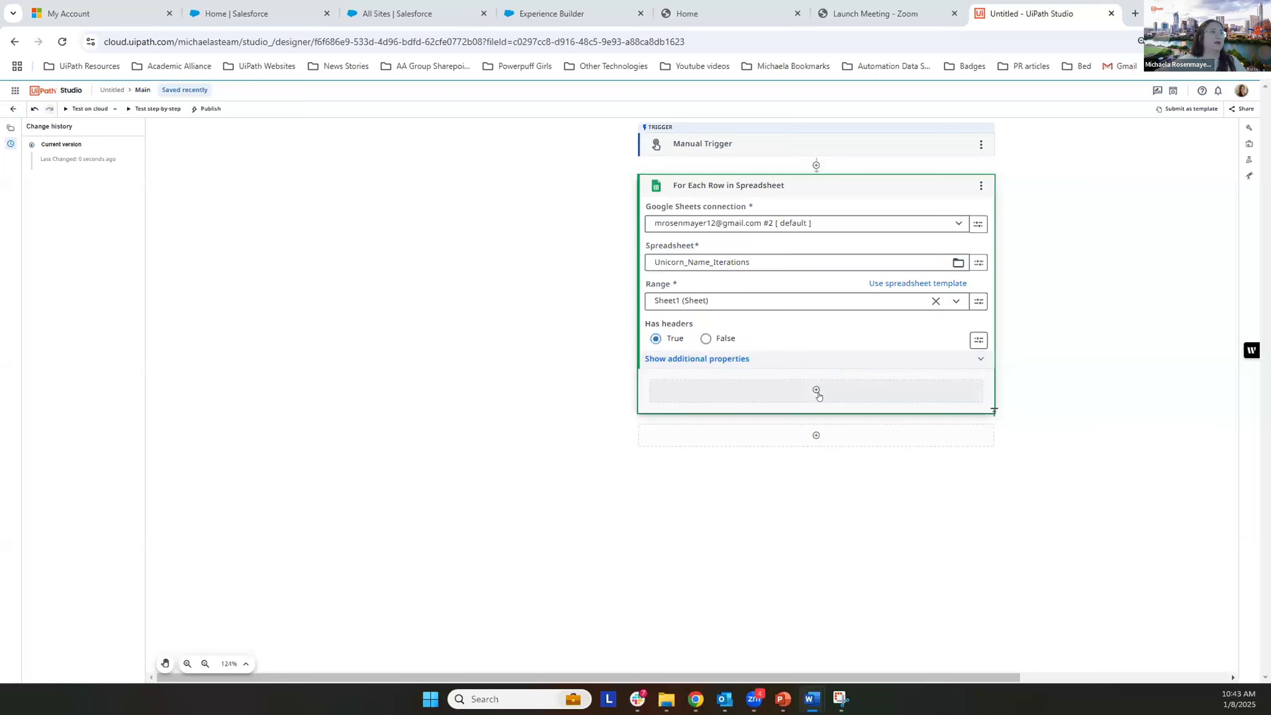
Step: Search the activities for "use browser" and add the Use Browser activity inside the For Each Row in Spreadsheet loop
key("super+shift+s")
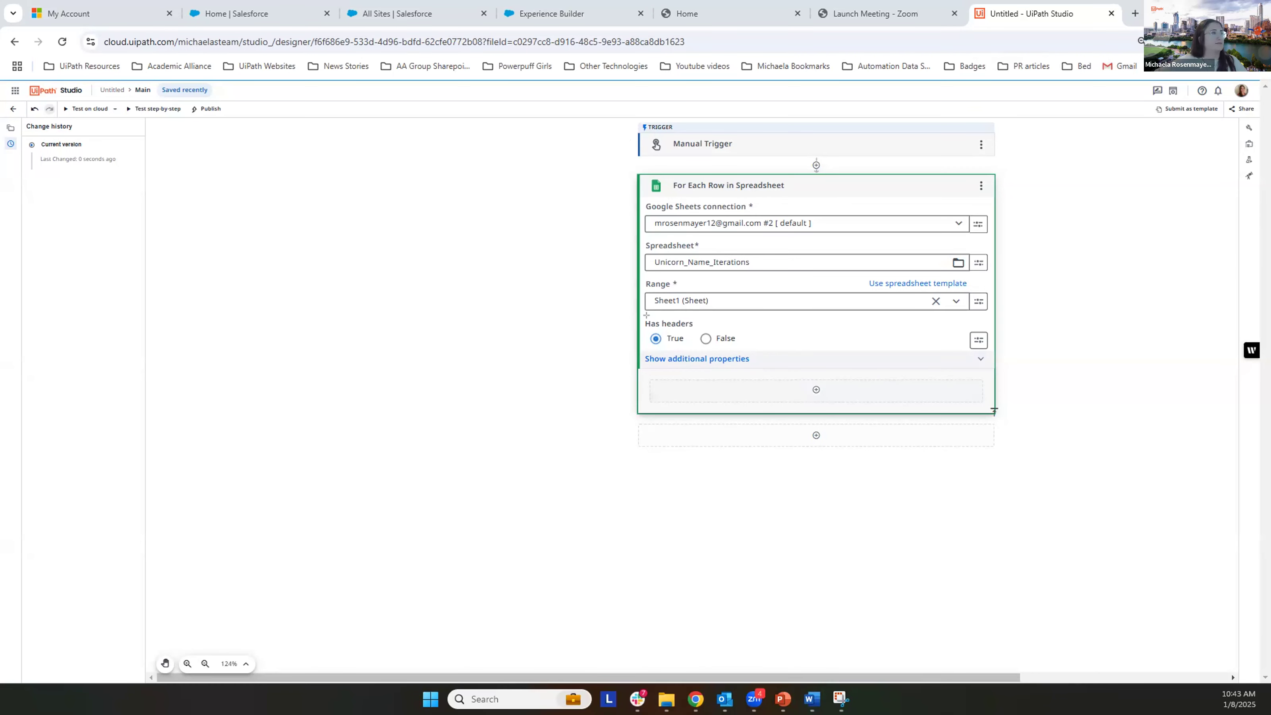
left_click_drag(641, 368, 988, 413)
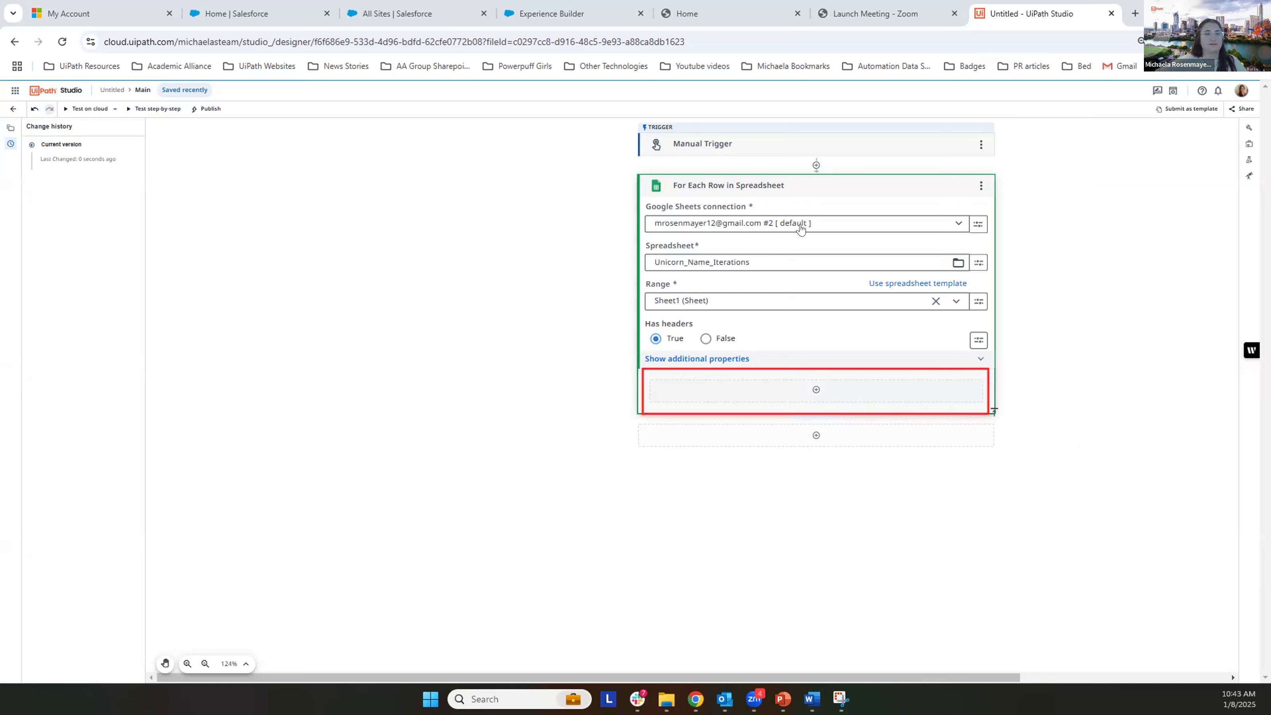
left_click(817, 390)
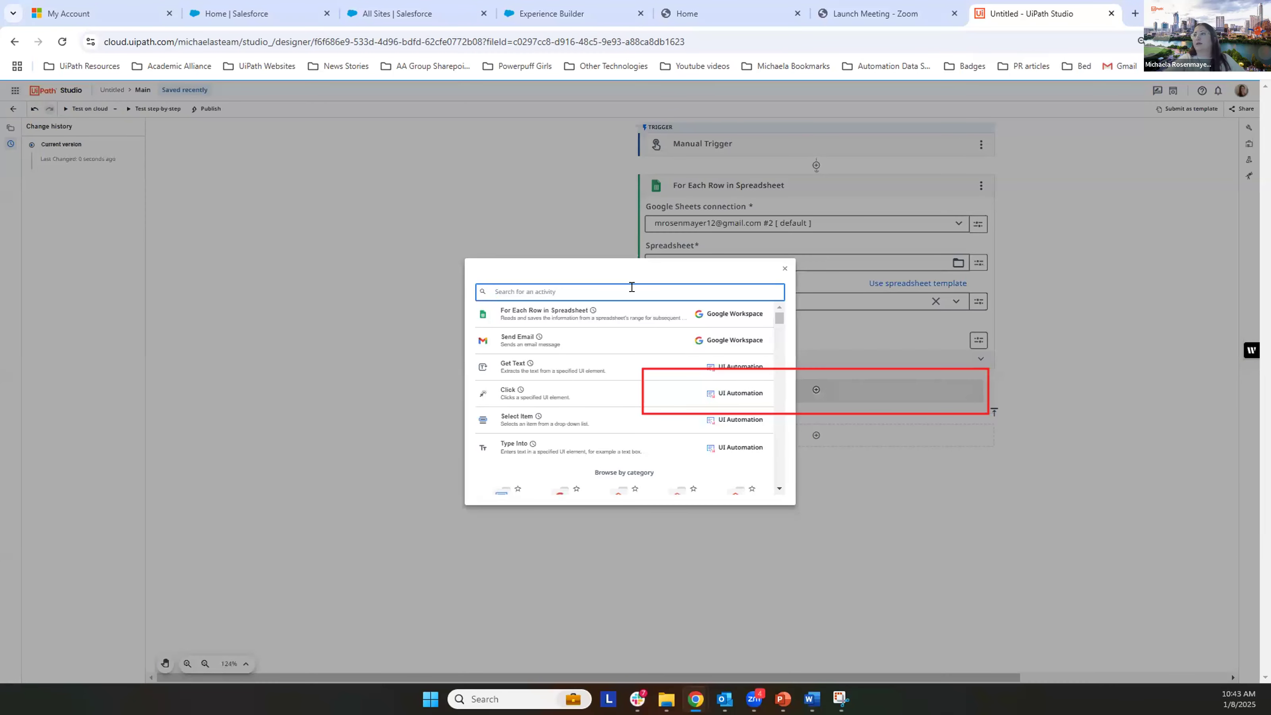
type("use vrc")
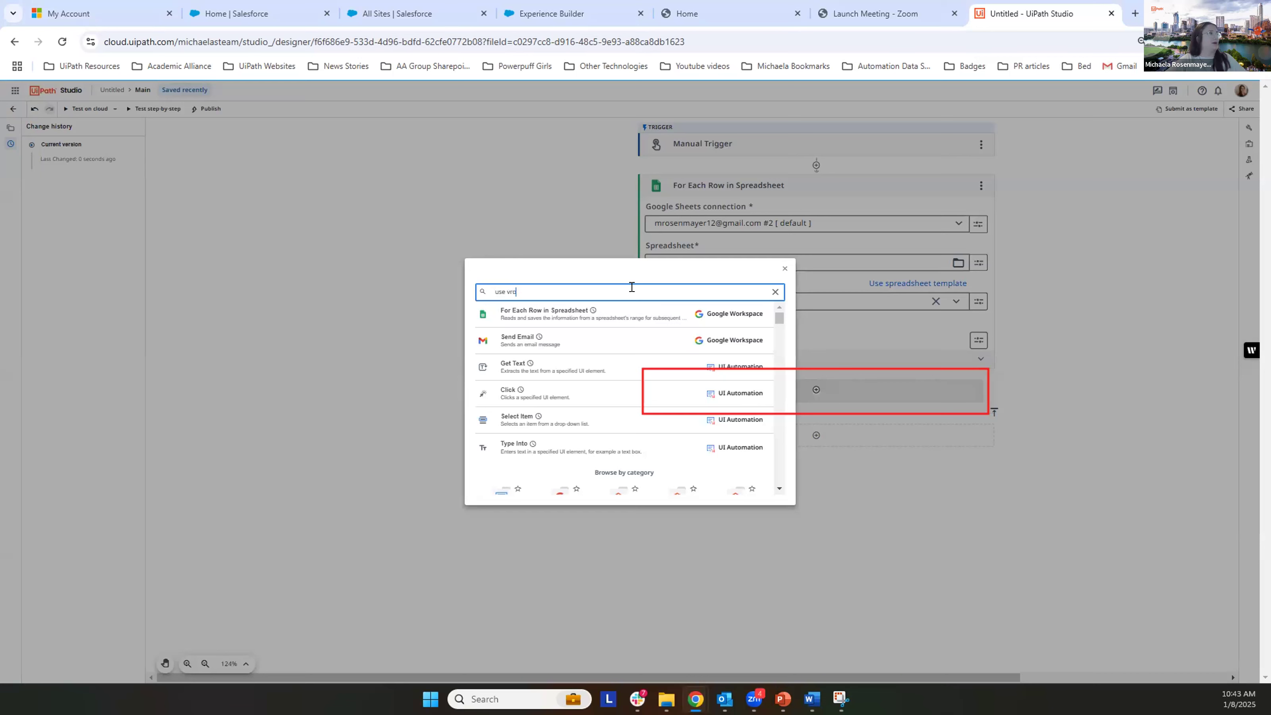
key("BackSpace")
key("BackSpace")
key("BackSpace")
type("browser")
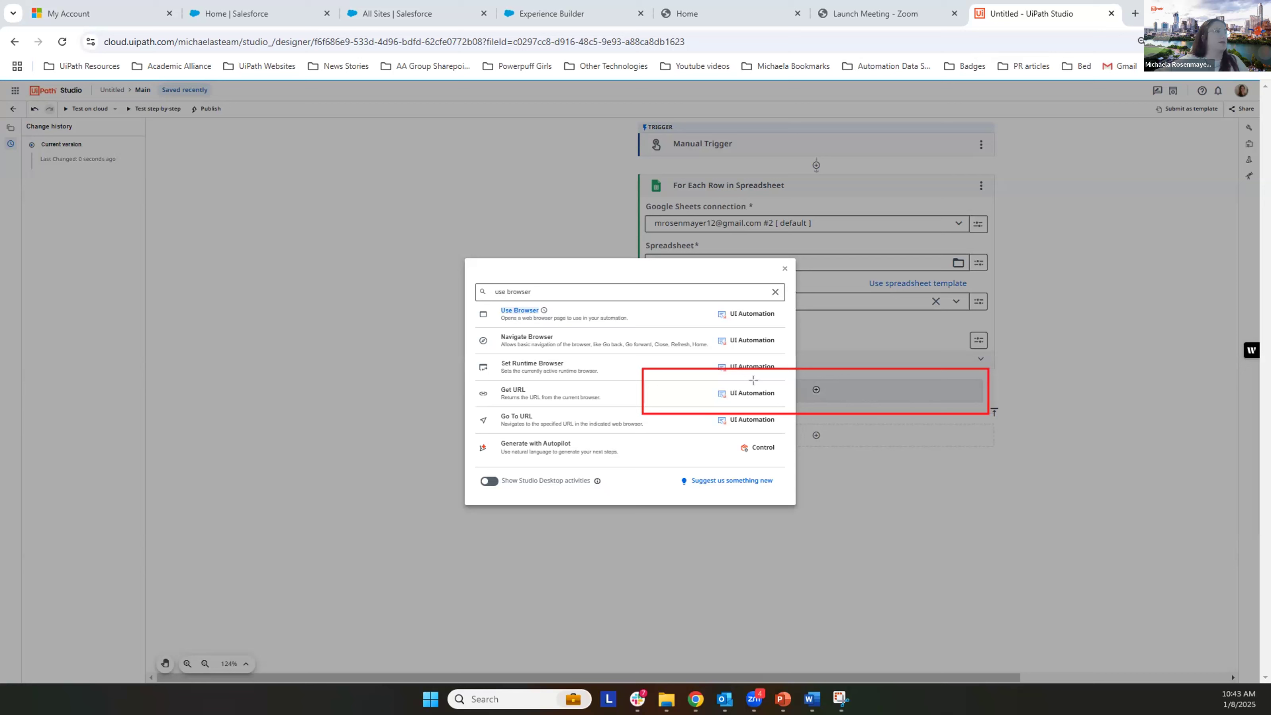
left_click_drag(488, 282, 580, 294)
left_click_drag(473, 300, 786, 329)
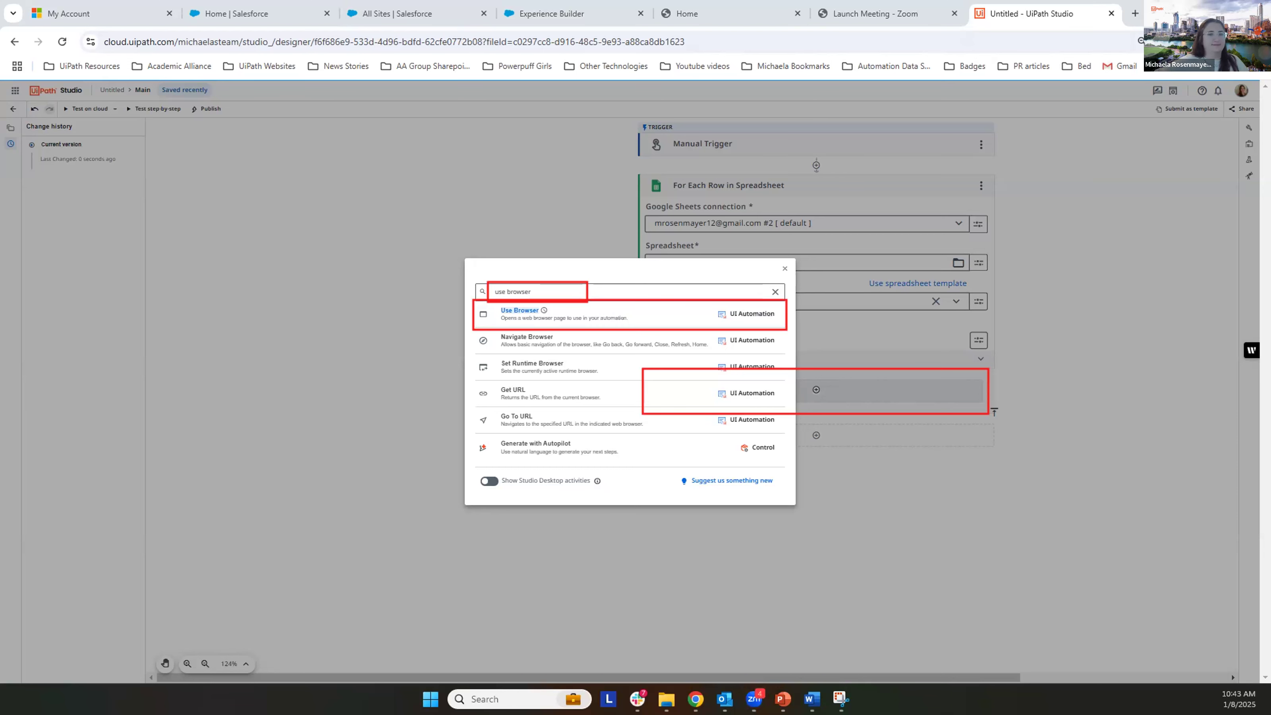
left_click(587, 314)
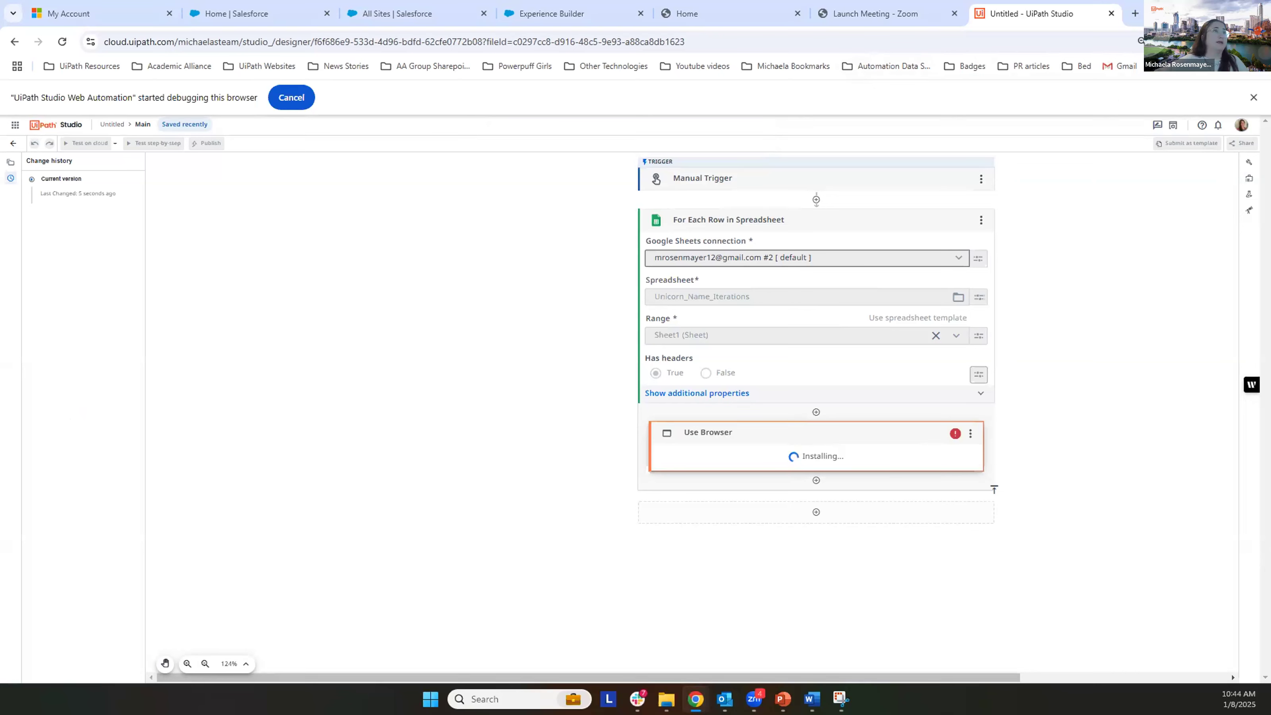
Step: Switch to Google Drive, create a new blank Google Sheets spreadsheet and close it
left_click(1135, 14)
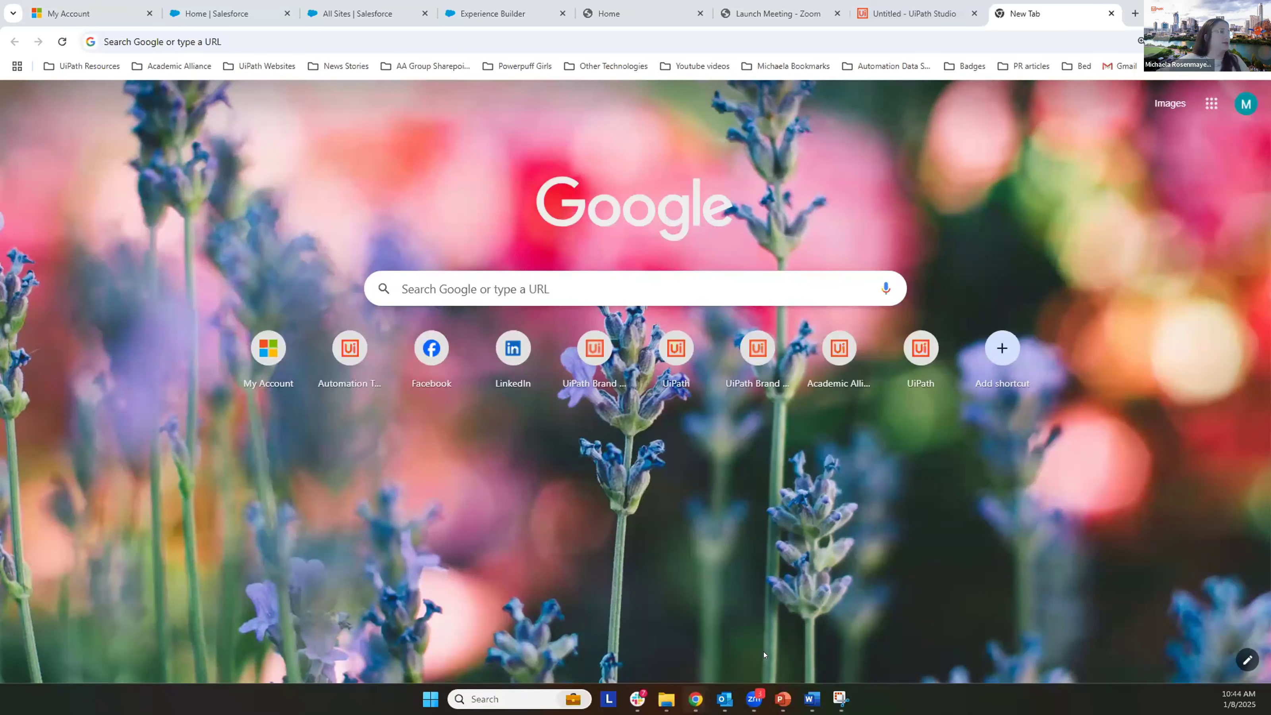
mouse_move(696, 699)
left_click(608, 629)
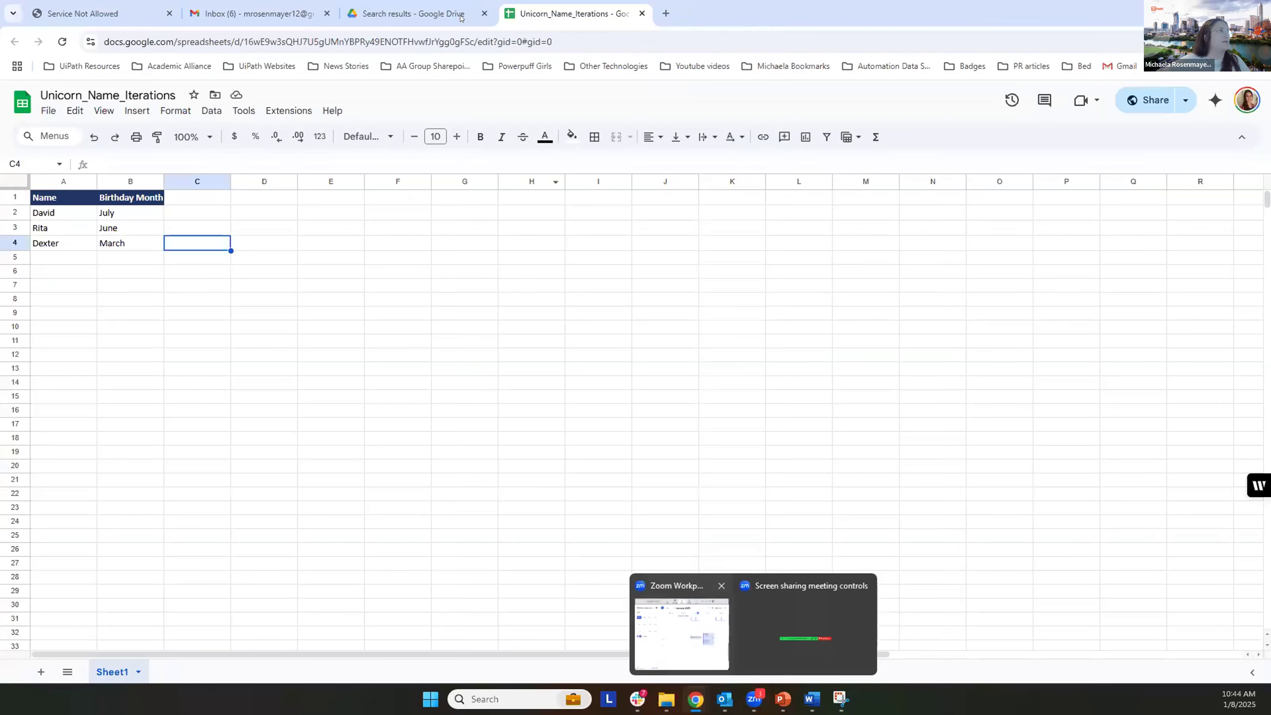
left_click(460, 17)
left_click(37, 145)
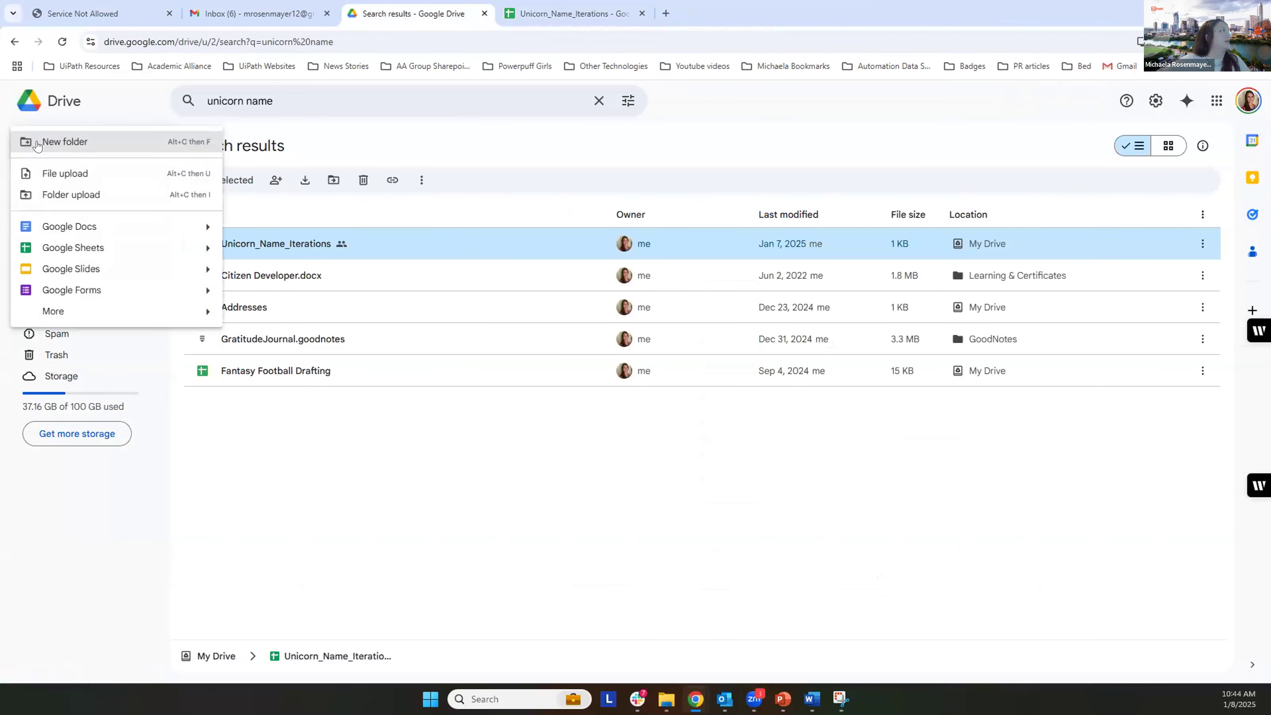
left_click(165, 248)
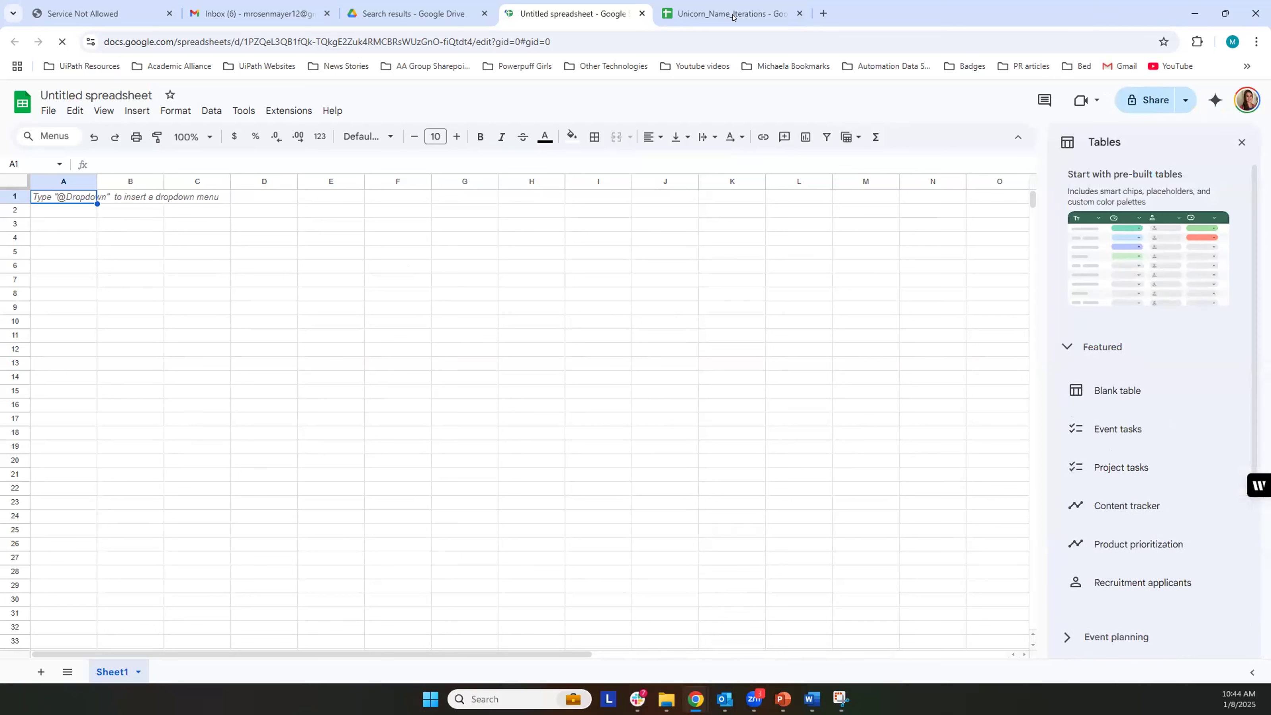
left_click(640, 13)
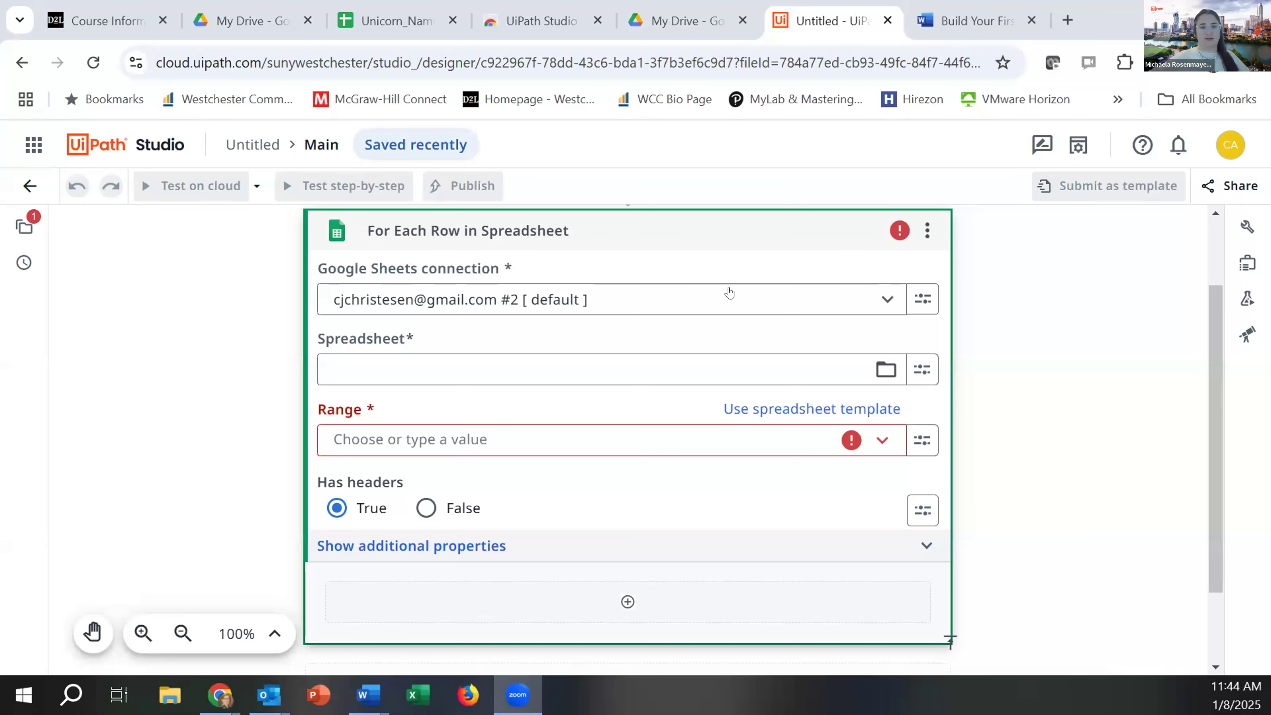
Step: Check My Drive in Google Drive for Unicorn Iterations Manual, and look for that file in the UiPath Studio loop's spreadsheet picker
left_click(662, 24)
scroll(579, 418, "down", 4)
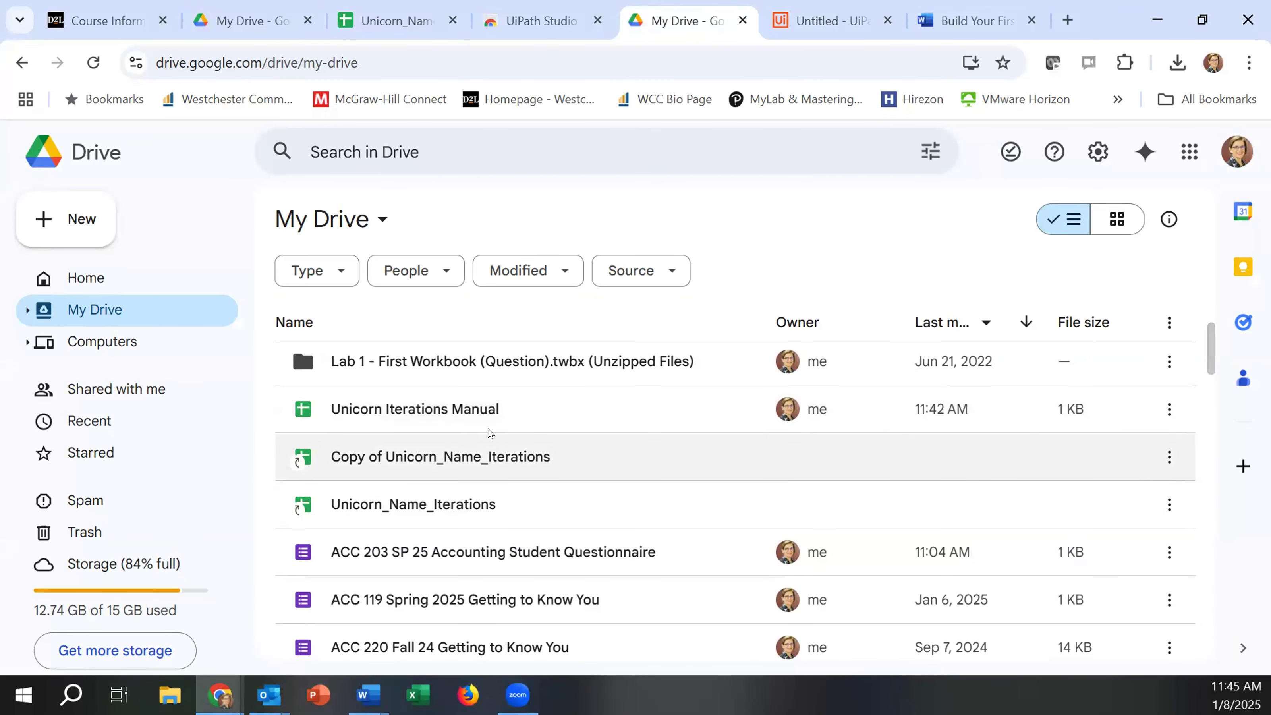
left_click(823, 29)
left_click(884, 370)
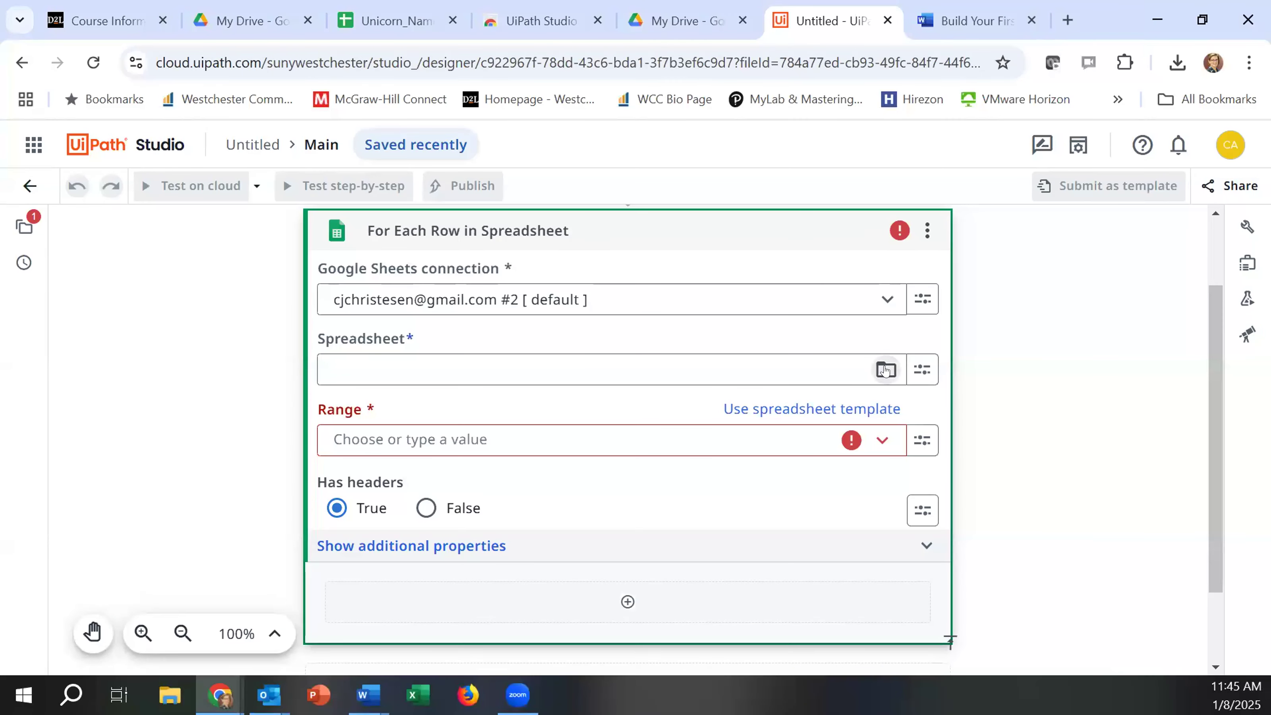
left_click(410, 379)
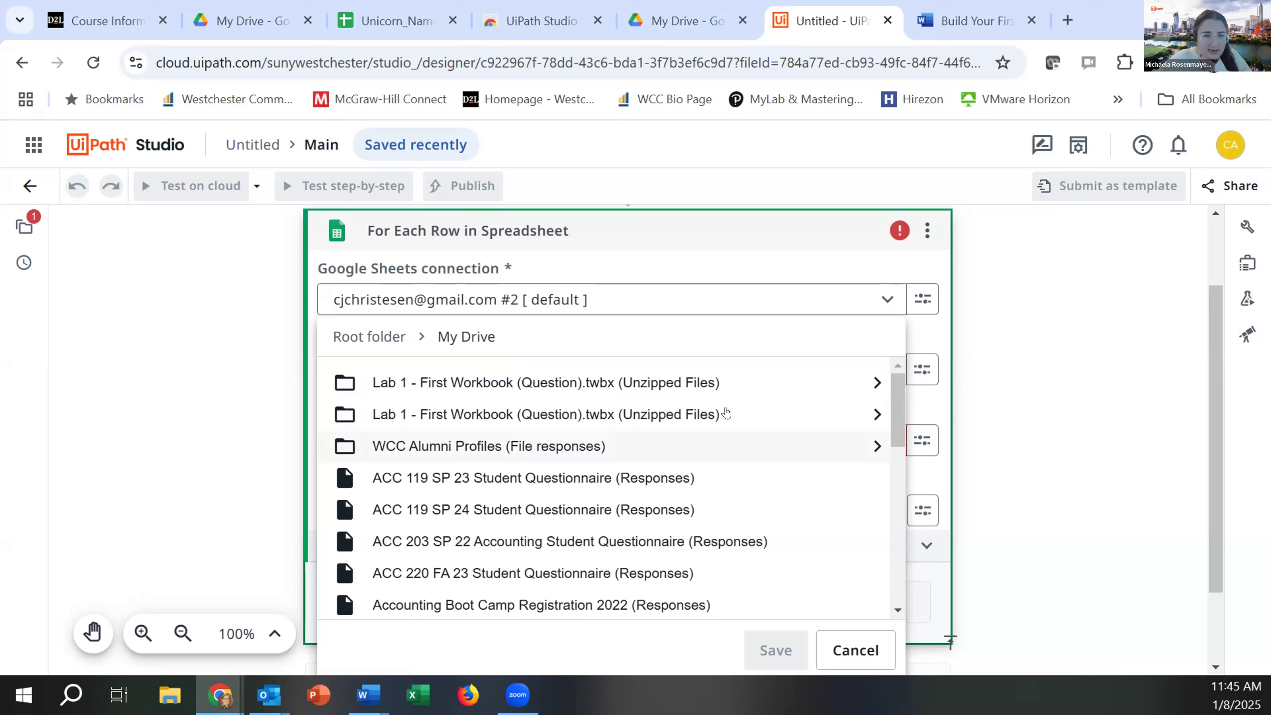
scroll(725, 411, "down", 6)
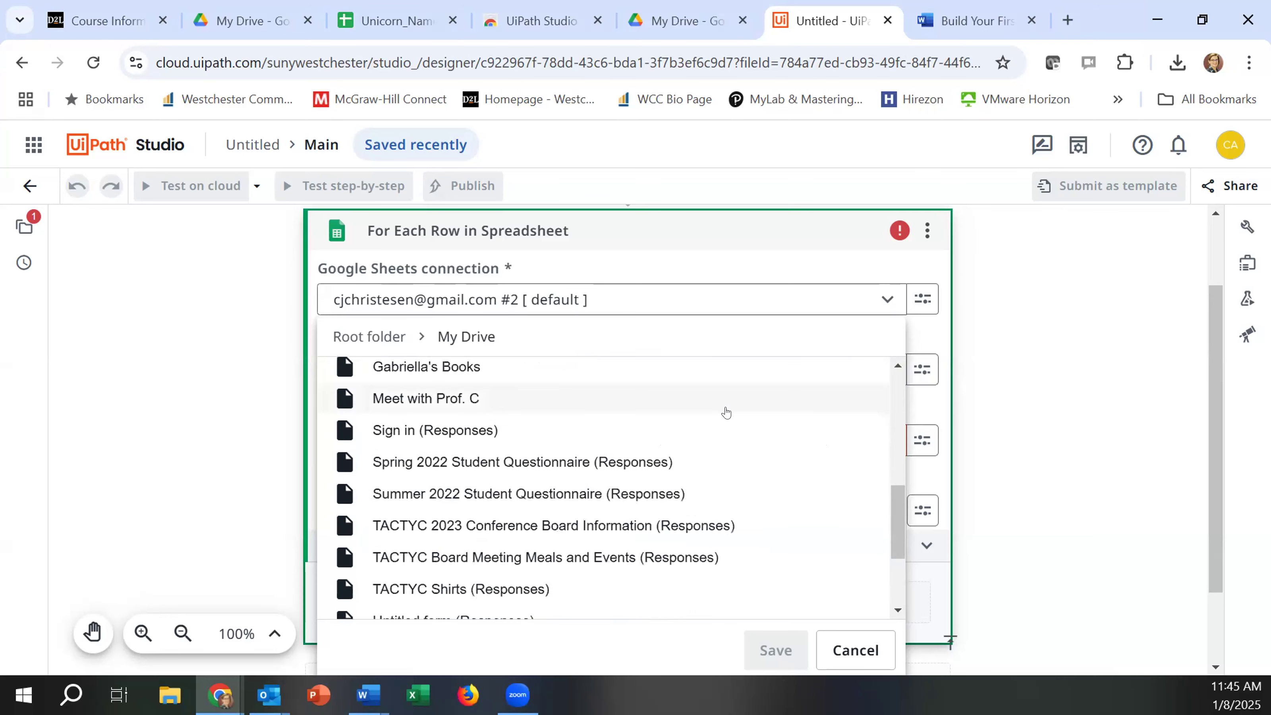
scroll(726, 412, "up", 3)
scroll(726, 411, "down", 6)
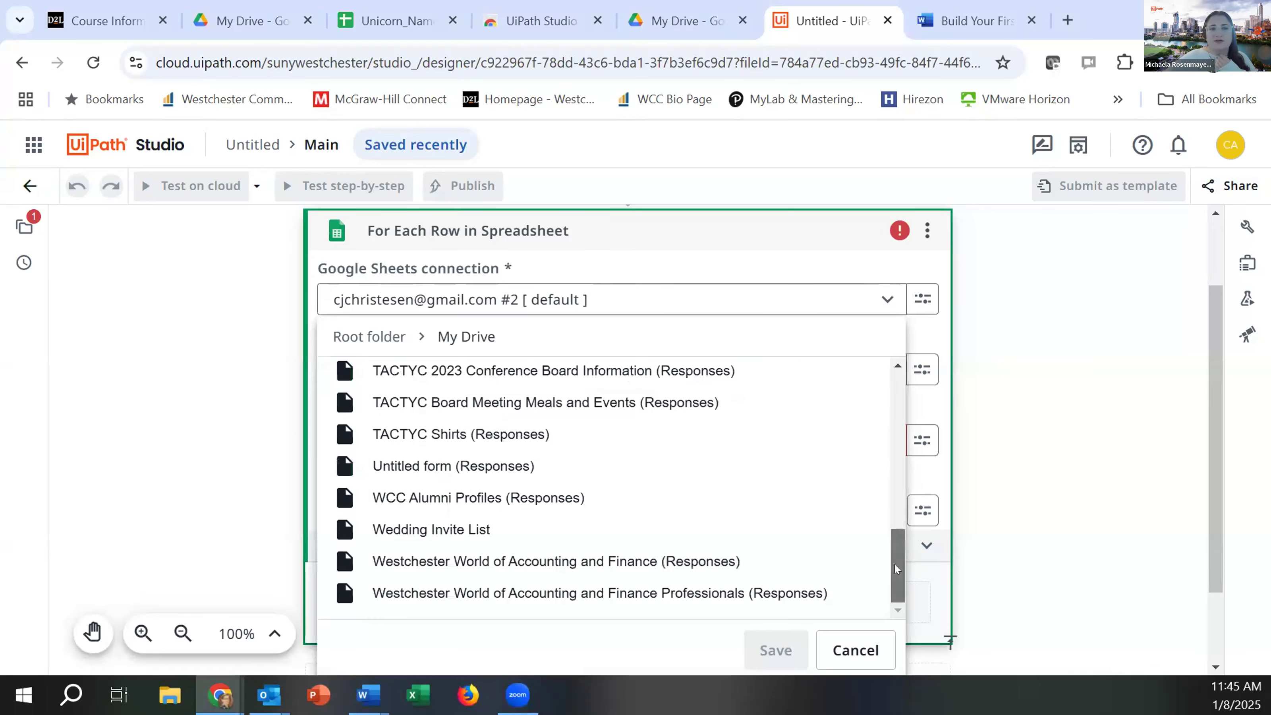
left_click_drag(895, 568, 878, 384)
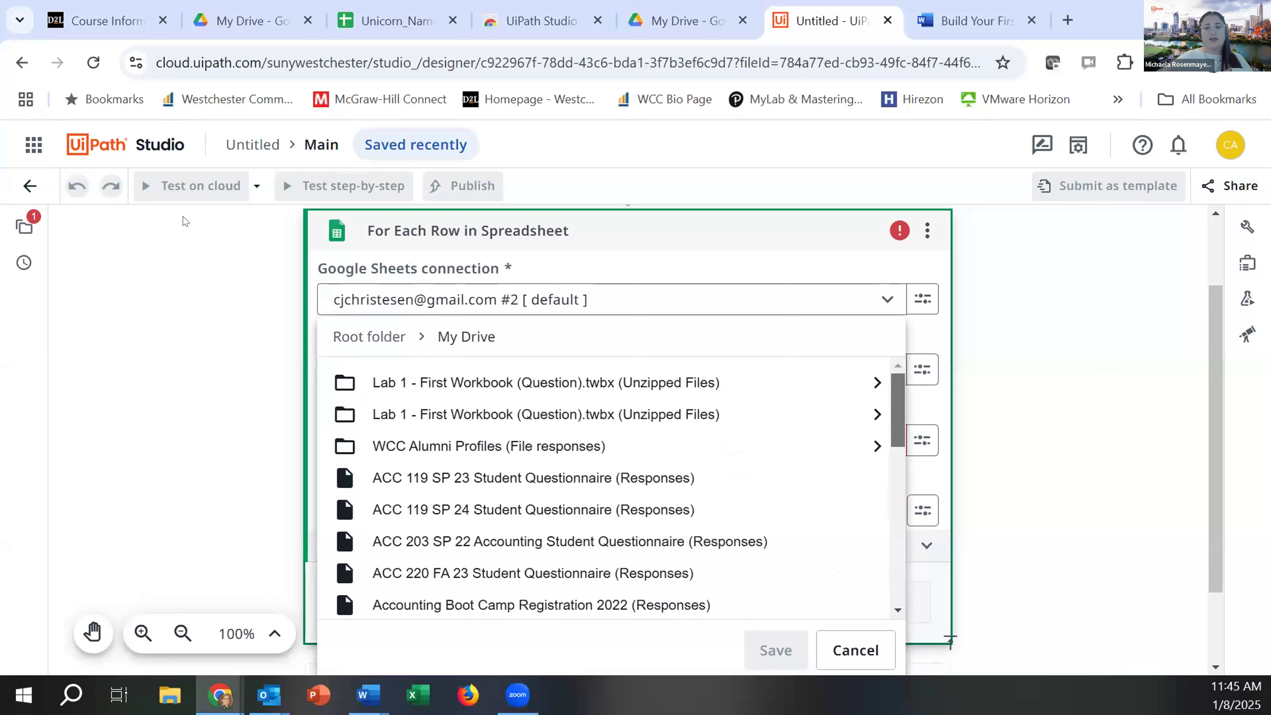
Step: Reload the workflow page and save Unicorn Iterations Manual from My Drive as the spreadsheet of For Each Row in Spreadsheet
left_click(92, 59)
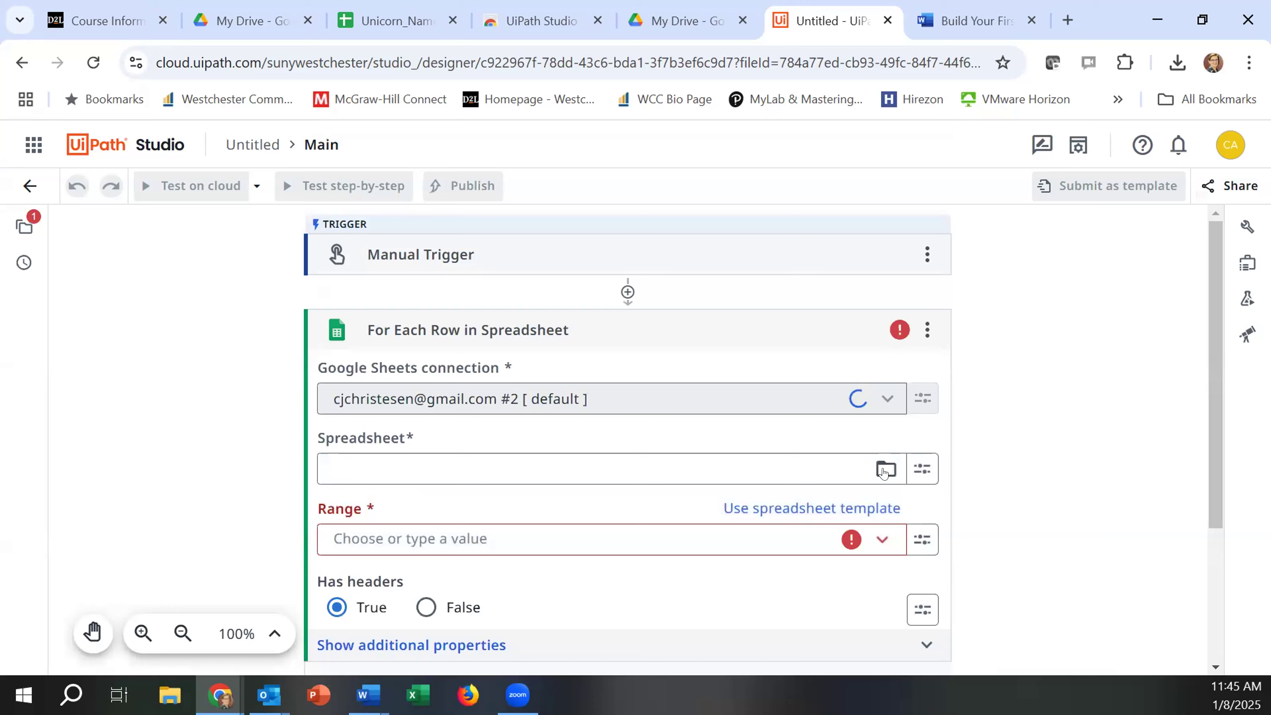
left_click(885, 471)
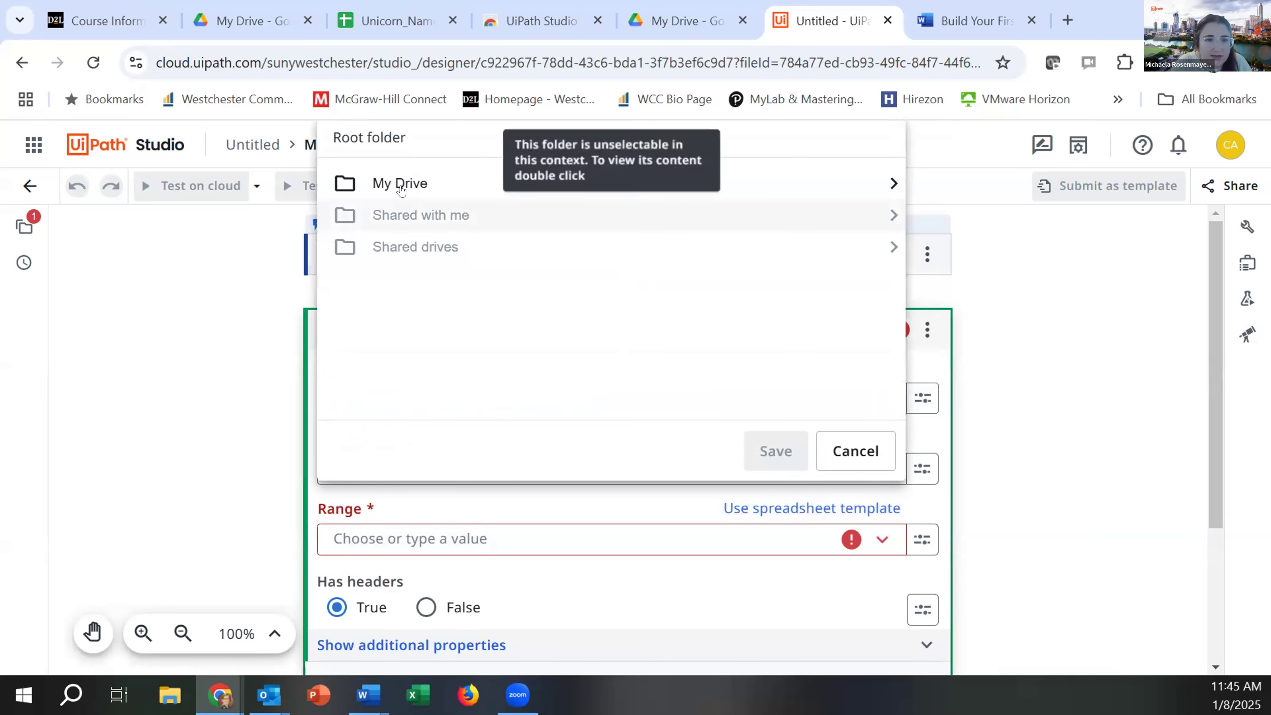
double_click(401, 186)
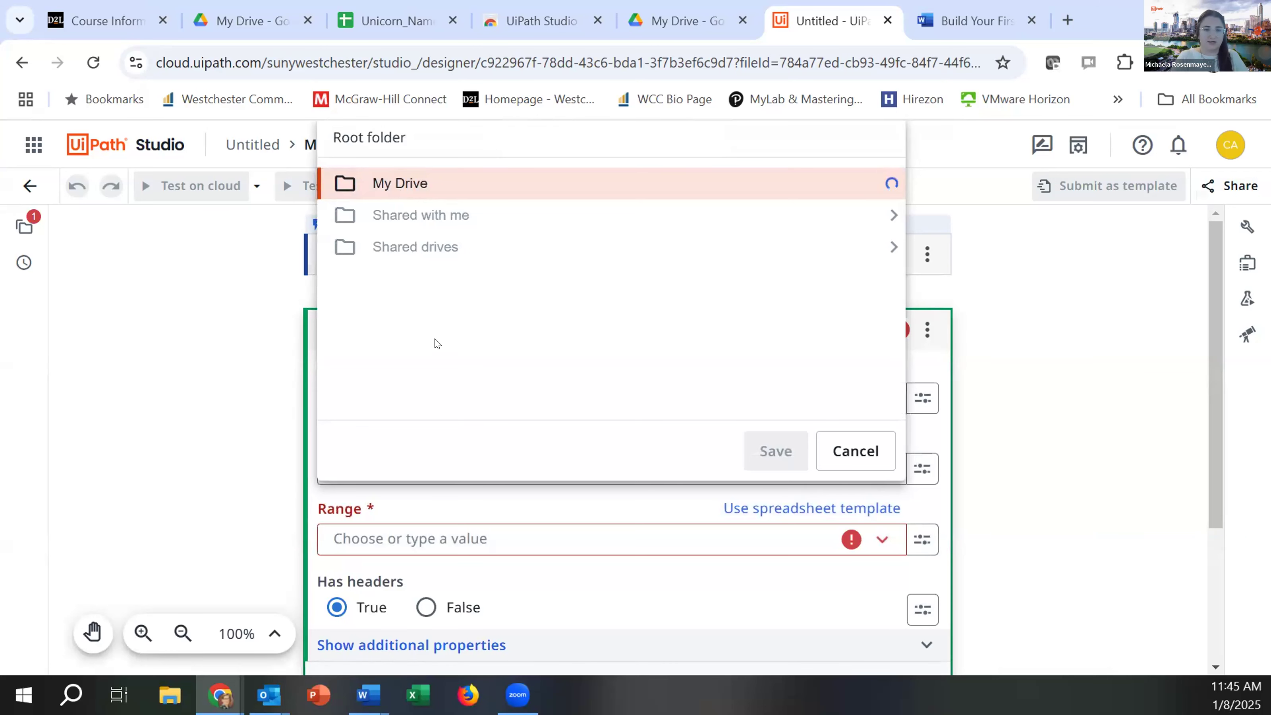
scroll(470, 335, "down", 1)
scroll(470, 336, "down", 15)
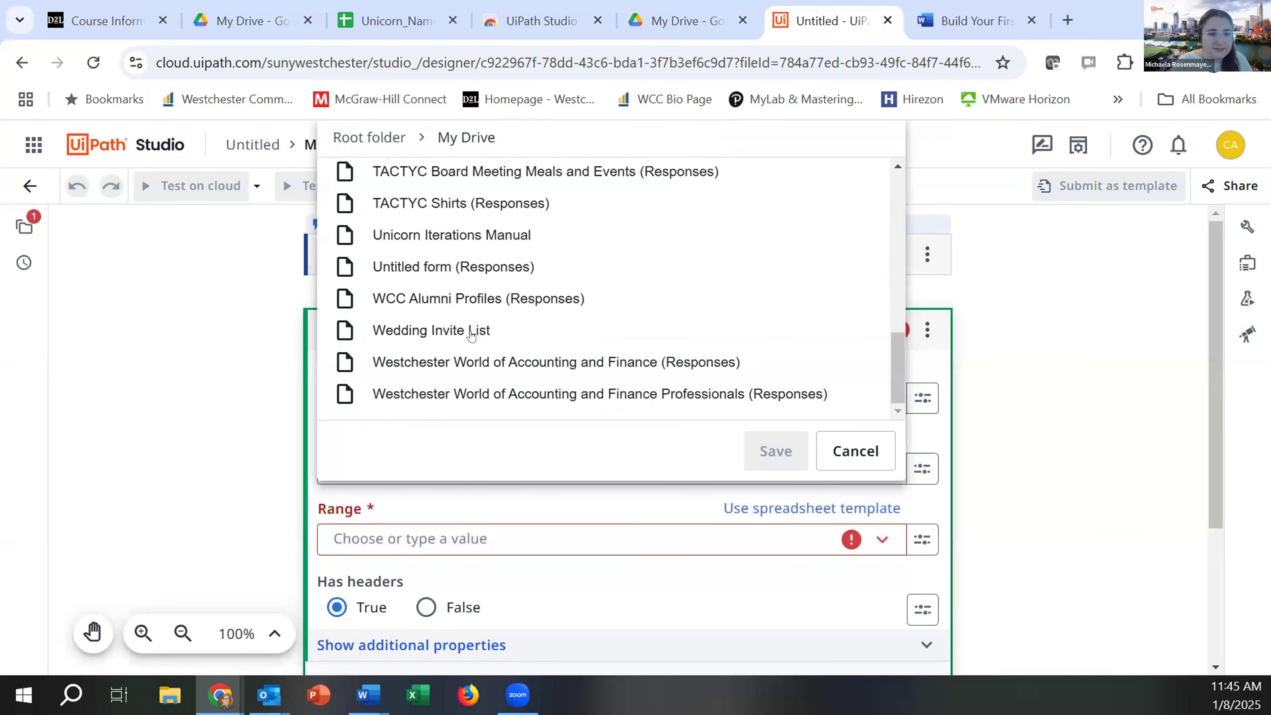
left_click(435, 232)
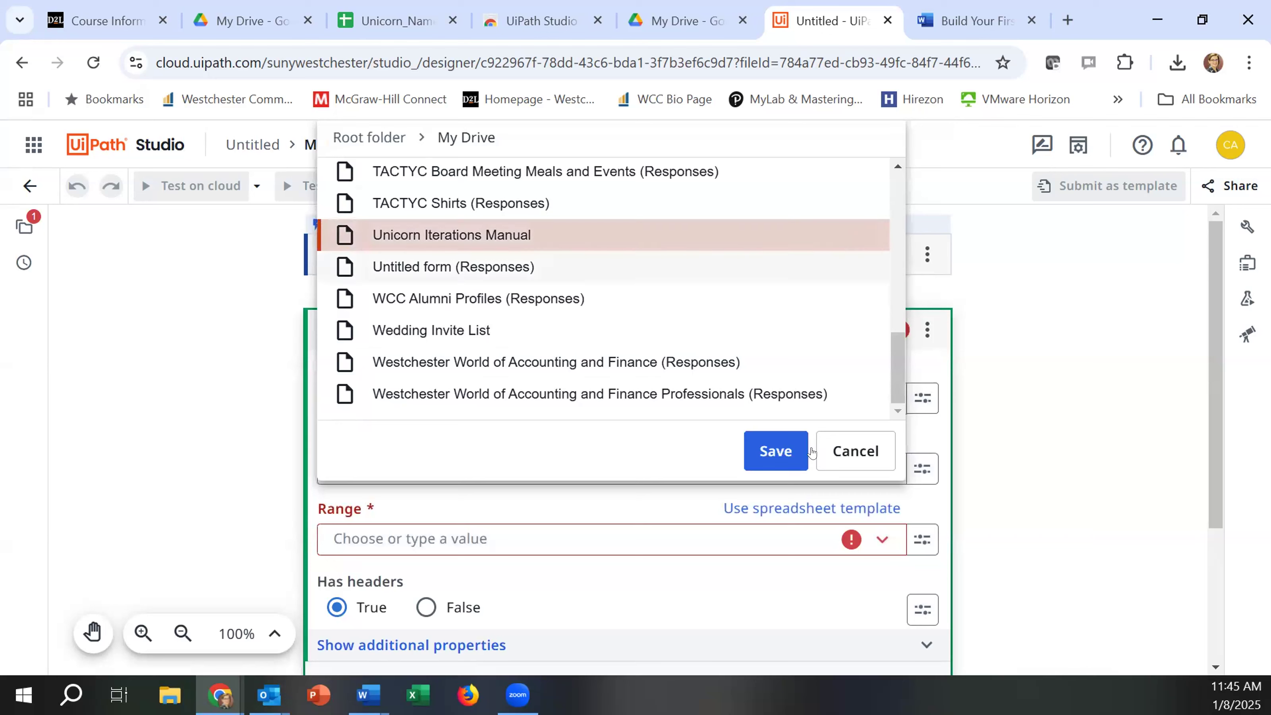
left_click(776, 451)
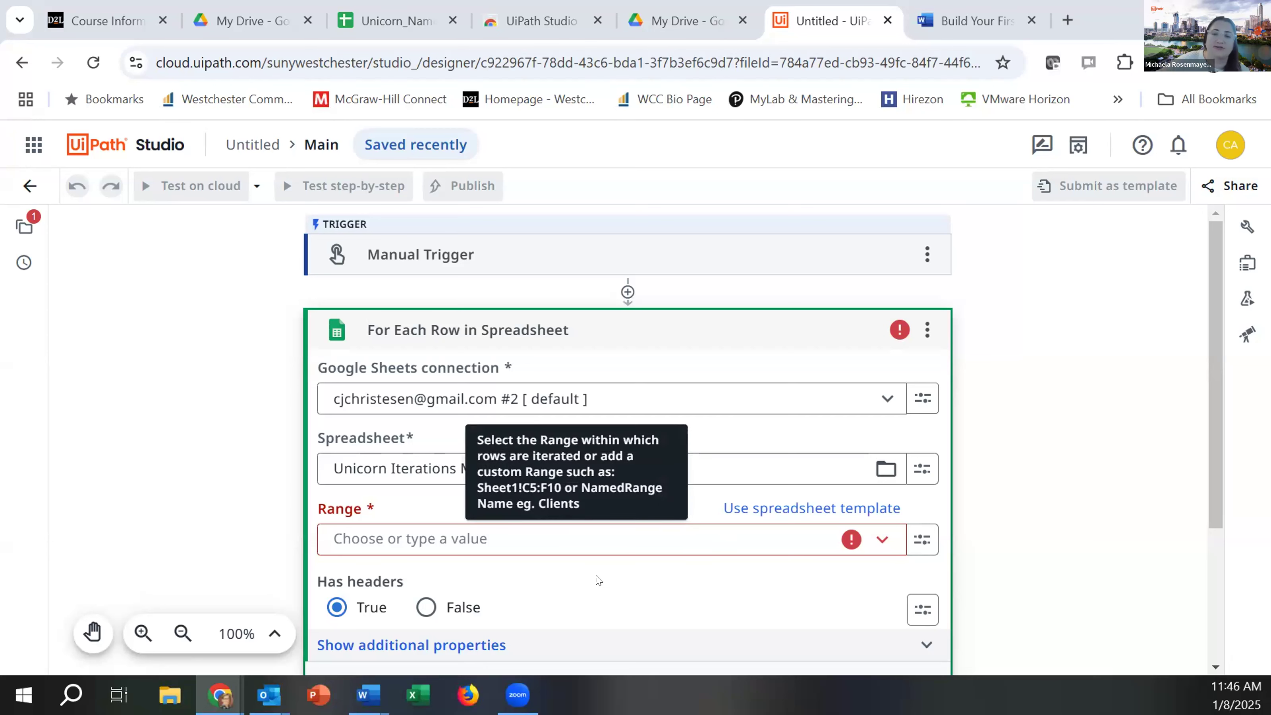
Step: Set the loop's range to Sheet1 (Sheet) and start adding an activity inside For Each Row in Spreadsheet
left_click(884, 539)
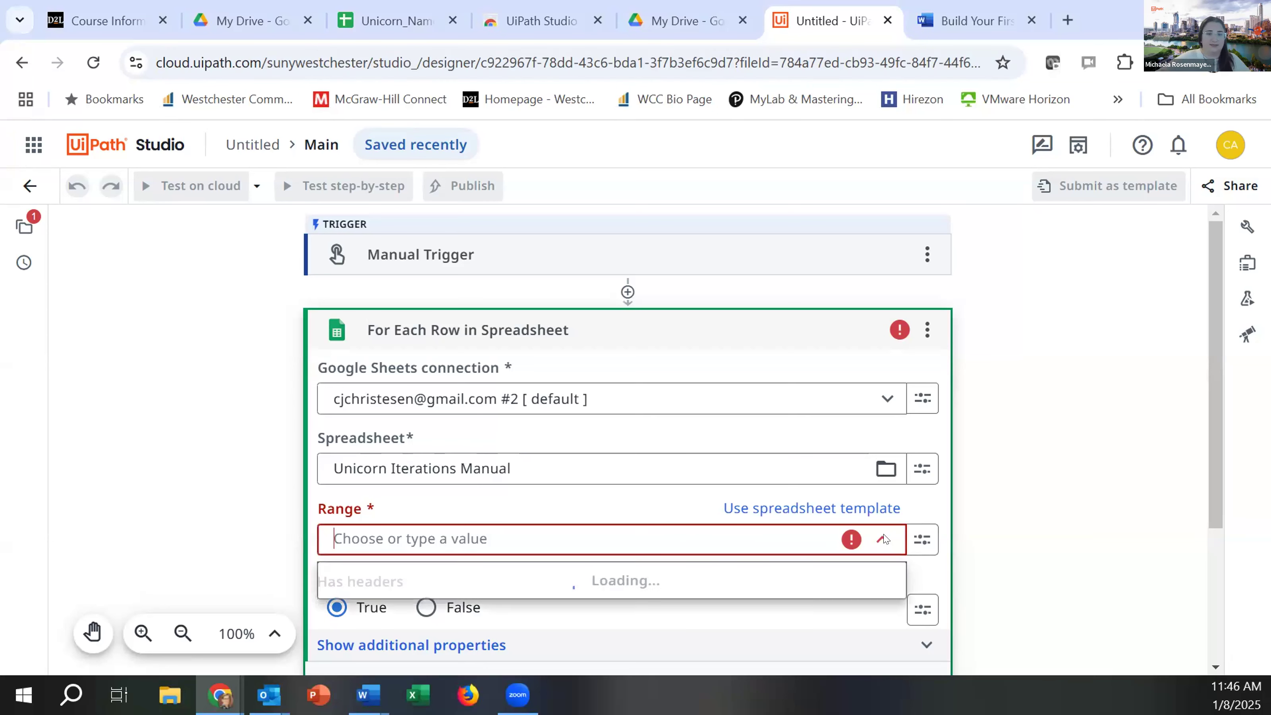
left_click(324, 571)
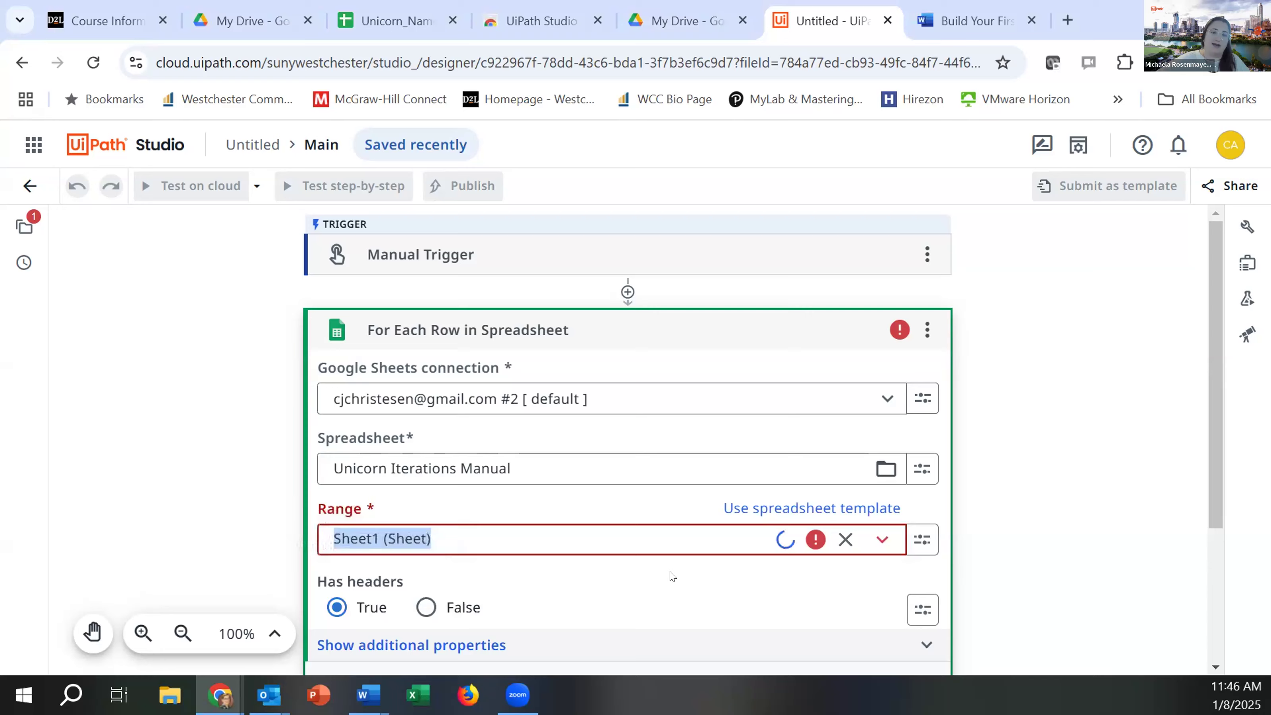
scroll(670, 576, "down", 2)
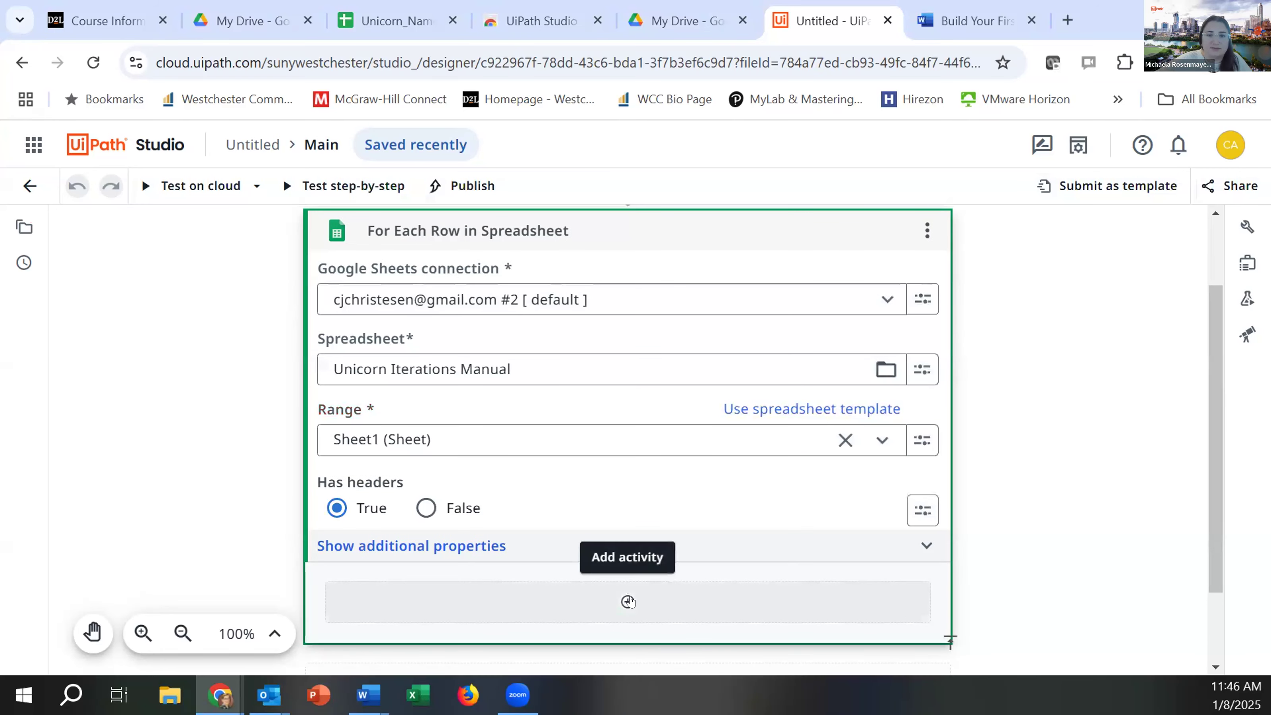
left_click(628, 602)
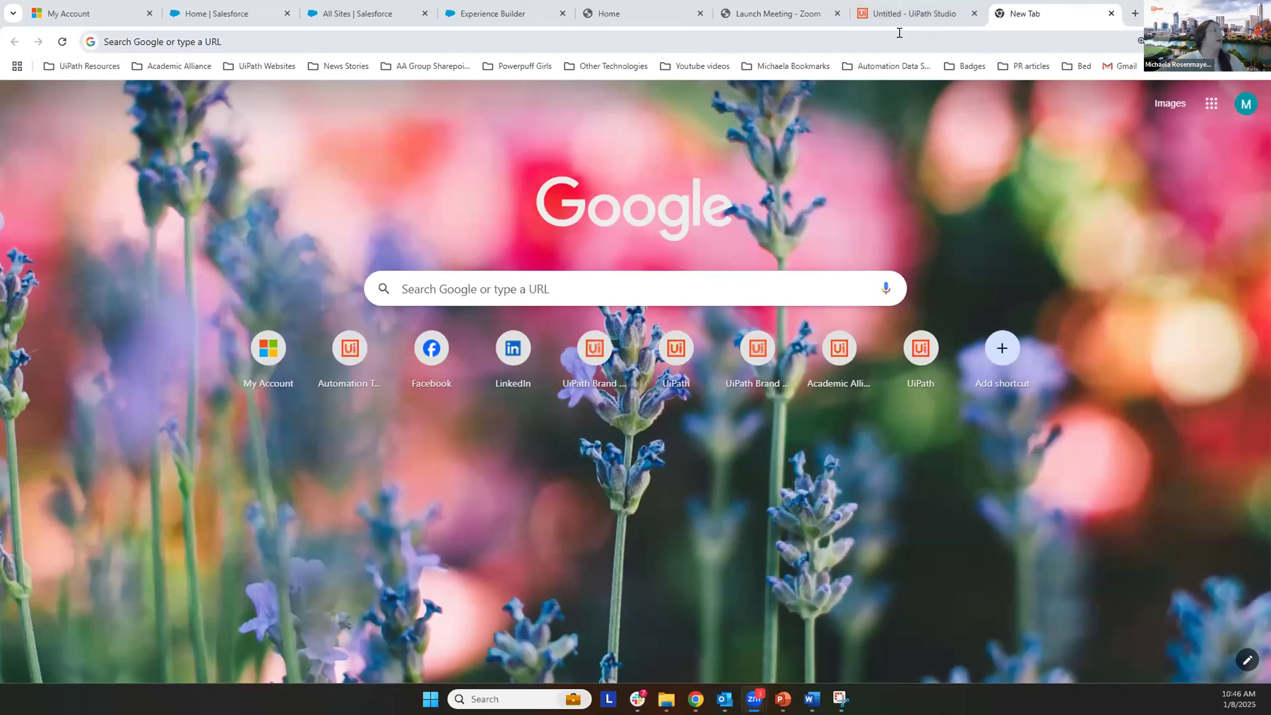
Step: Load the rpasamples.com/findunicornname page in the new browser tab
left_click(899, 33)
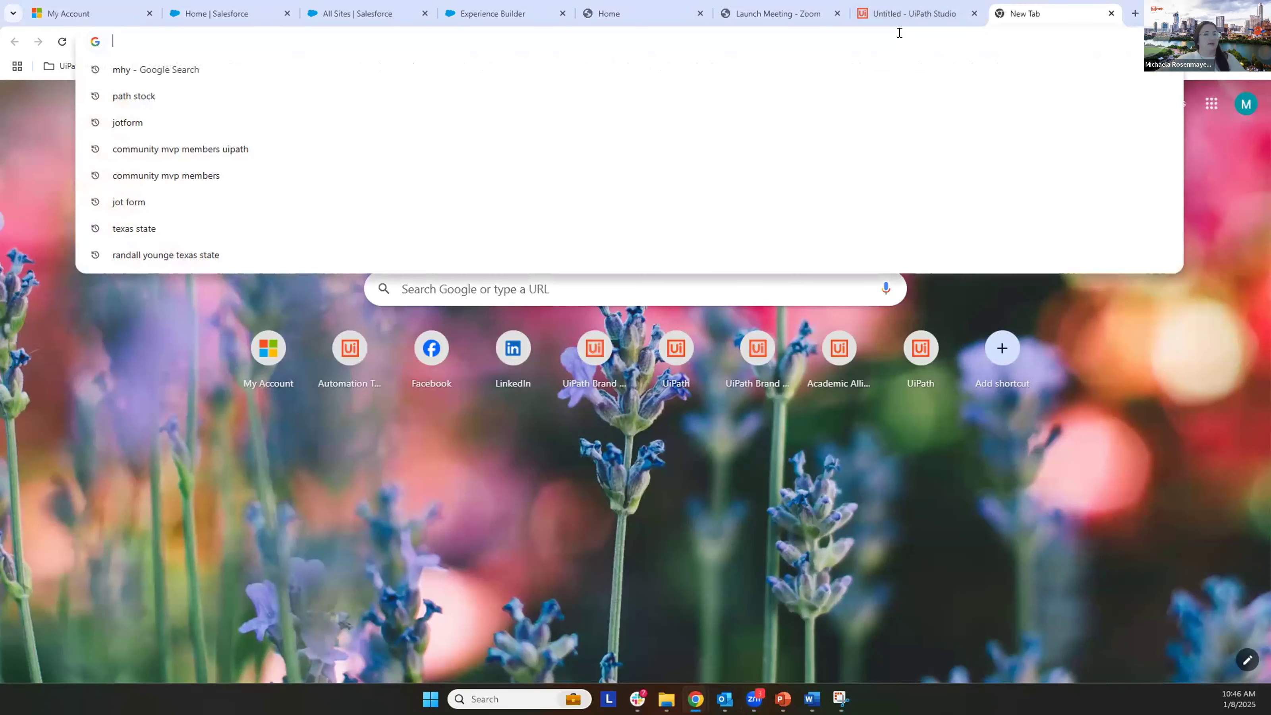
type("www.rpasamples.com/findunicornname")
key("Return")
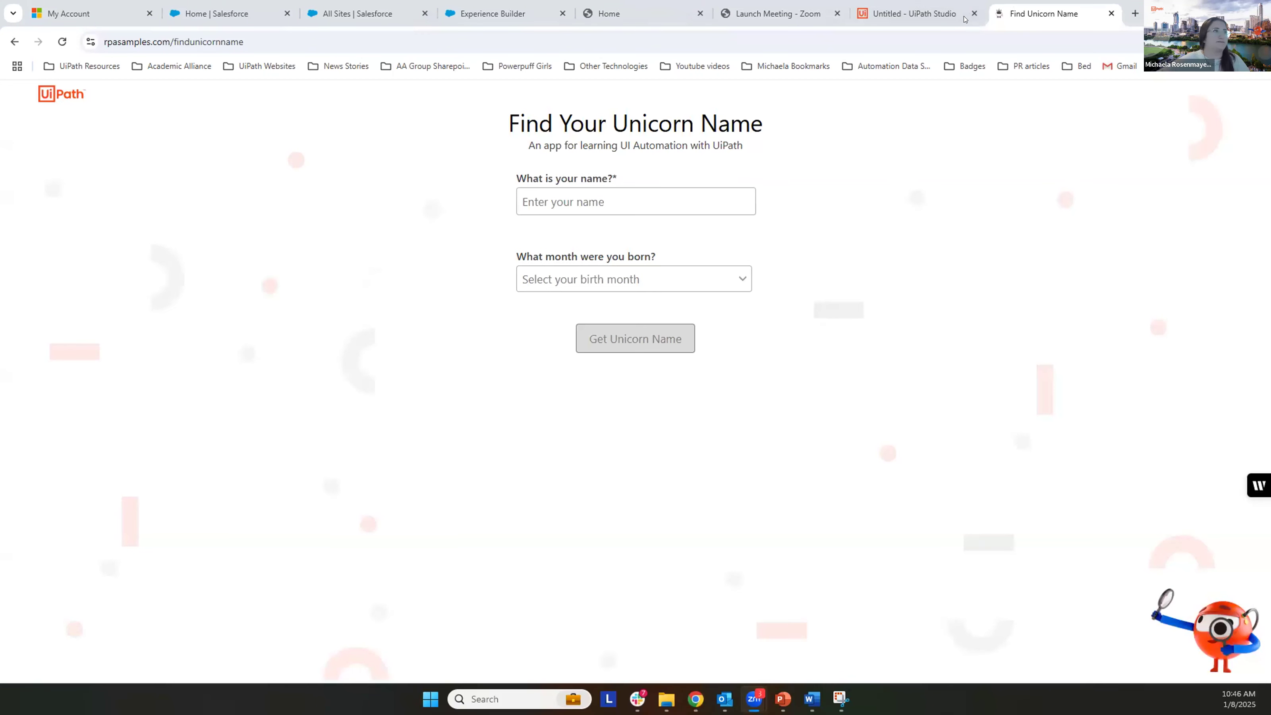
Step: Switch back to UiPath Studio and set the Use Browser activity's Work in scope to the Find Unicorn Name tab
left_click(926, 14)
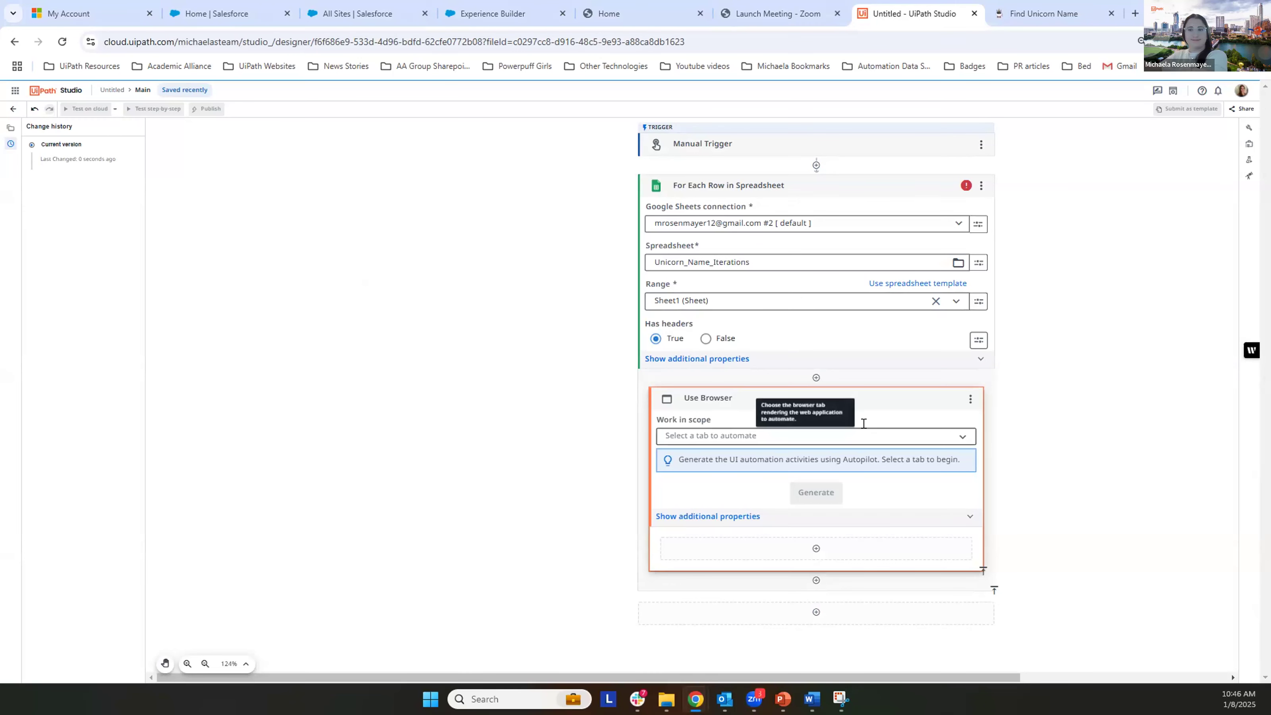
left_click(957, 441)
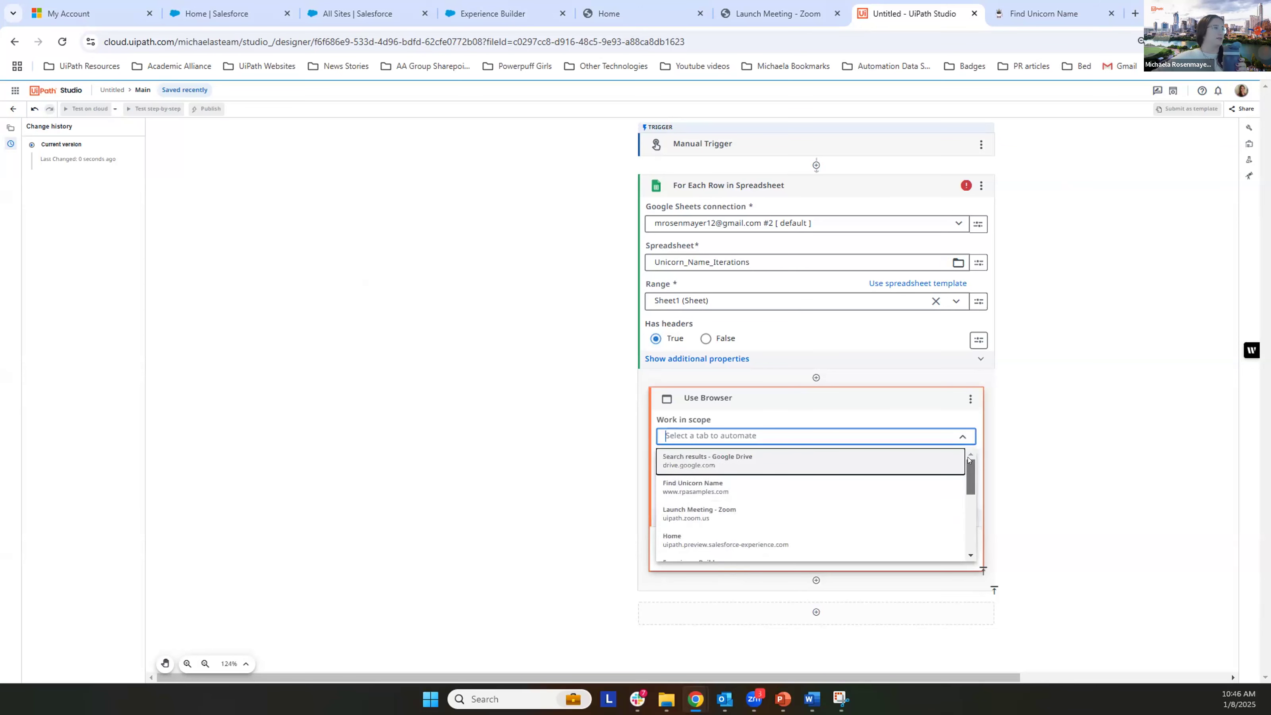
left_click(725, 492)
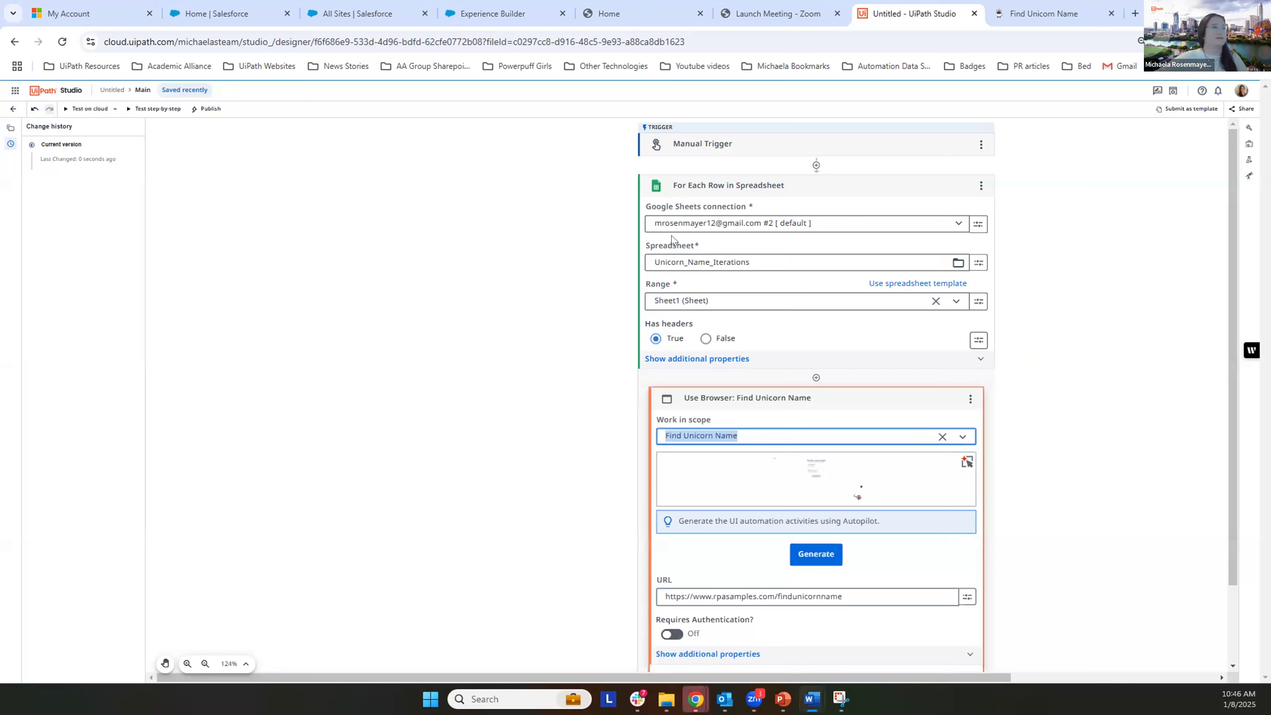
scroll(550, 449, "down", 2)
scroll(552, 447, "down", 1)
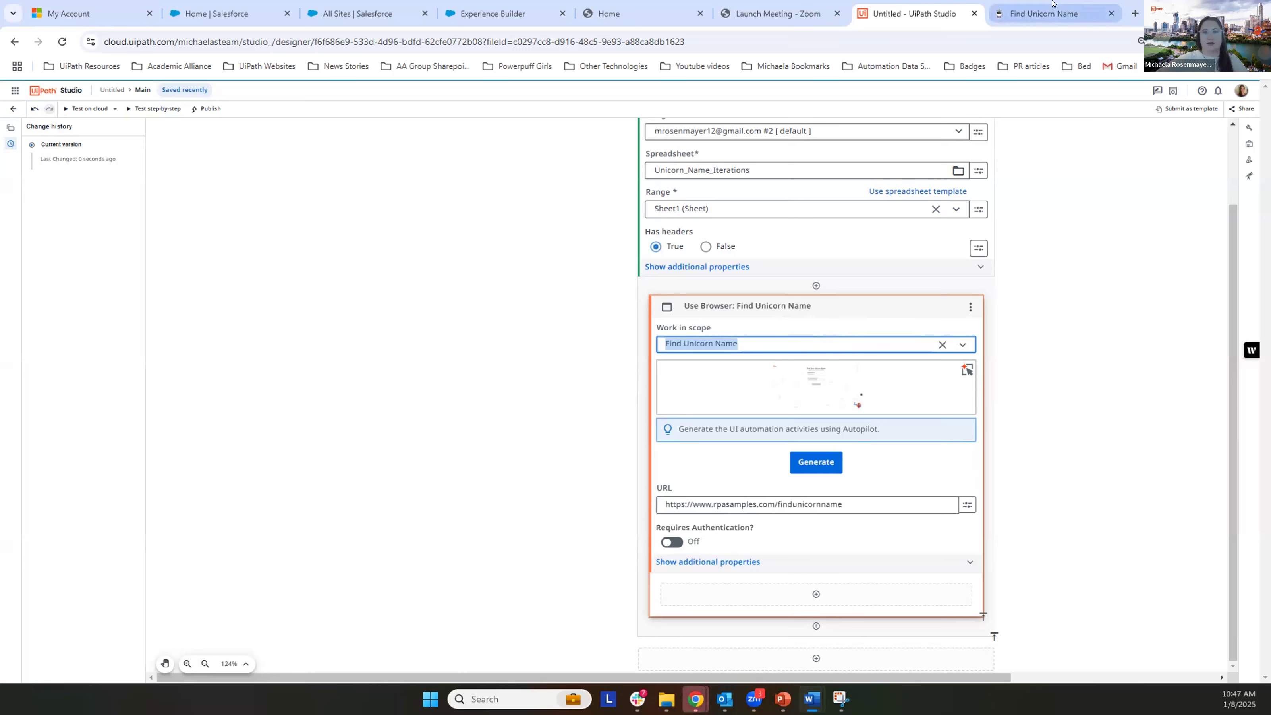
Step: Examine the form on the Find Unicorn Name page, and review the loop and Use Browser settings back in UiPath Studio
mouse_move(1062, 14)
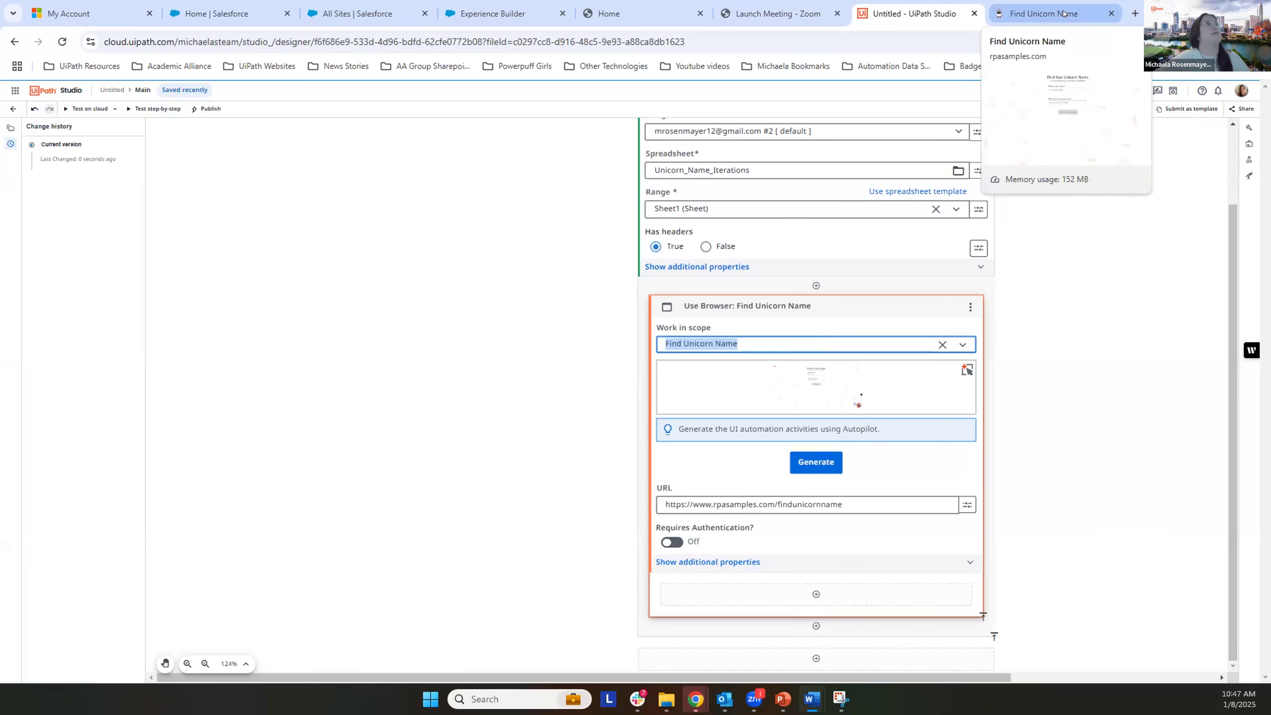
left_click(1061, 14)
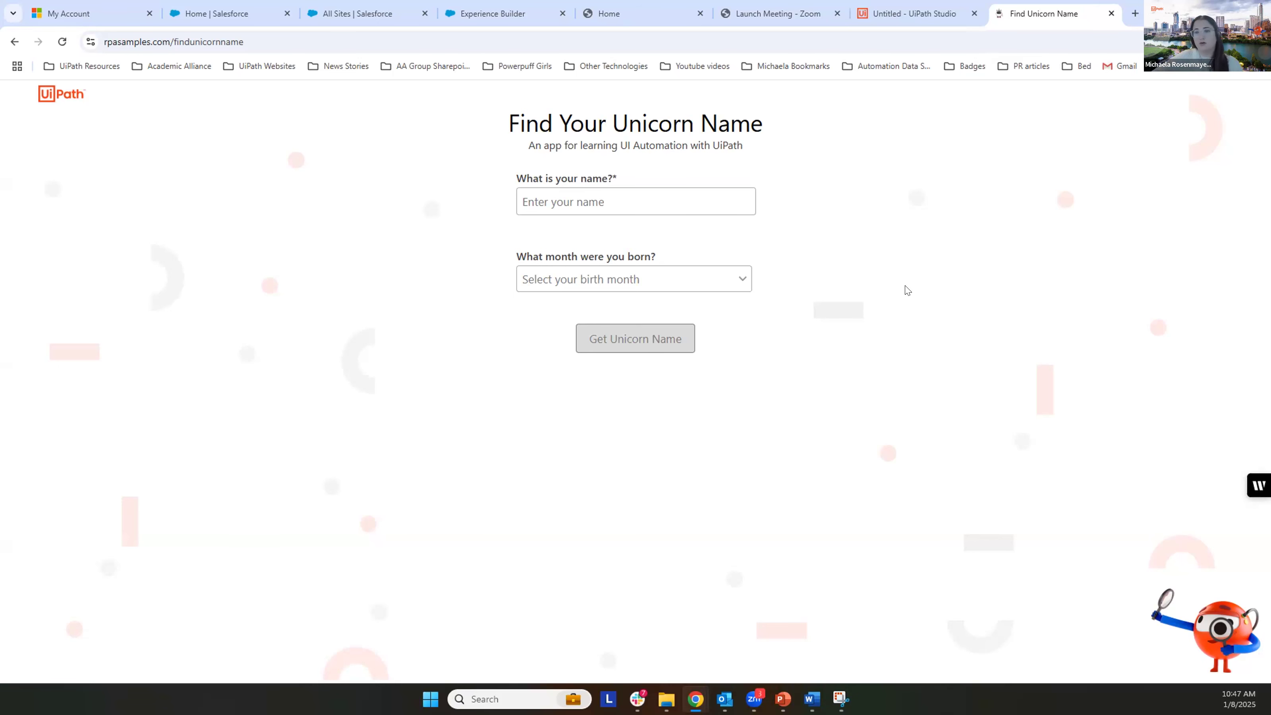
left_click(931, 8)
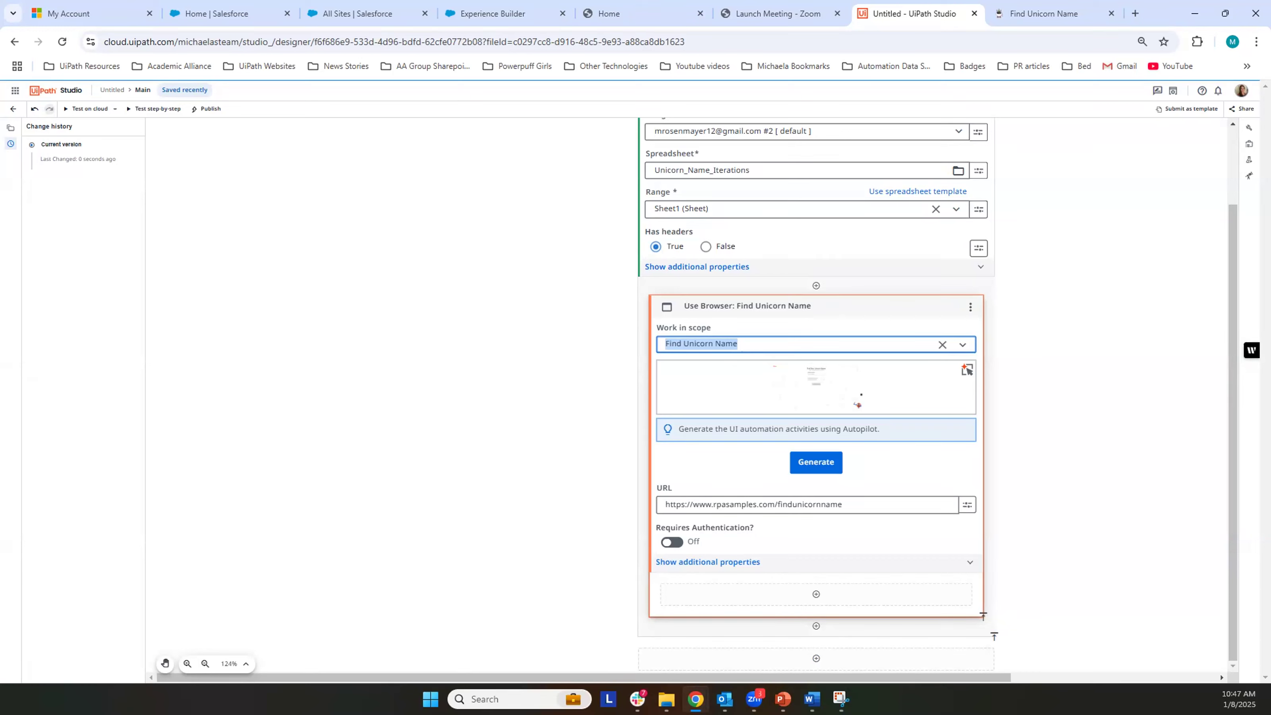
left_click(1040, 228)
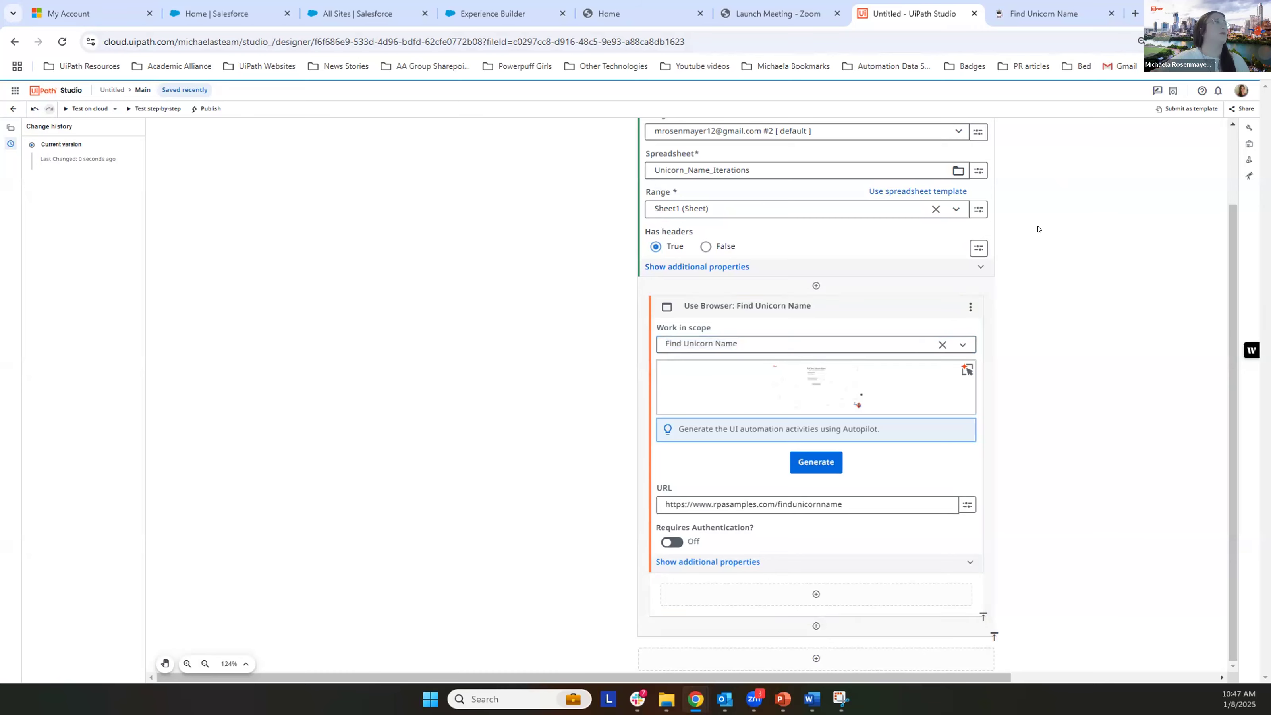
scroll(1038, 230, "up", 2)
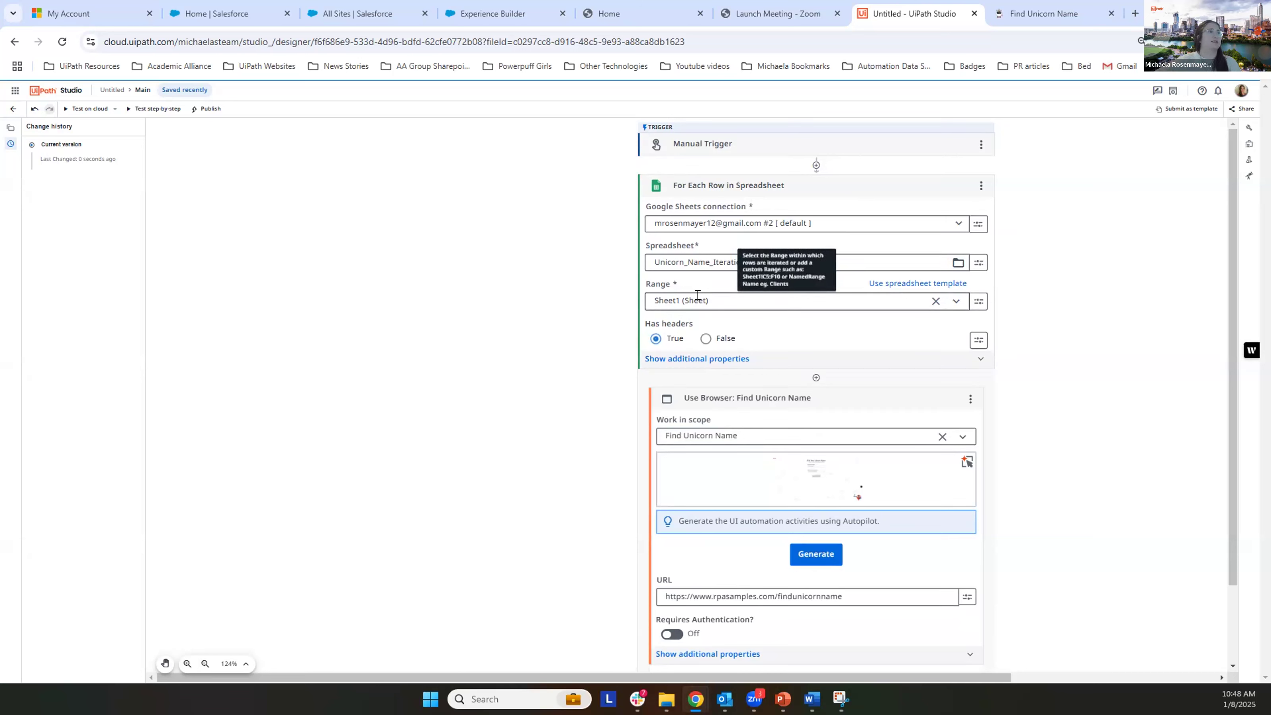
scroll(697, 294, "down", 2)
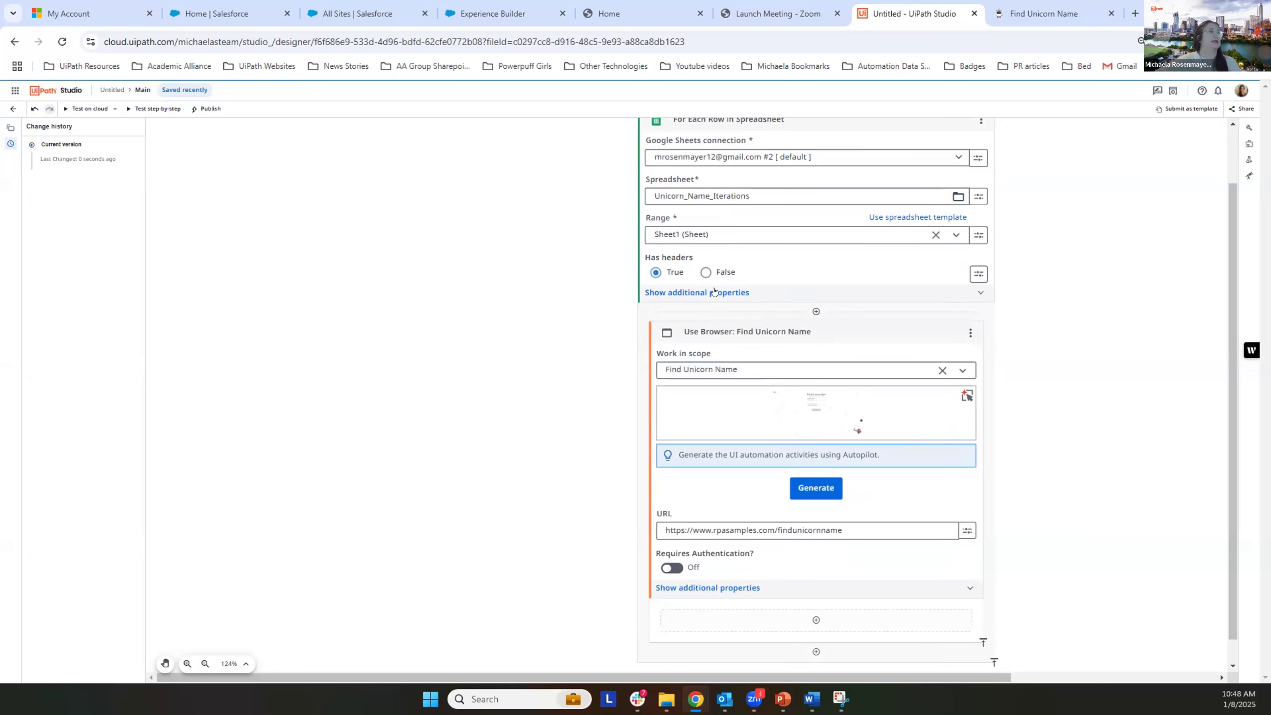
left_click(817, 311)
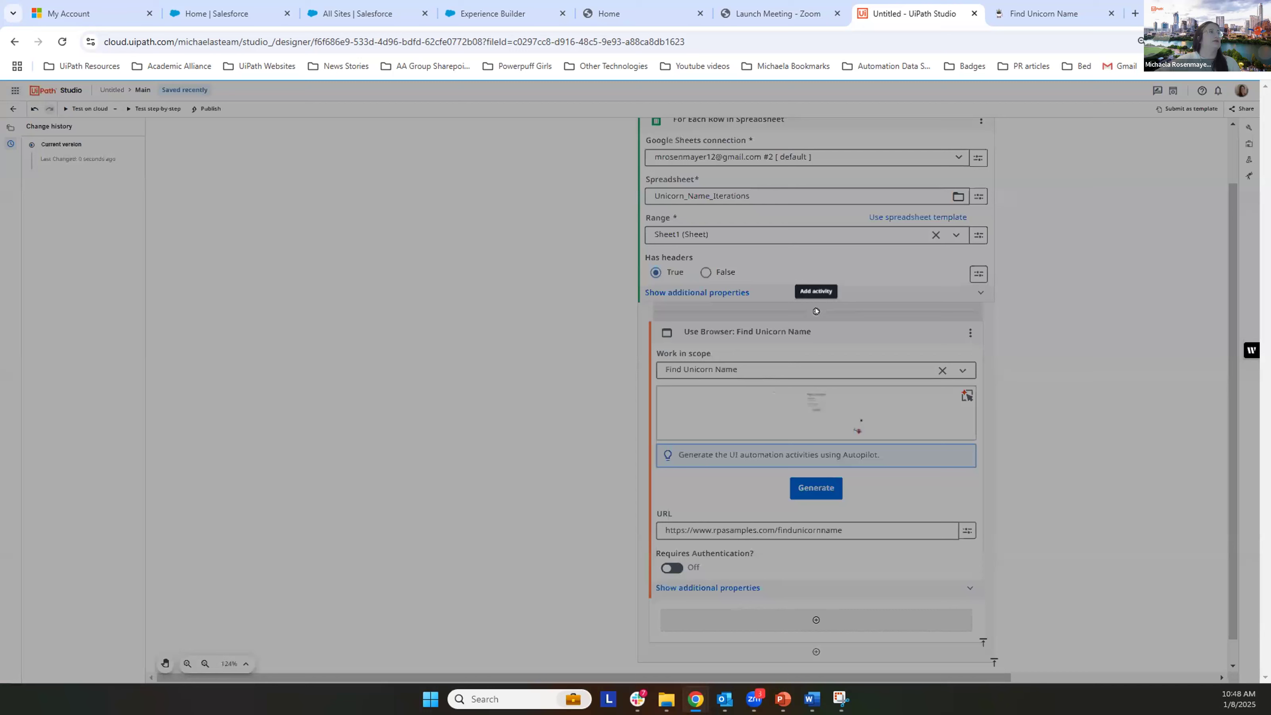
type("u")
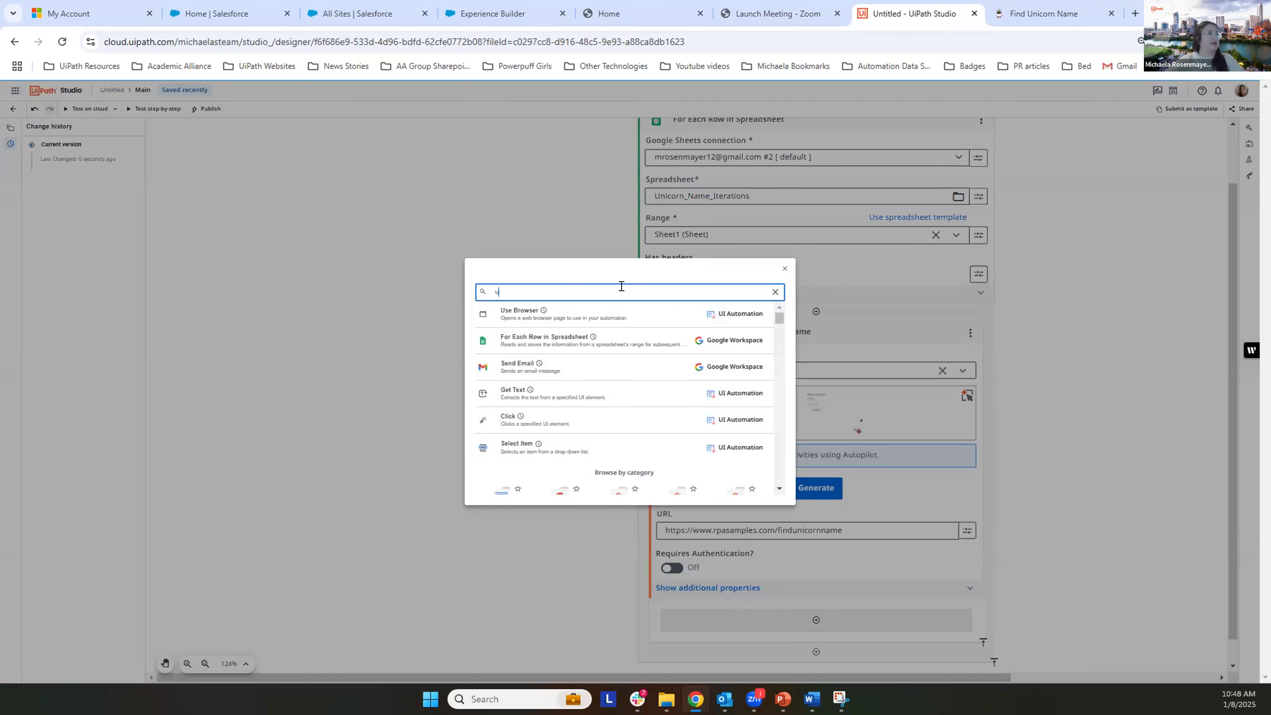
type("se browser")
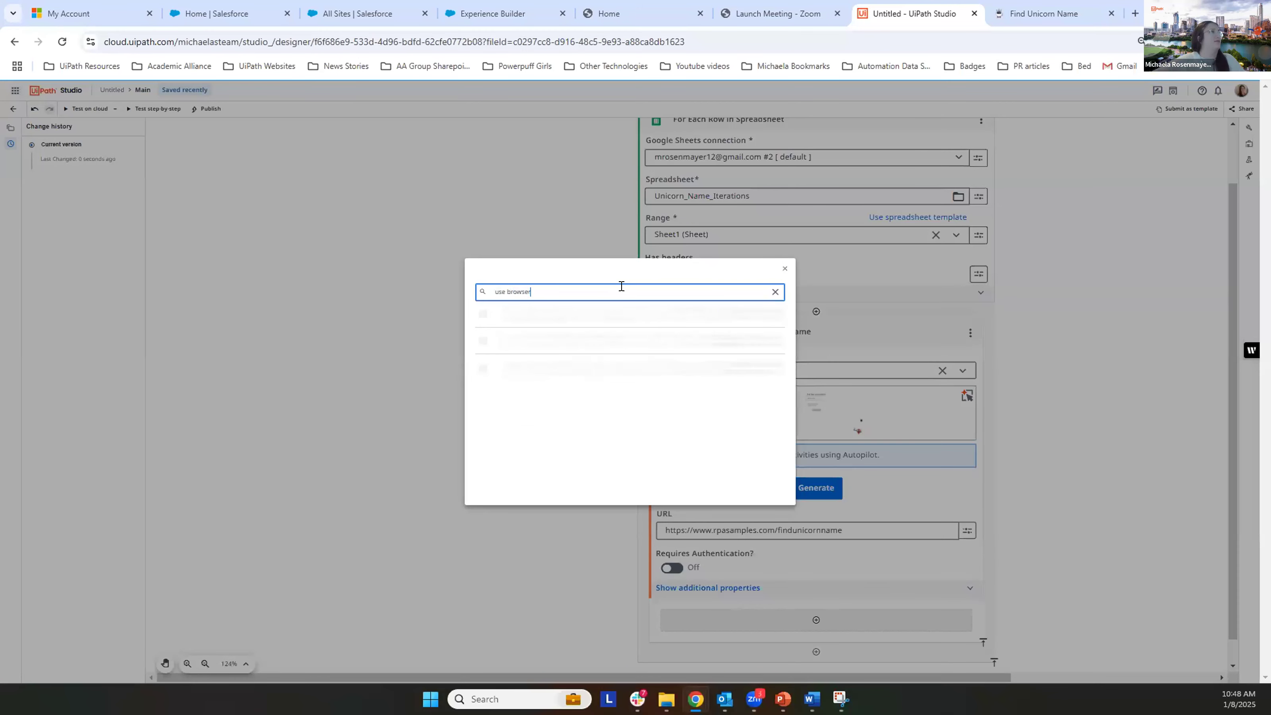
left_click(778, 271)
Step: Review the Find Unicorn Name page and the Work in scope choices of the Use Browser activity in UiPath Studio
left_click(1036, 13)
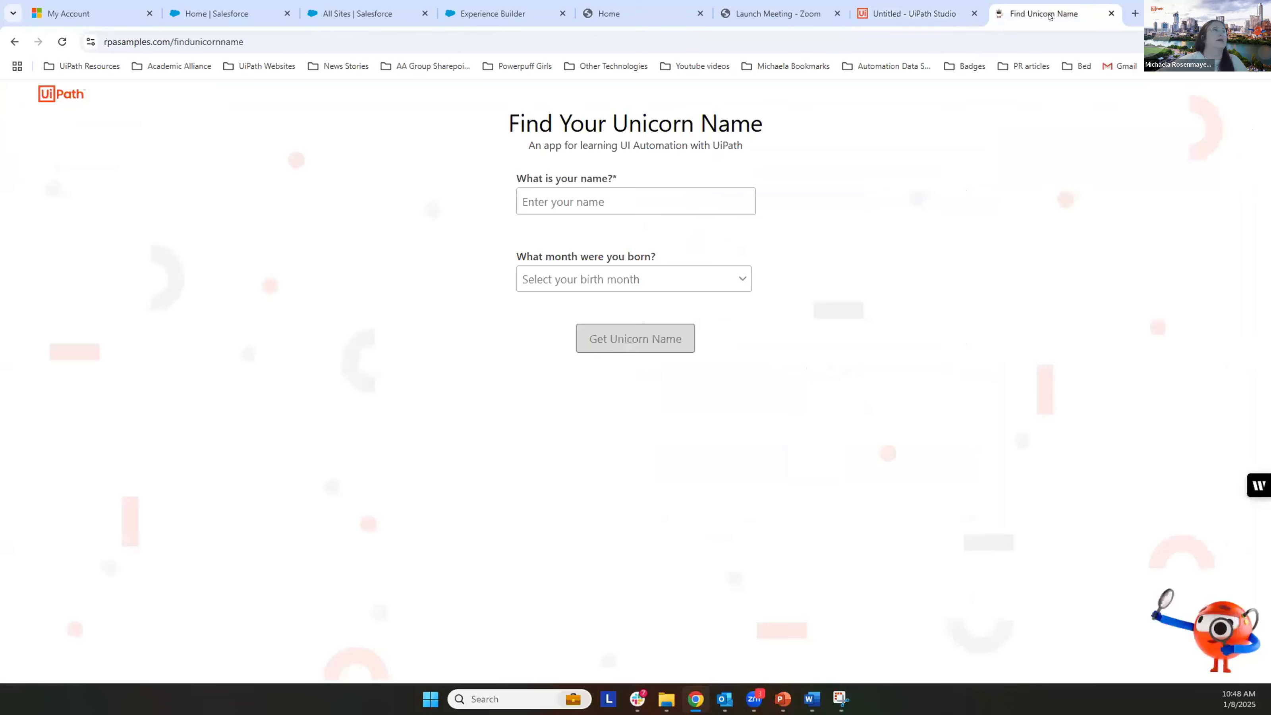
left_click(953, 31)
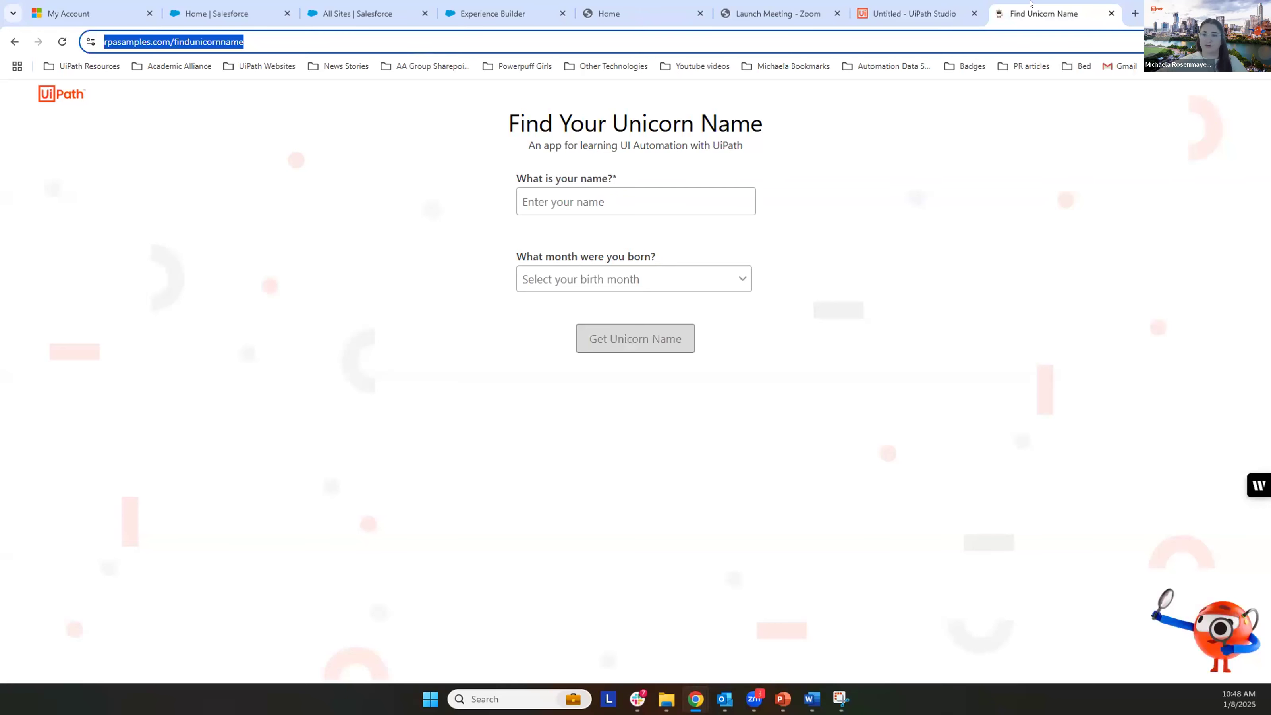
left_click(927, 16)
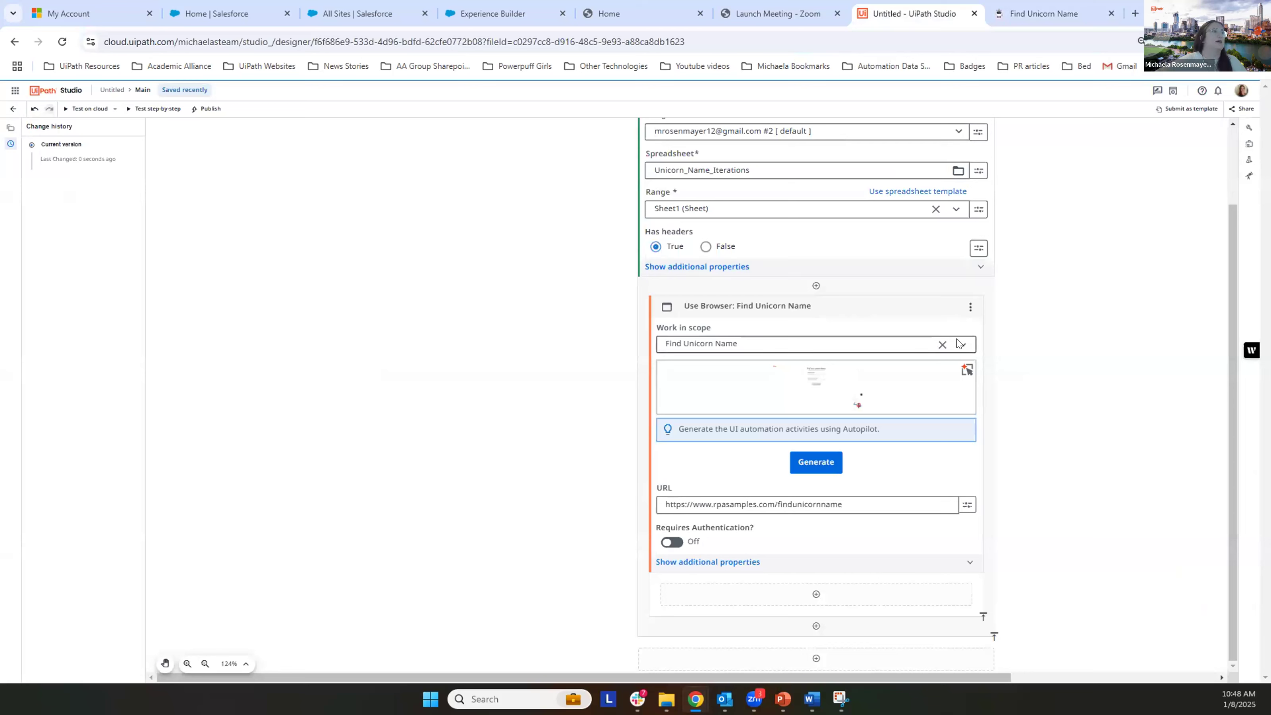
left_click(857, 345)
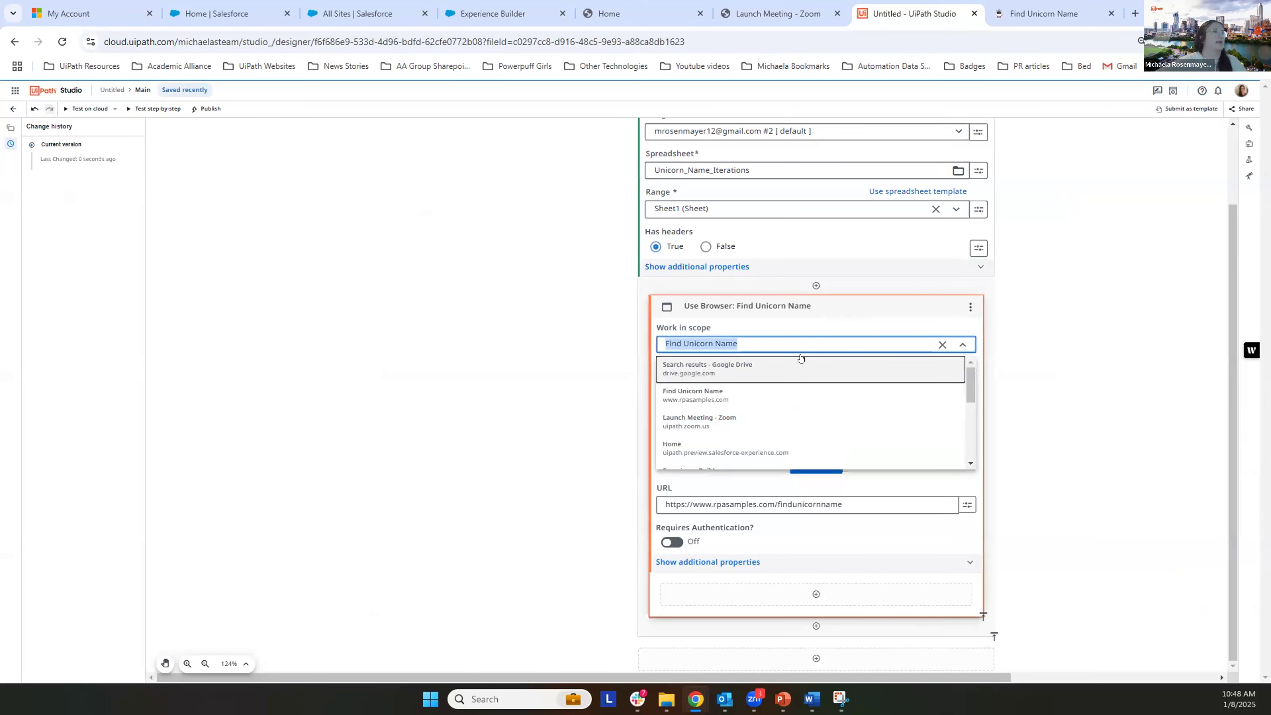
left_click(1104, 353)
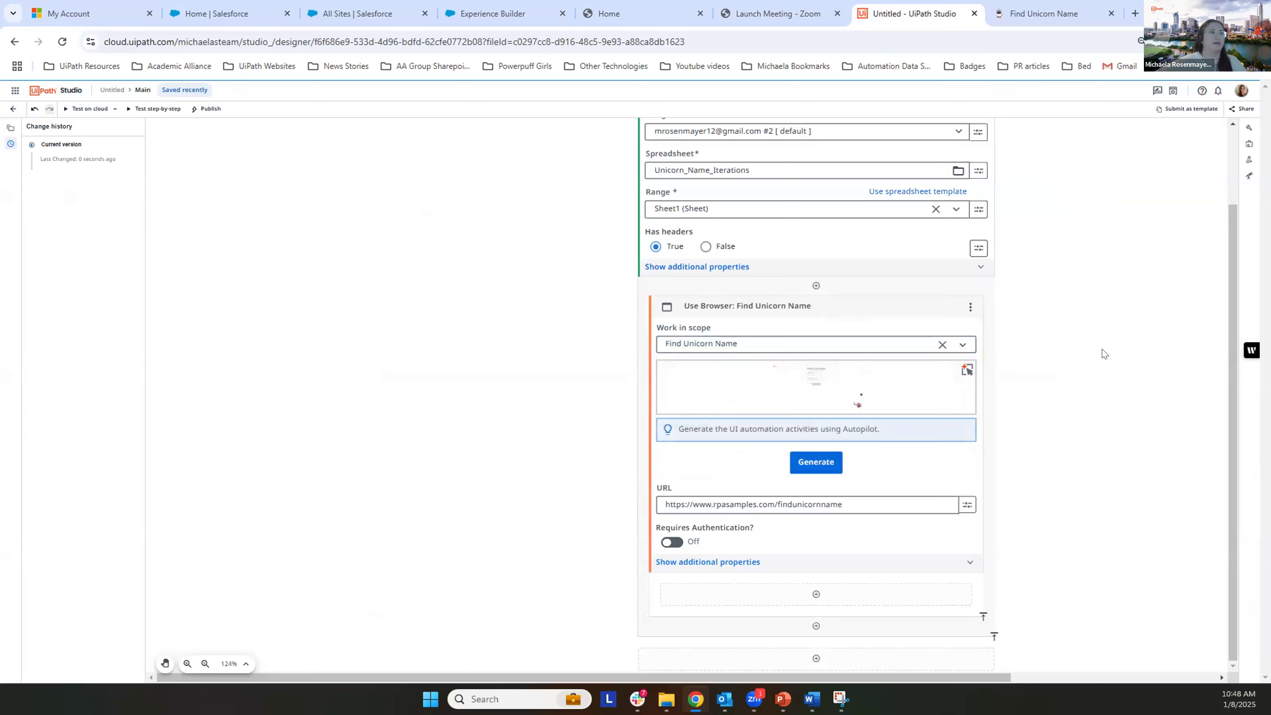
key("alt+Tab")
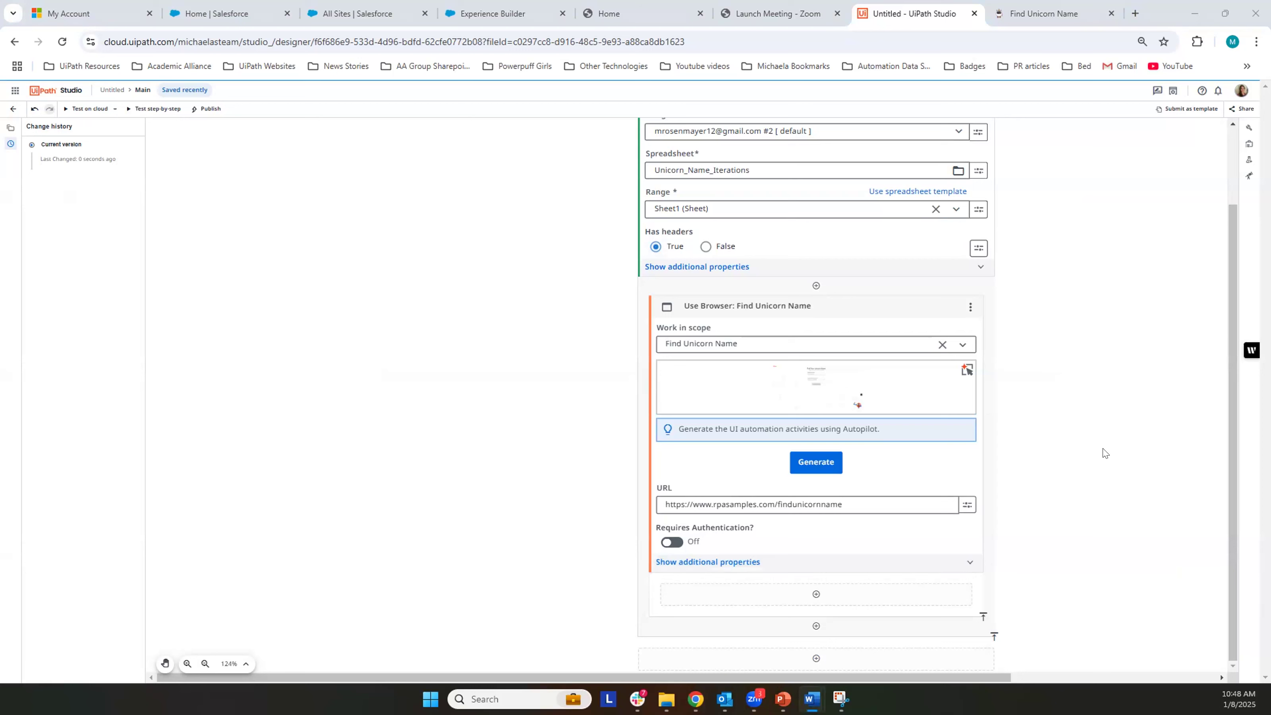
Step: Add a Type Into activity inside the Use Browser: Find Unicorn Name activity
left_click(812, 593)
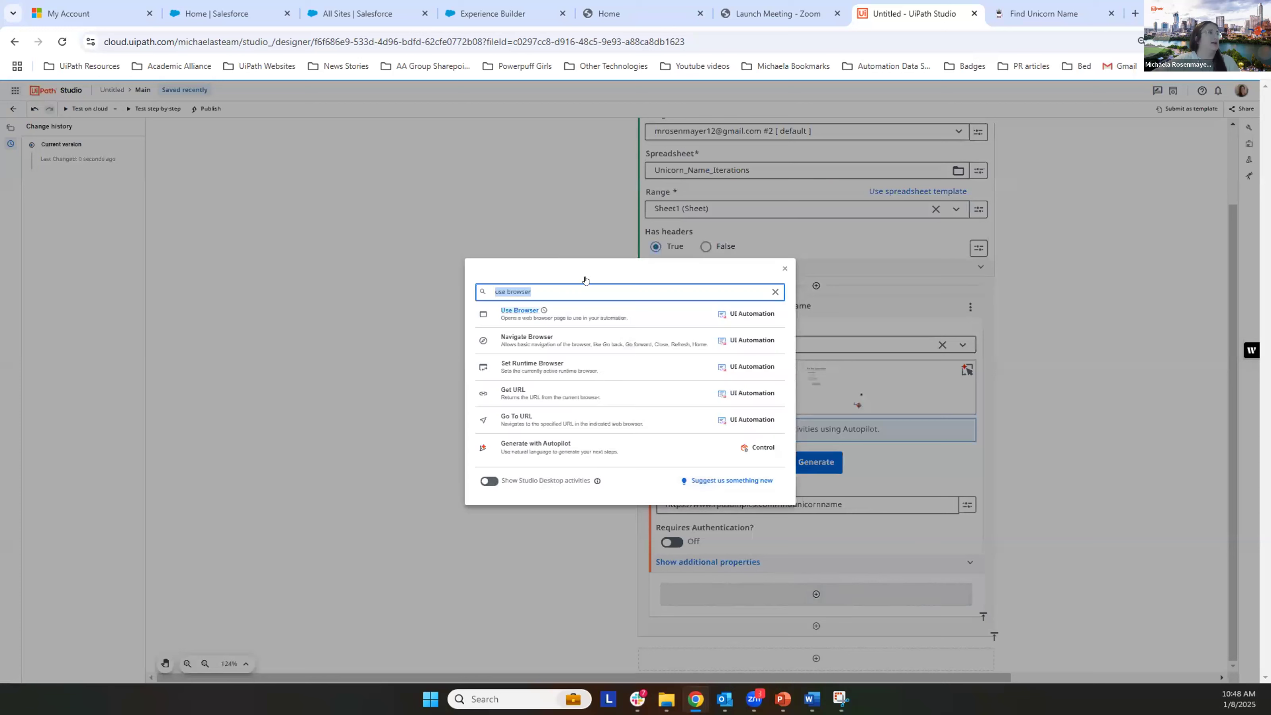
type("type into")
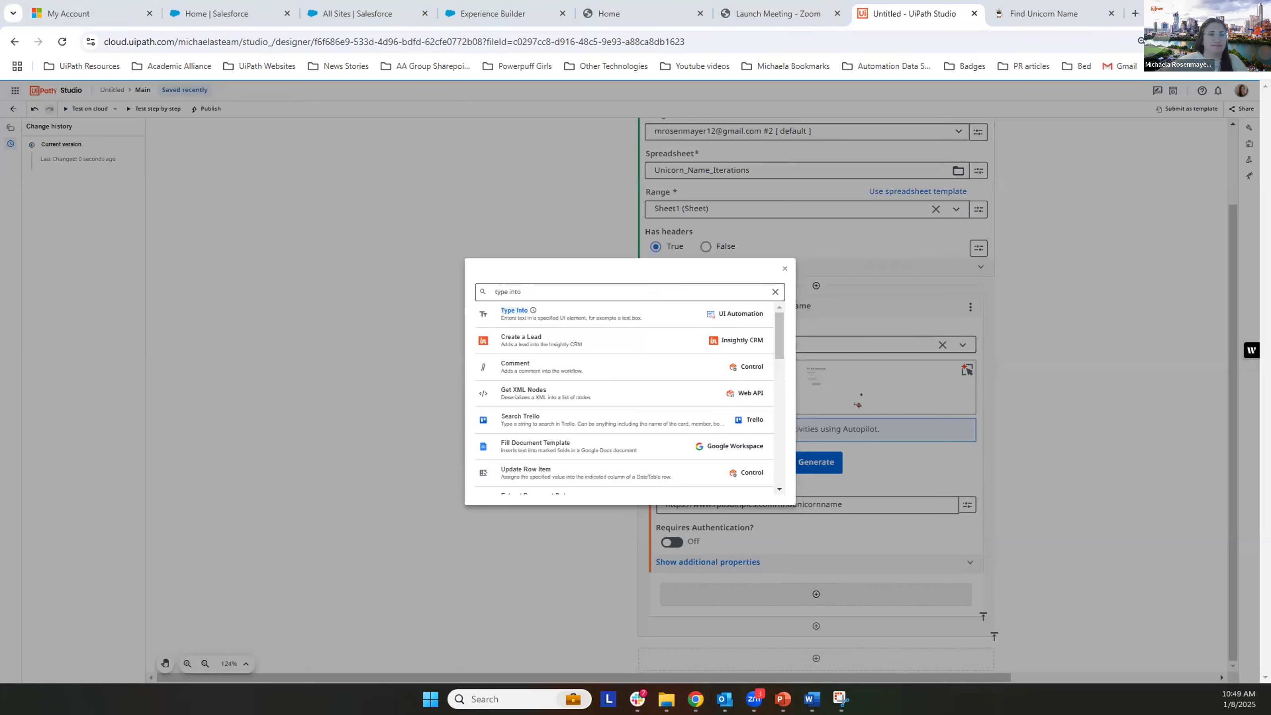
mouse_move(654, 575)
left_mouse_down()
mouse_move(845, 608)
mouse_move(972, 605)
left_mouse_up()
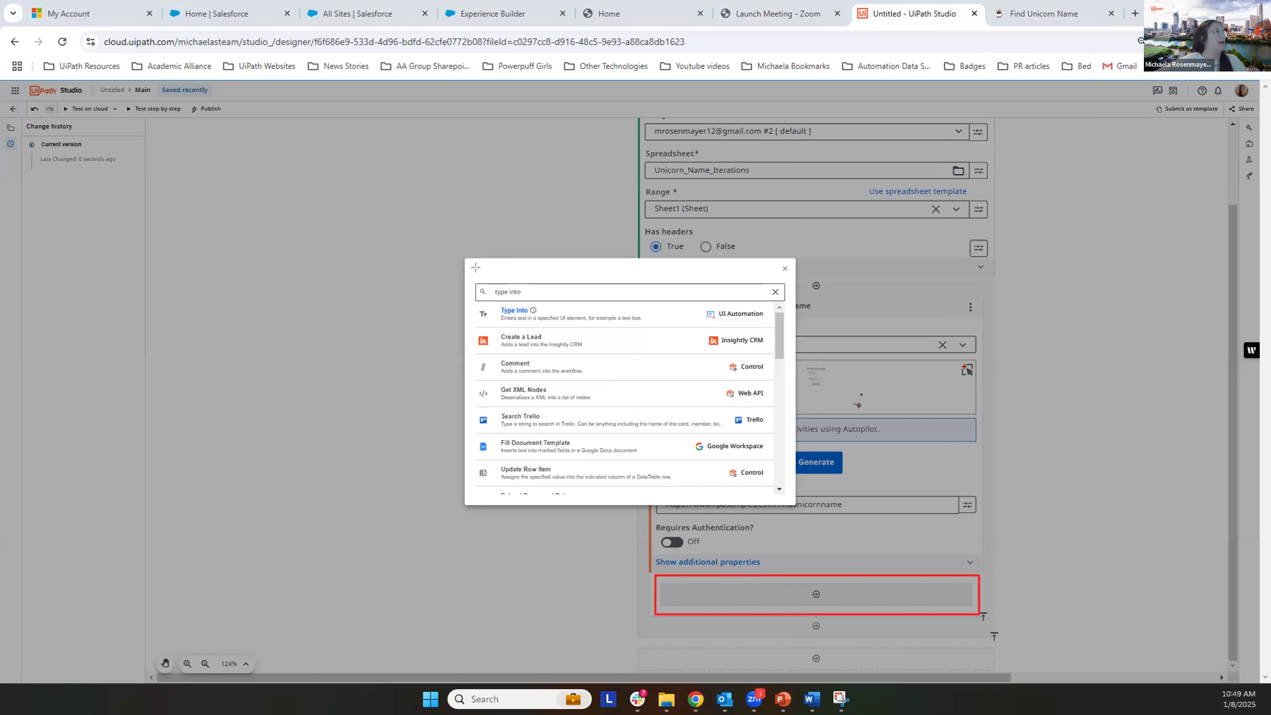
left_click_drag(479, 278, 763, 319)
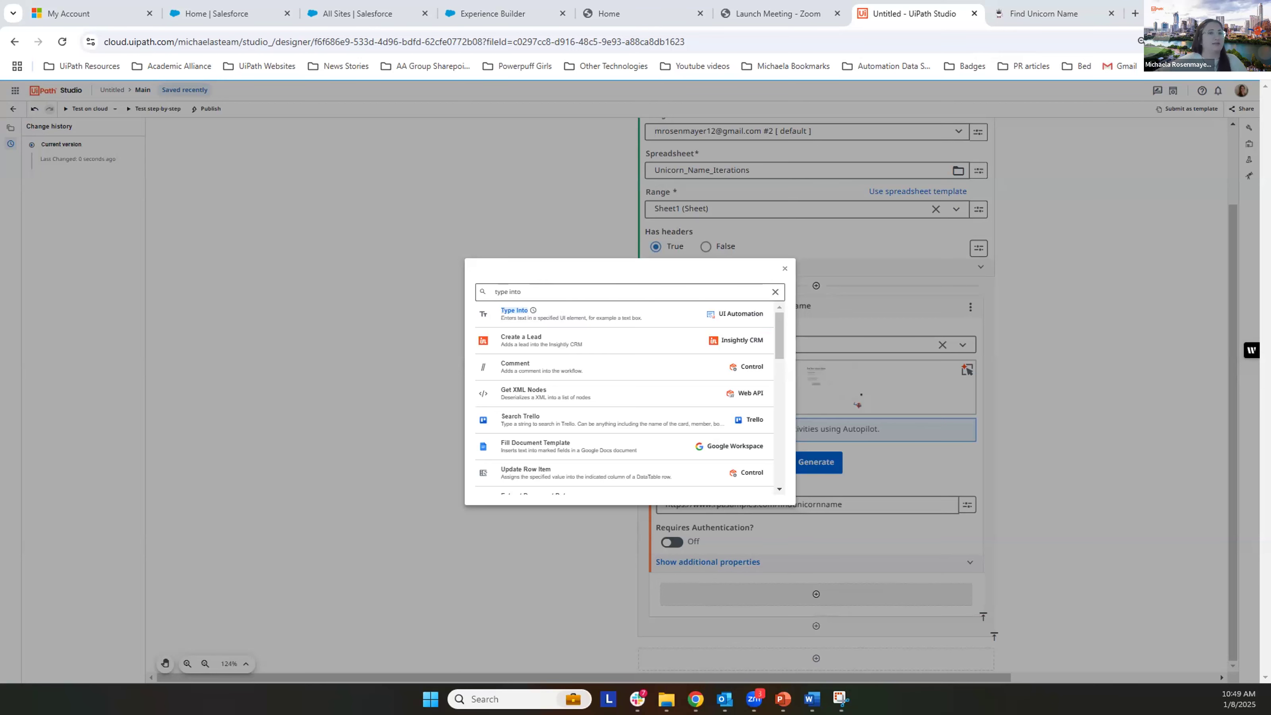
left_click(617, 312)
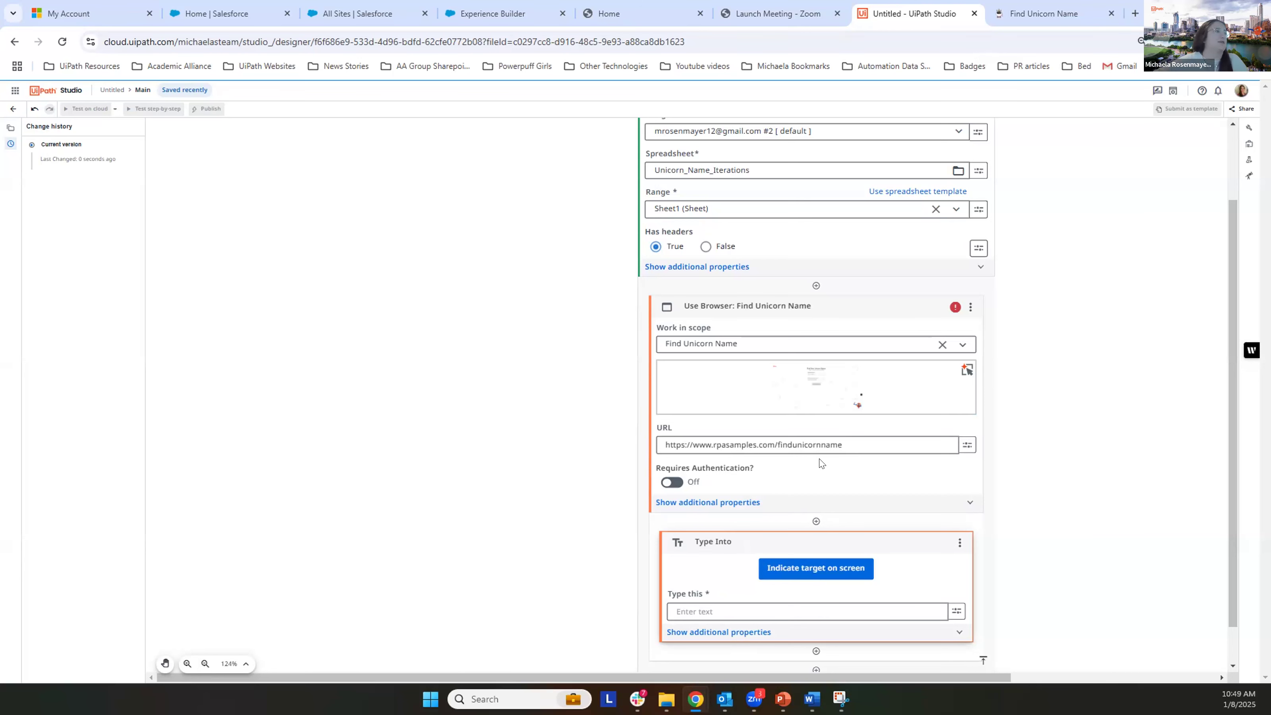
Step: Indicate the "What is your name?" text box on the Find Unicorn Name page as the Type Into target and confirm the selection
scroll(821, 464, "down", 1)
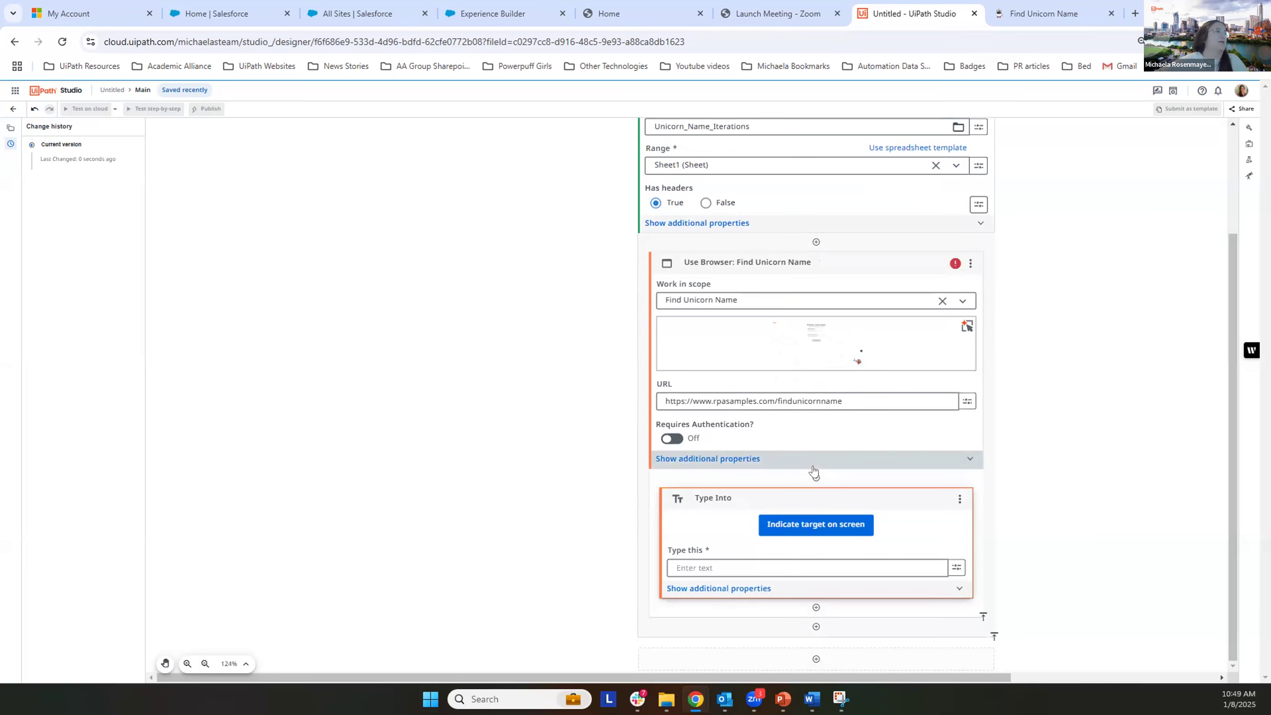
left_click(838, 523)
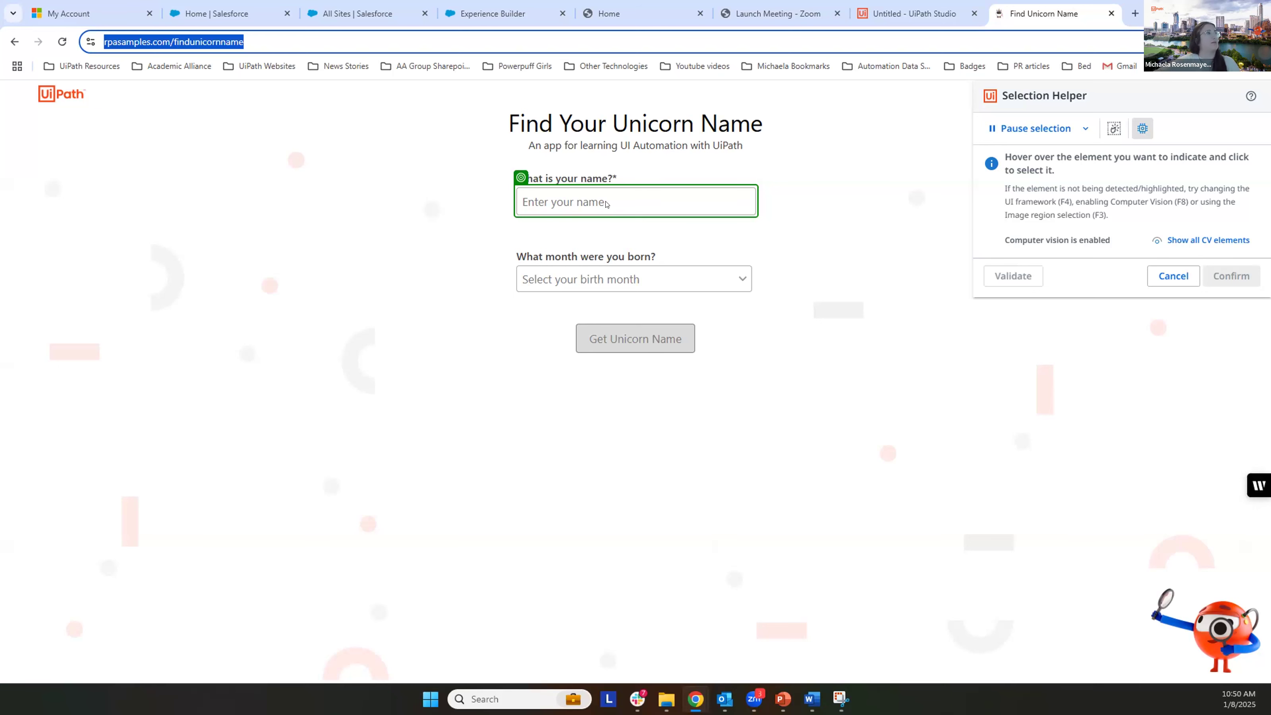
left_click(605, 204)
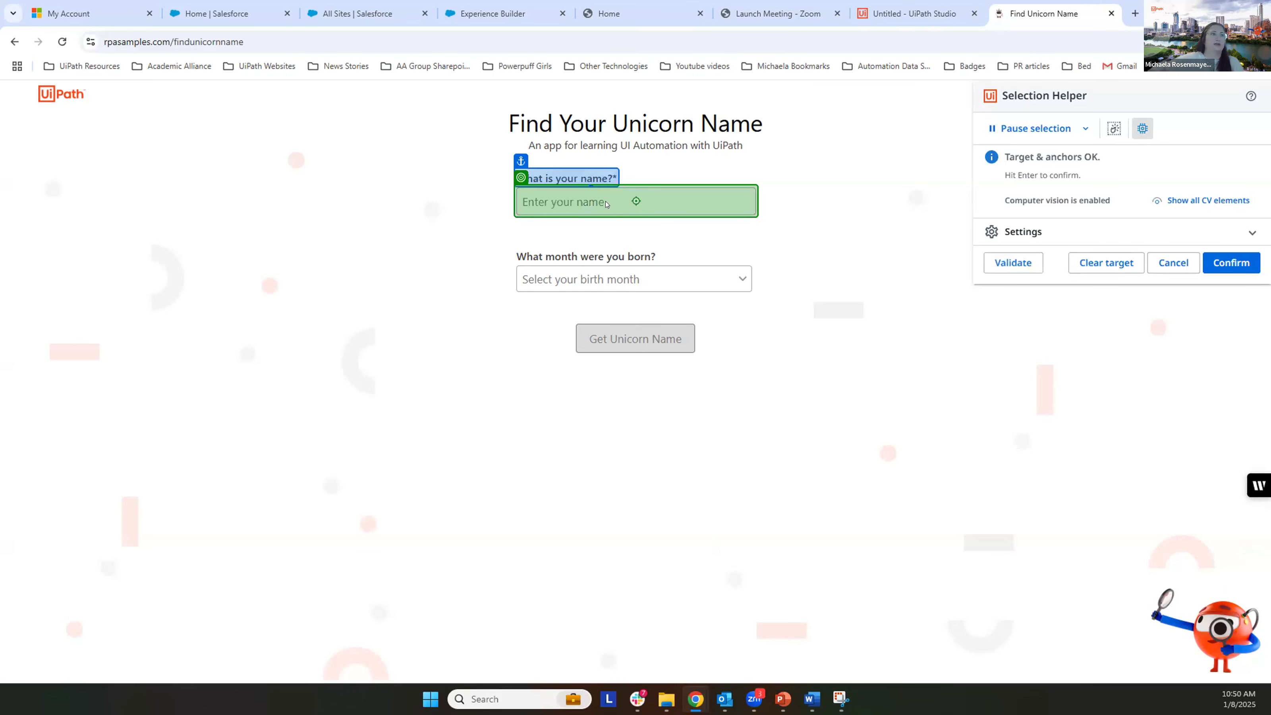
left_click(1231, 263)
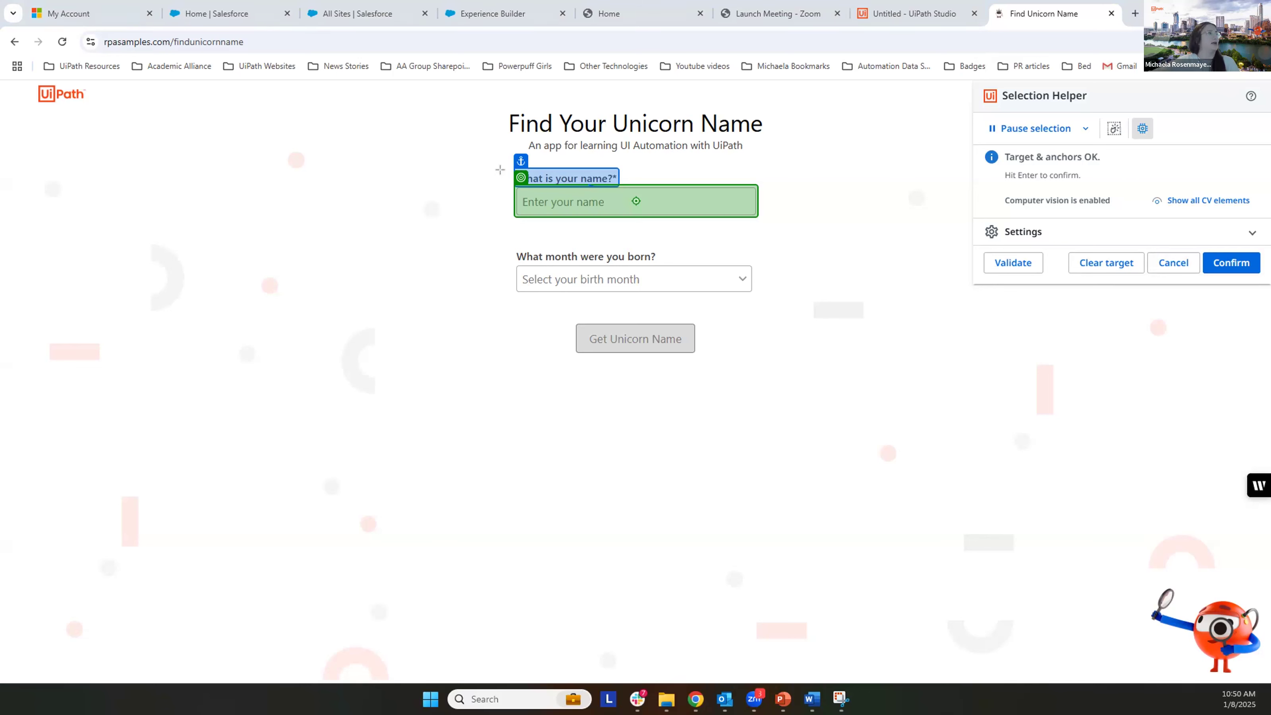
left_click_drag(508, 178, 768, 226)
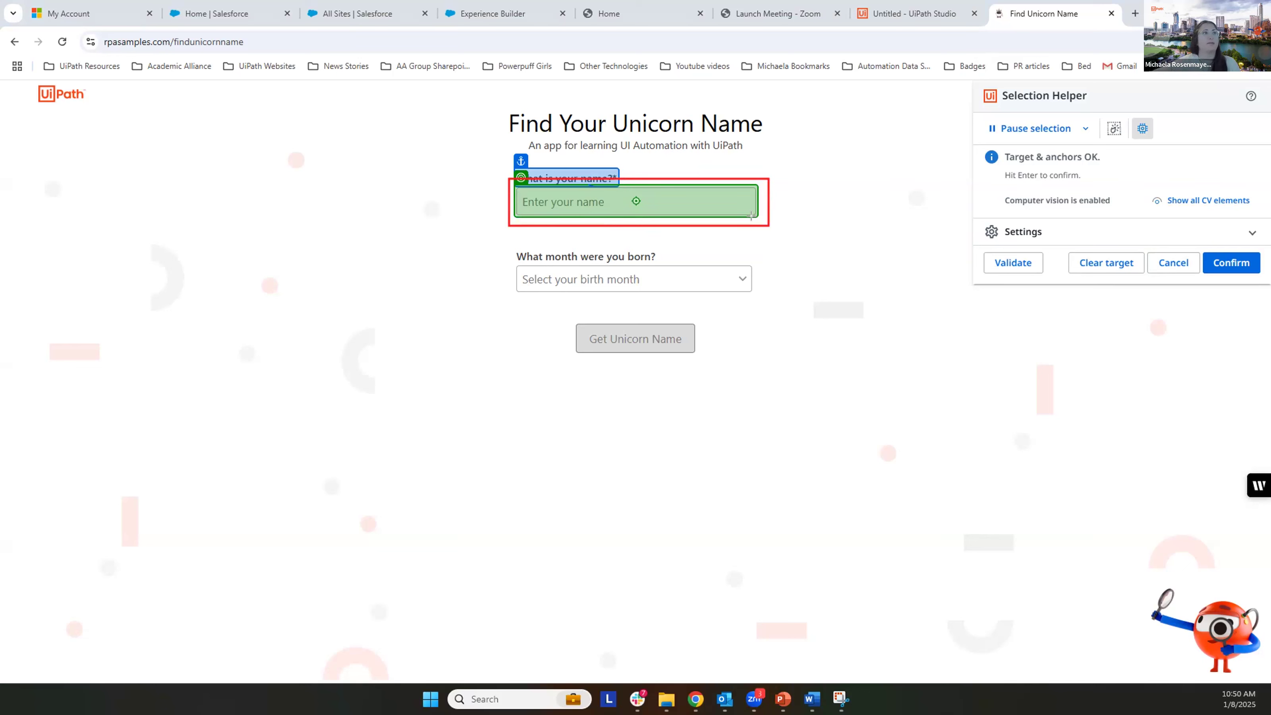
left_click_drag(1199, 240, 1252, 278)
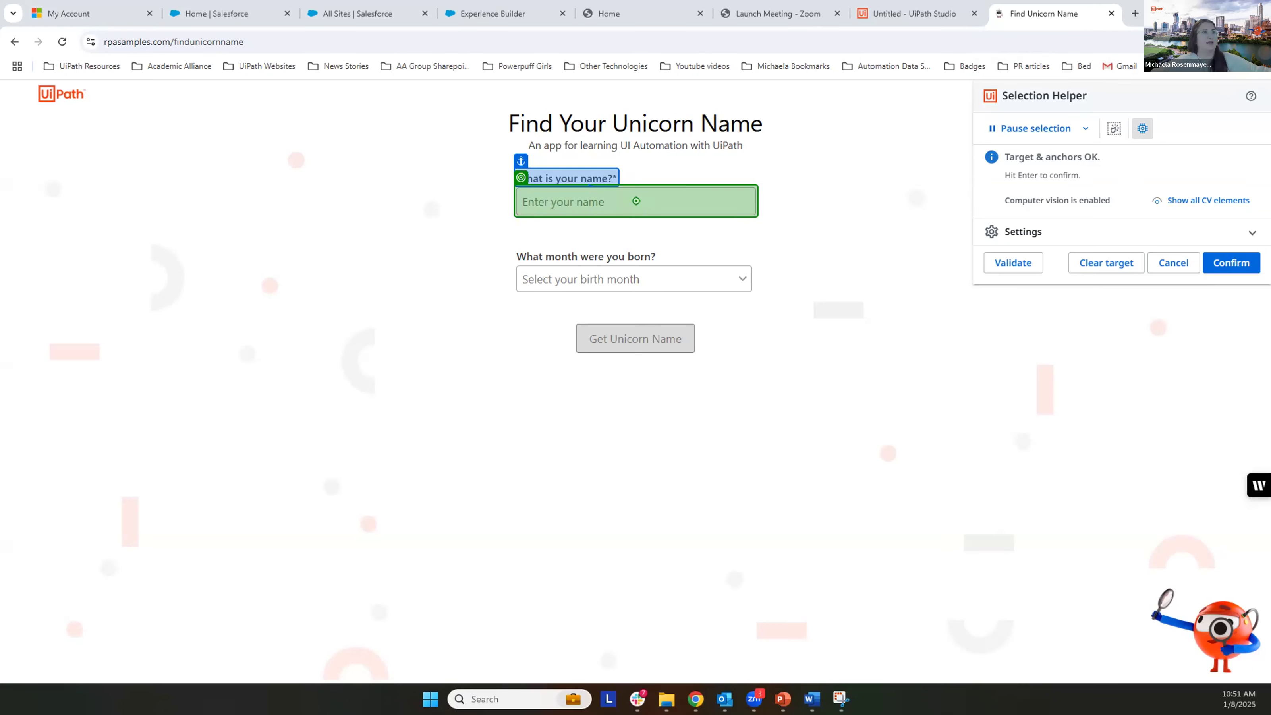
left_click(1222, 261)
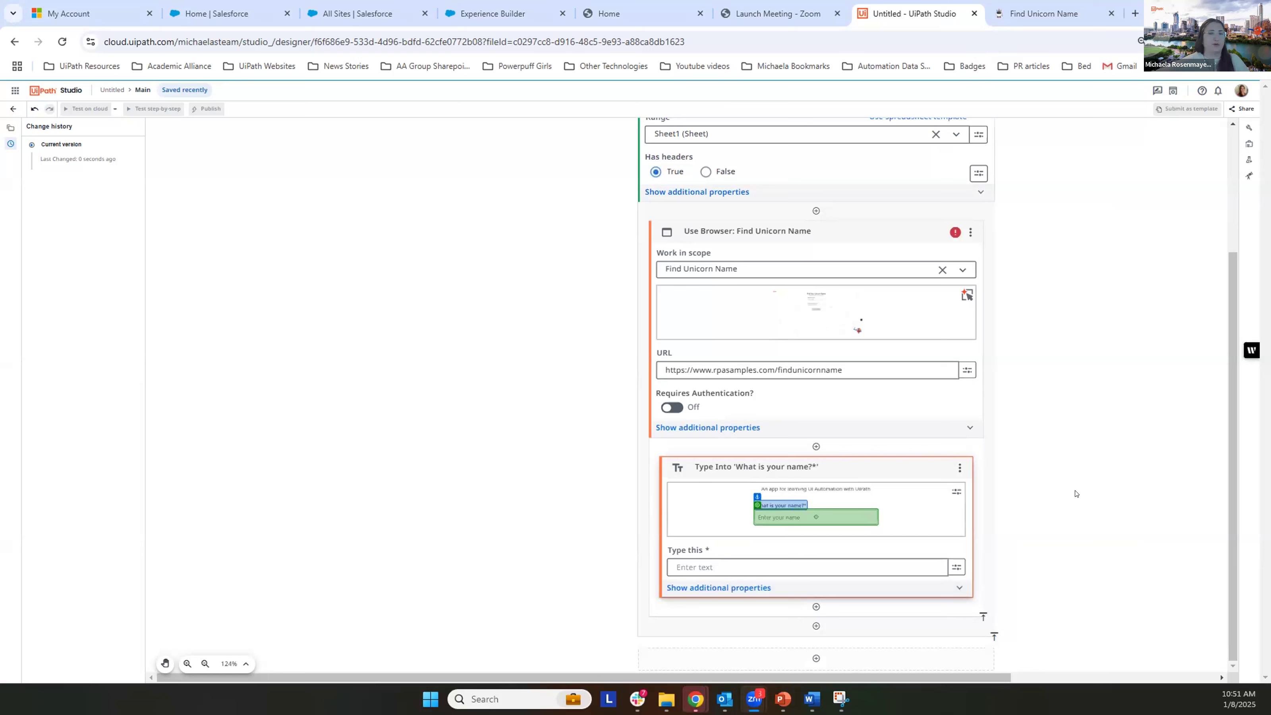
Step: Set the Type Into activity's "Type this" value to the current row's Name variable from For Each Row in Spreadsheet
left_click(911, 566)
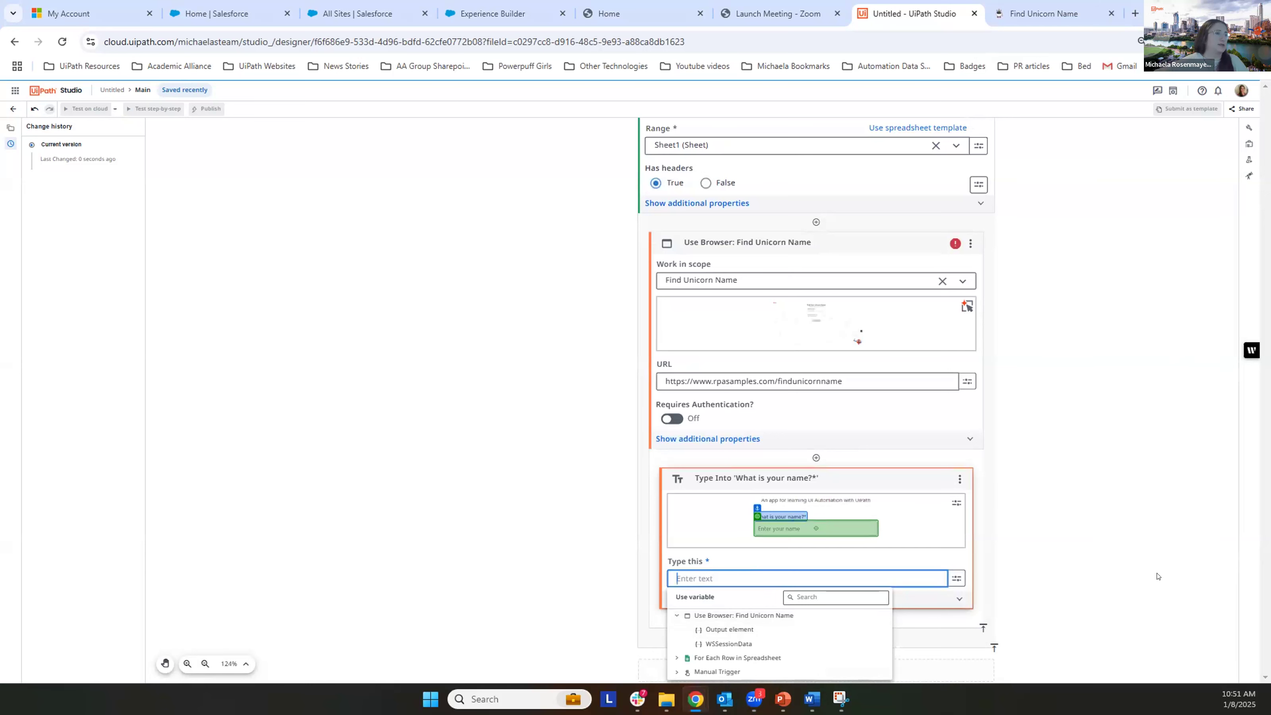
left_click(676, 657)
scroll(862, 621, "down", 2)
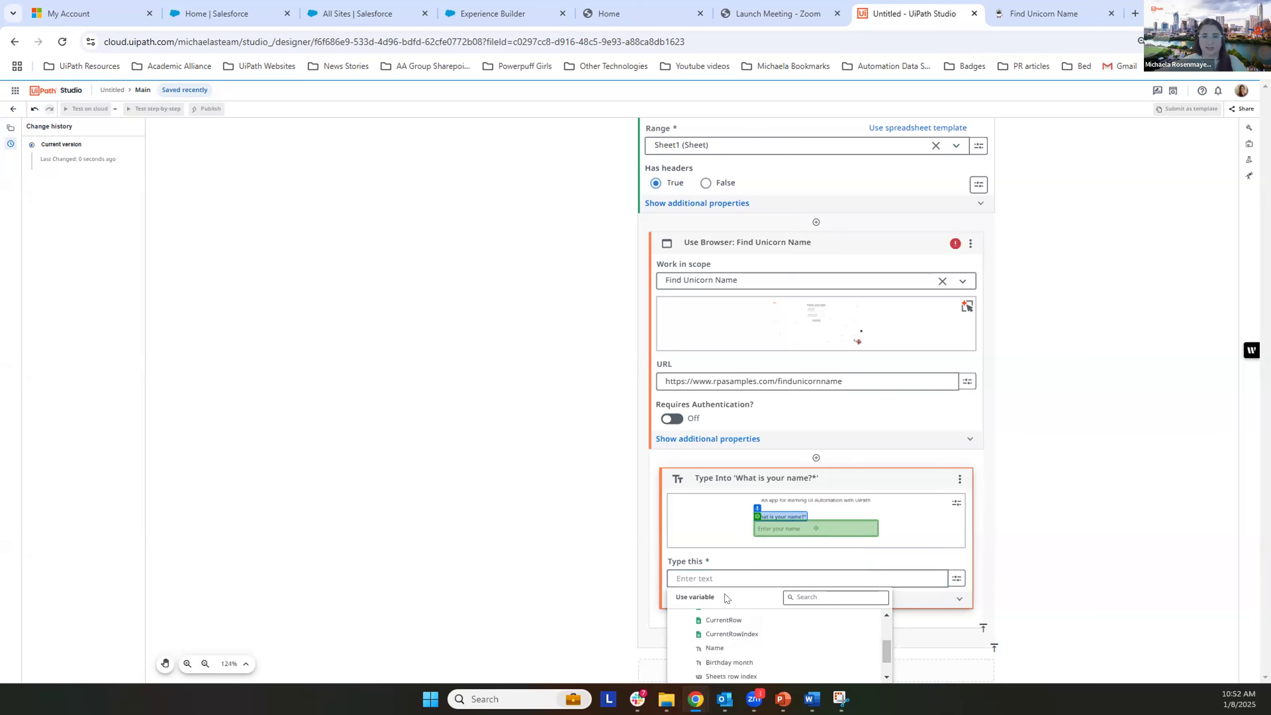
scroll(781, 634, "up", 3)
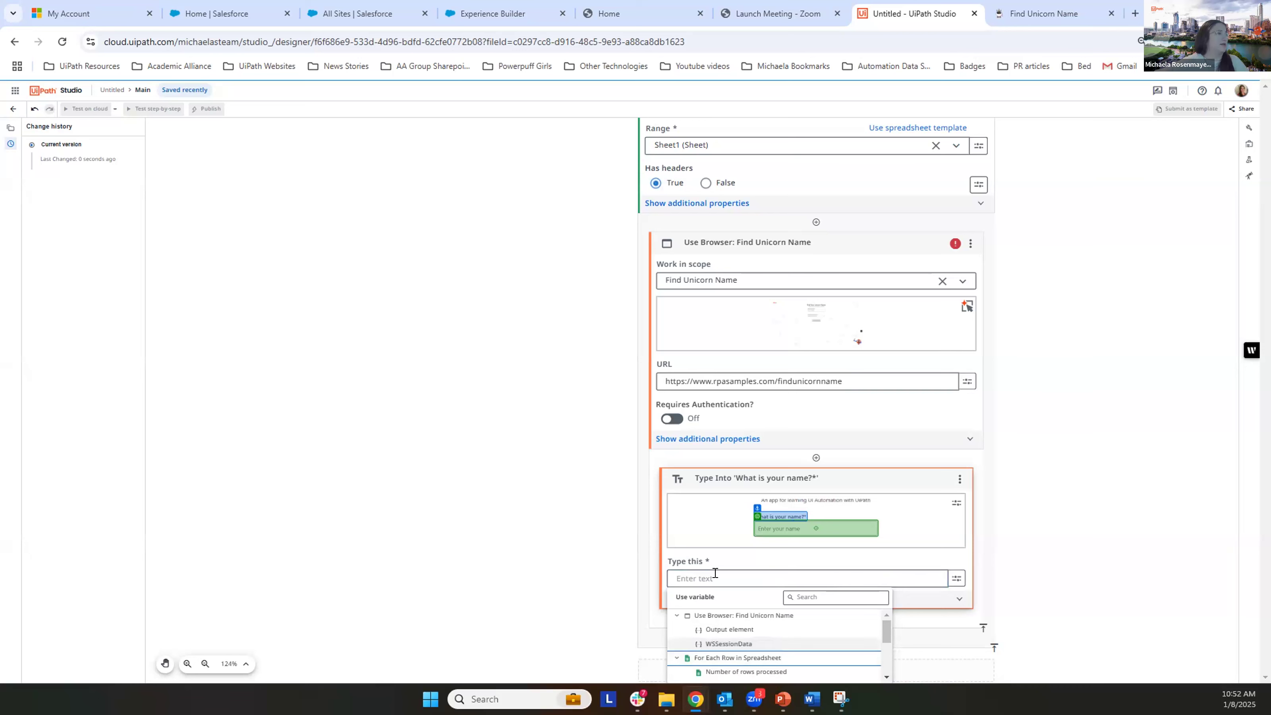
left_click(761, 578)
left_click(761, 577)
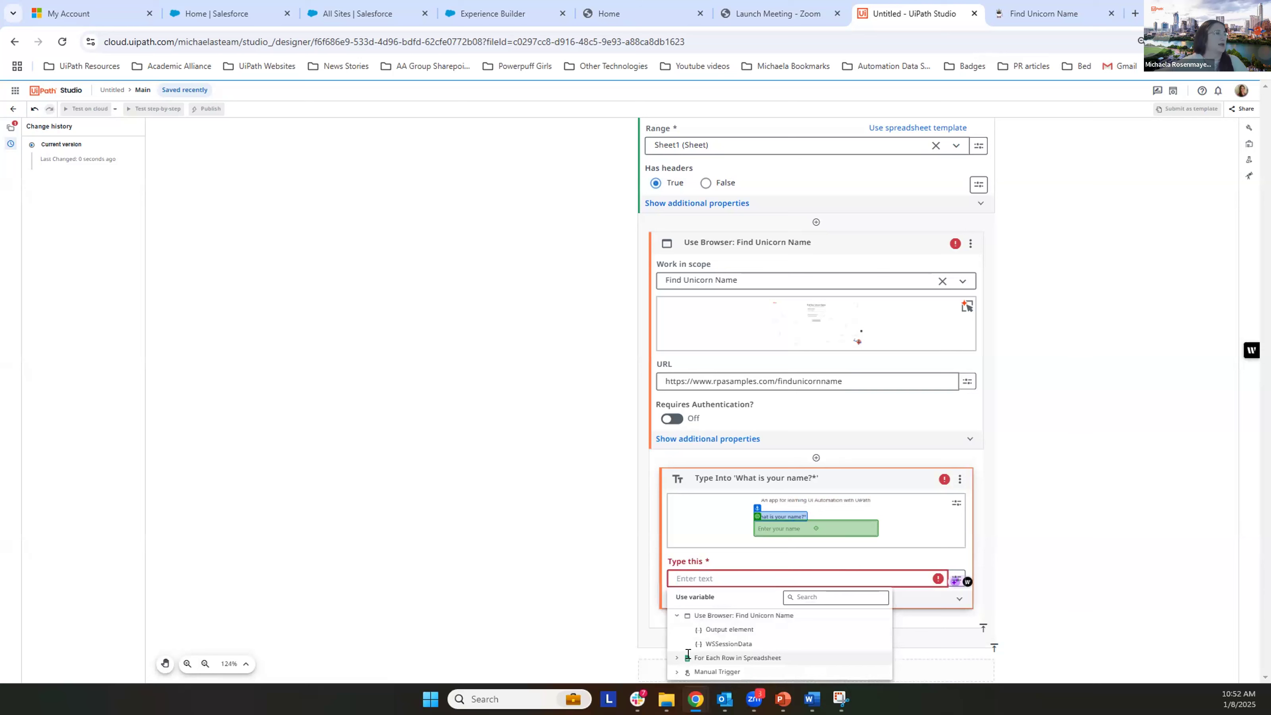
left_click(676, 657)
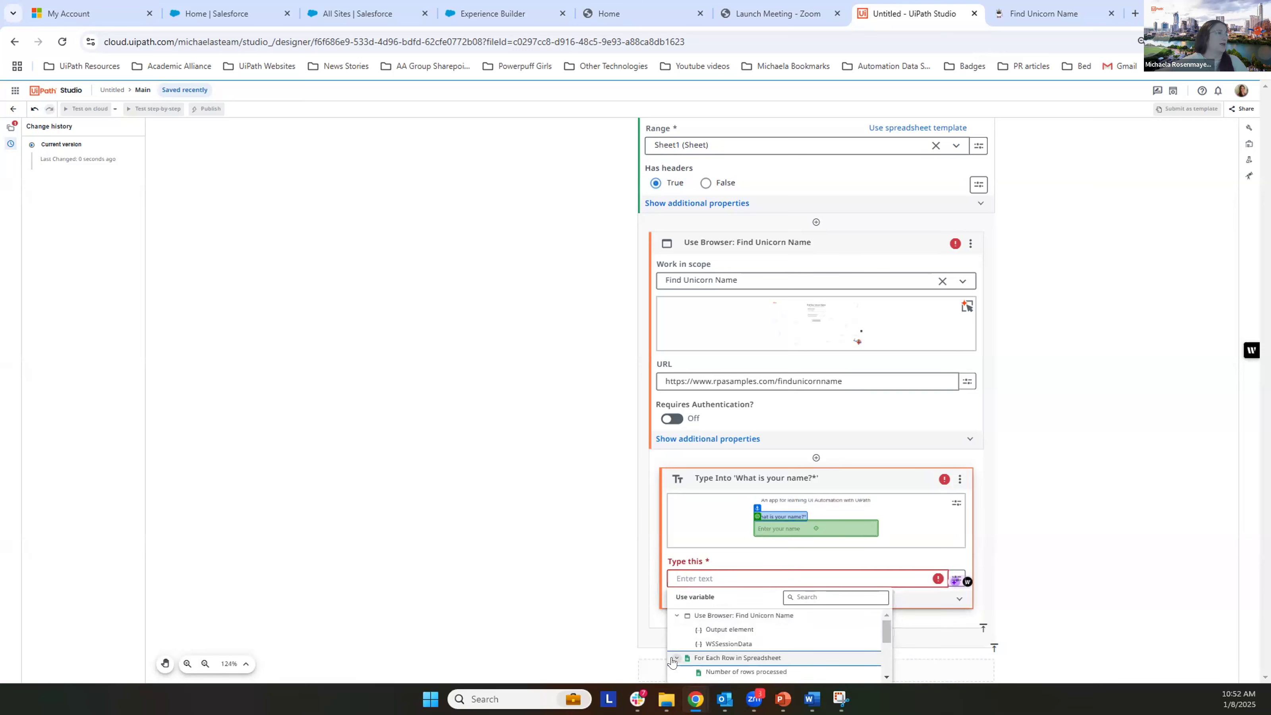
scroll(740, 635, "down", 2)
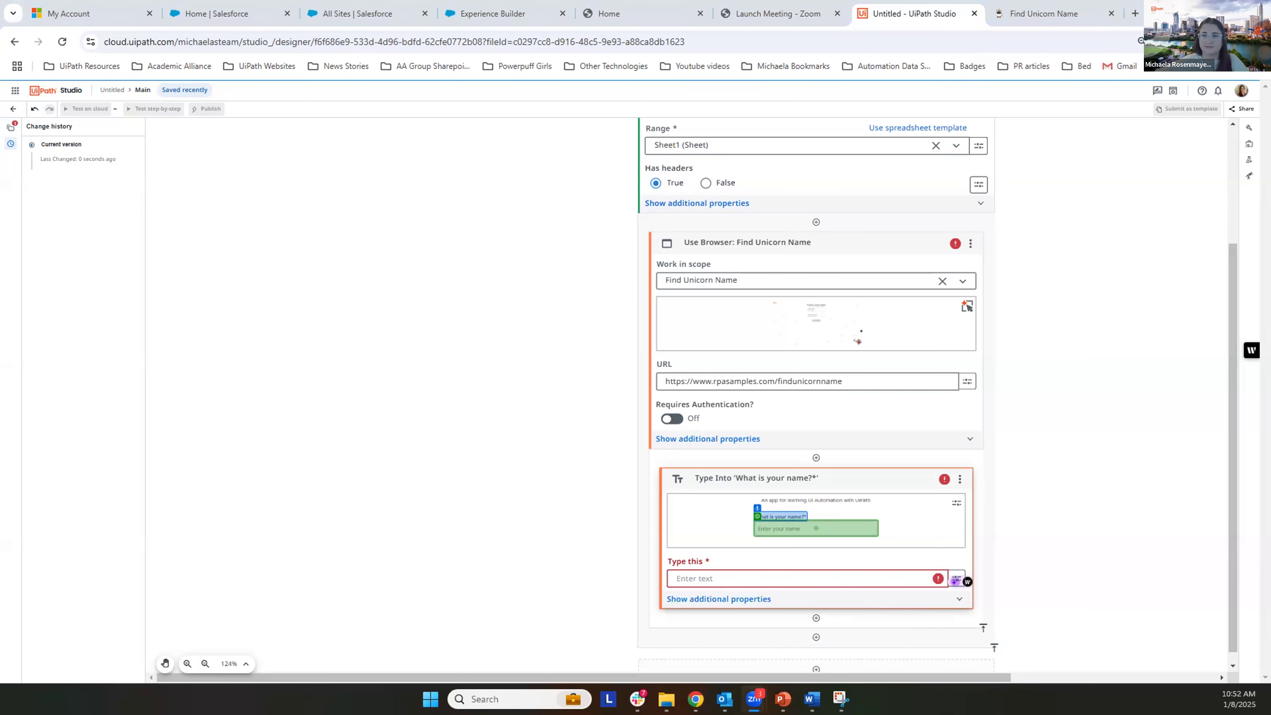
left_click(858, 578)
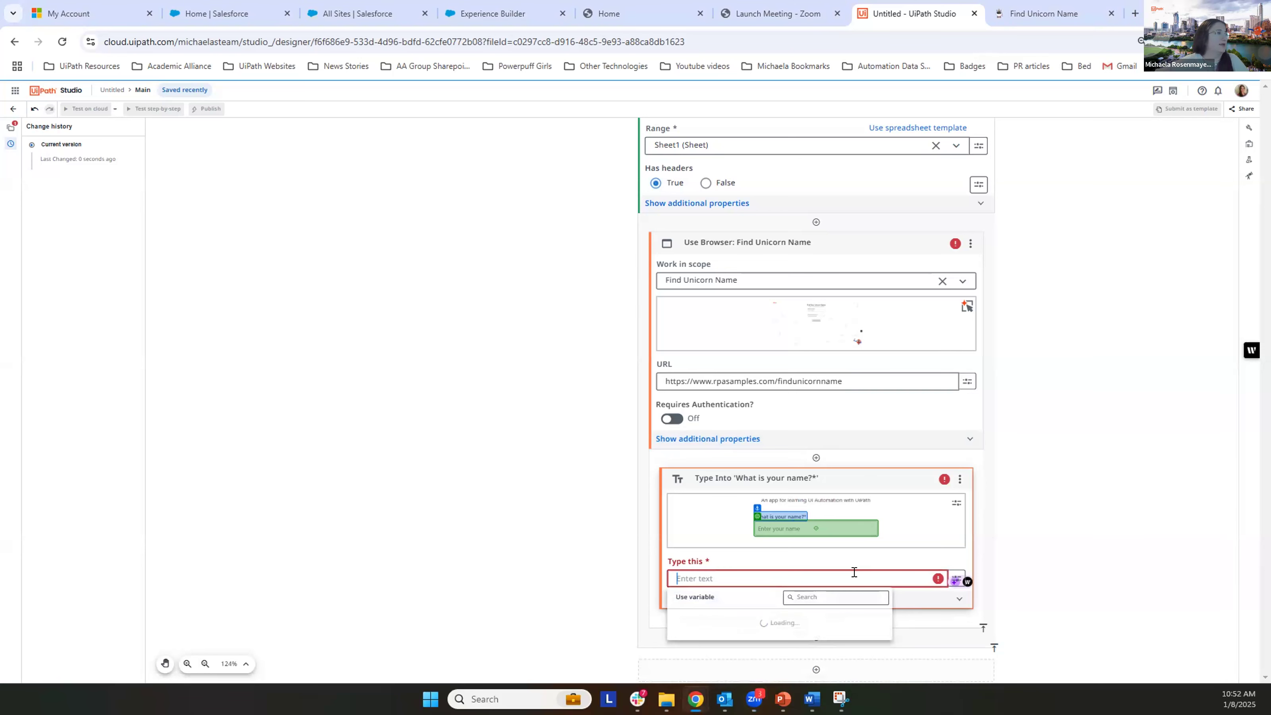
left_click(674, 657)
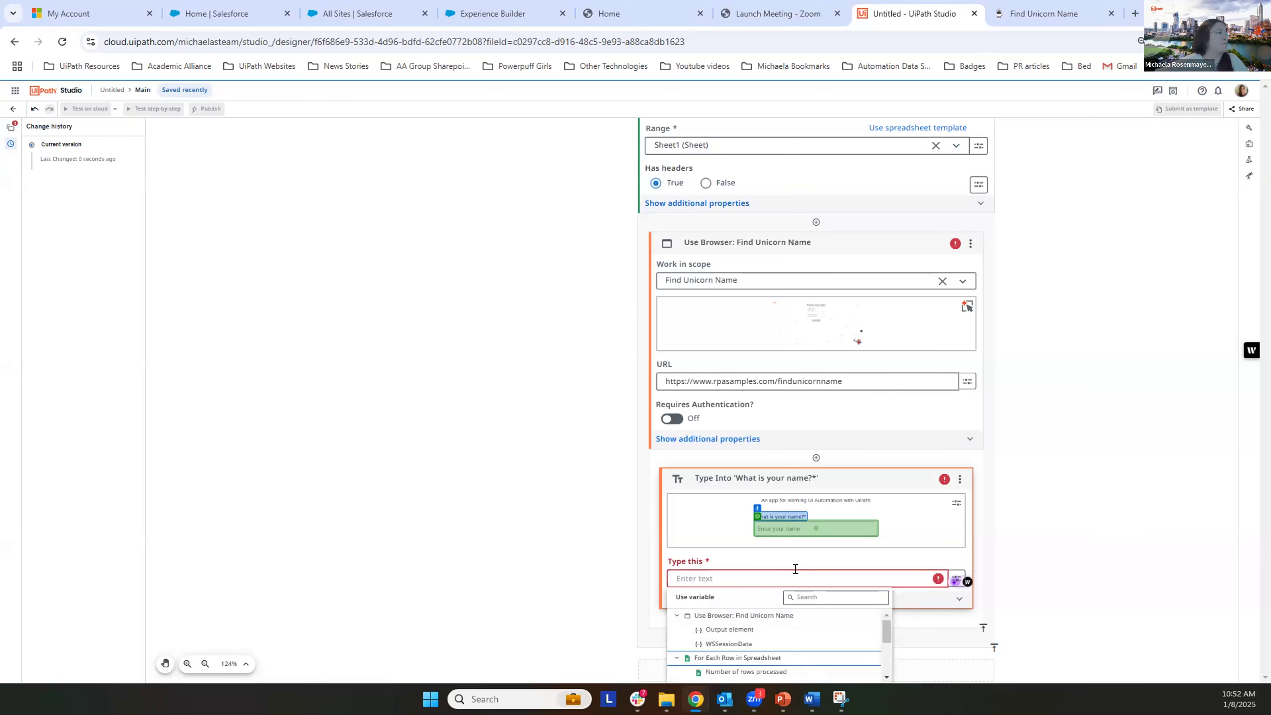
scroll(882, 642, "down", 3)
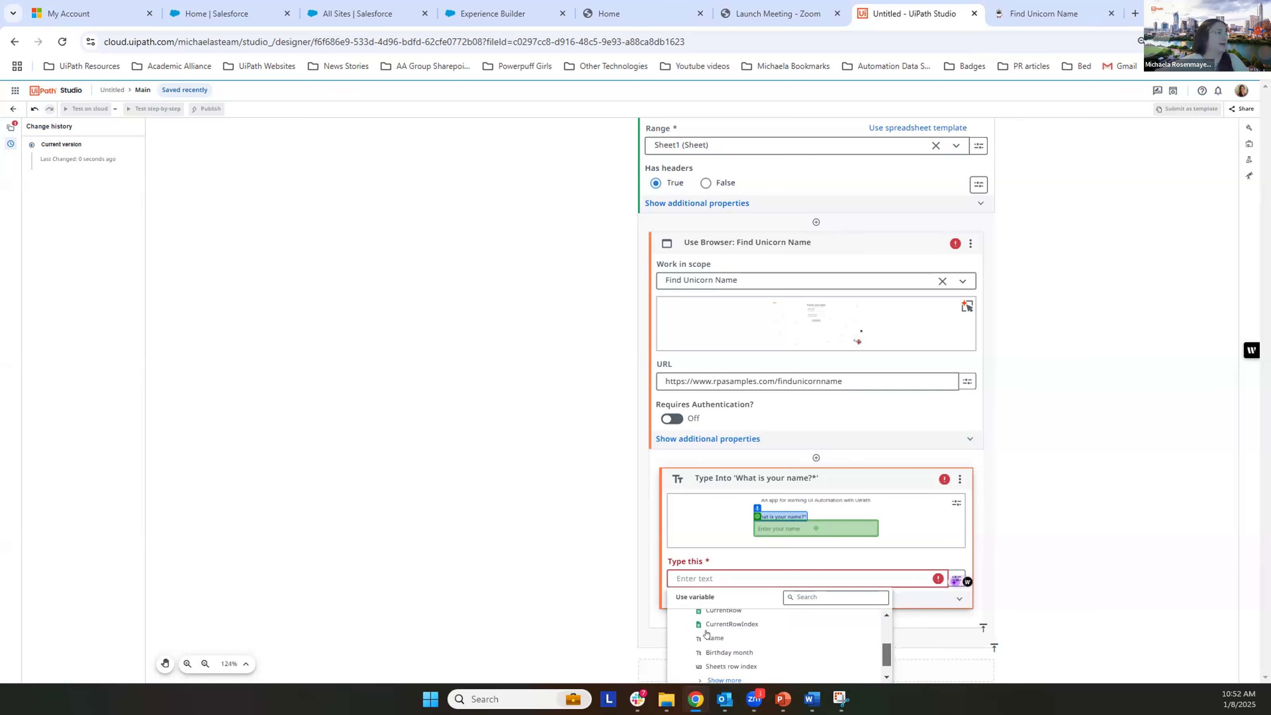
left_click(696, 635)
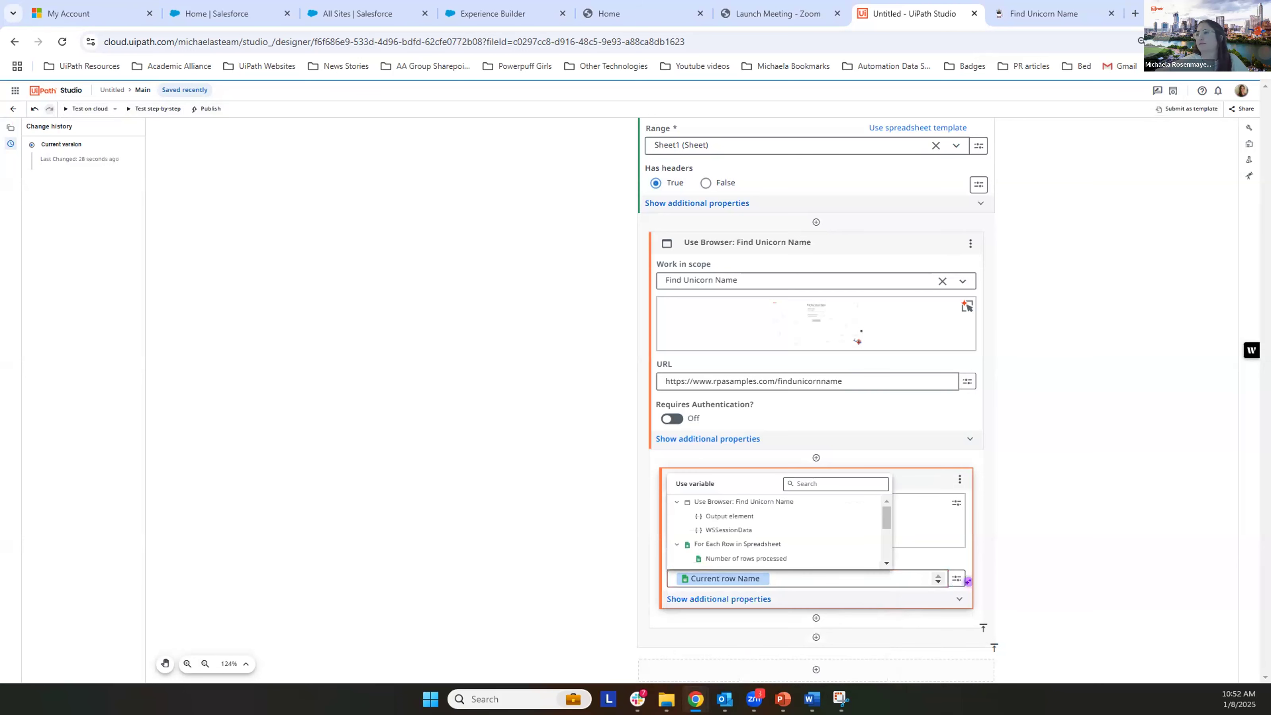
key("alt+Tab")
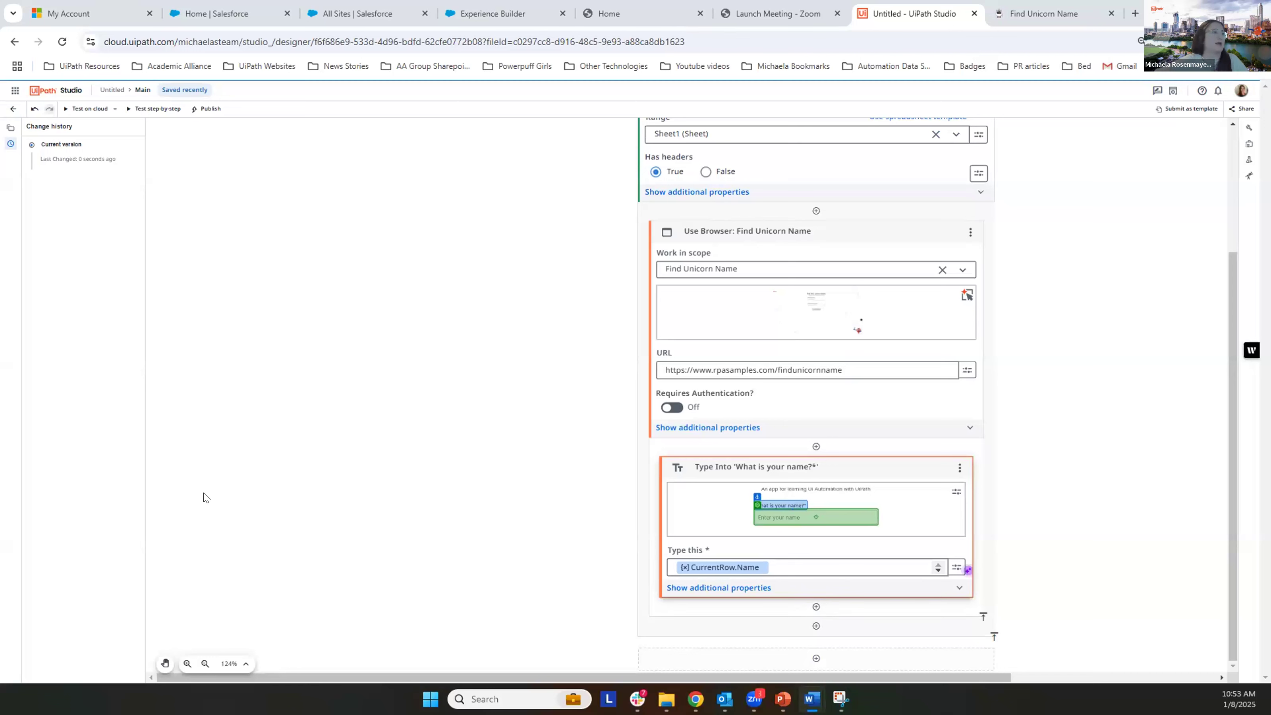
Step: Add a Select Item activity from UI Automation directly below the Type Into activity
left_click(814, 607)
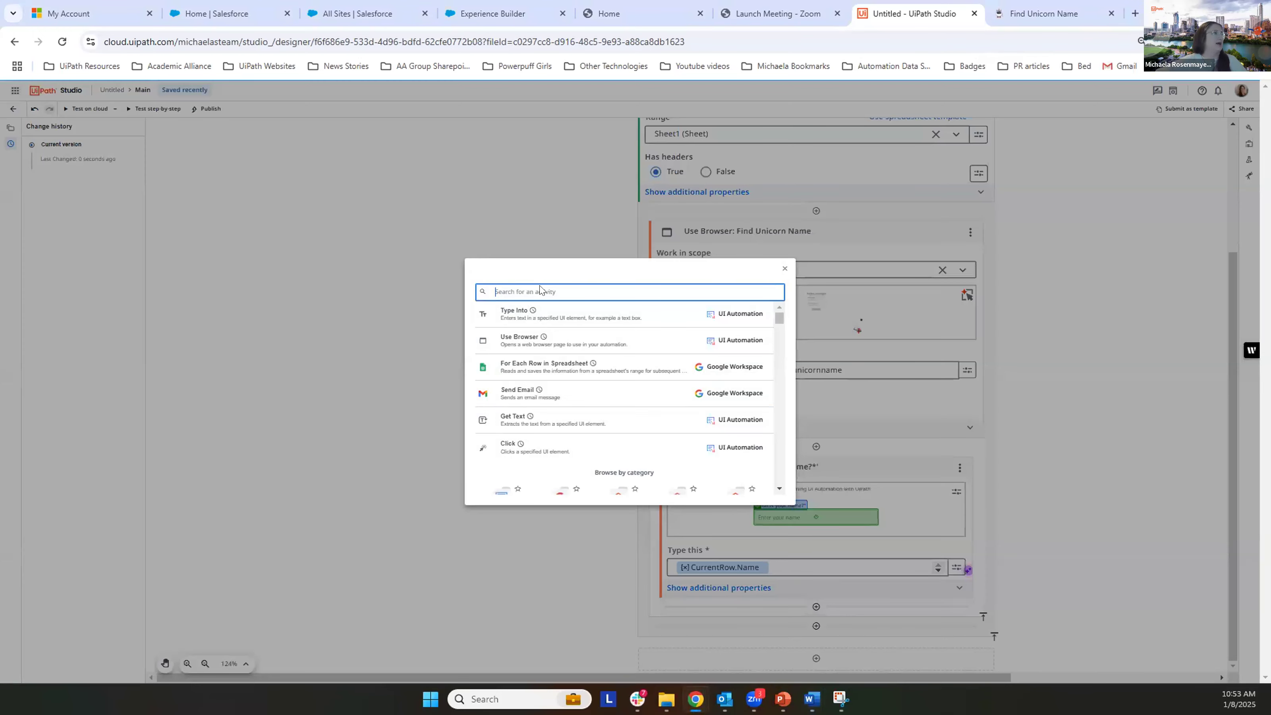
type("select iem")
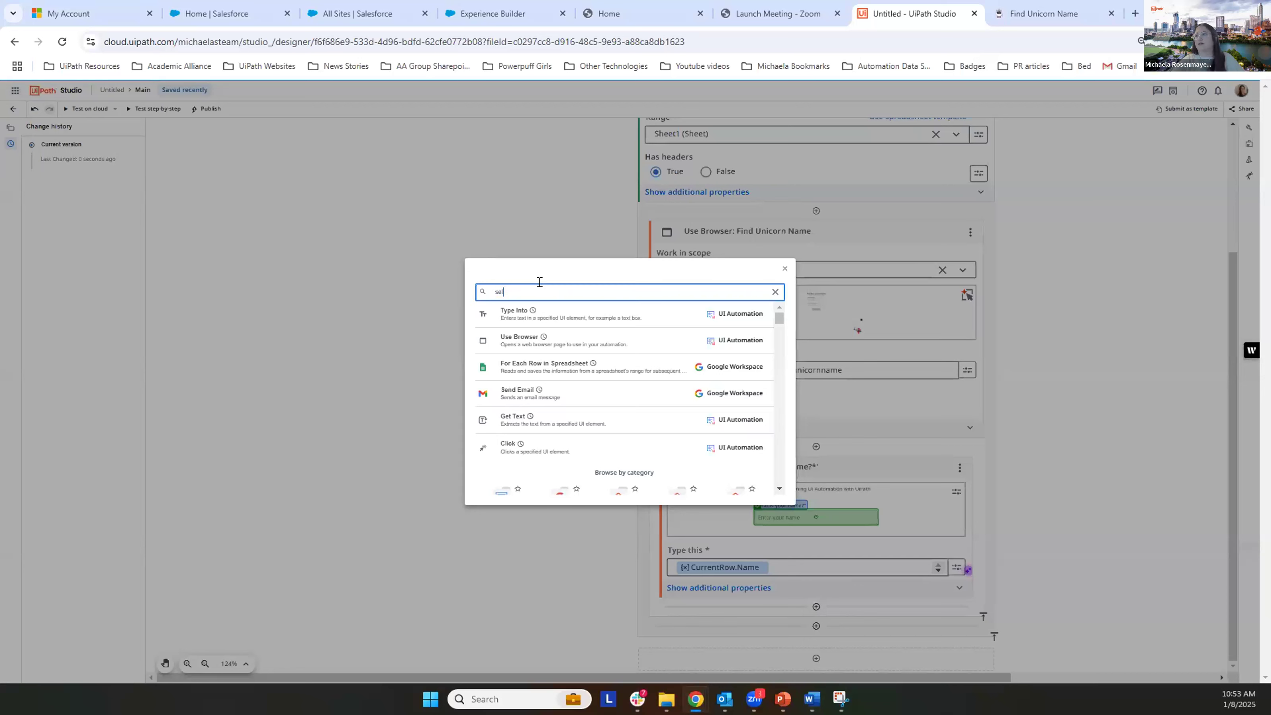
key("BackSpace")
key("BackSpace")
type("tem")
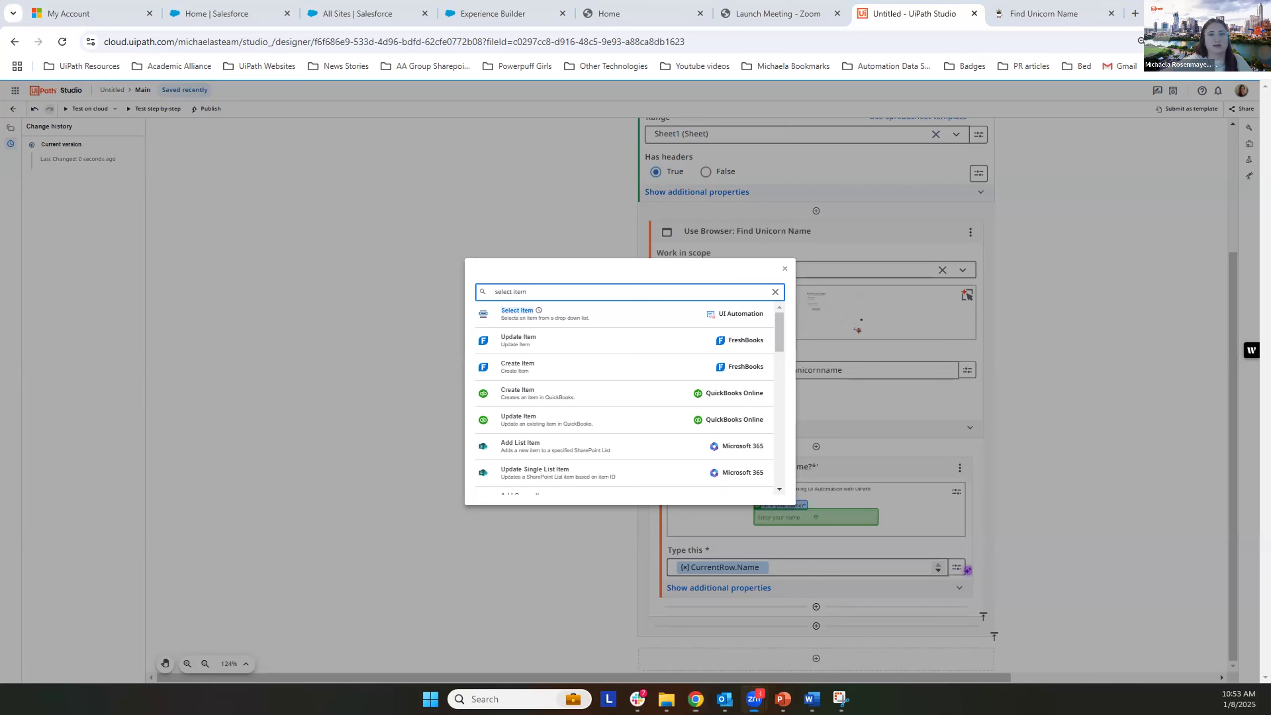
left_click(545, 314)
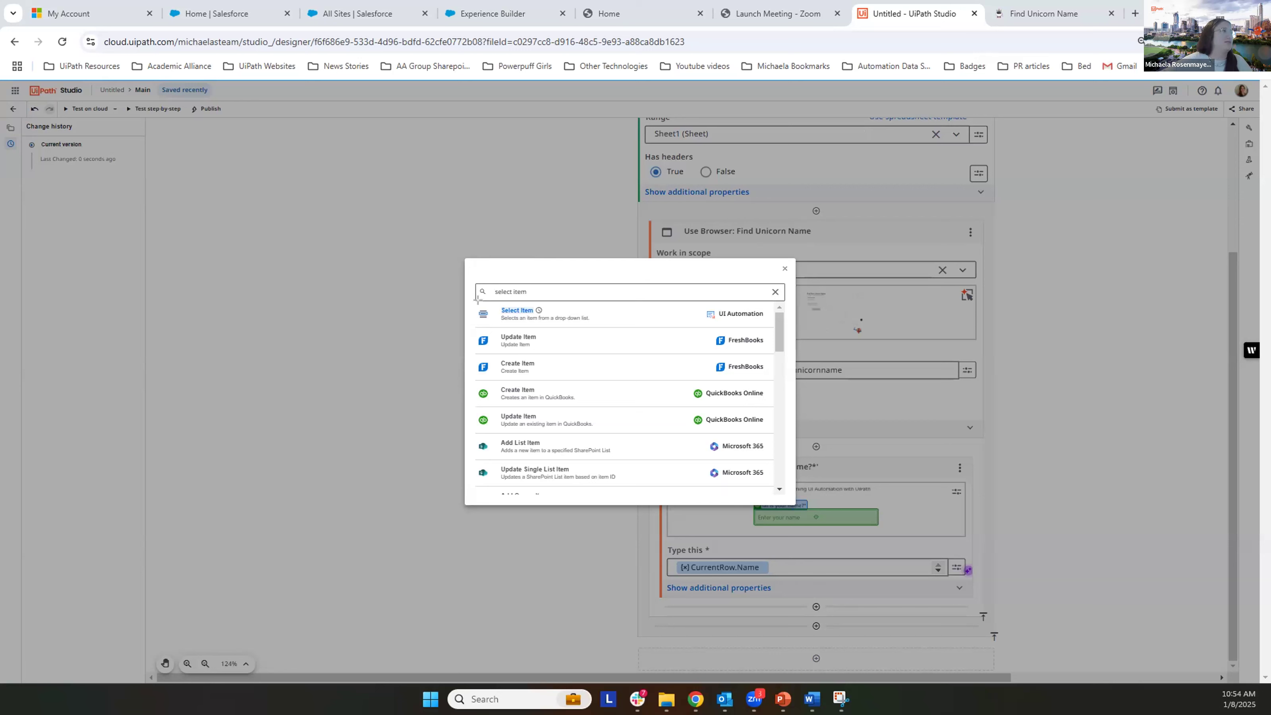
left_click_drag(475, 299, 777, 328)
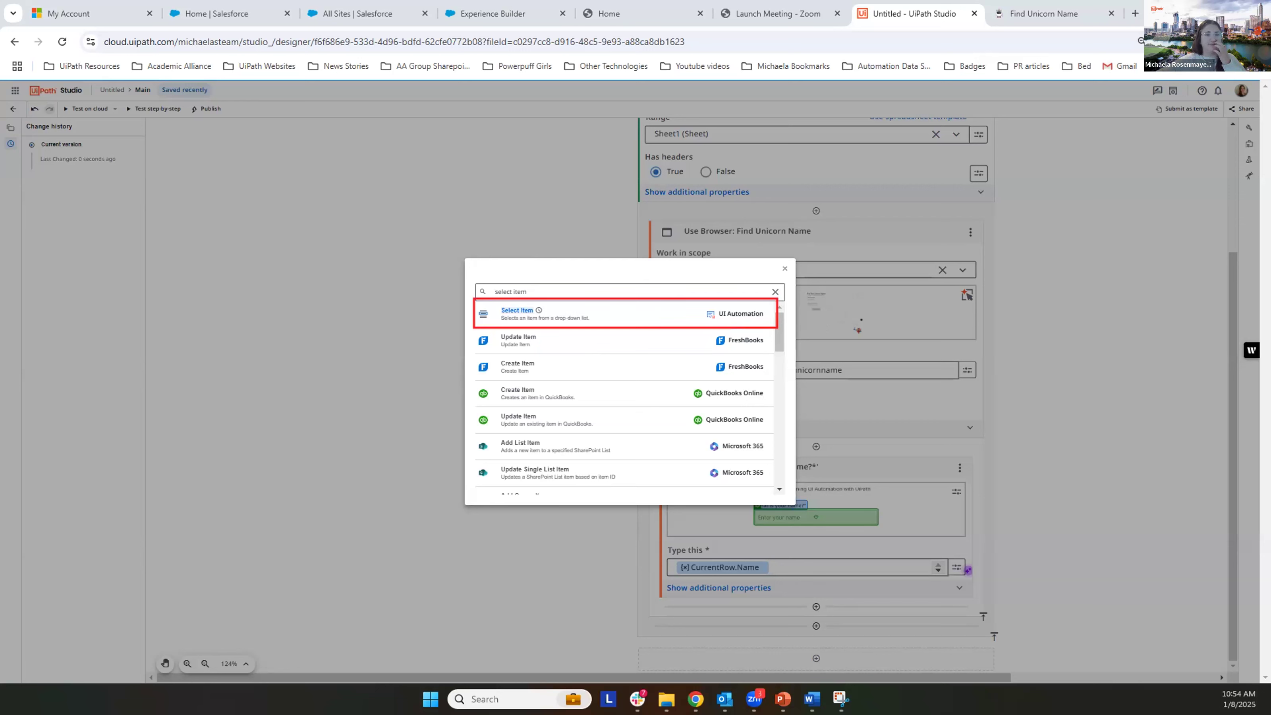
key("Escape")
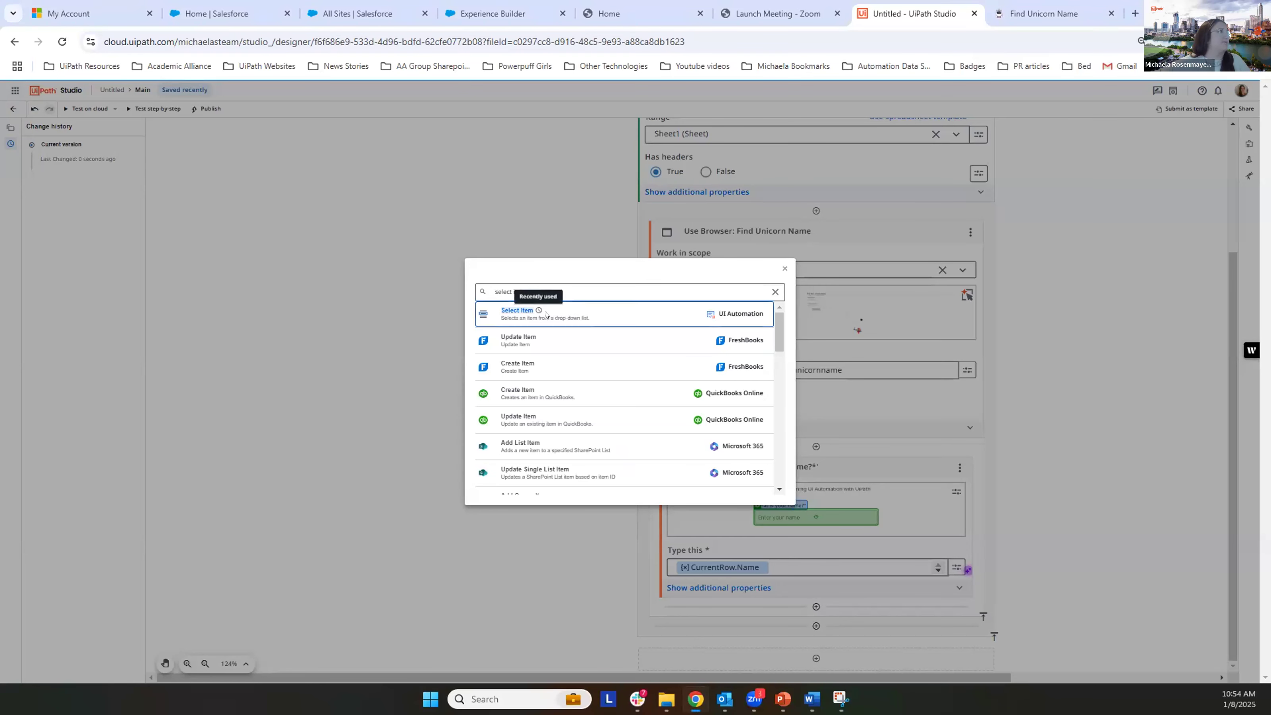
left_click(537, 313)
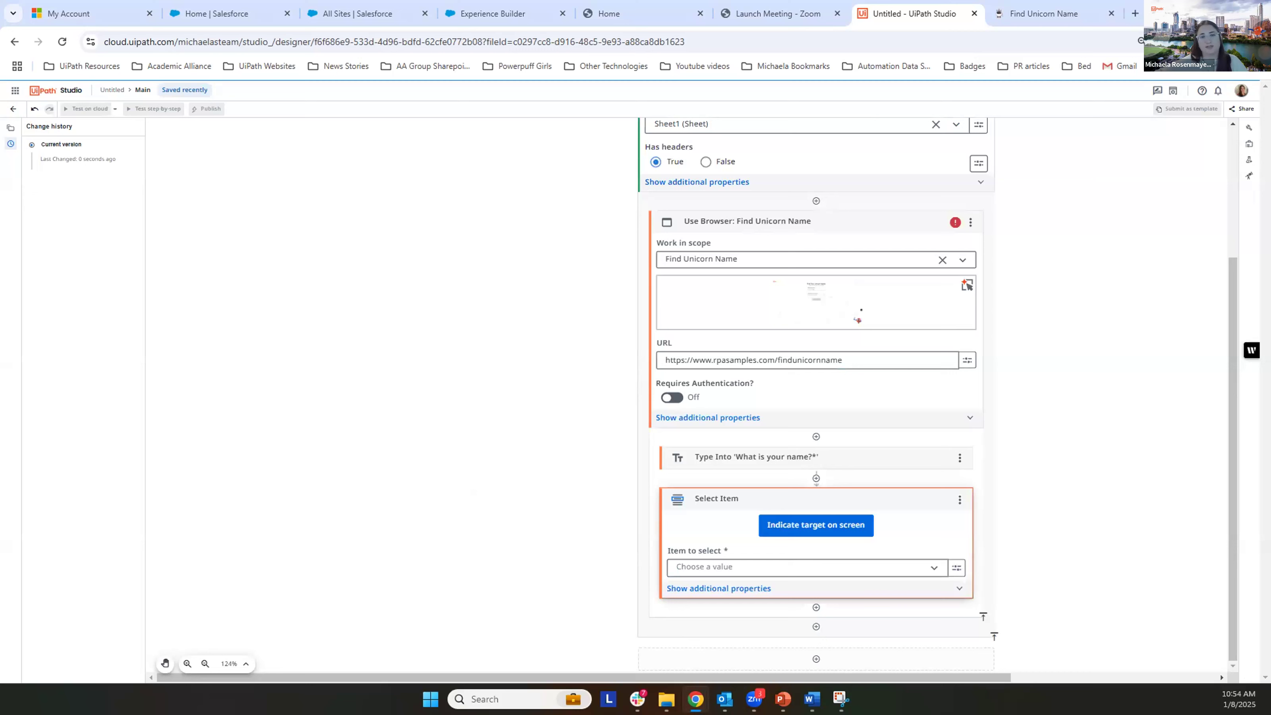
Step: Indicate the "What month were you born?" drop-down on the Find Unicorn Name page as the Select Item target
left_click(809, 525)
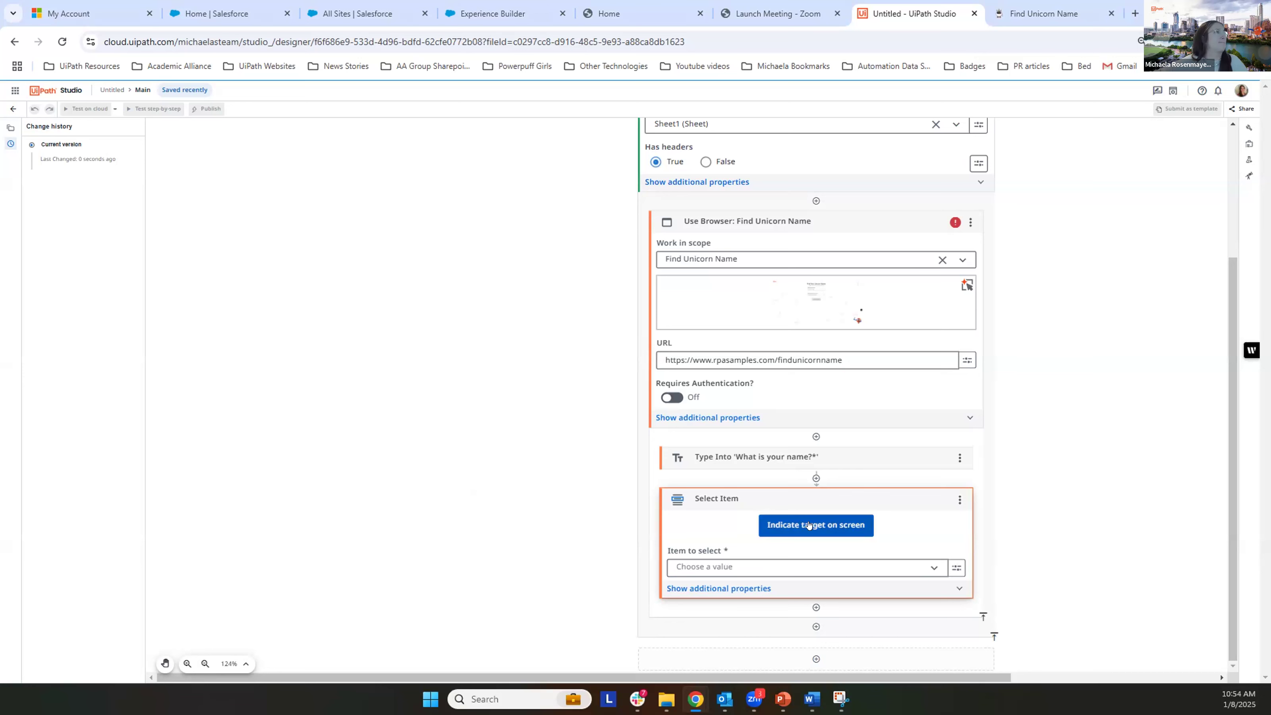
left_click(809, 525)
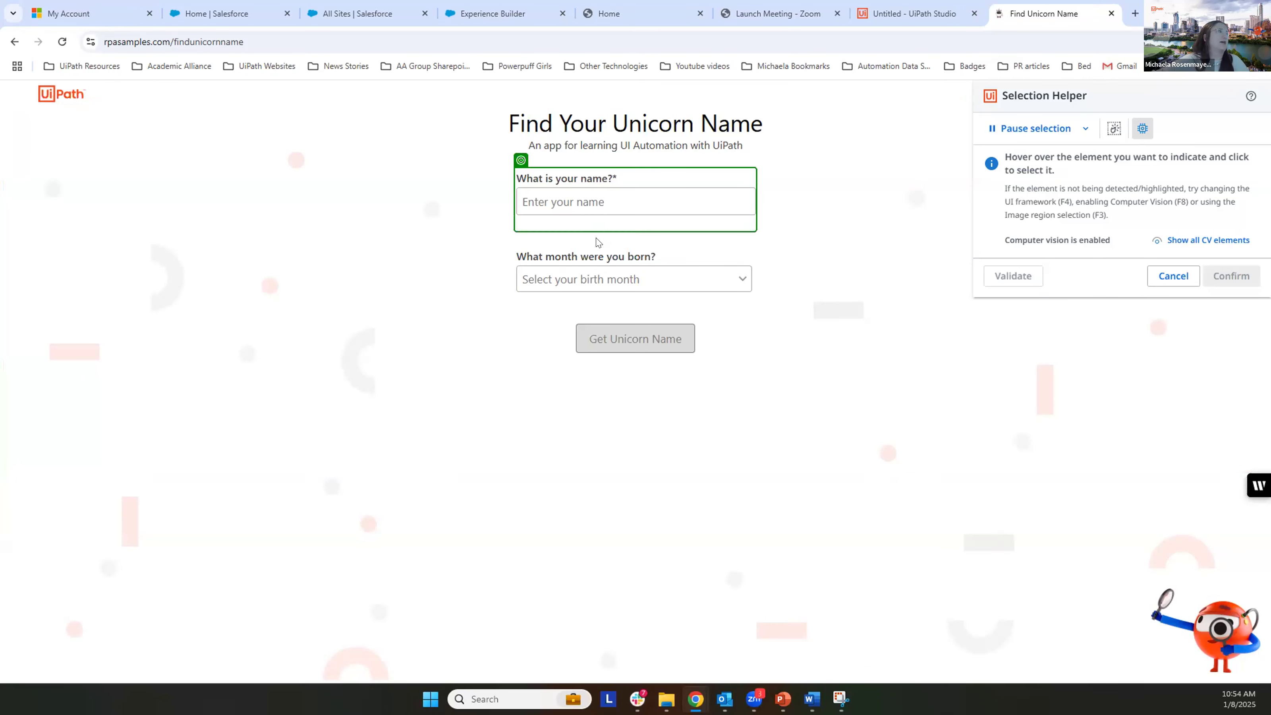
left_click(584, 279)
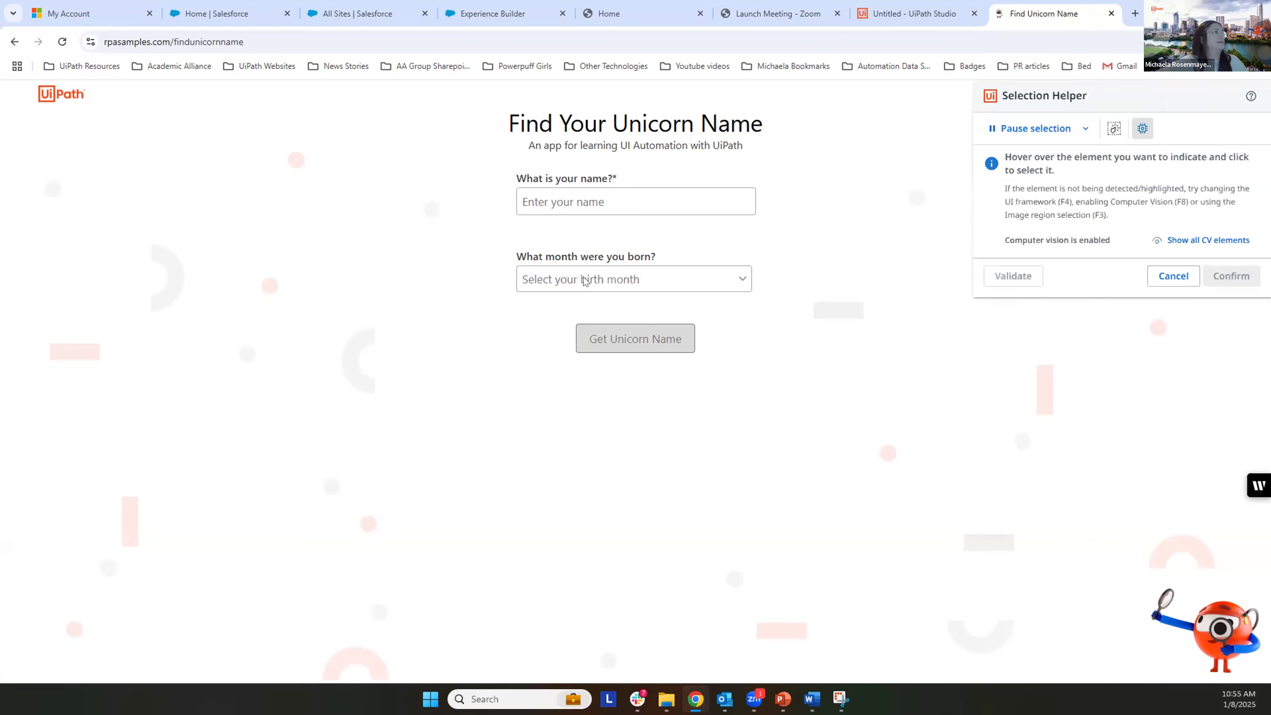
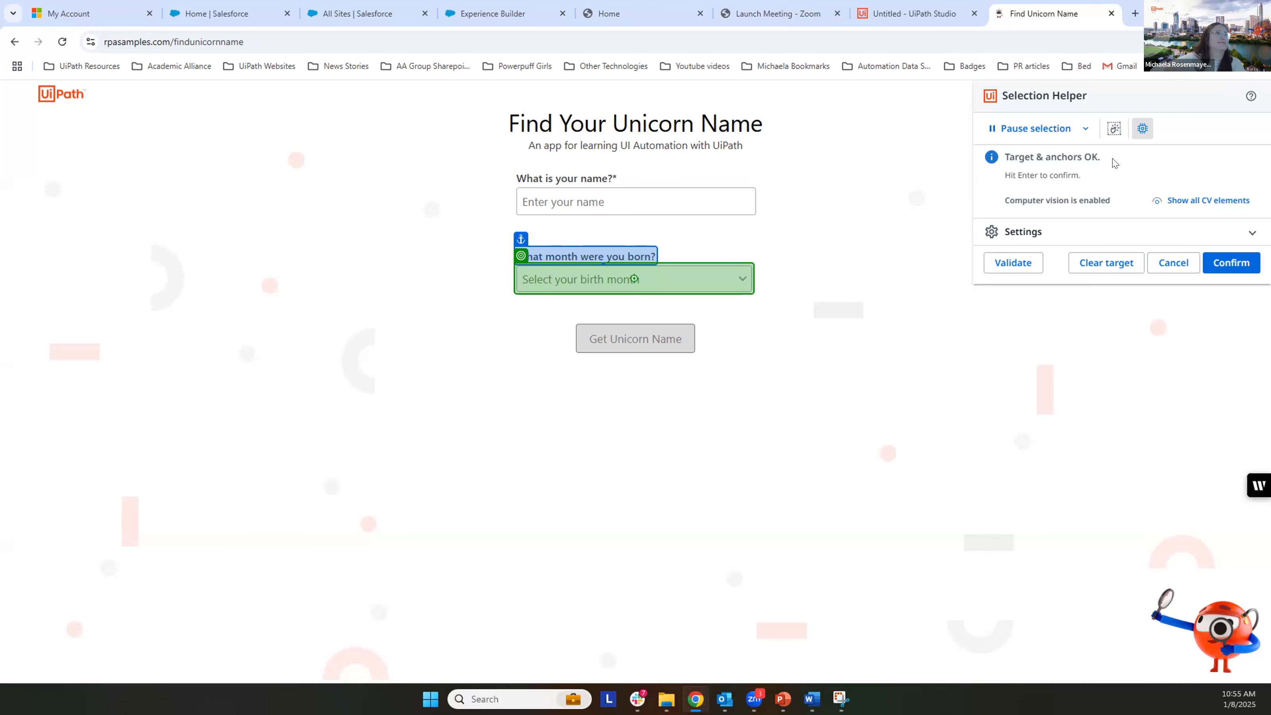
Step: Confirm the month drop-down target and set Select Item's "Item to select" to the Birthday month variable from For Each Row in Spreadsheet
left_click(1232, 262)
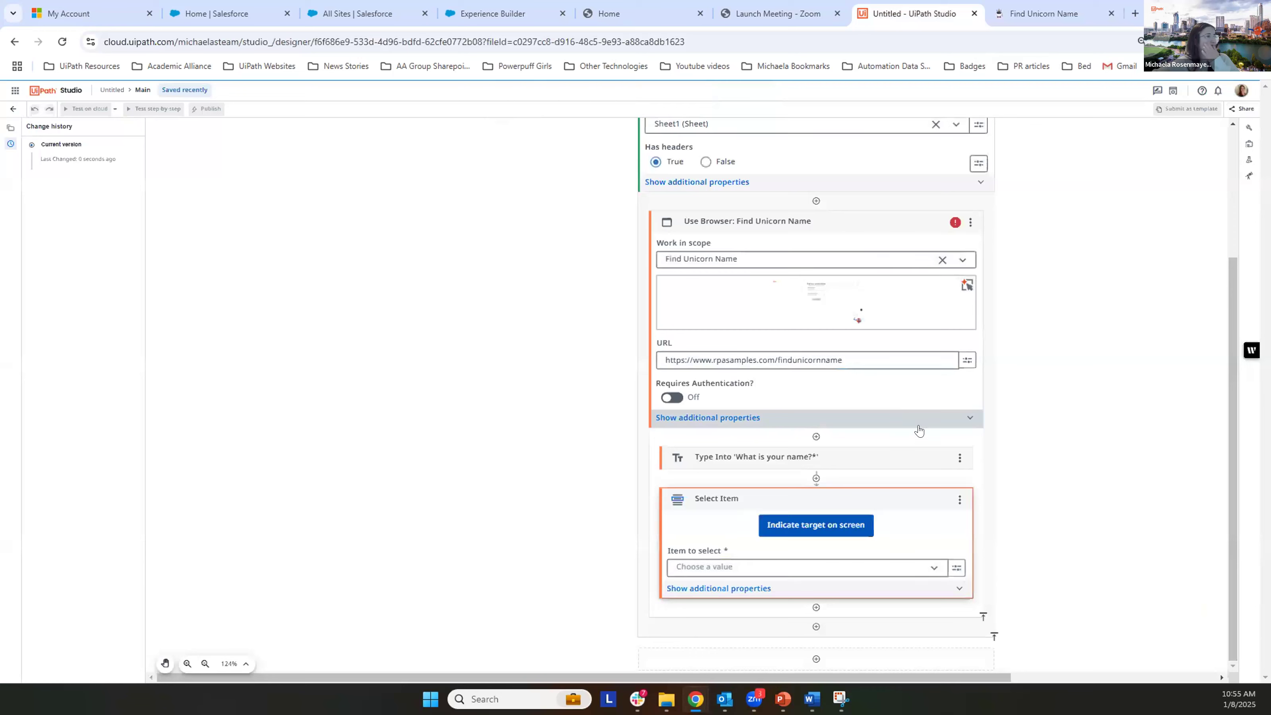
scroll(897, 551, "down", 1)
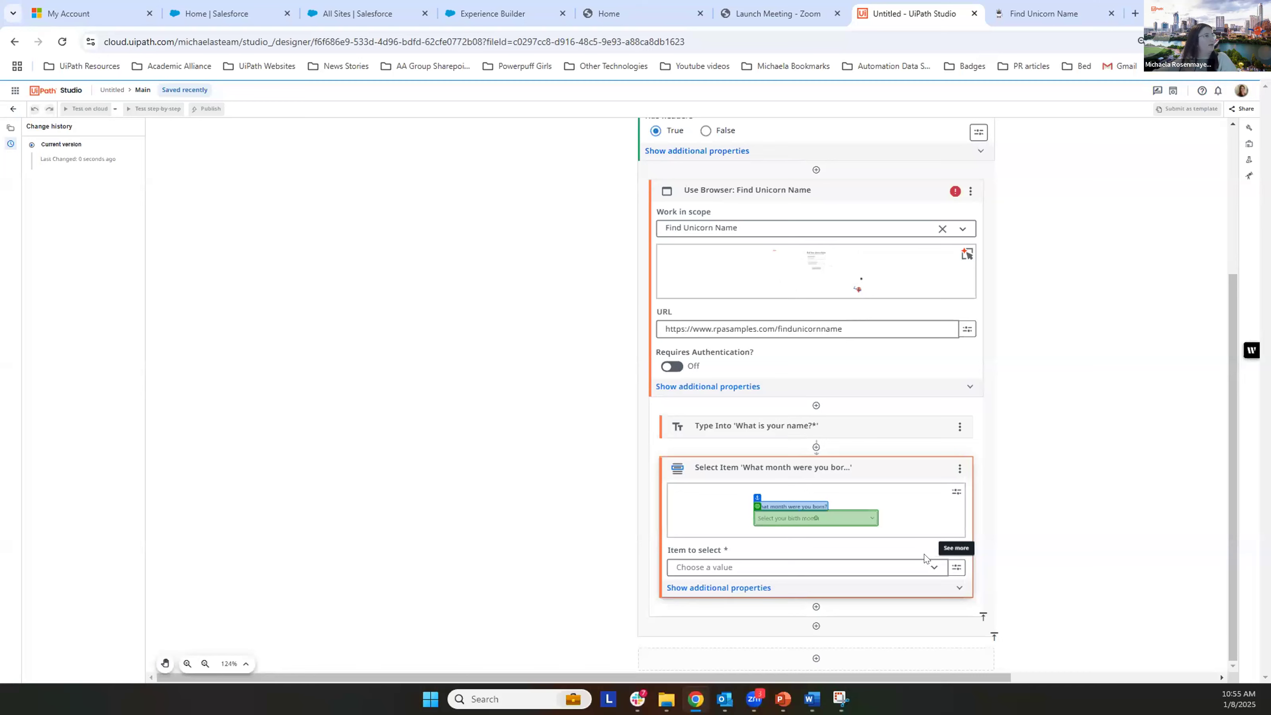
left_click(933, 568)
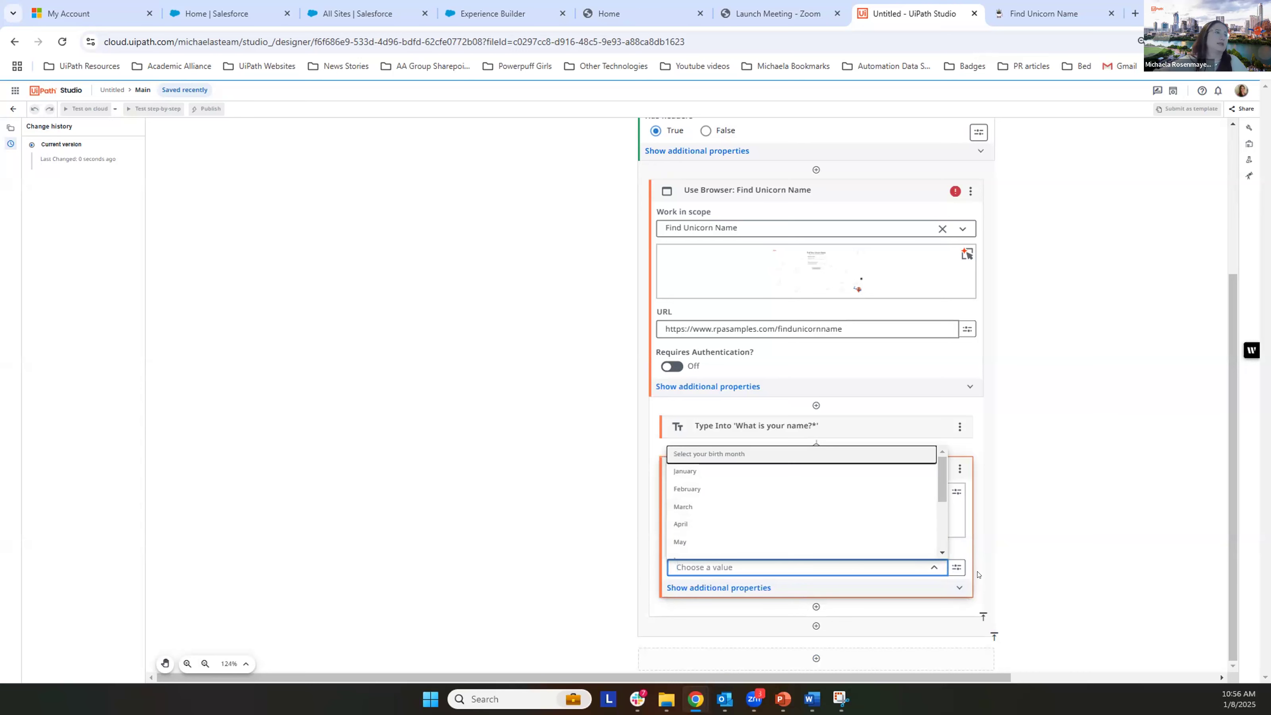
left_click(954, 569)
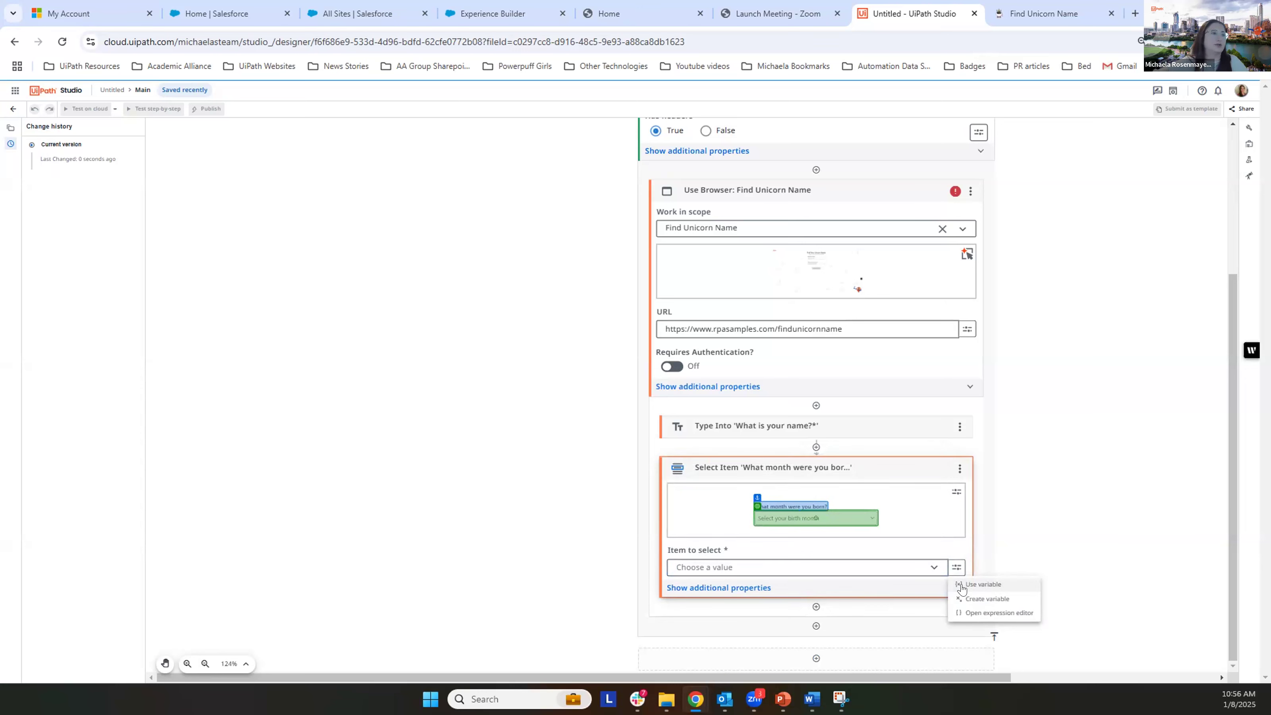
left_click(961, 584)
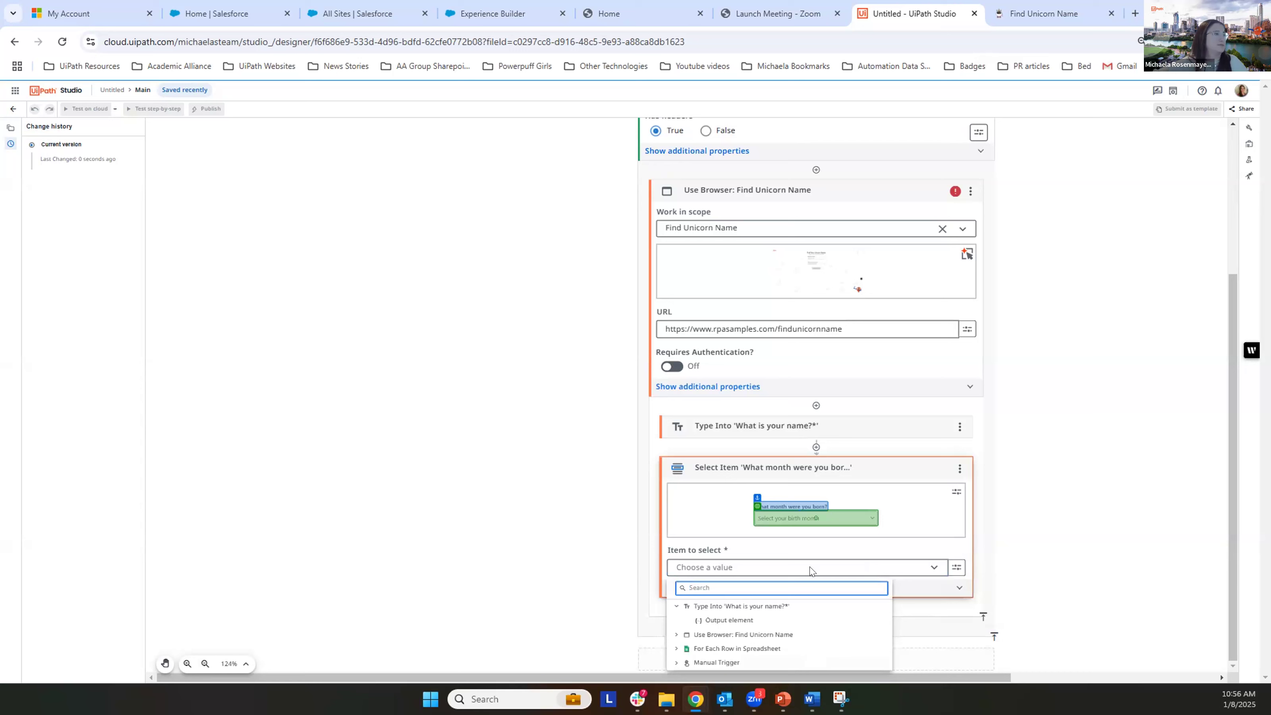
left_click(675, 648)
scroll(882, 632, "down", 1)
scroll(882, 632, "down", 3)
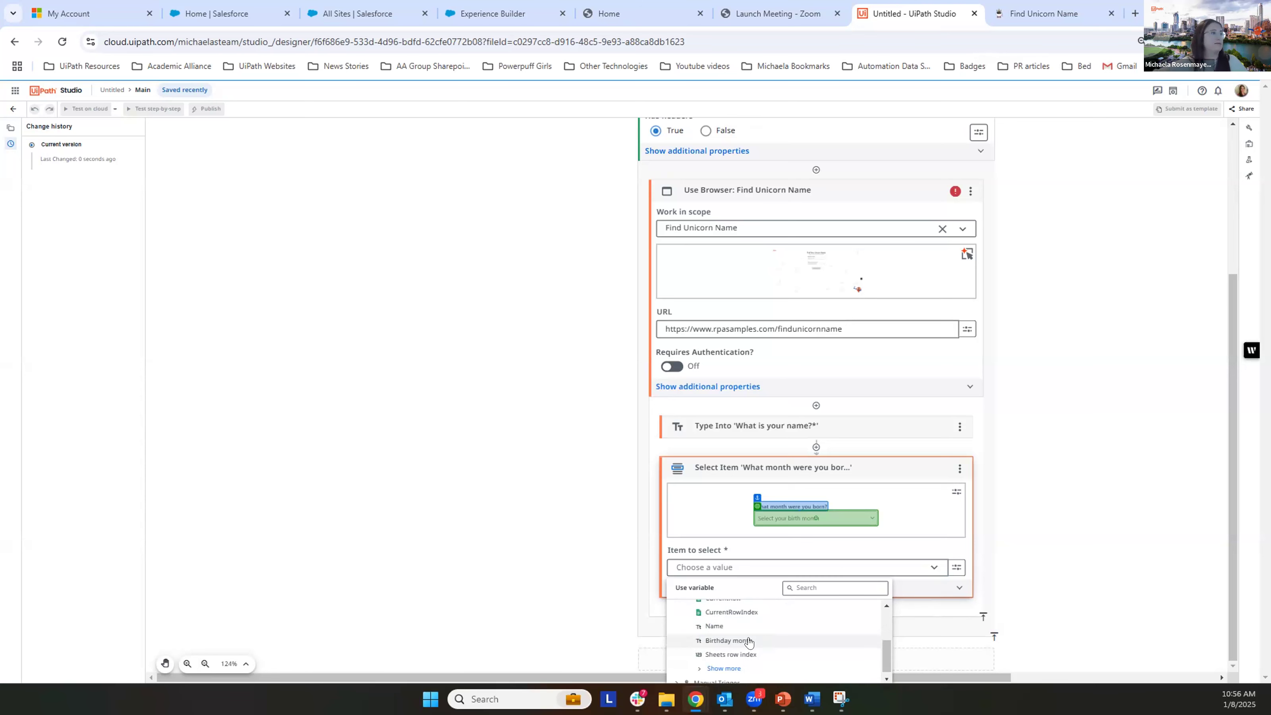
left_click(748, 642)
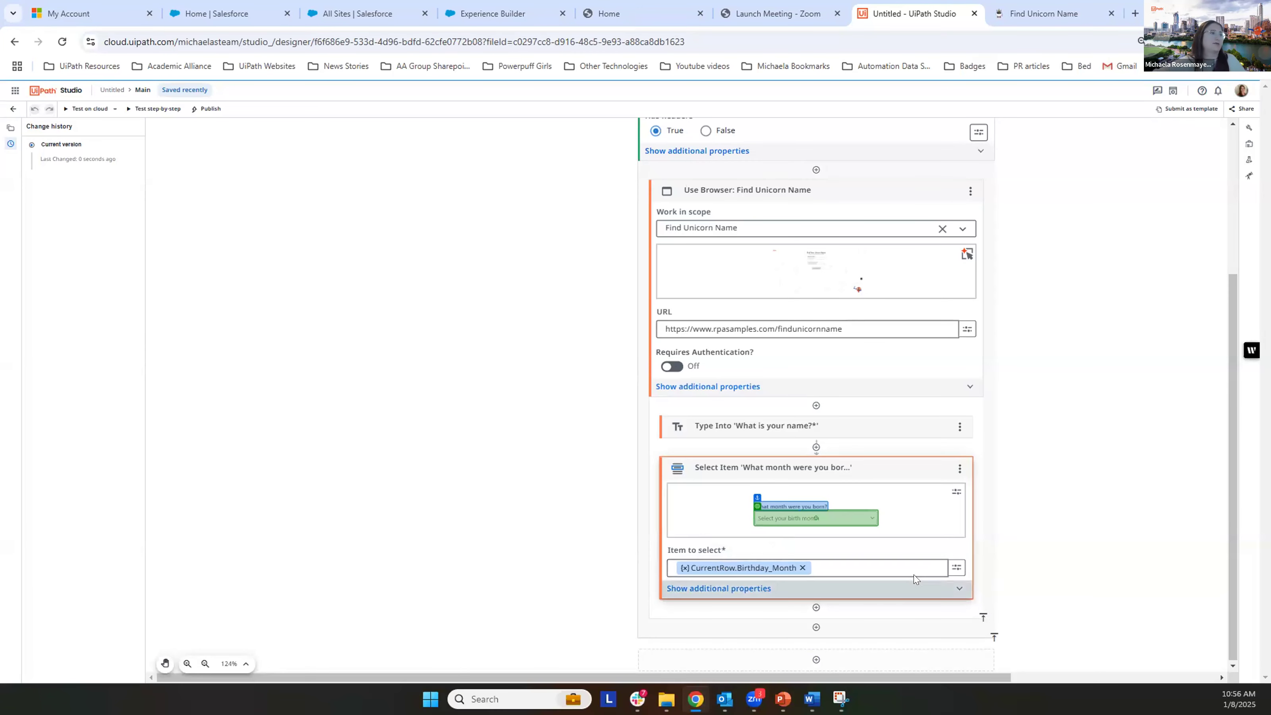
Step: Clear the Select Item's "Item to select" and reassign the current row's Birthday month variable
left_click(800, 567)
left_click(956, 566)
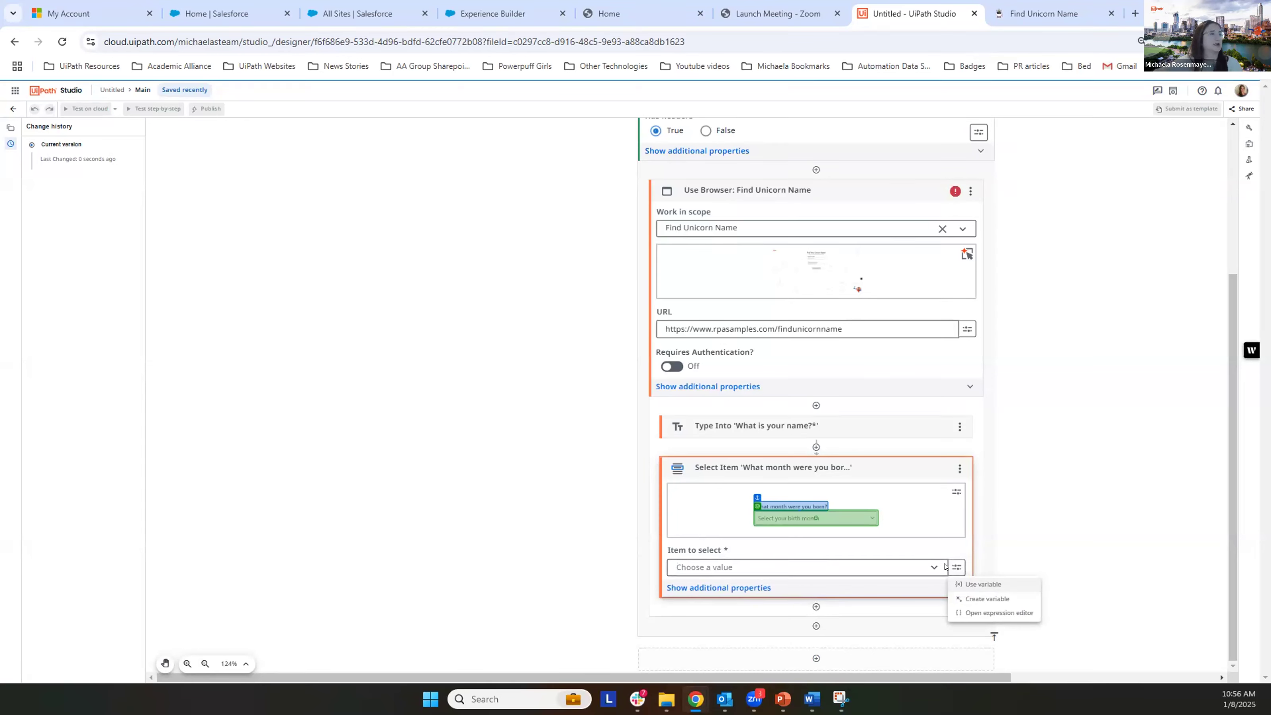
right_click(956, 567)
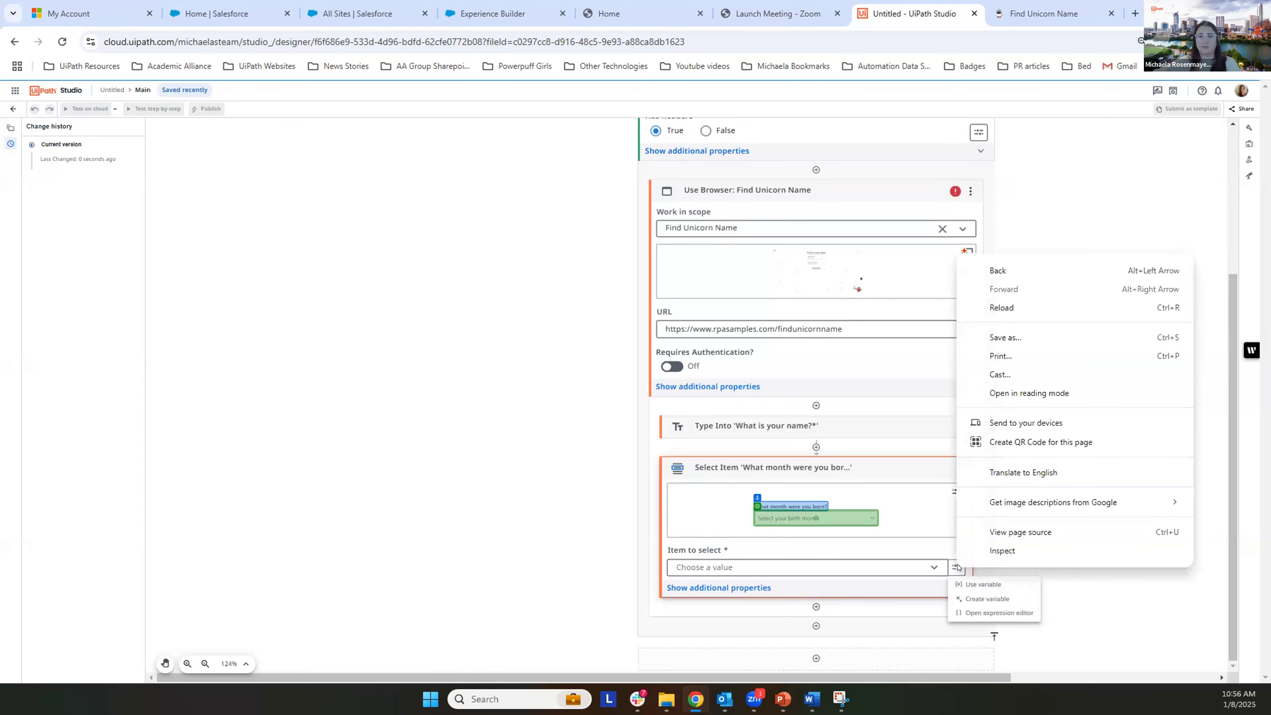
left_click(996, 579)
left_click(996, 579)
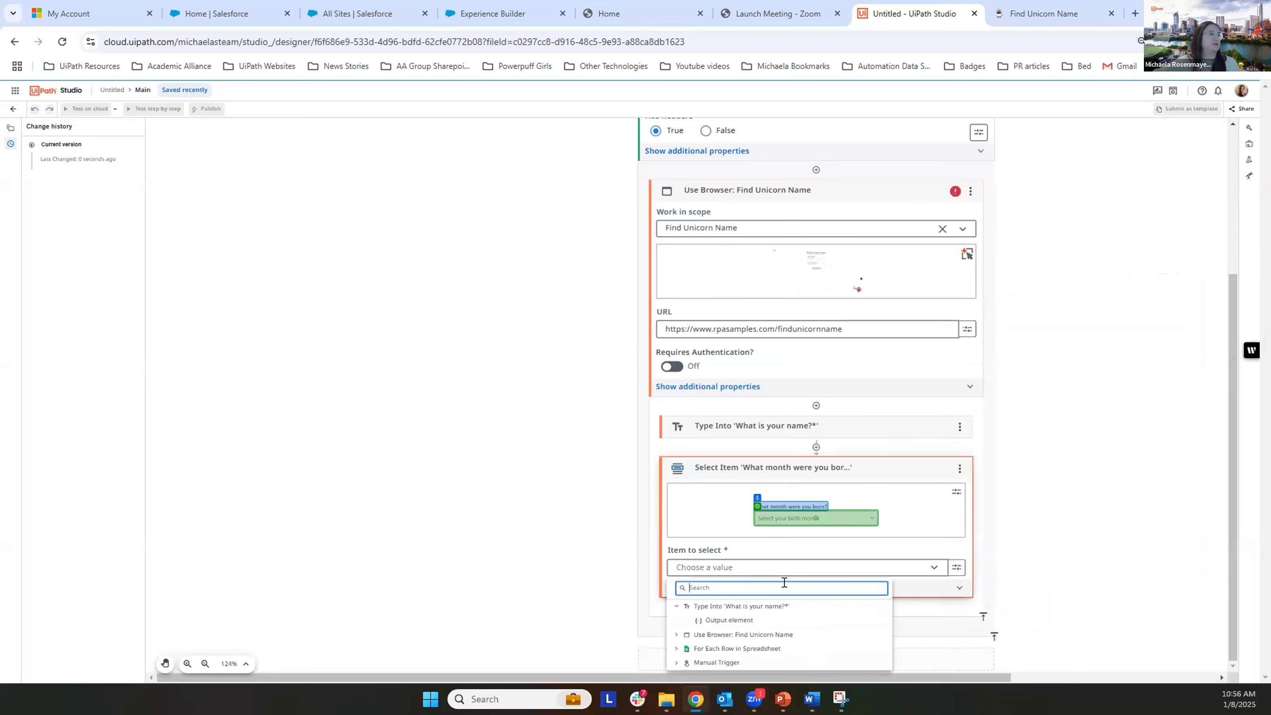
left_click(675, 650)
scroll(754, 622, "down", 1)
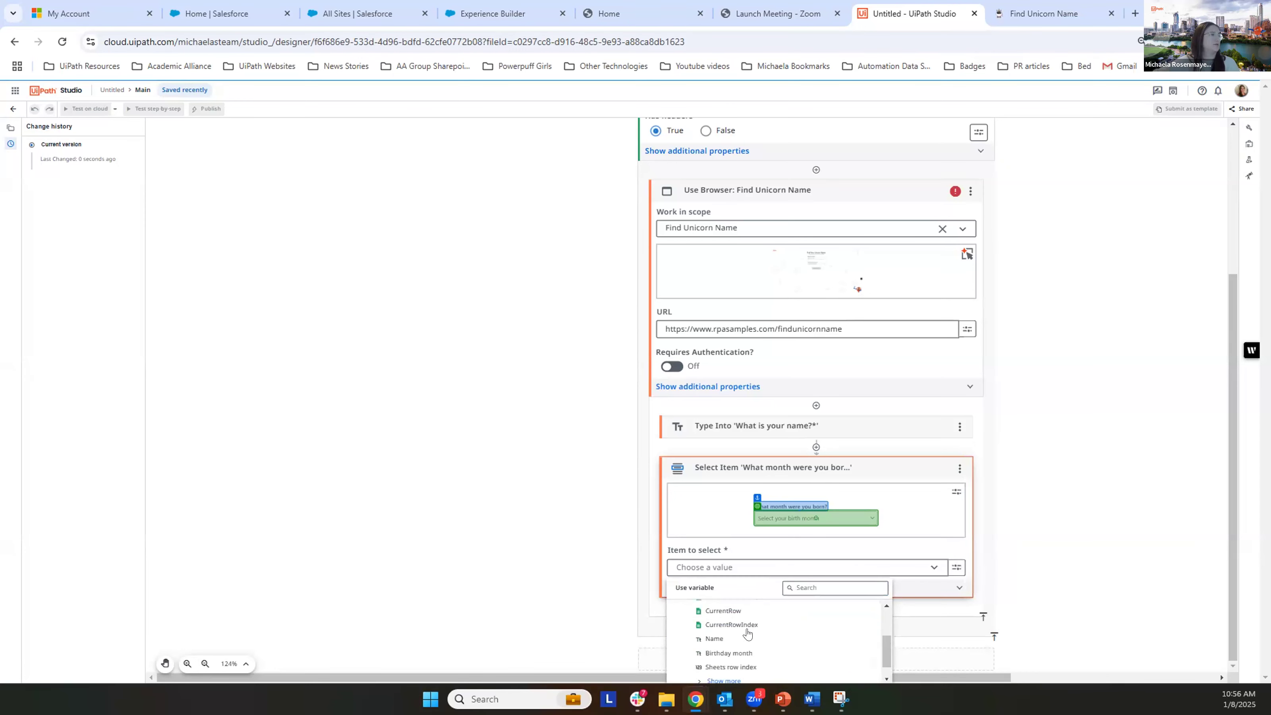
left_click(736, 652)
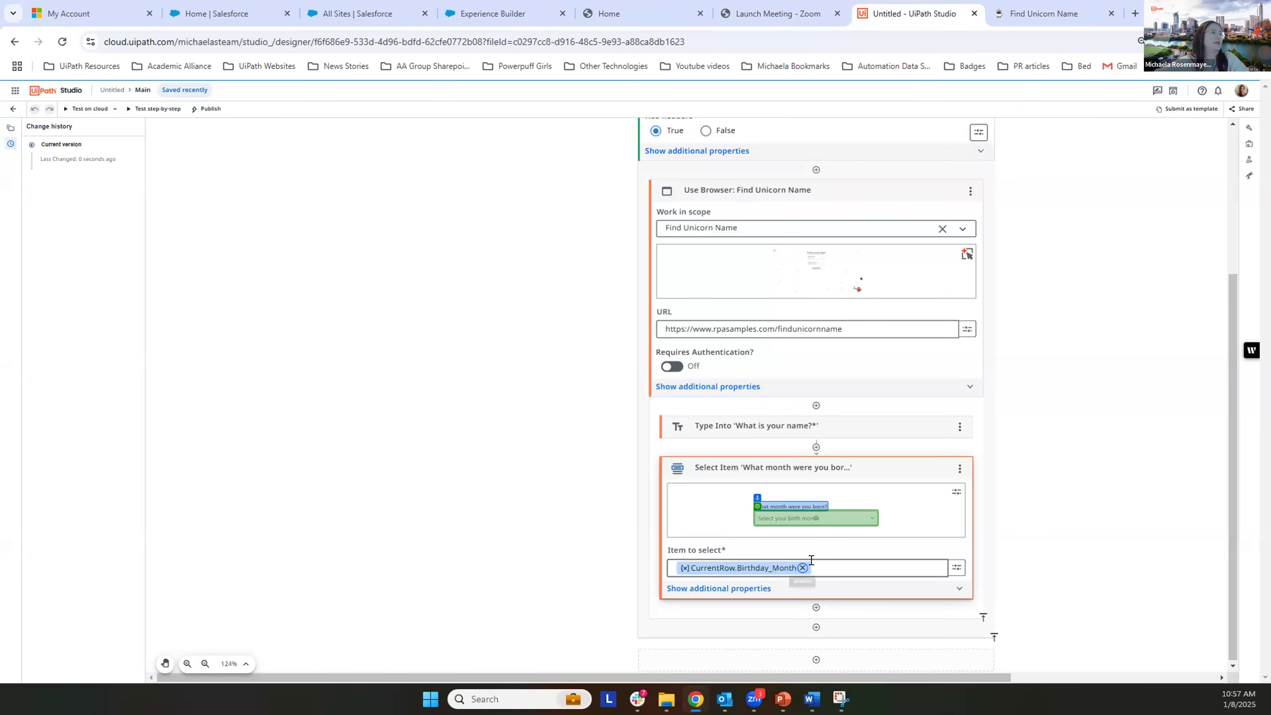
Step: Clear the Select Item's "Item to select" and take a screen snip of the value options control beside it
left_click(801, 567)
left_click(780, 565)
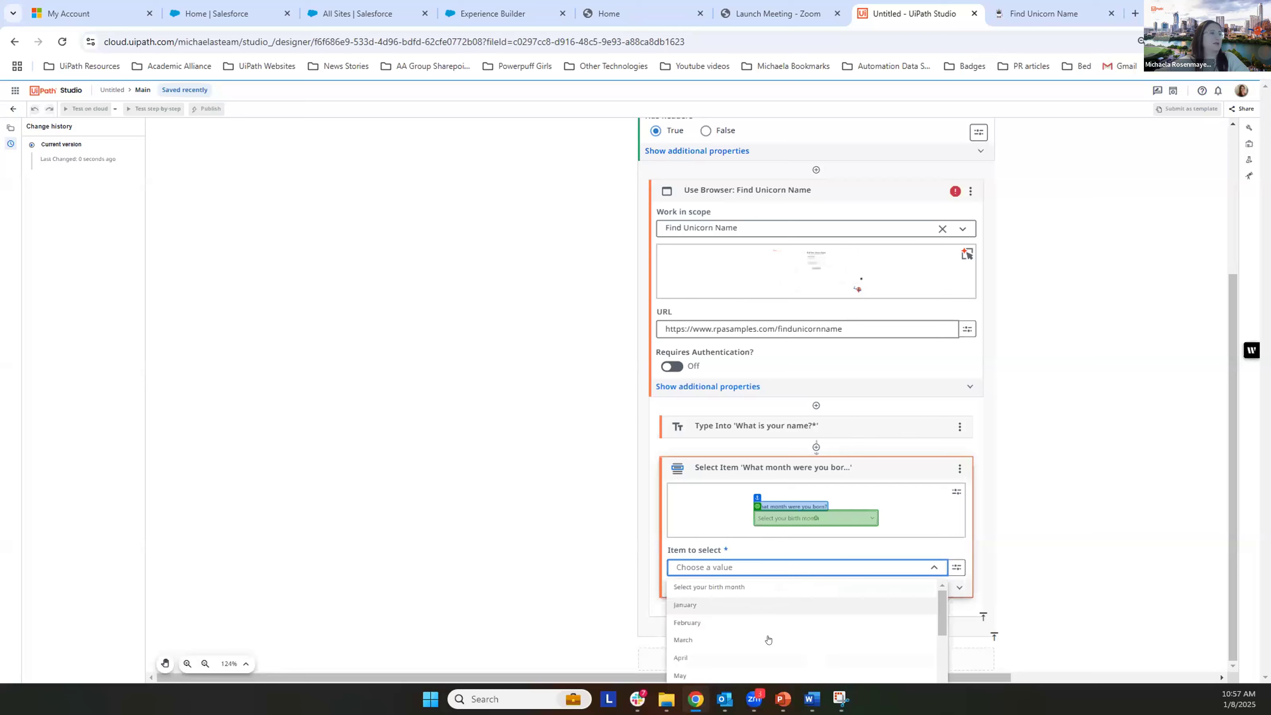
left_click(973, 567)
key("super+shift+s")
left_click_drag(946, 553, 969, 580)
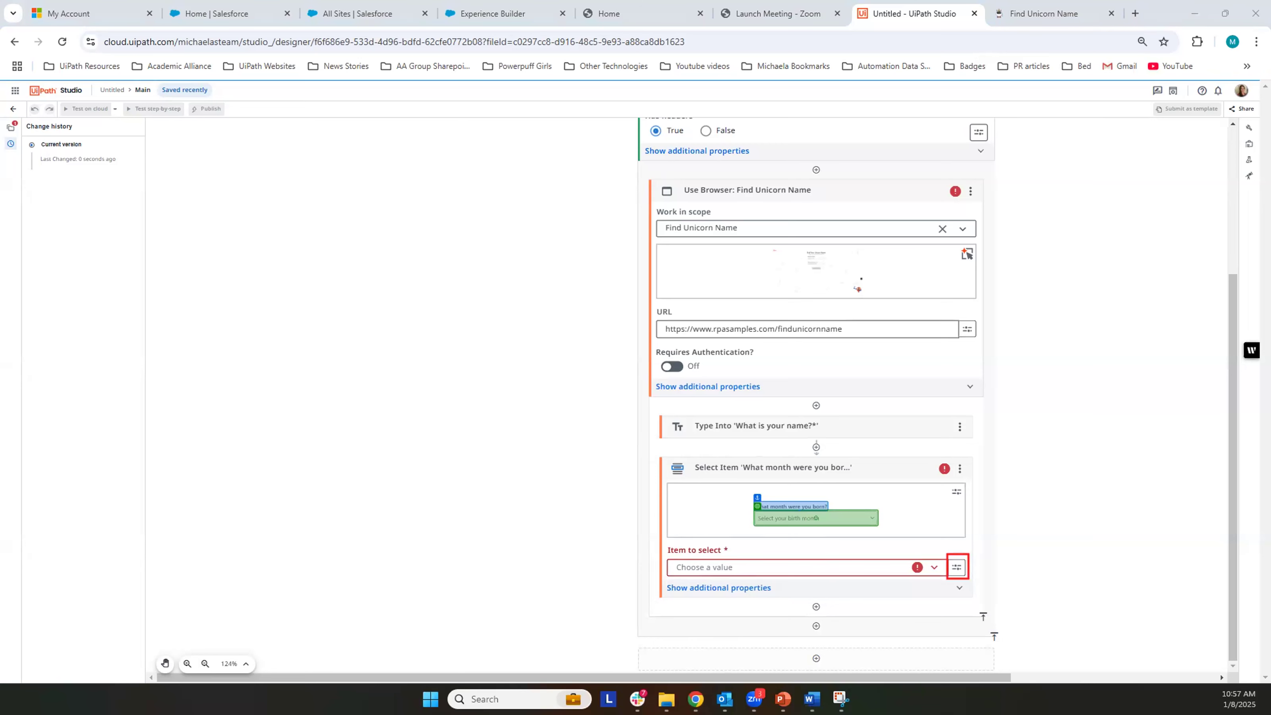
Step: Set the Select Item's "Item to select" to the Birthday month variable from For Each Row in Spreadsheet
left_click(957, 567)
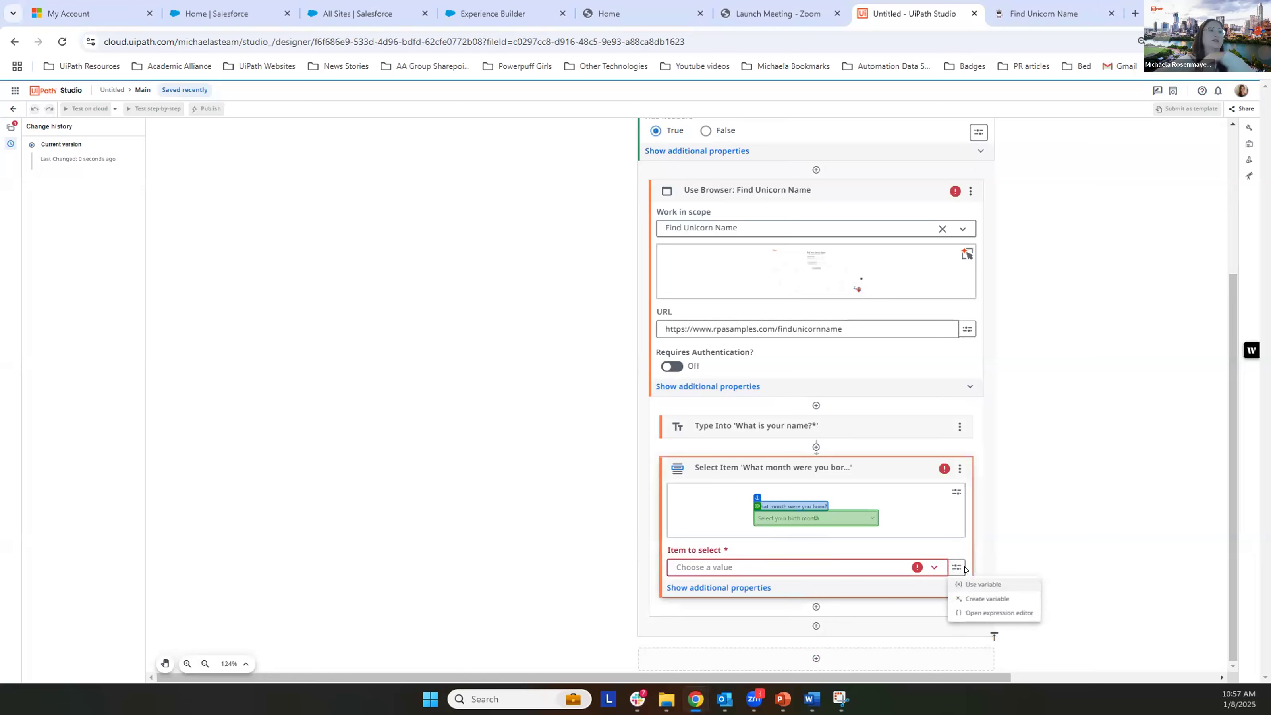
left_click(982, 584)
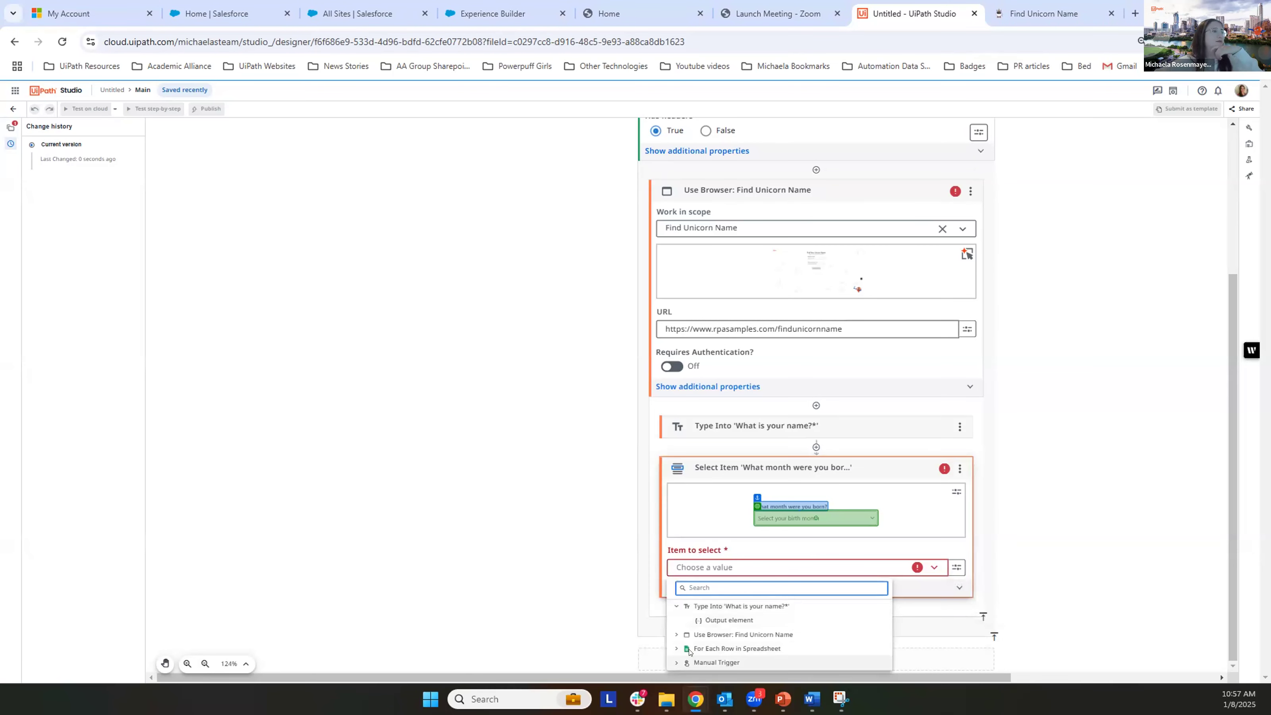
left_click(676, 649)
scroll(786, 634, "down", 2)
scroll(851, 625, "up", 2)
scroll(761, 640, "down", 3)
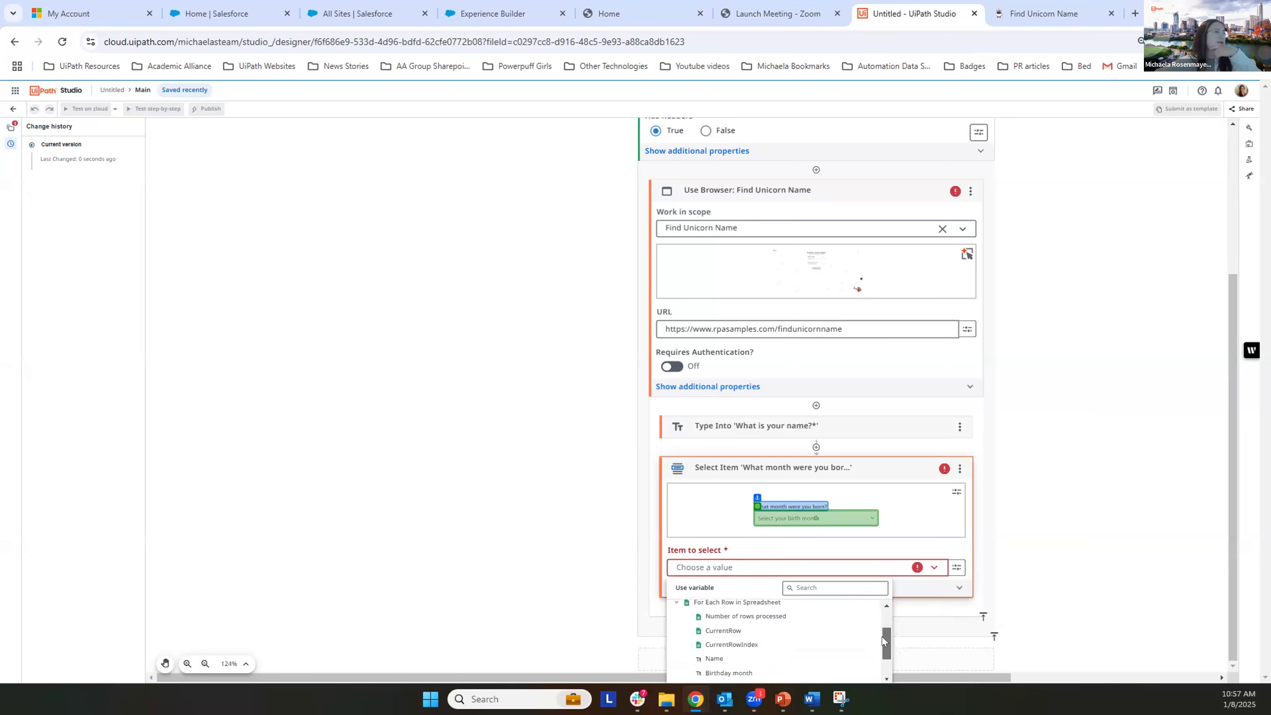
left_click(729, 634)
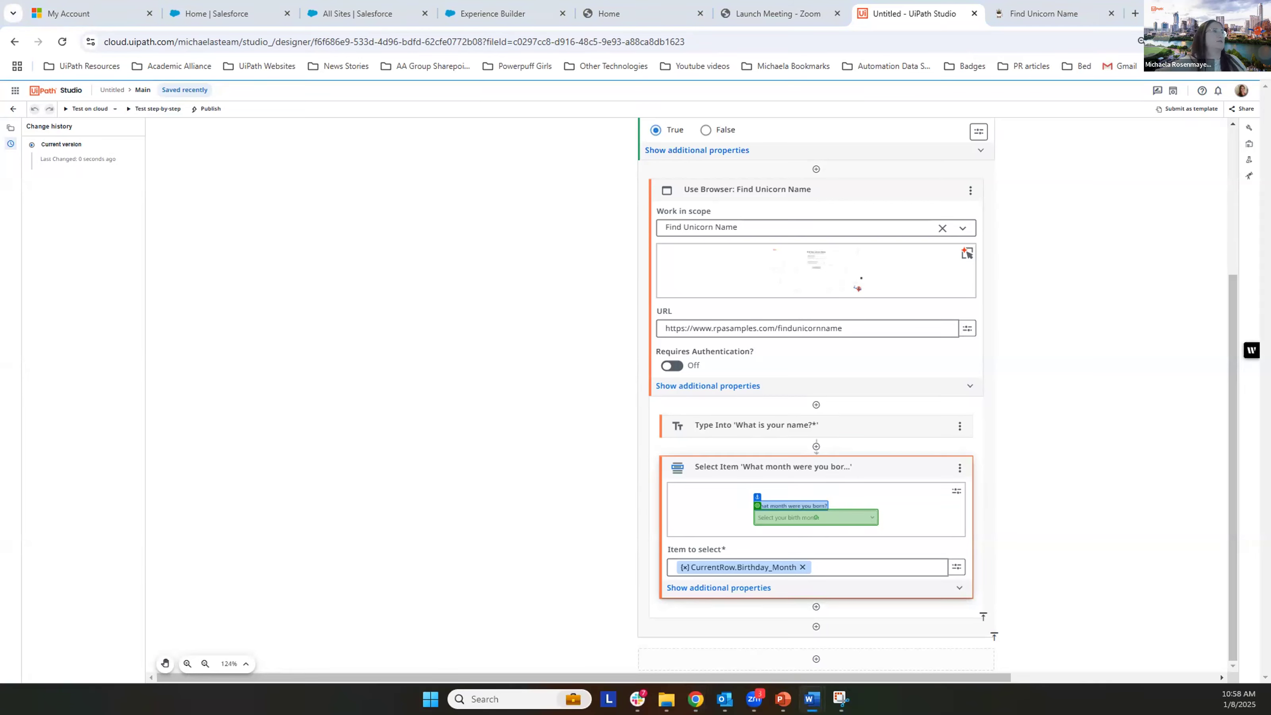
Step: Add a Click activity from UI Automation directly below the Select Item activity
left_click(814, 607)
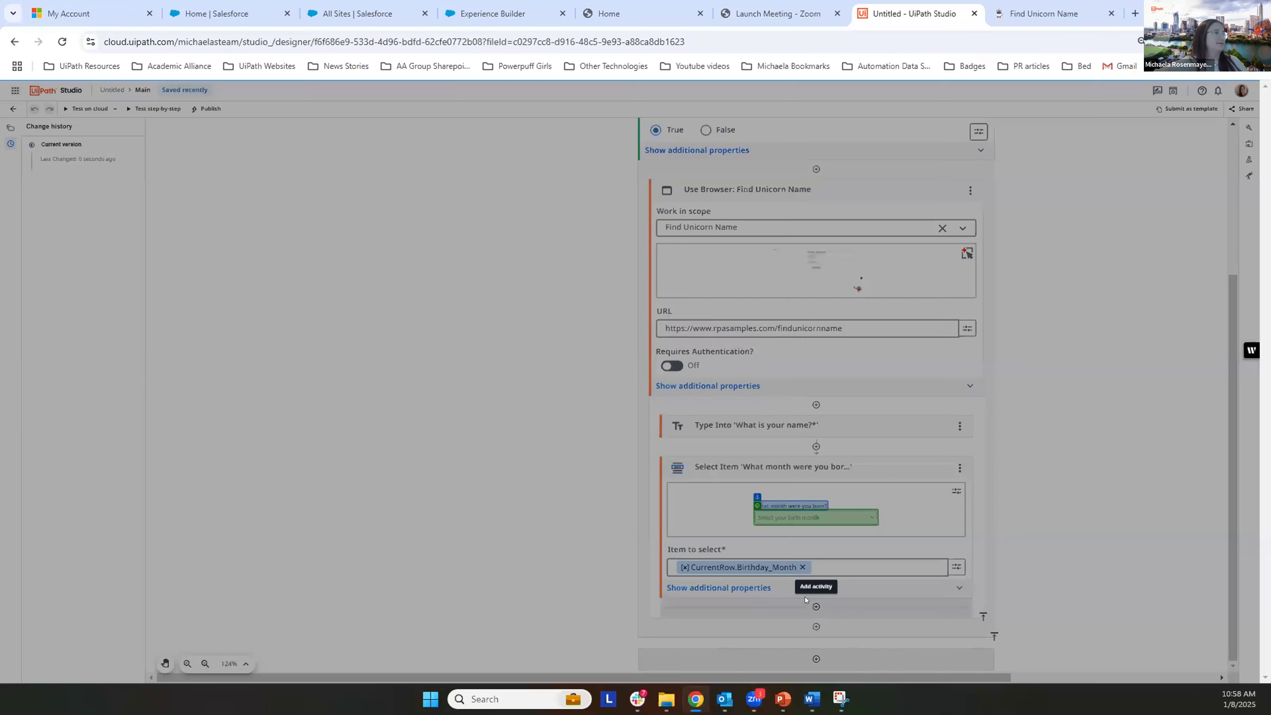
type("click")
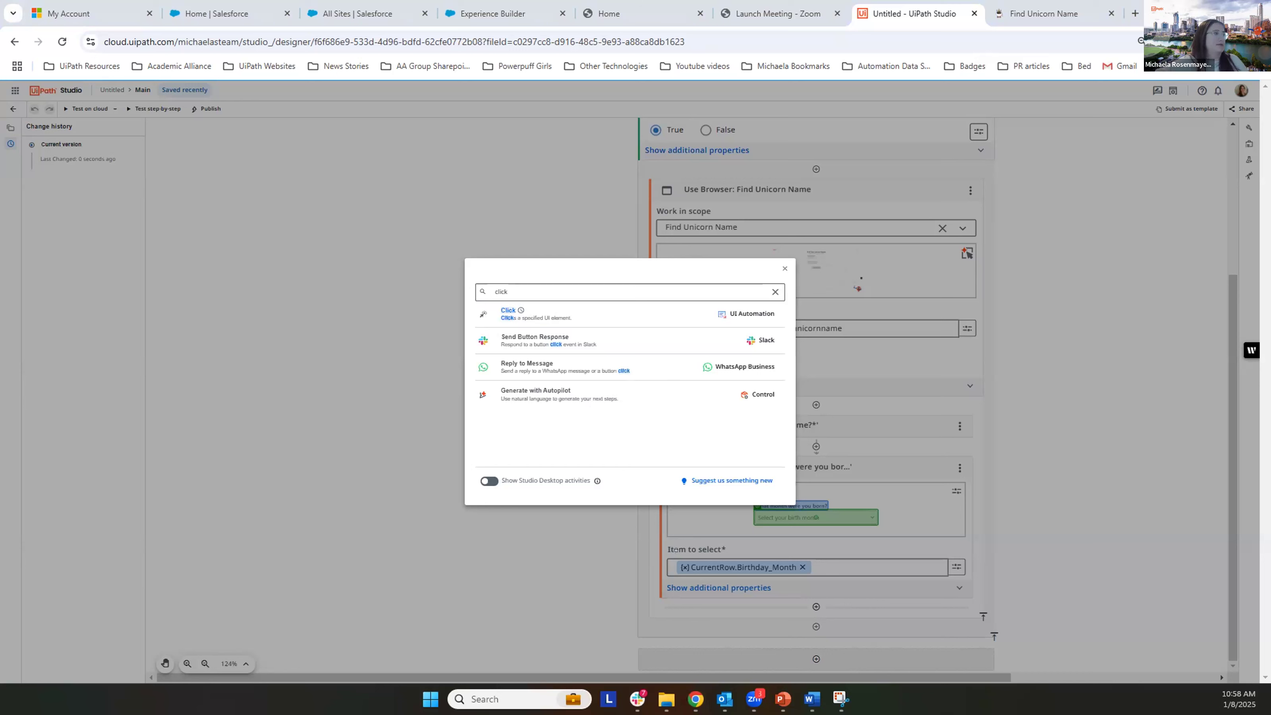
left_click_drag(951, 622, 983, 617)
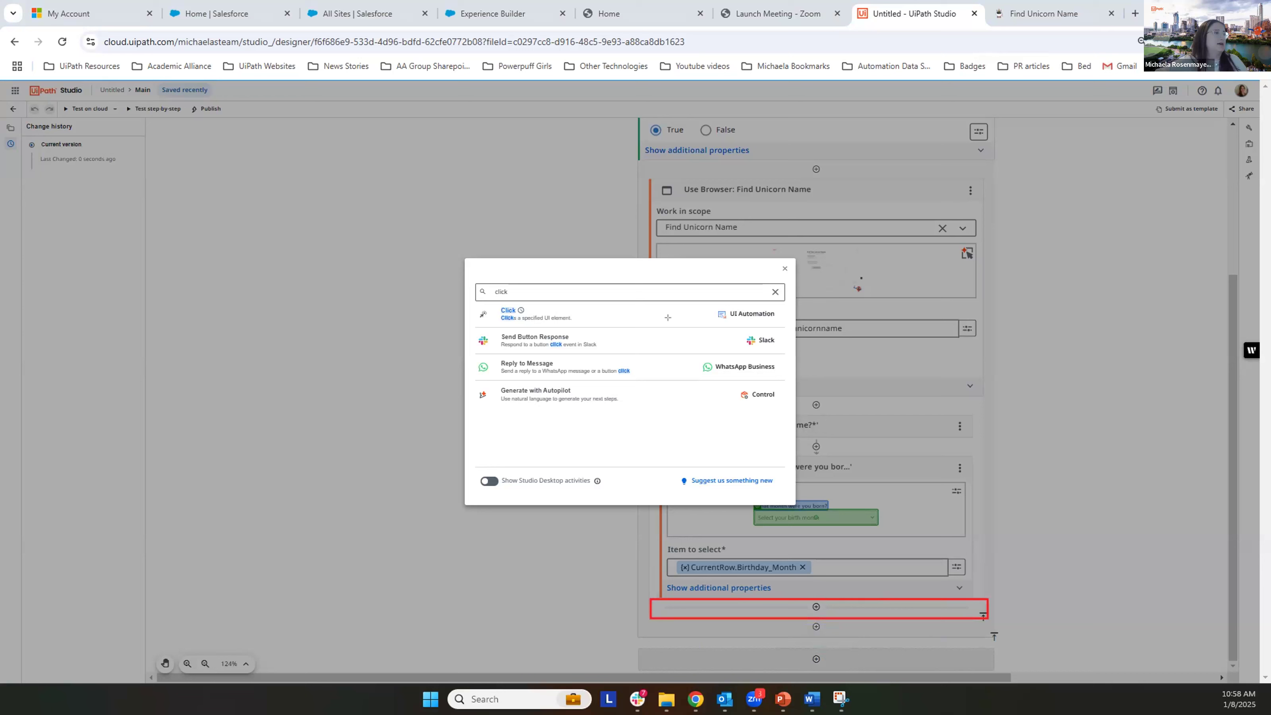
left_click_drag(481, 284, 588, 329)
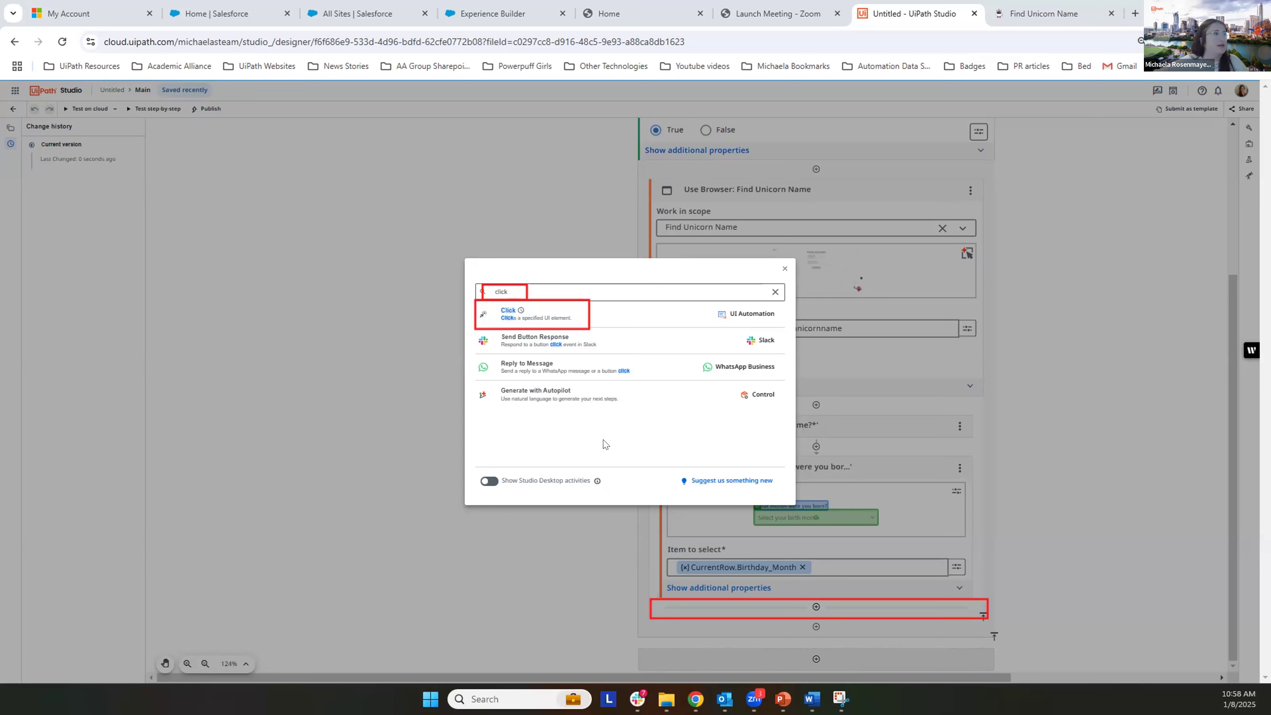
left_click(588, 314)
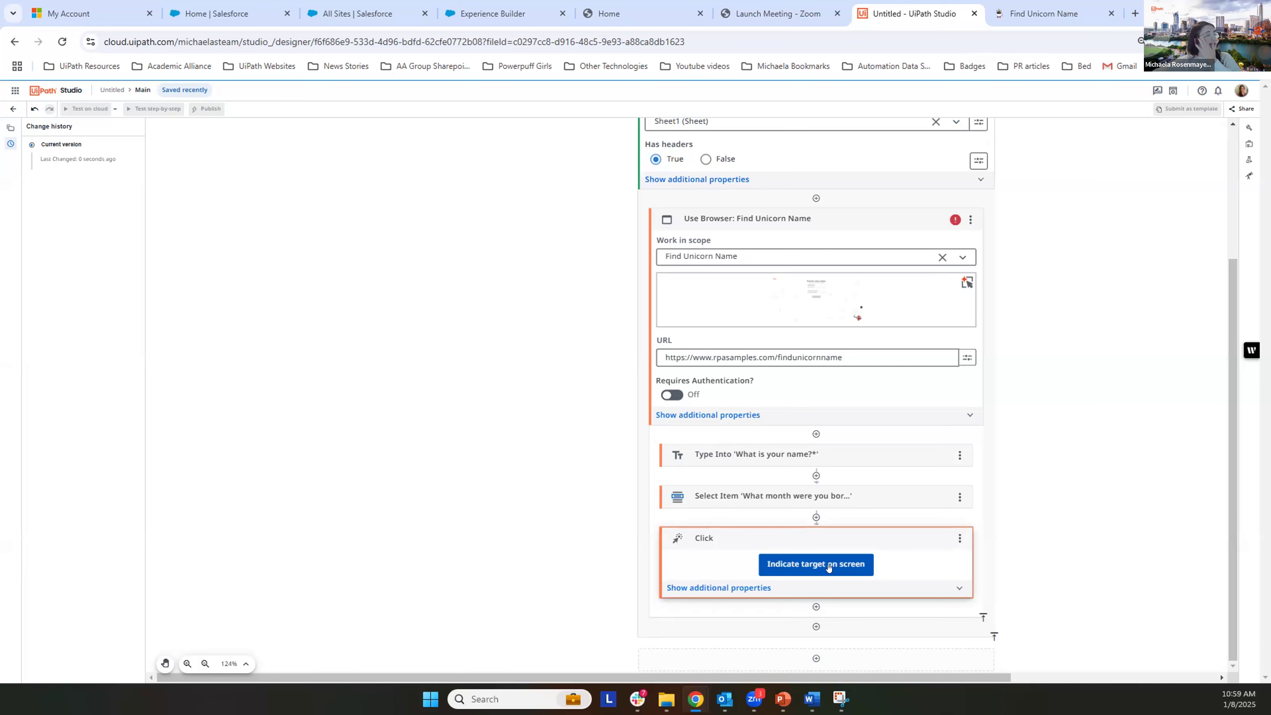
Step: Indicate the Get Unicorn Name button on the Find Unicorn Name page as the Click target, take a screen snip, and confirm the selection
left_click(828, 565)
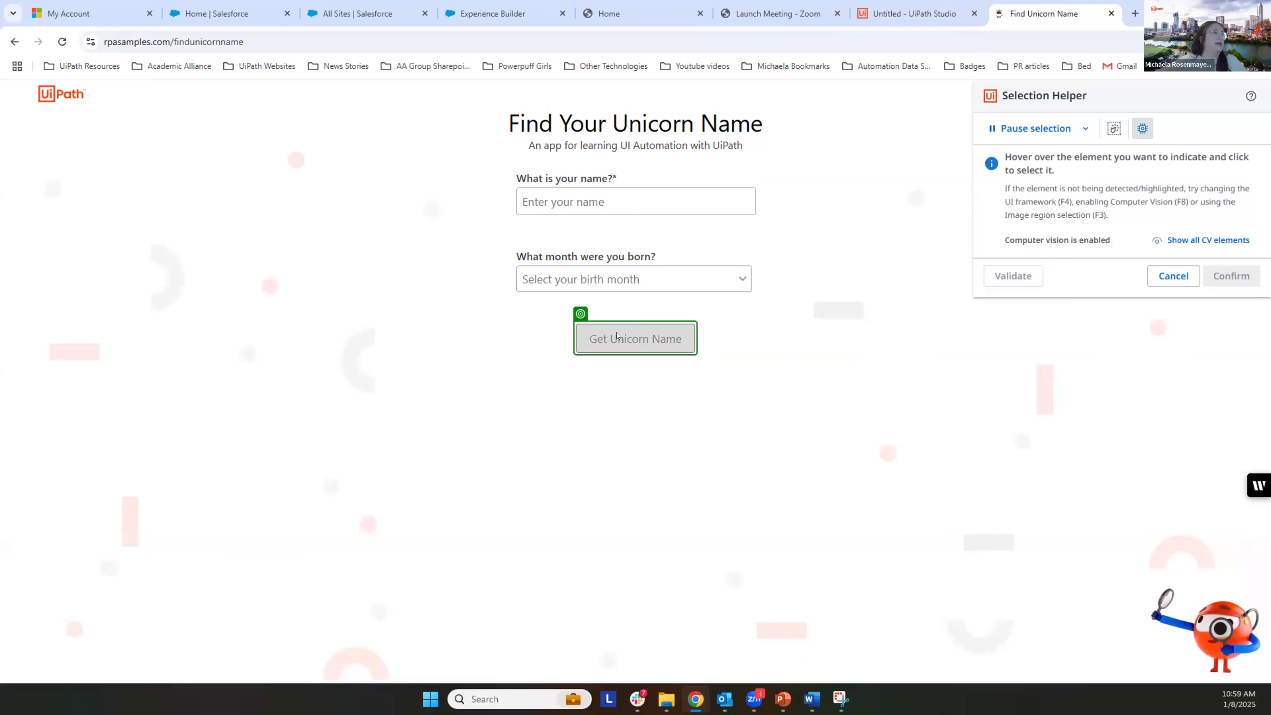
left_click(640, 337)
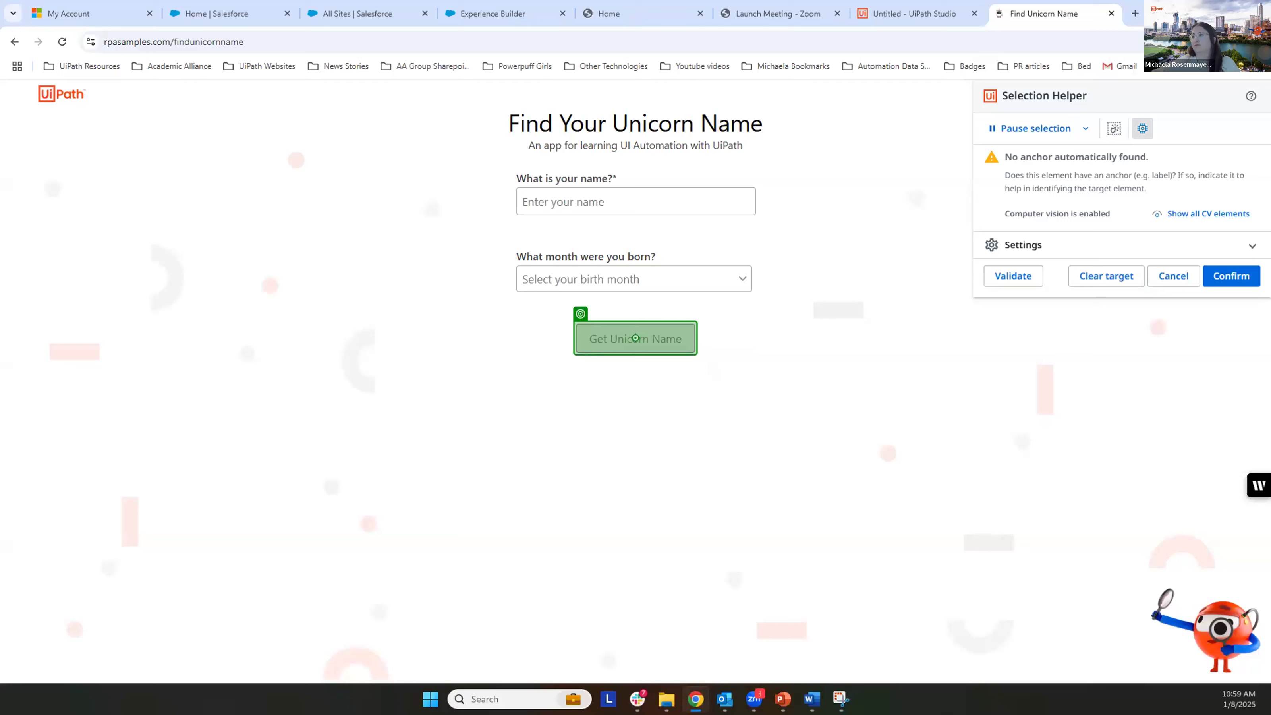
key("super+shift+s")
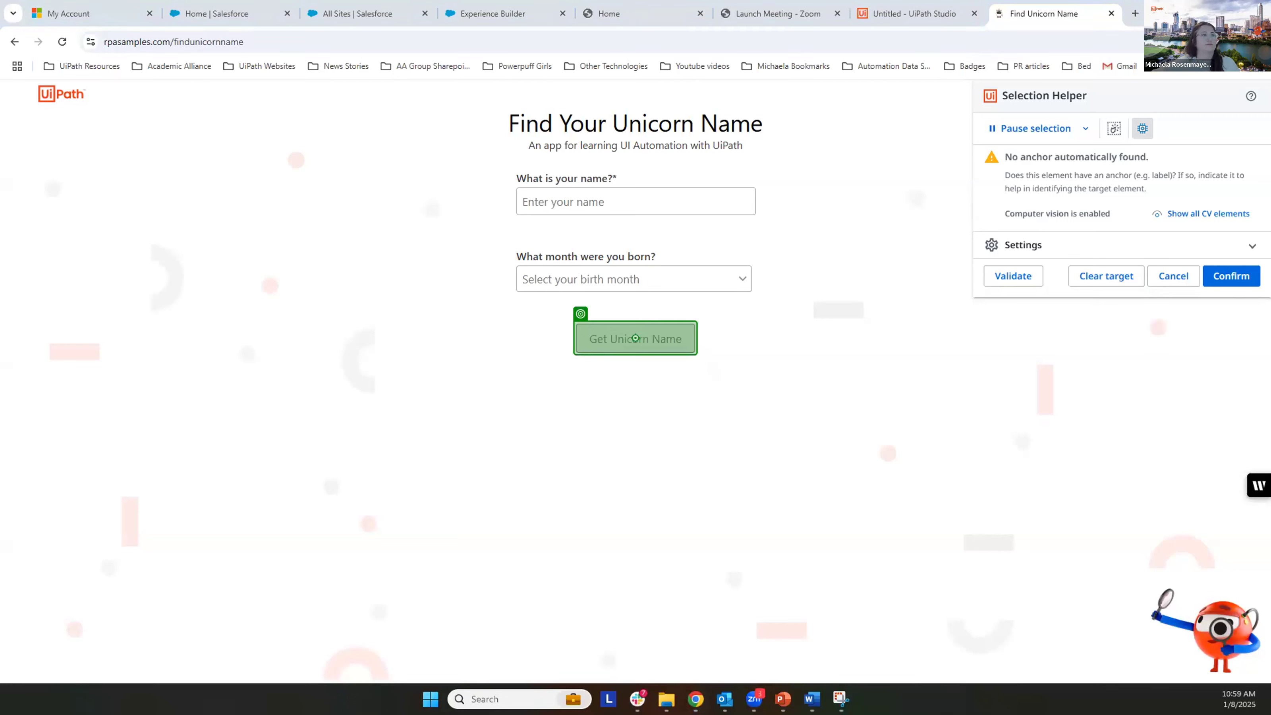
mouse_move(637, 336)
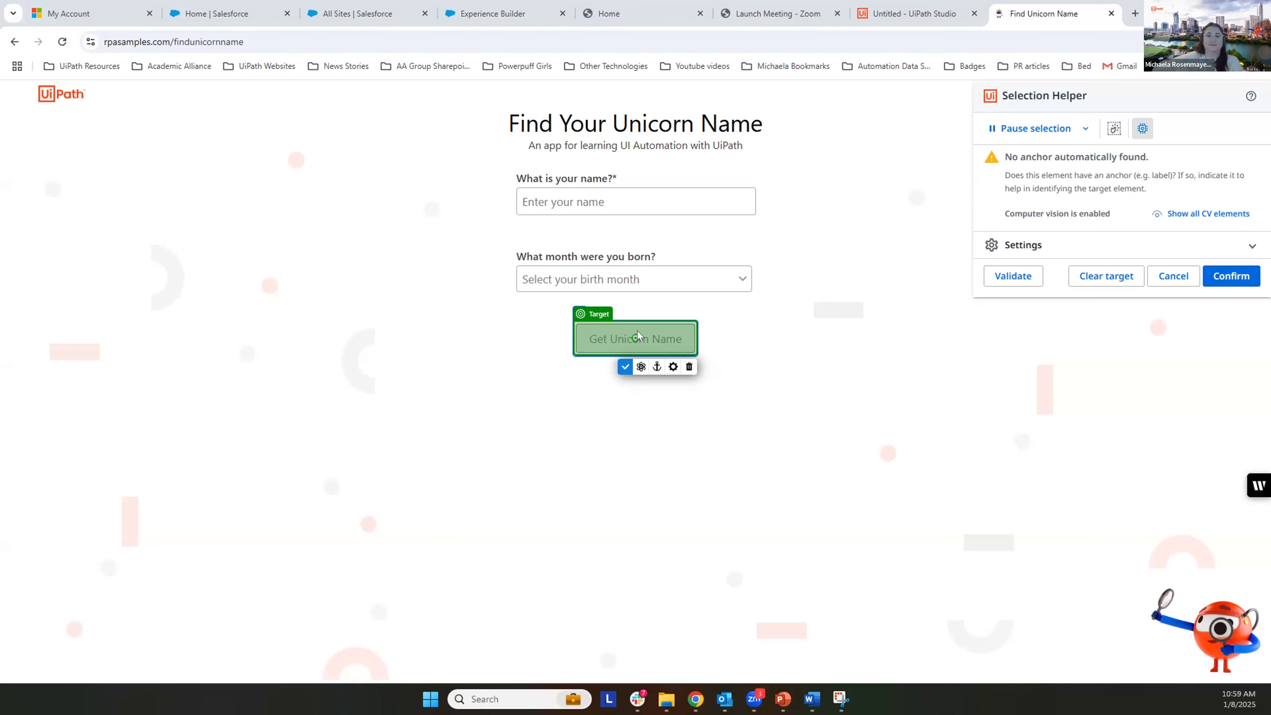
left_click(1221, 275)
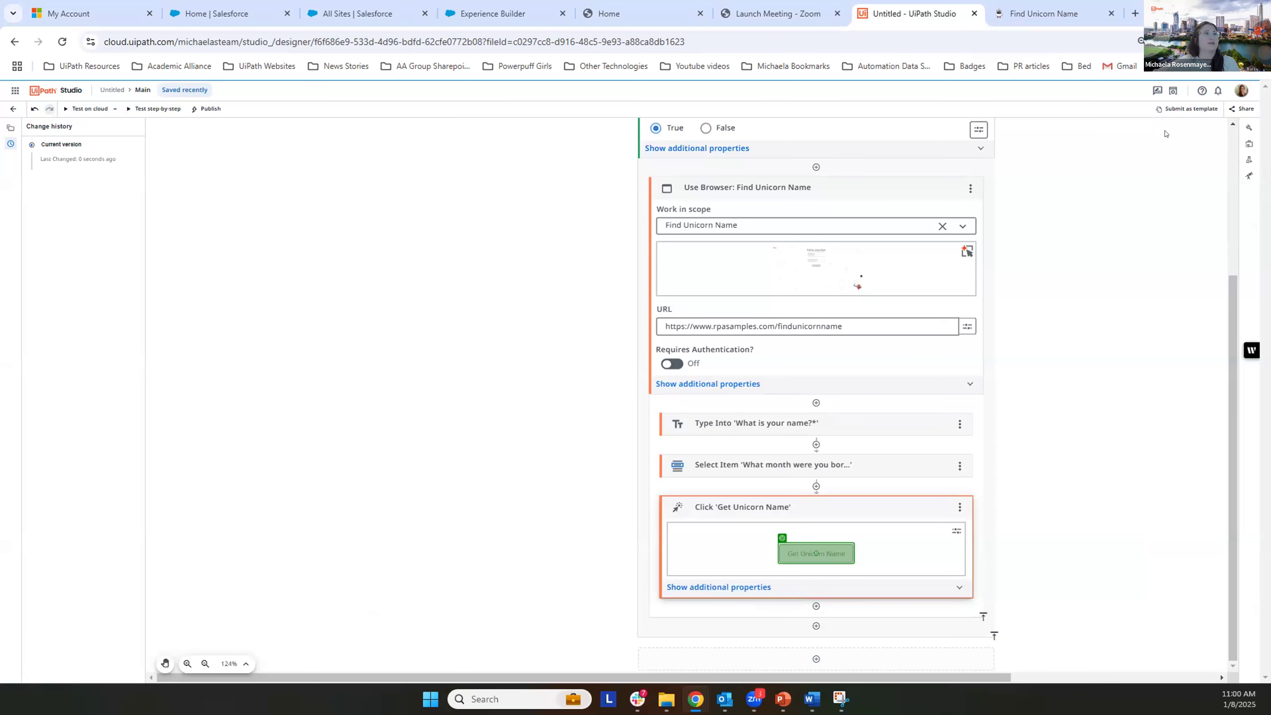
Step: Submit the Find Unicorn Name form with a first name and birth month September to generate a sample unicorn name
left_click(1052, 16)
left_click(688, 198)
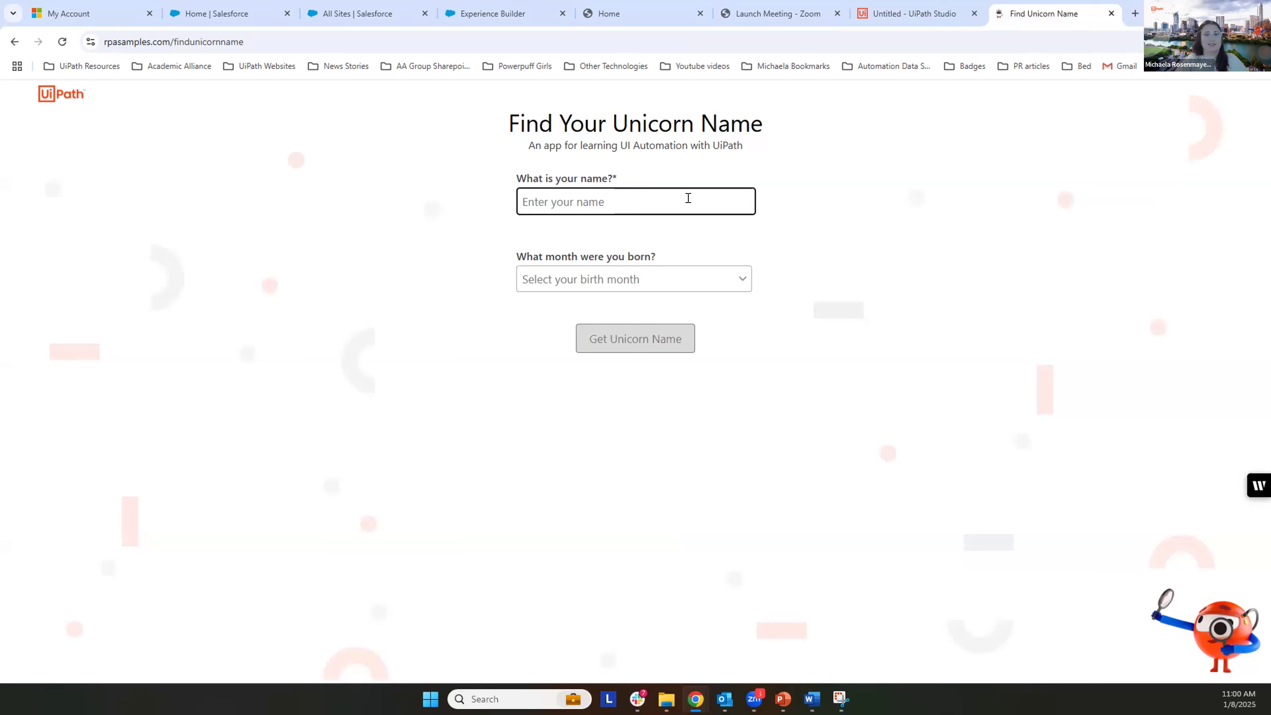
type("Michaela")
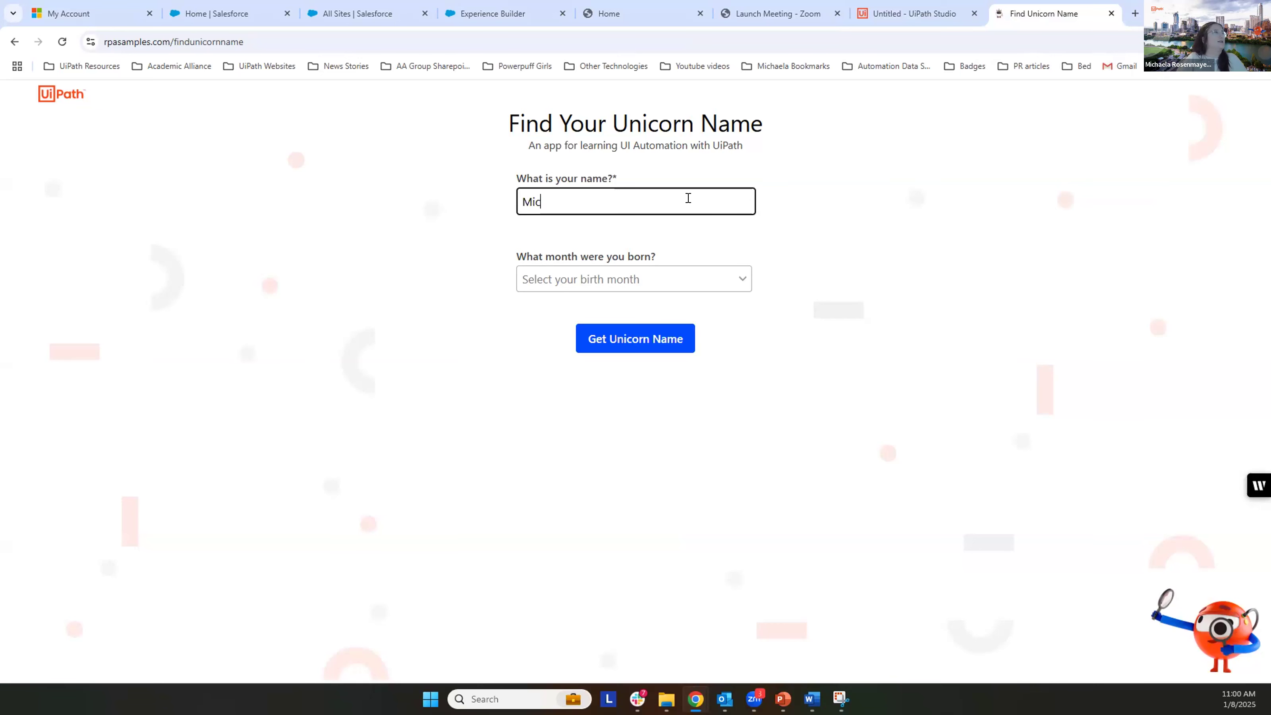
left_click(713, 281)
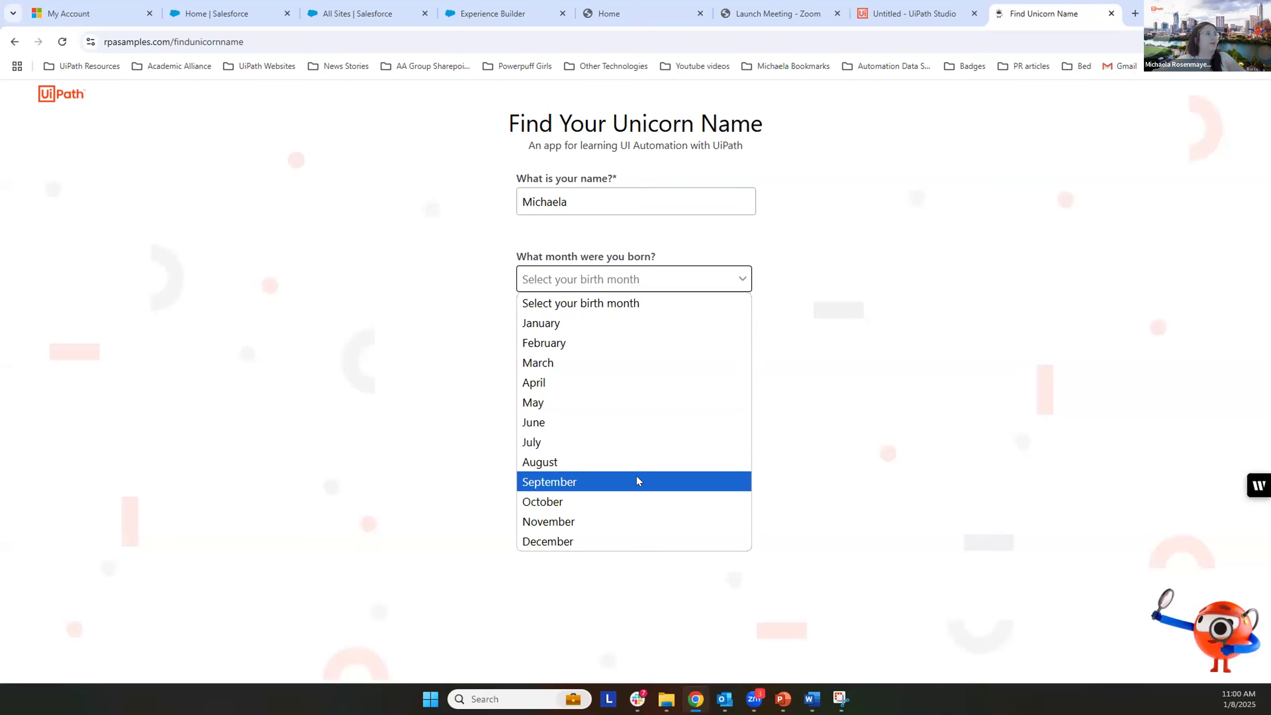
left_click(637, 480)
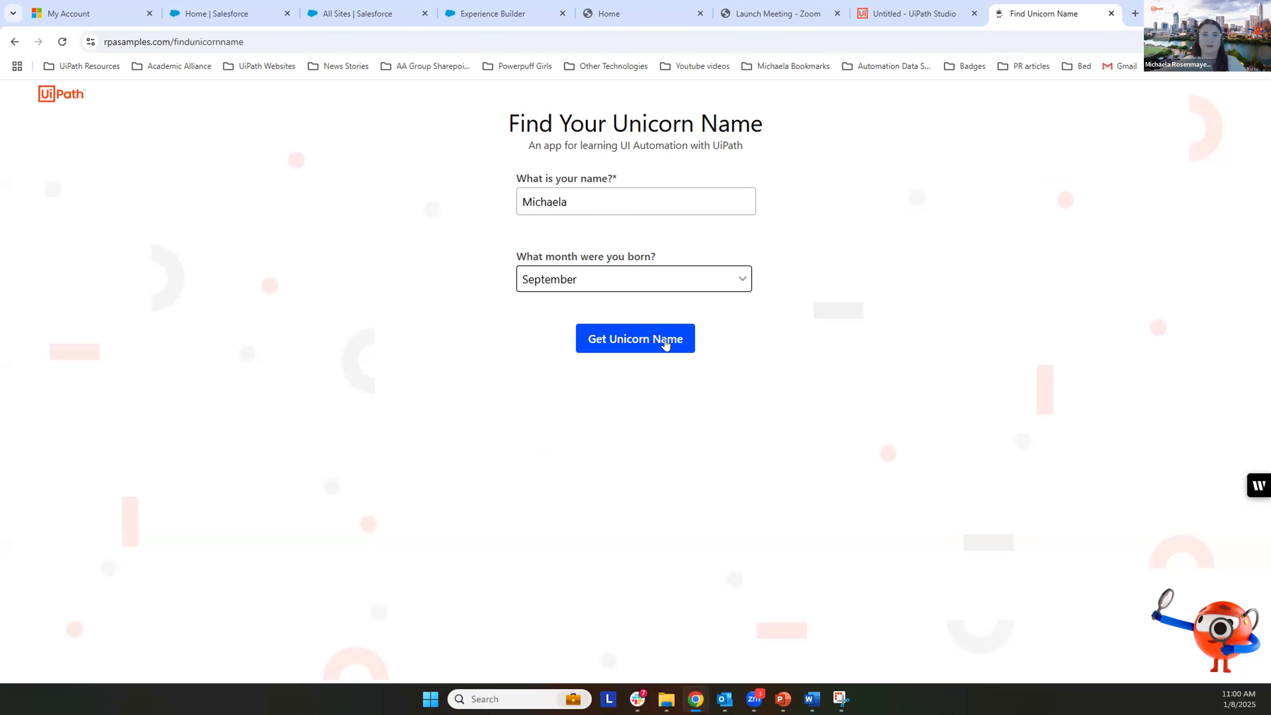
left_click(661, 340)
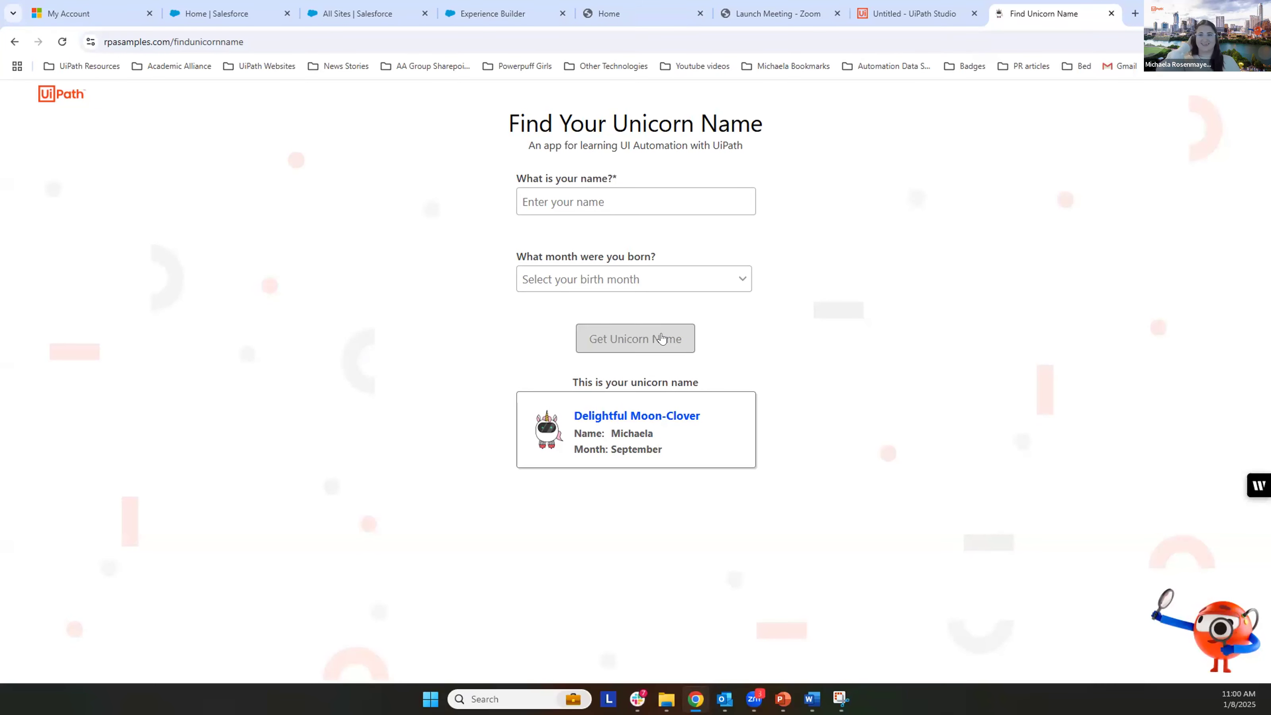
Step: Review the workflow below the Click activity in UiPath Studio, and return to the unicorn name result on the Find Unicorn Name page
key("alt+Tab")
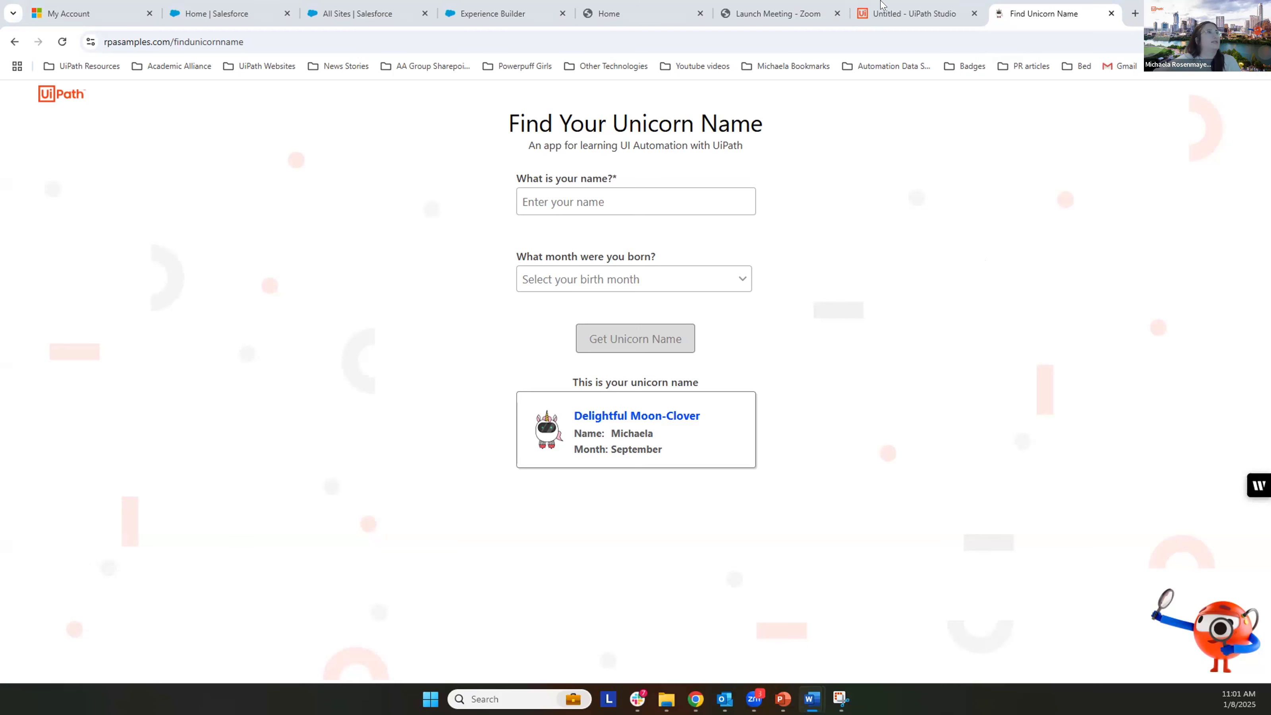
left_click(901, 19)
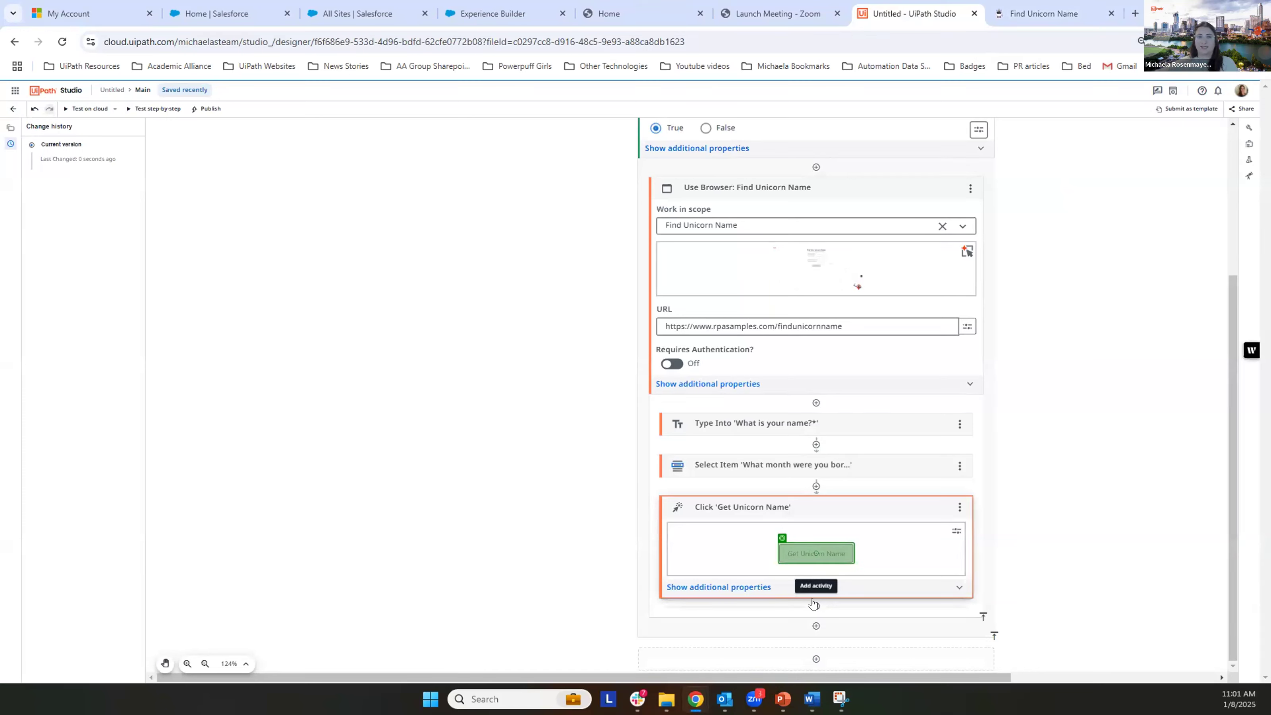
left_click(1045, 14)
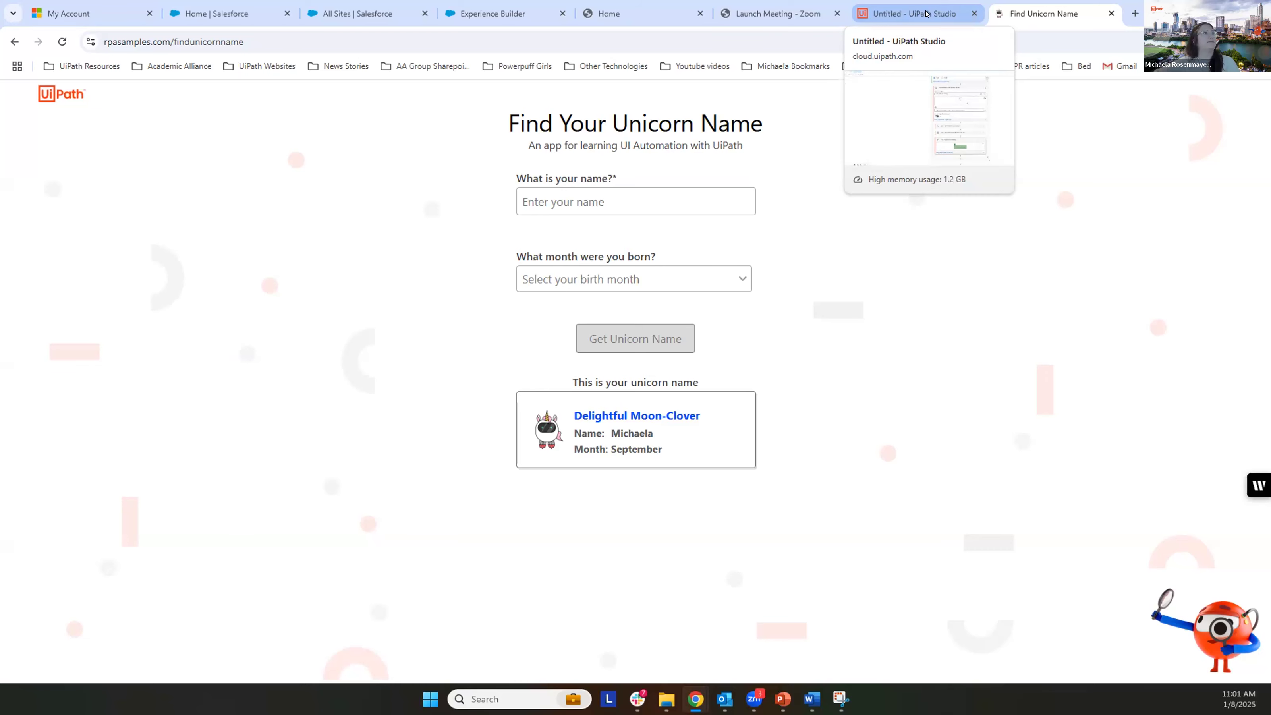
Step: Switch to UiPath Studio and add a Get Text activity from UI Automation directly below the Click 'Get Unicorn Name' activity
left_click(926, 14)
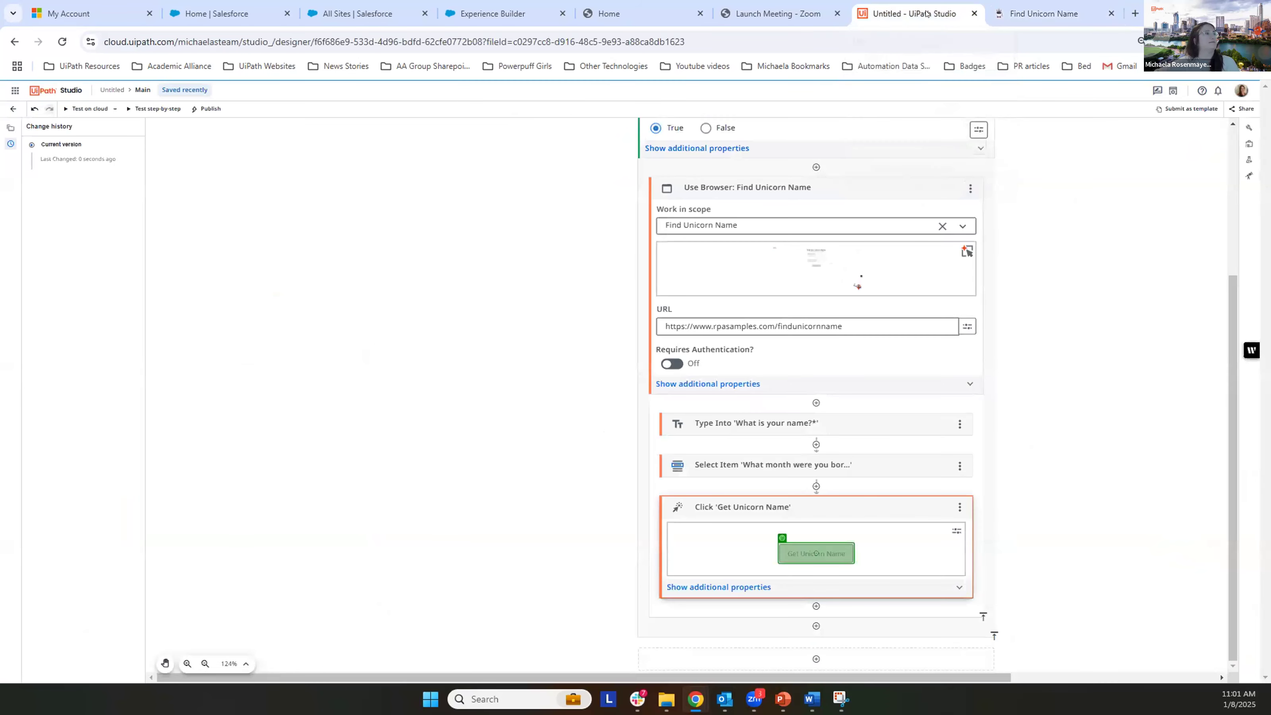
left_click(811, 607)
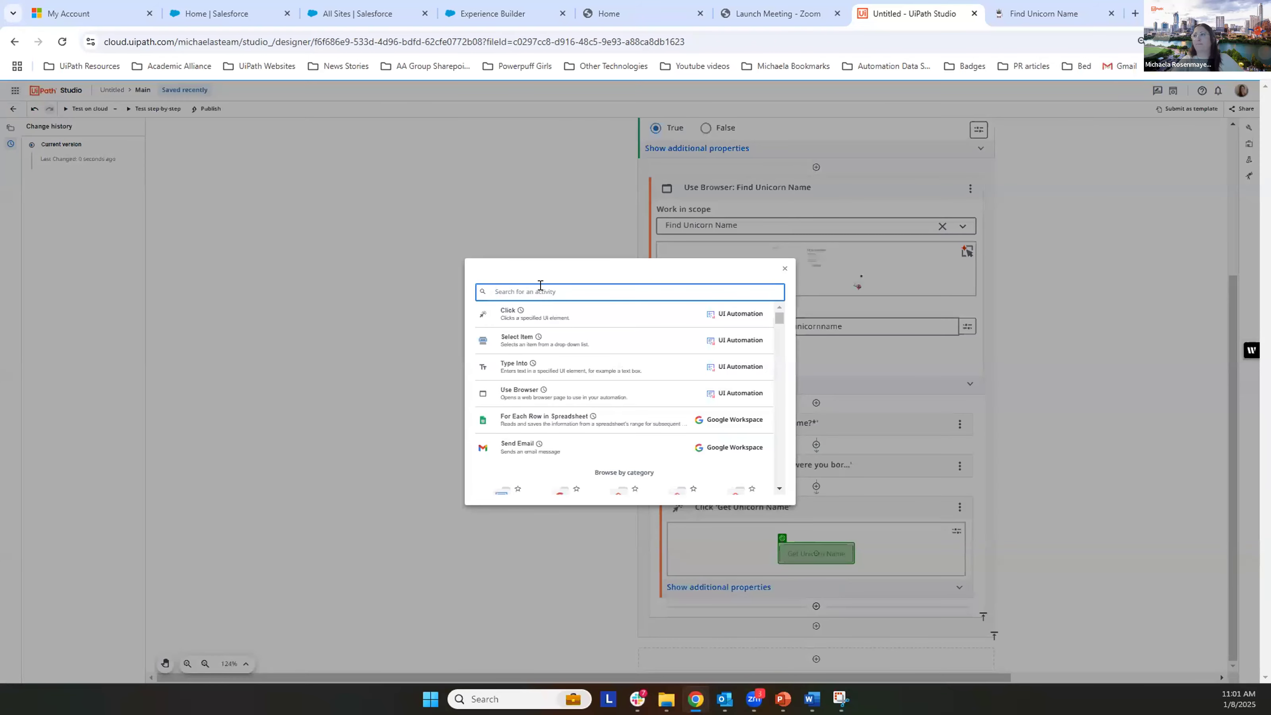
type("get text")
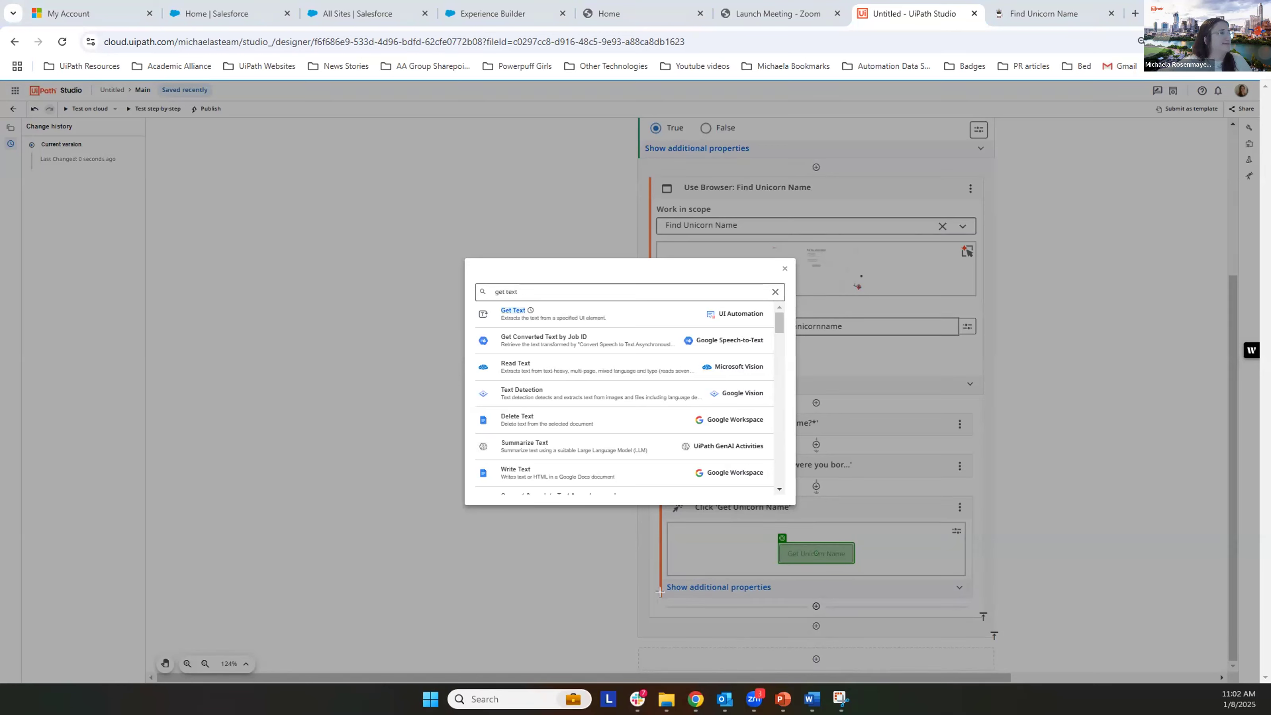
left_click_drag(654, 595, 984, 615)
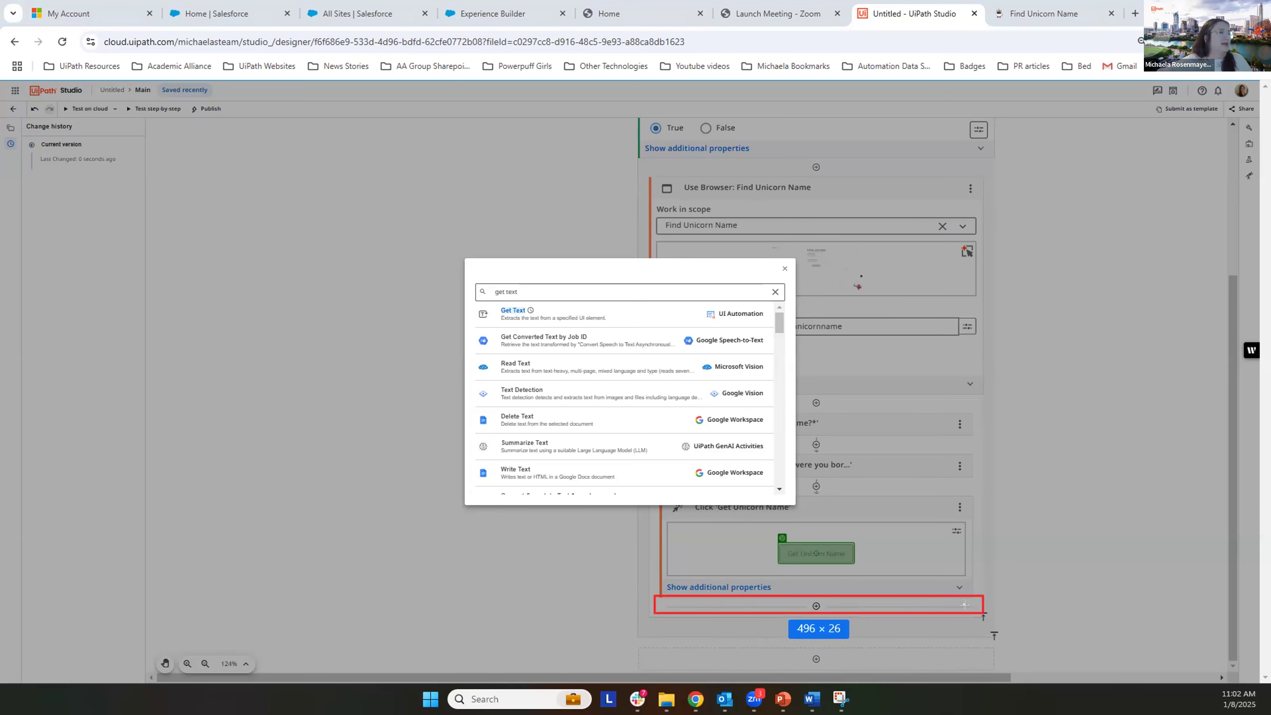
left_click_drag(472, 281, 635, 300)
left_click_drag(472, 300, 615, 318)
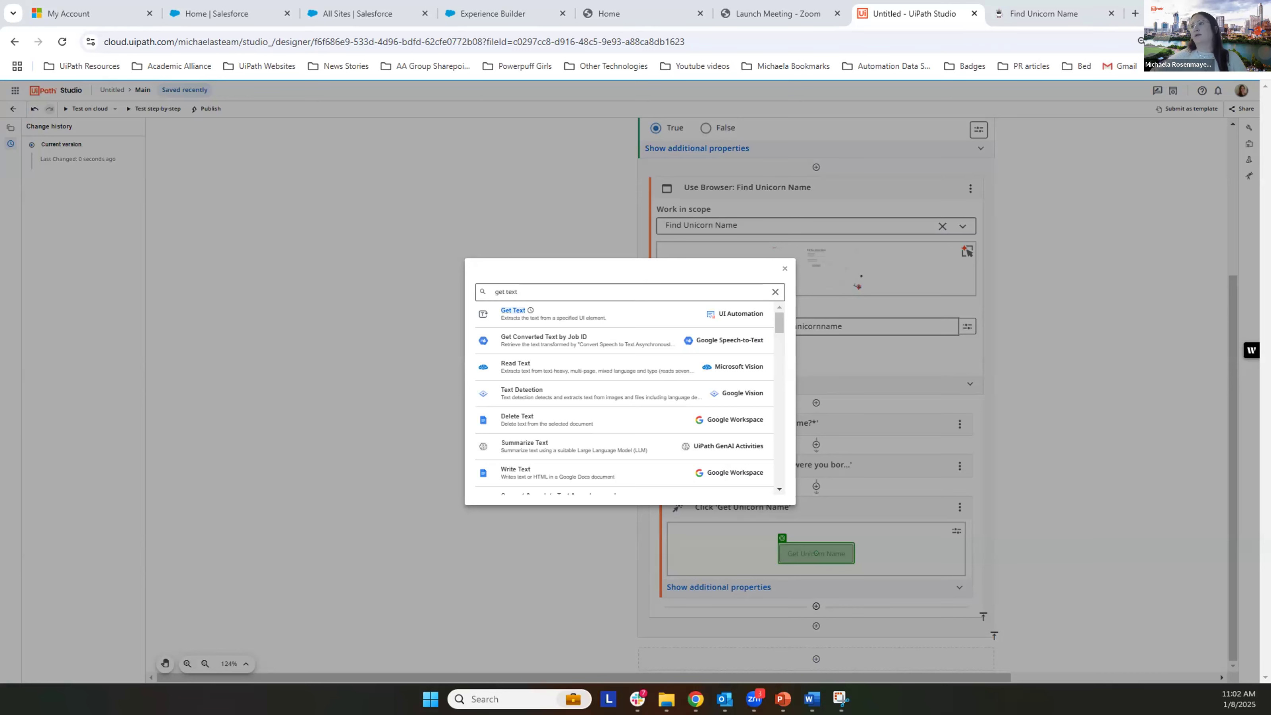
left_click(579, 315)
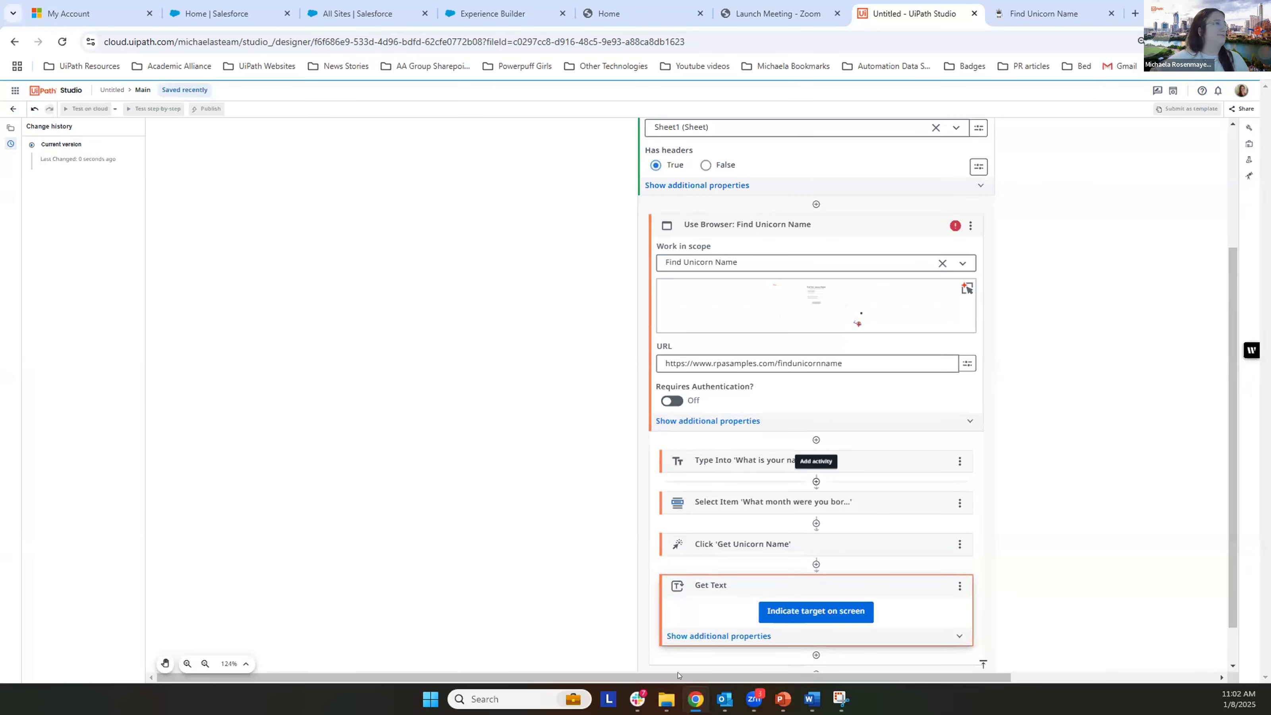
Step: Indicate the generated unicorn name as the Get Text target, with "This is your unicorn name" as its anchor, and confirm the selection
scroll(871, 566, "down", 1)
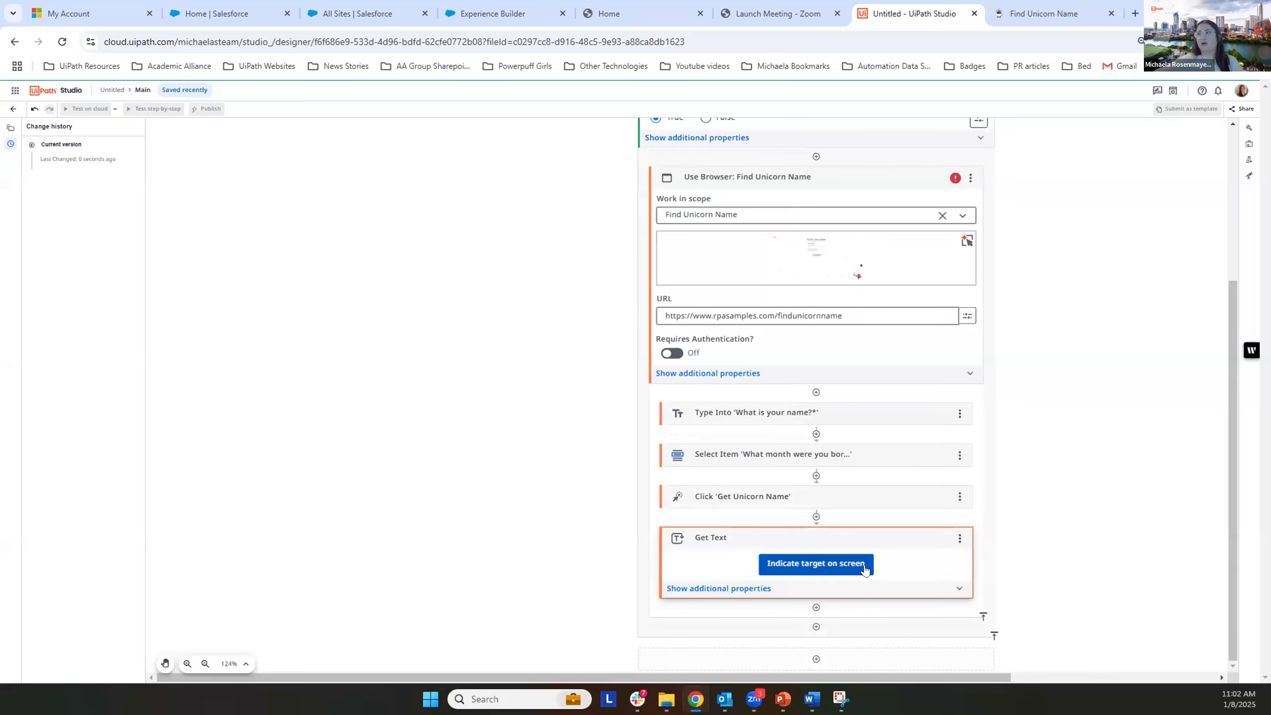
left_click(803, 570)
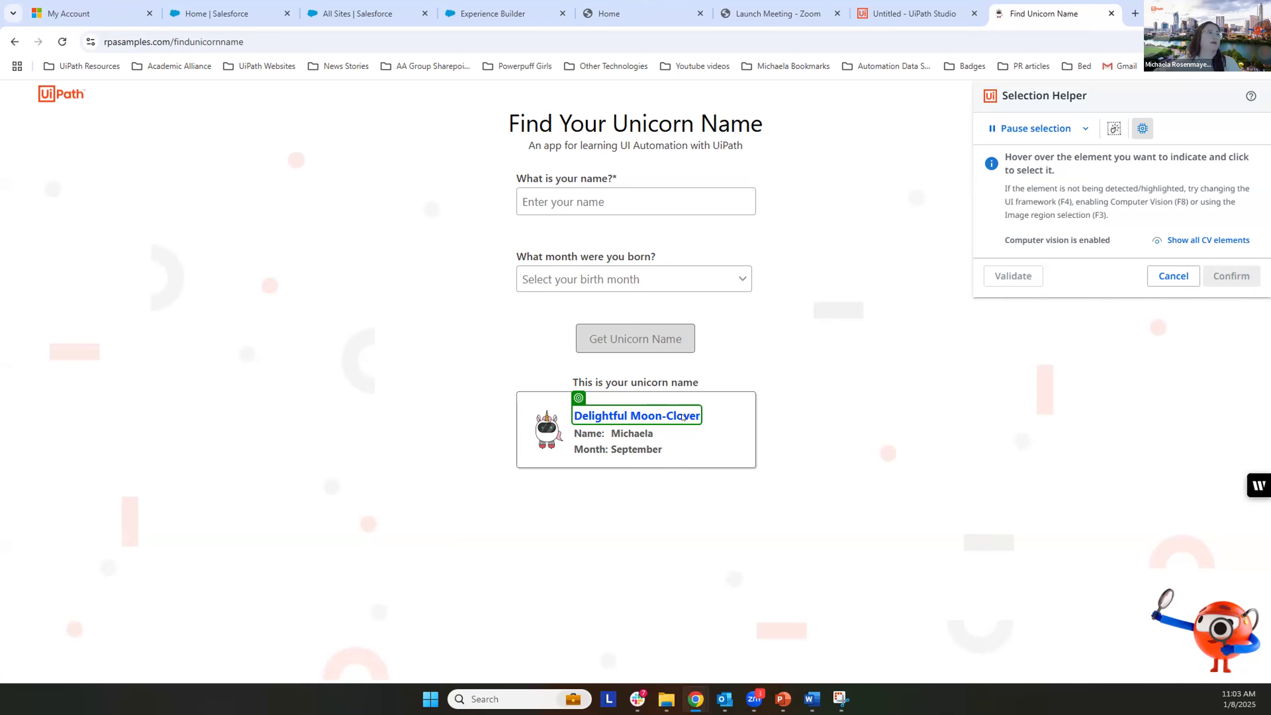
left_click(683, 417)
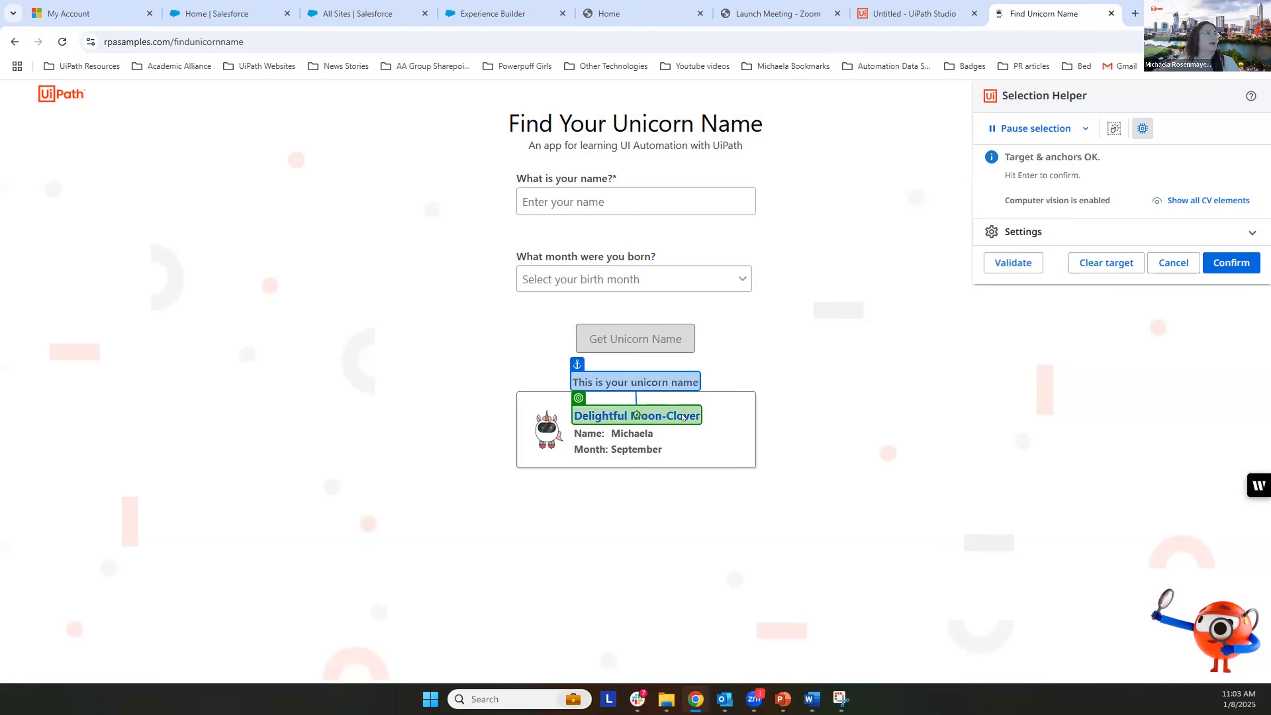
mouse_move(684, 379)
left_click(689, 405)
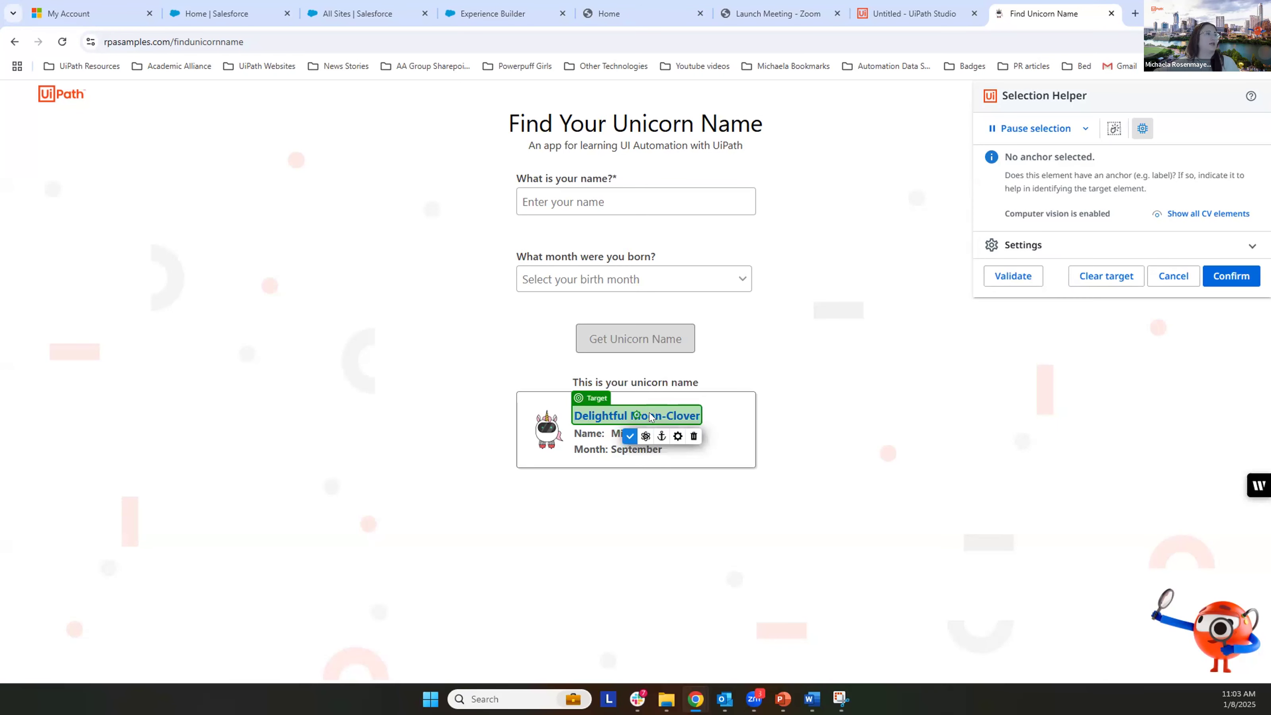
left_click(690, 378)
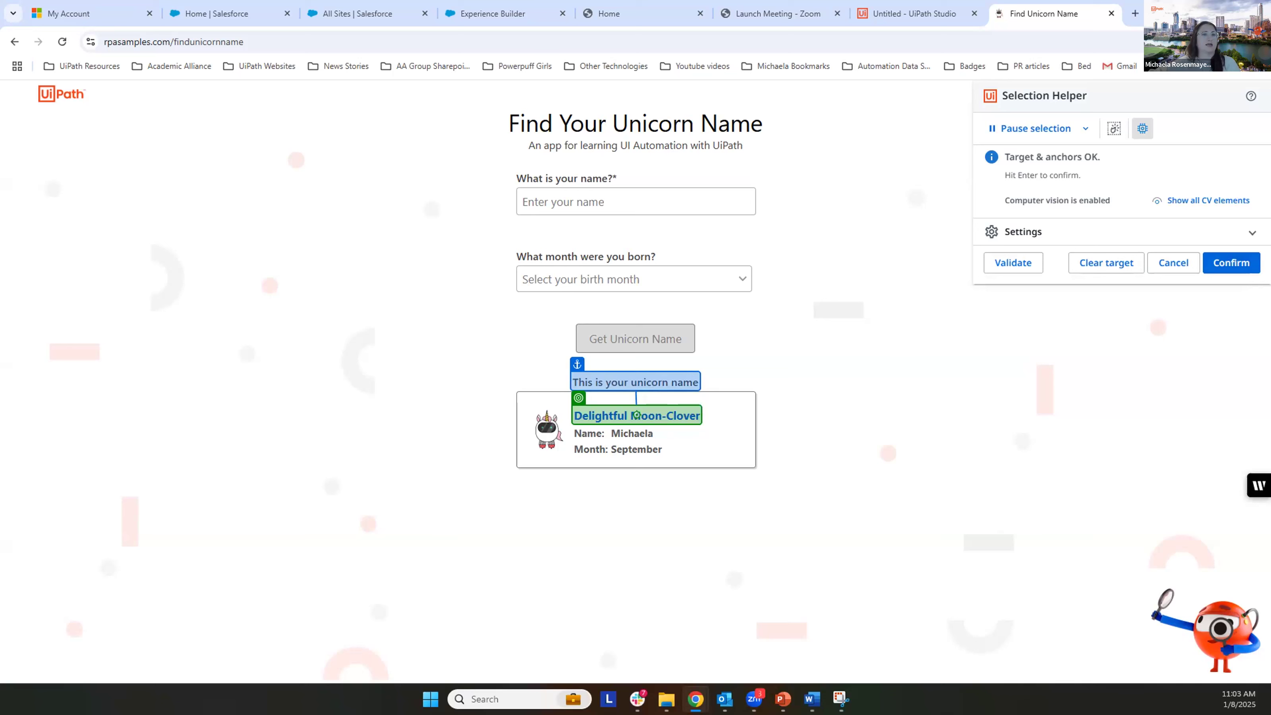
left_click(1230, 264)
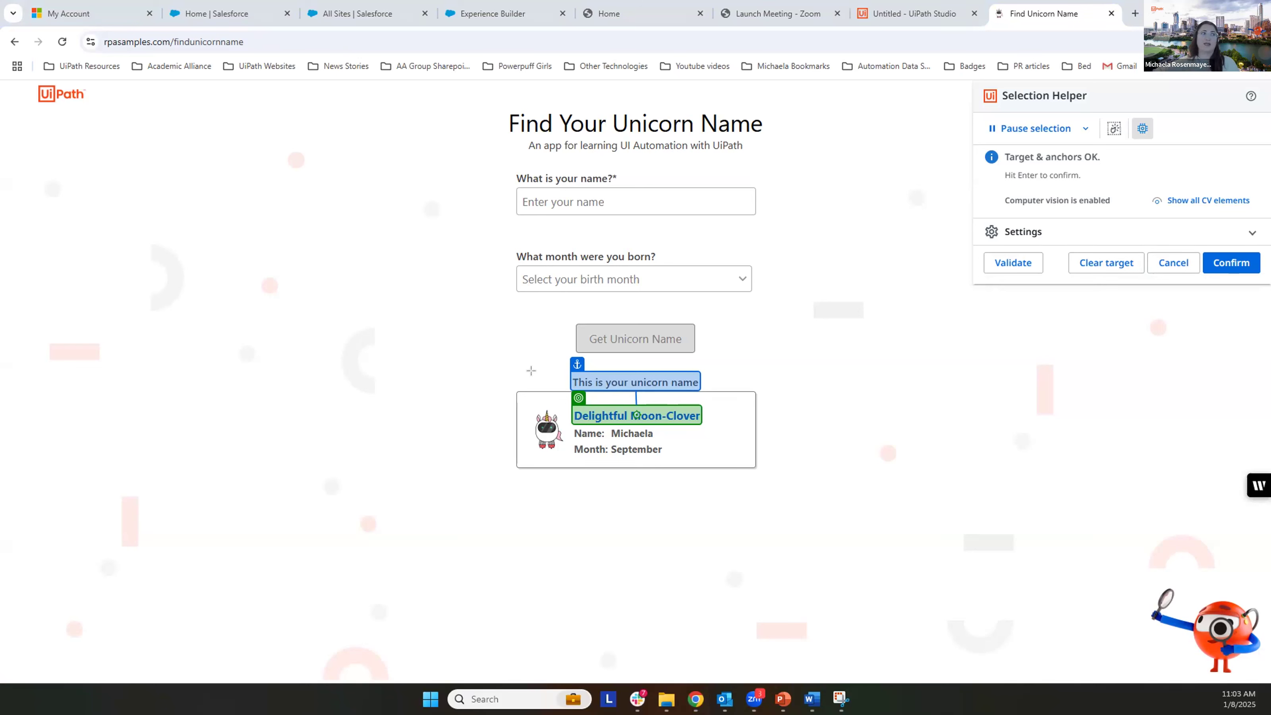
left_click_drag(553, 386, 703, 423)
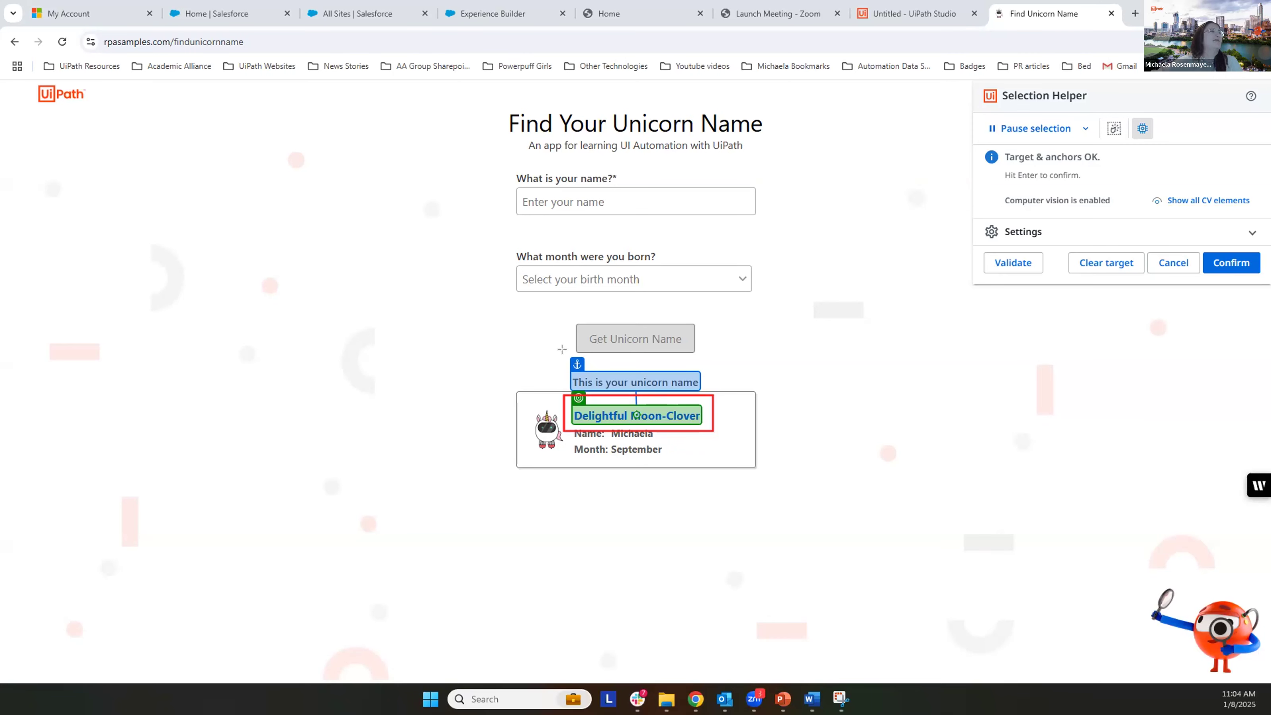
left_click_drag(564, 349, 596, 383)
left_click_drag(682, 392, 723, 392)
left_click_drag(1200, 241, 1265, 277)
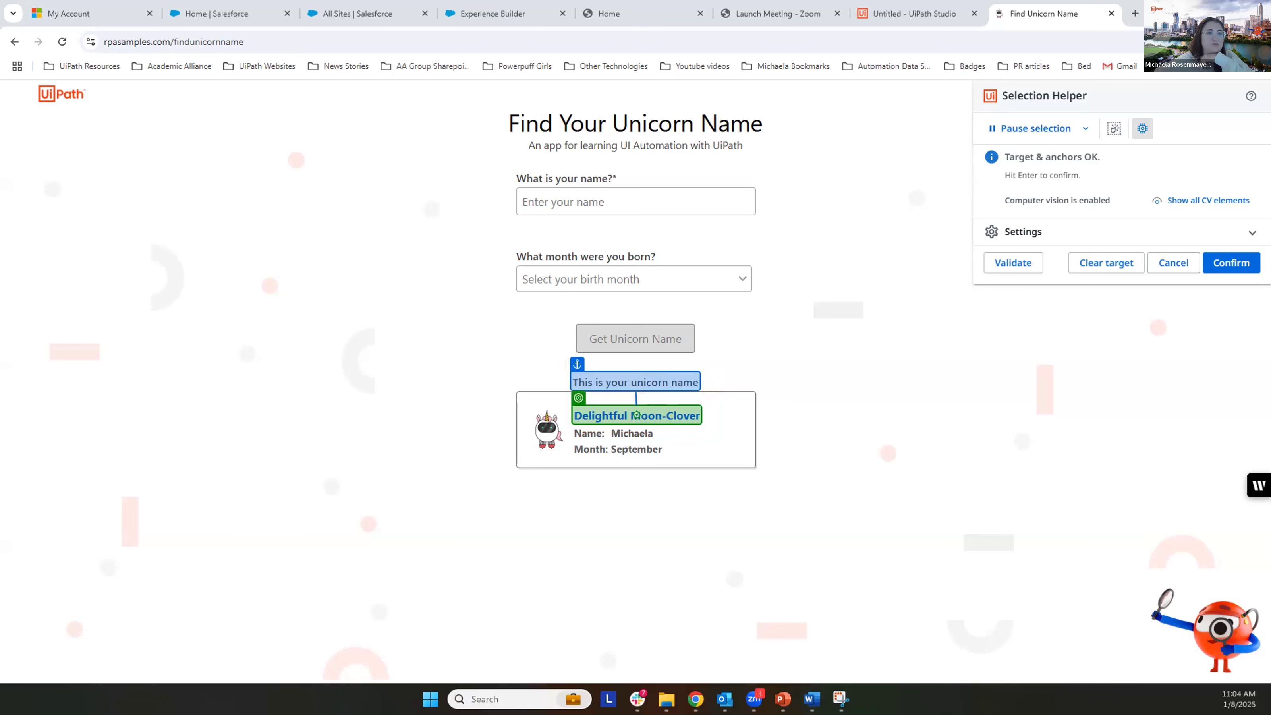
left_click(1222, 263)
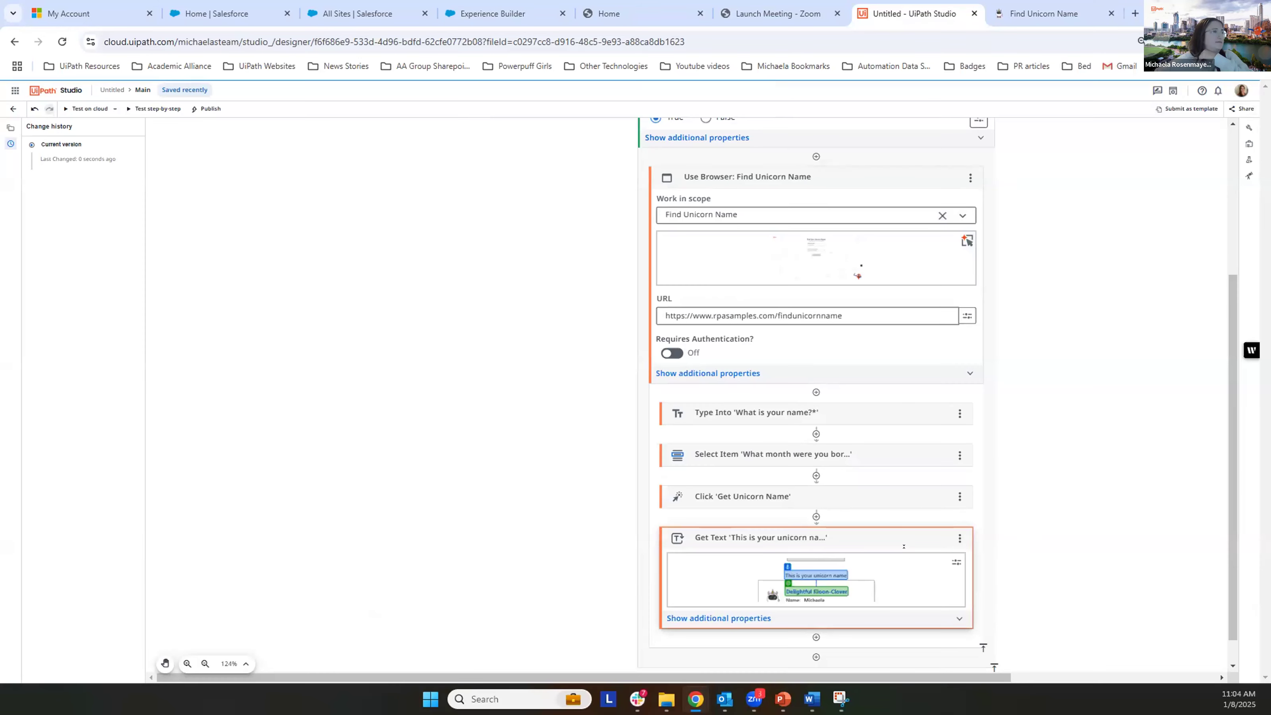
Step: Add the Google Workspace Send Email activity directly below the Get Text activity
scroll(903, 557, "down", 1)
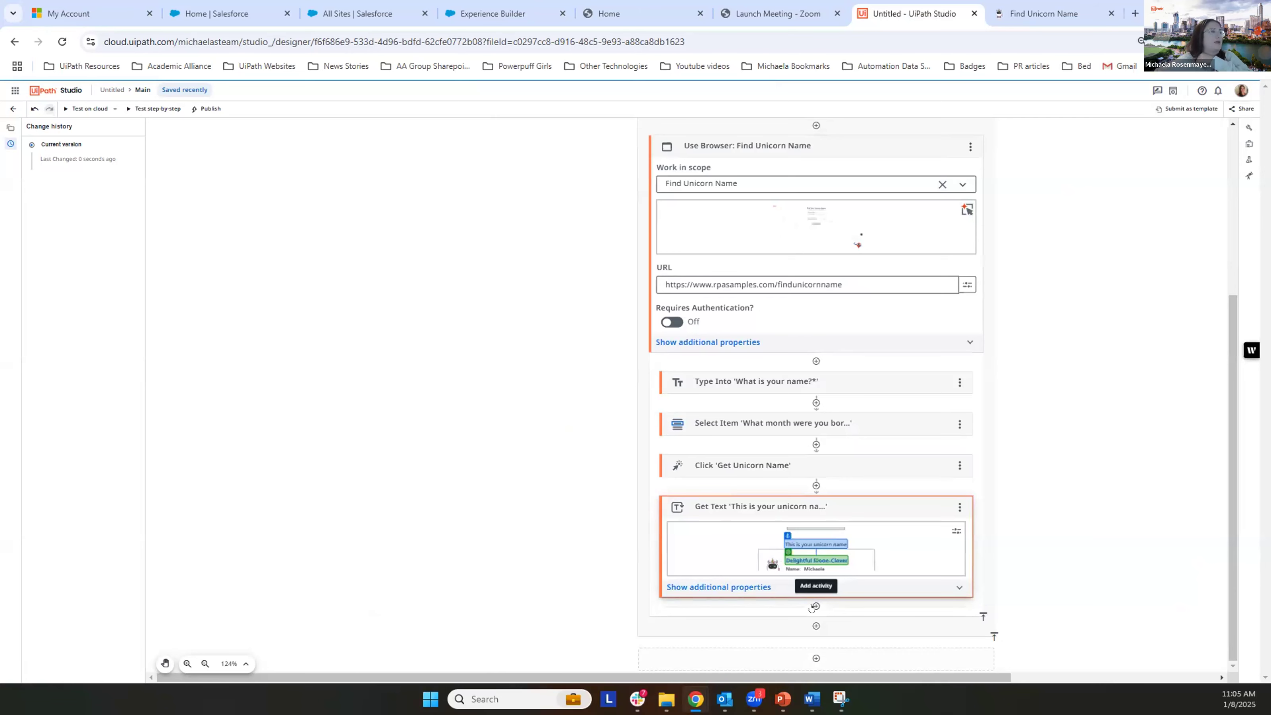
left_click(811, 607)
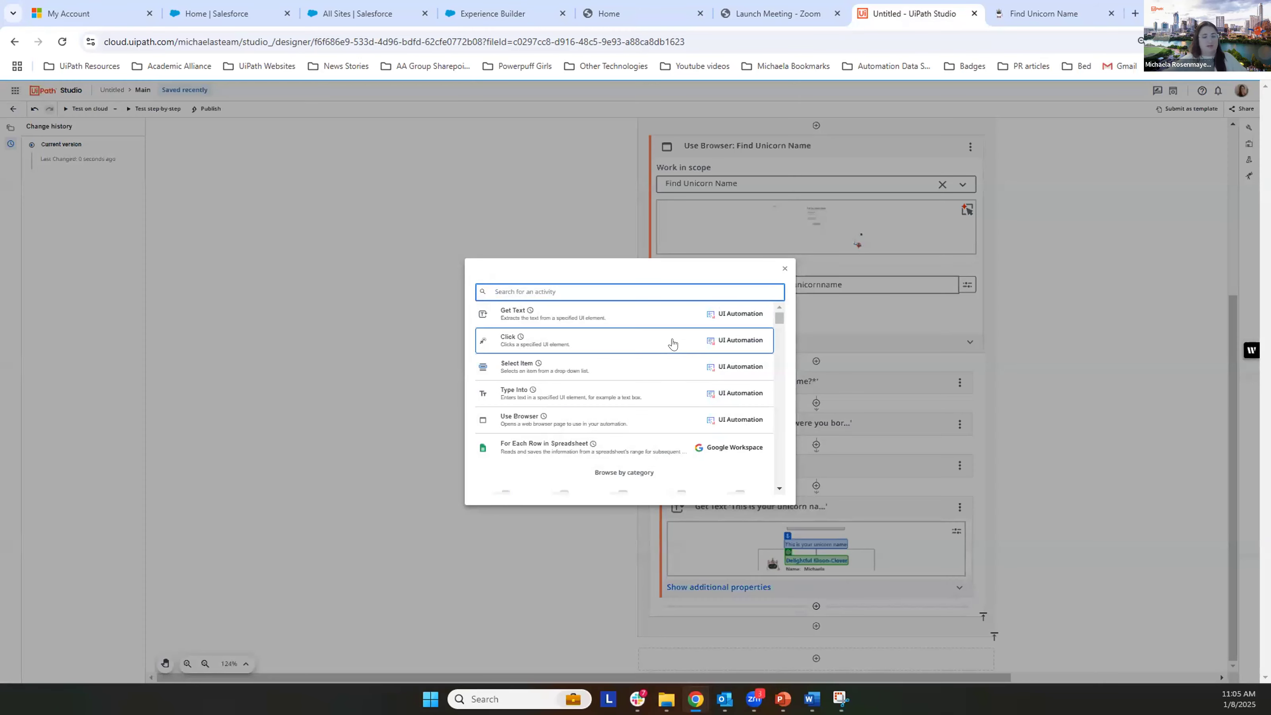
type("Send email")
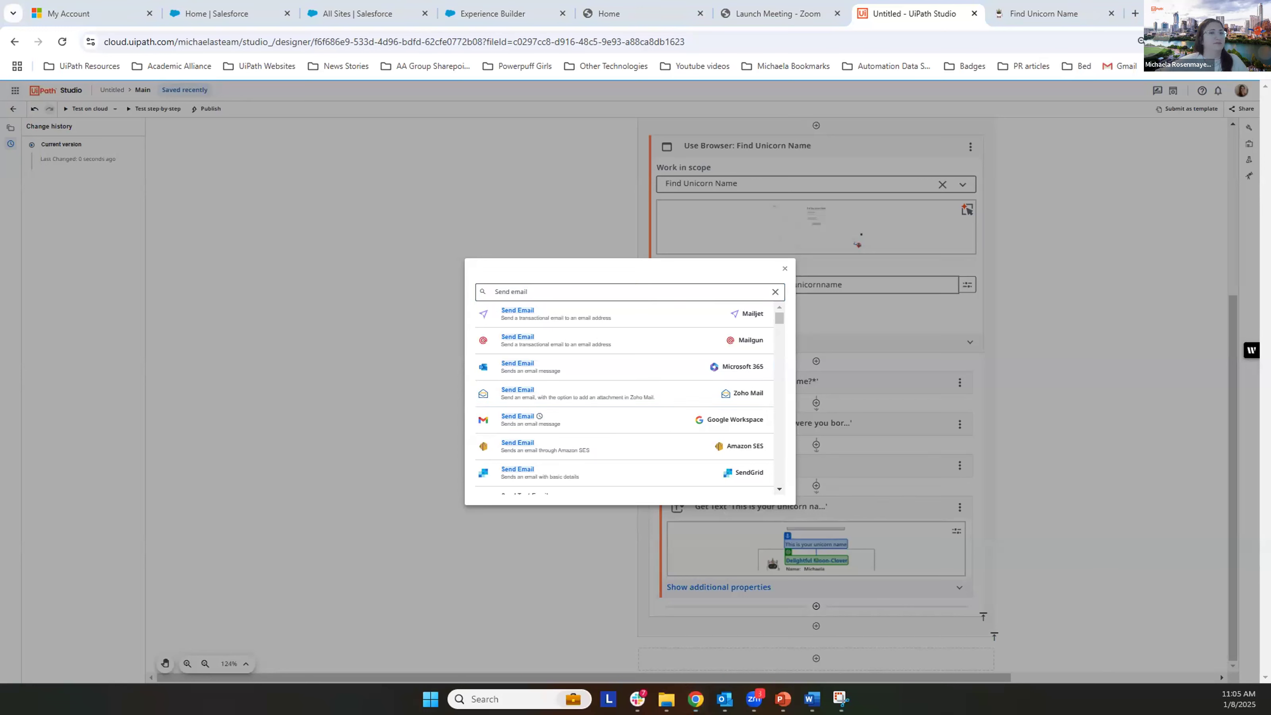
left_click_drag(467, 403, 779, 434)
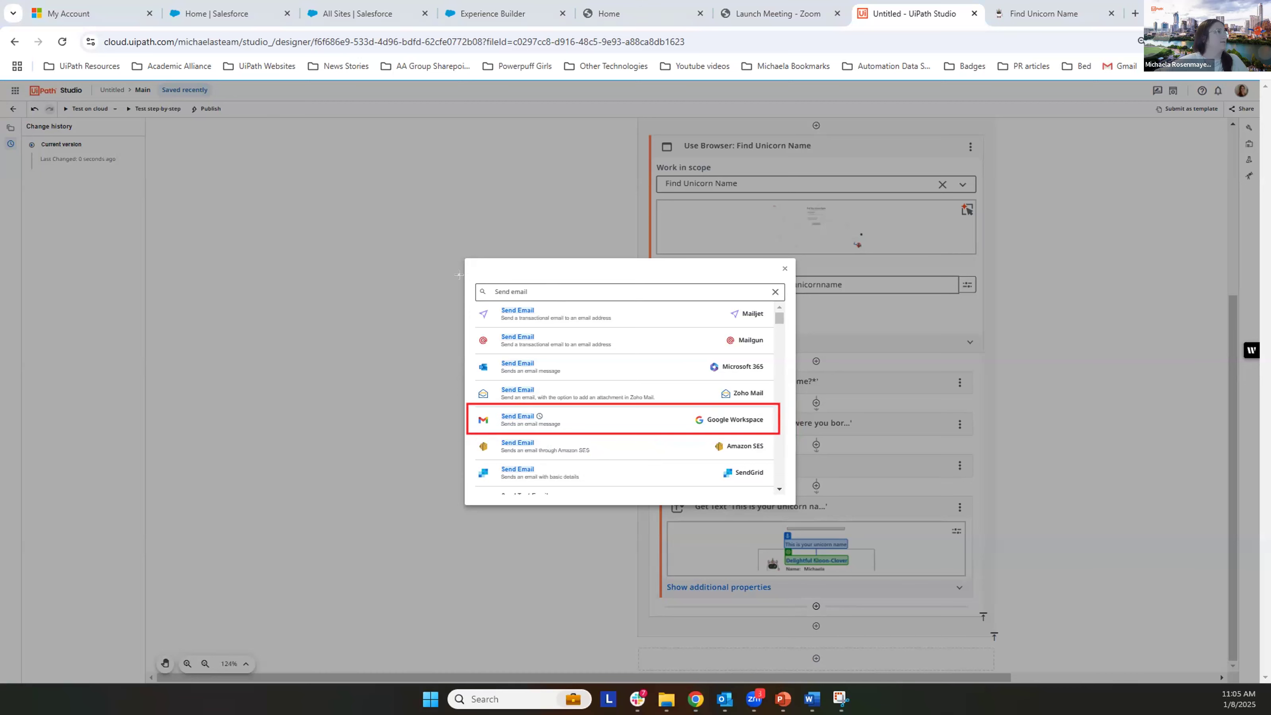
mouse_move(468, 278)
left_mouse_down()
mouse_move(810, 315)
mouse_move(786, 303)
left_mouse_up()
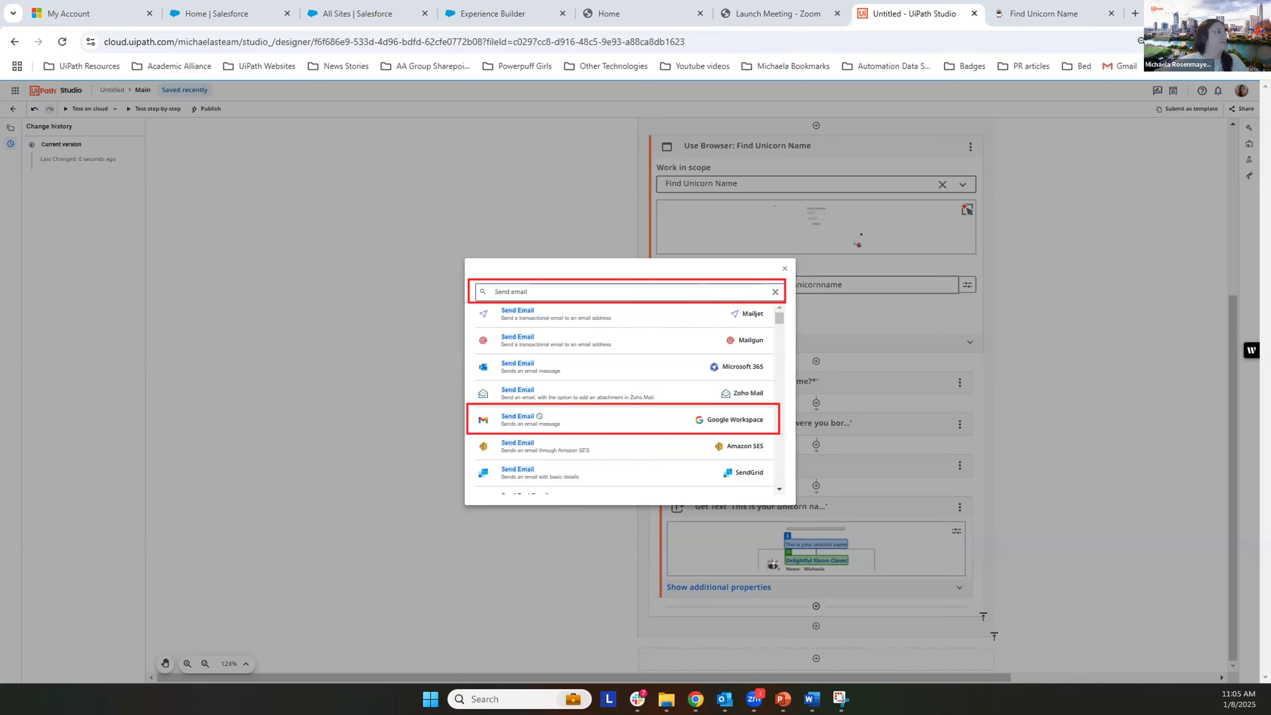
mouse_move(659, 597)
left_mouse_down()
mouse_move(936, 624)
mouse_move(979, 613)
left_mouse_up()
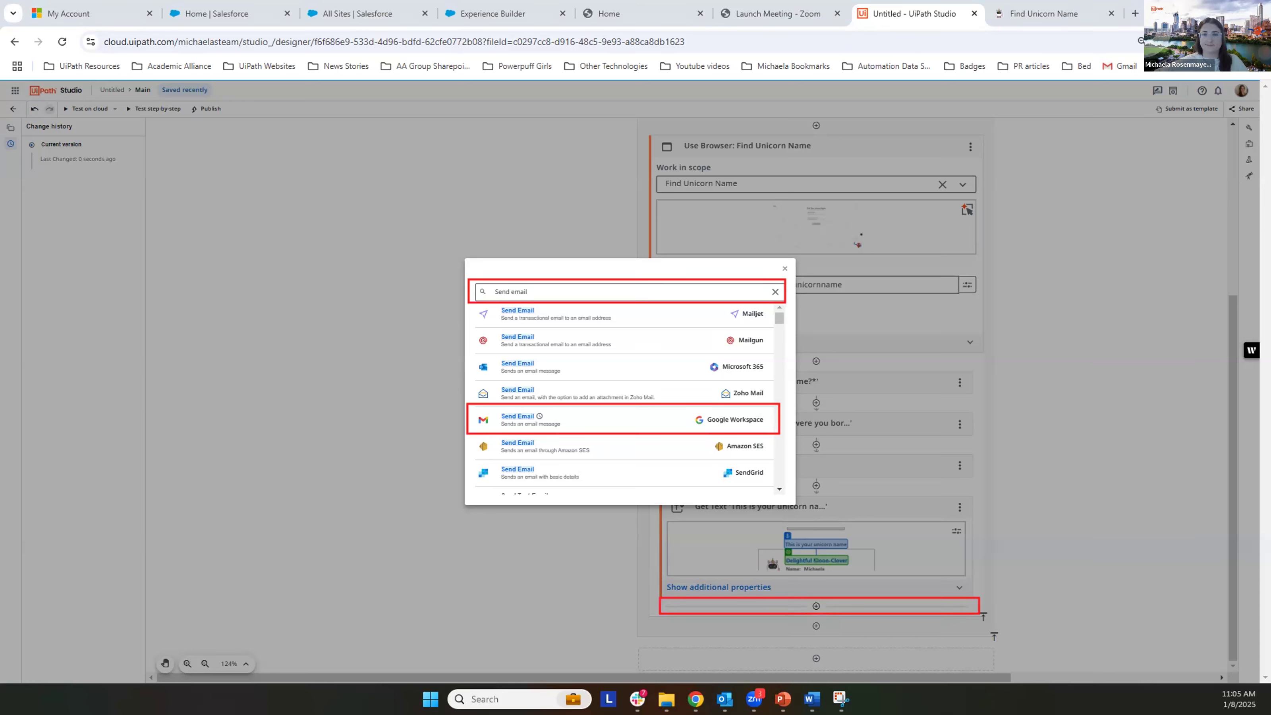
key("Escape")
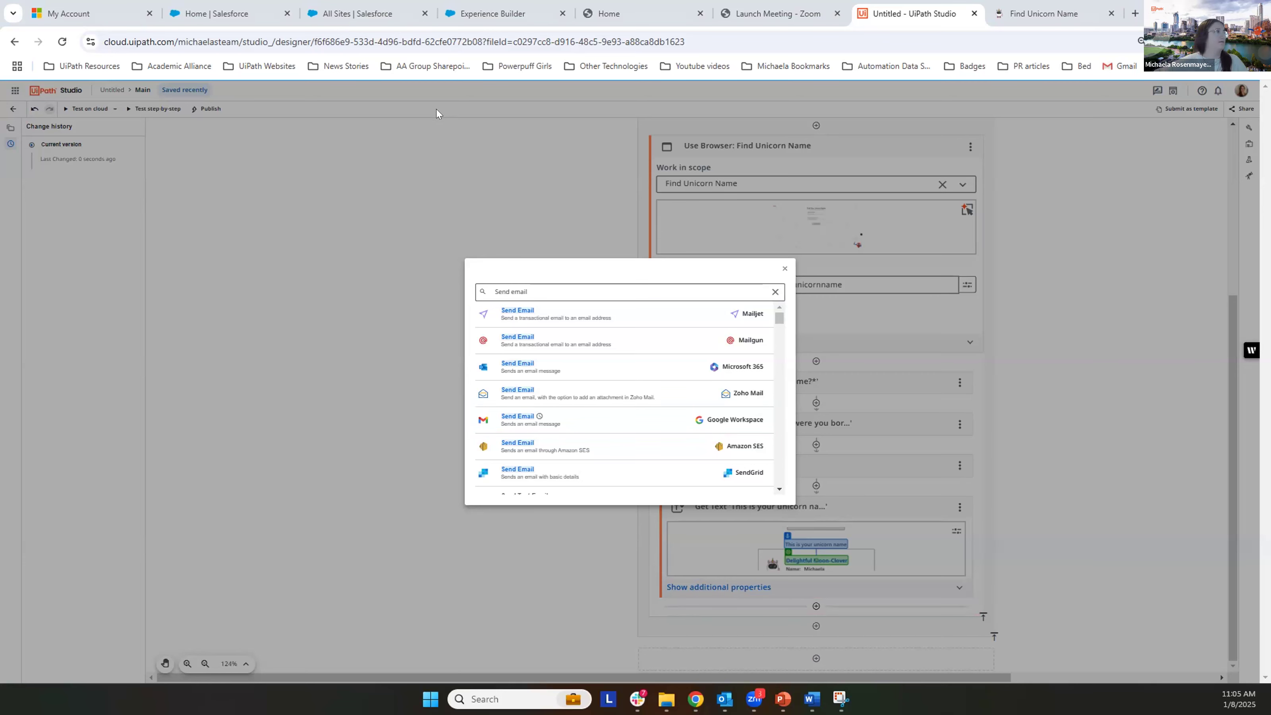
left_click(662, 419)
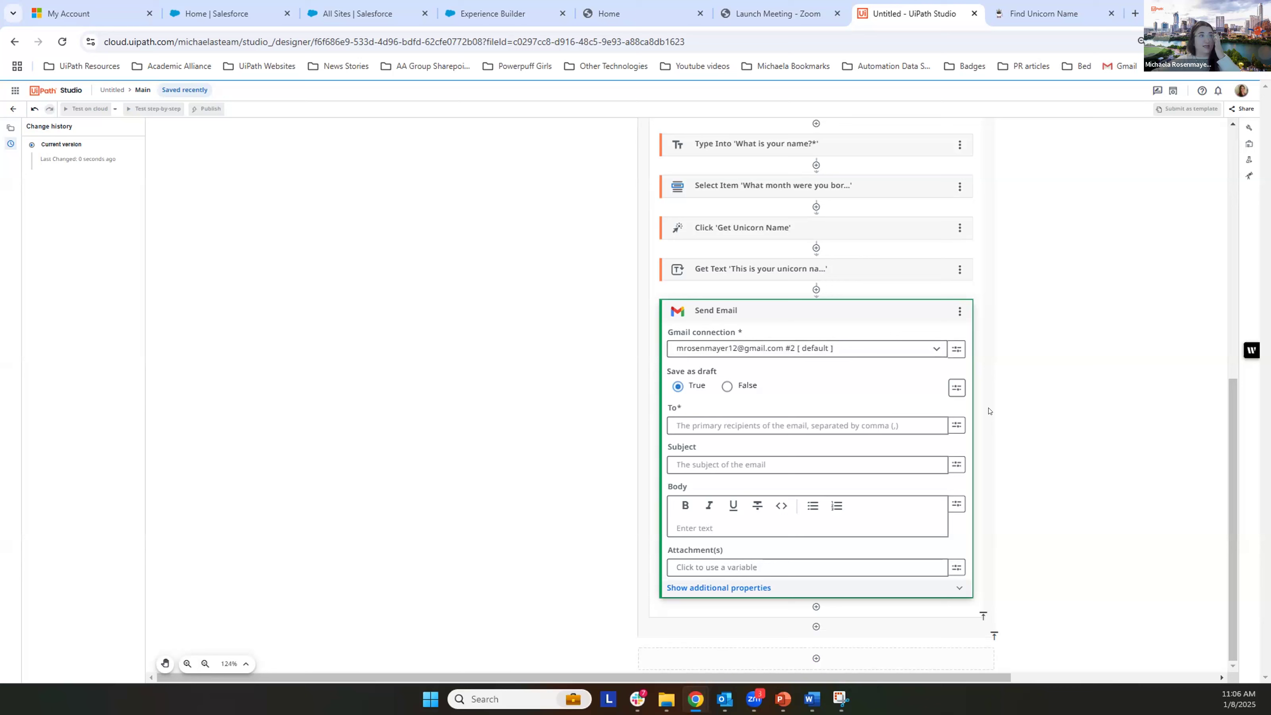
Step: Enter the recipient's e-mail address in the To field of the Send Email activity
left_click(855, 424)
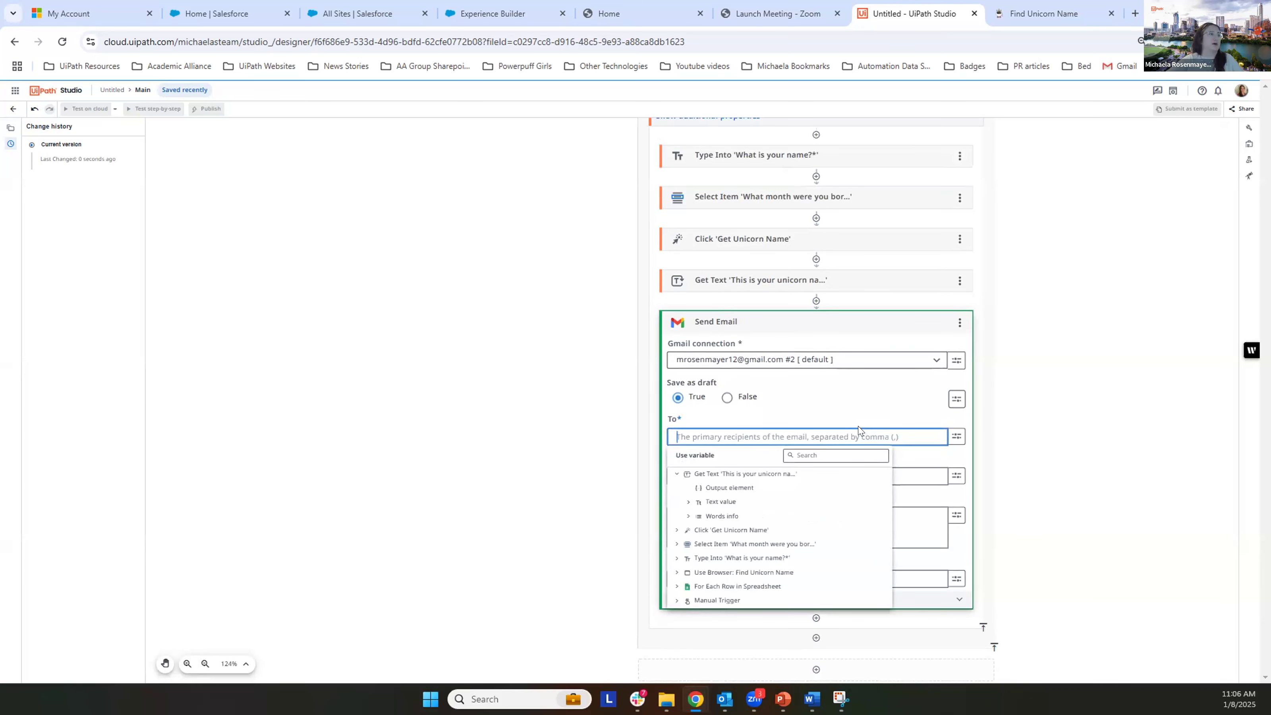
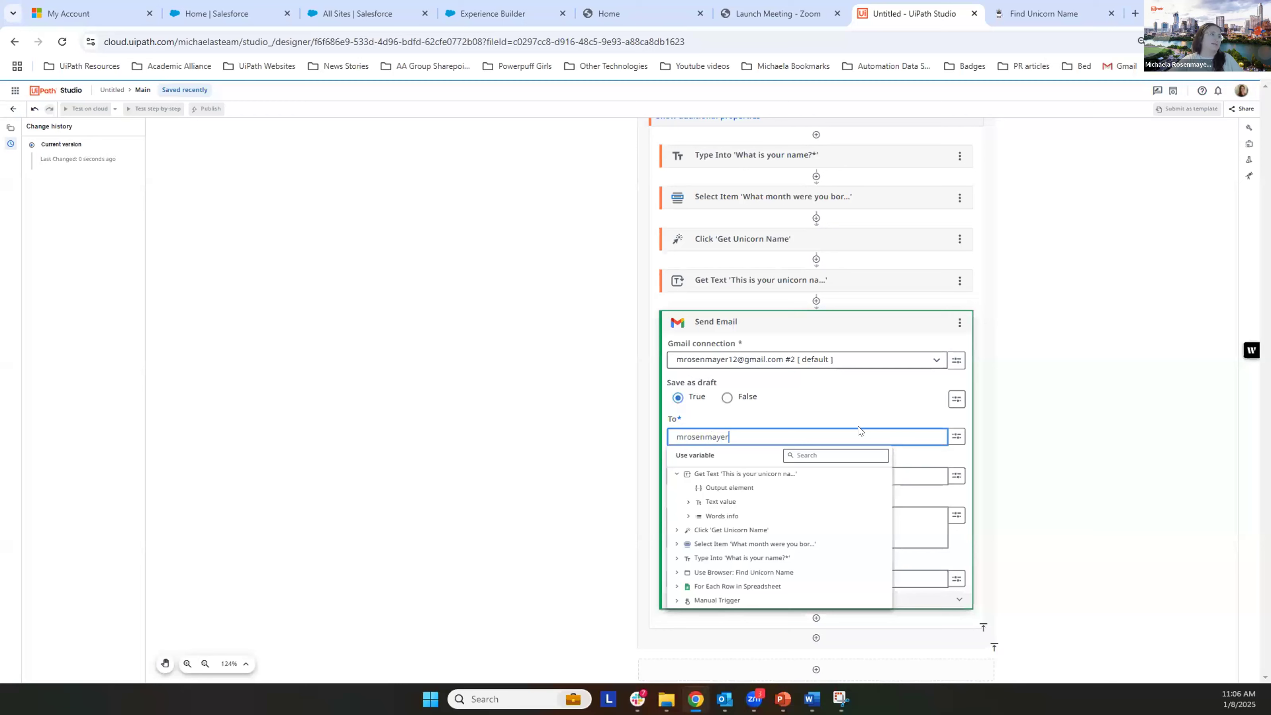
key("Return")
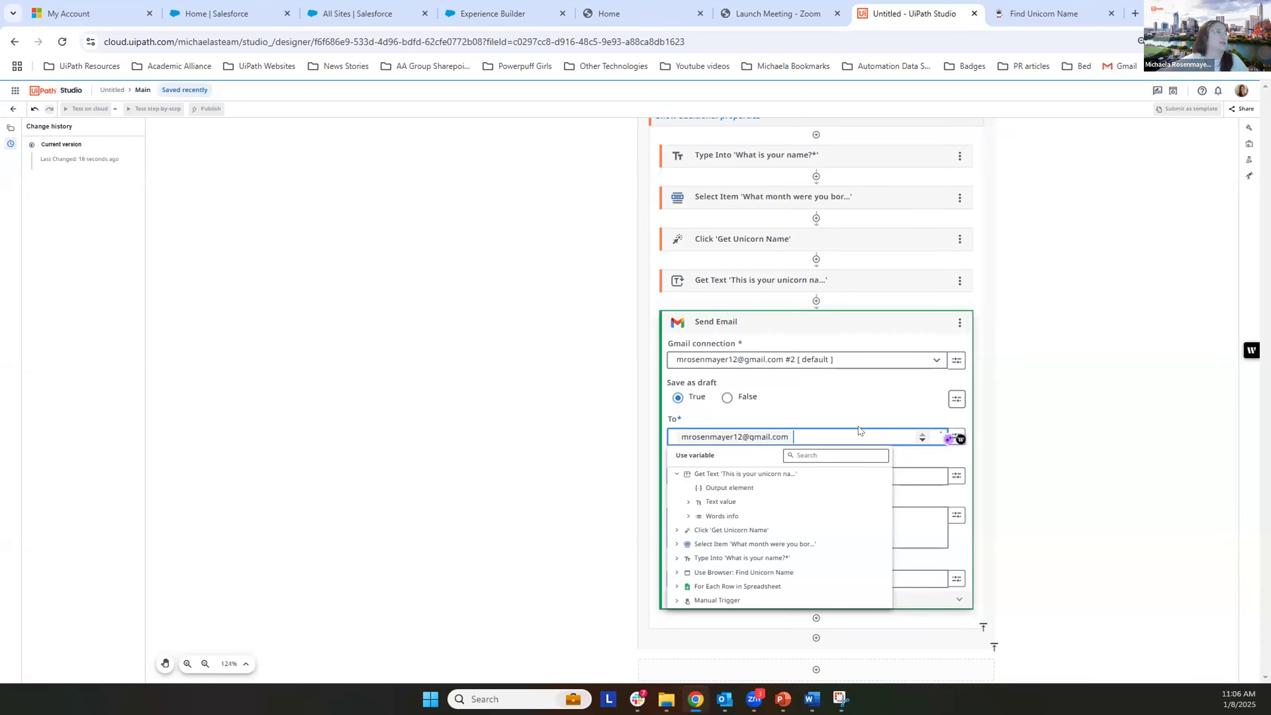
left_click(1051, 407)
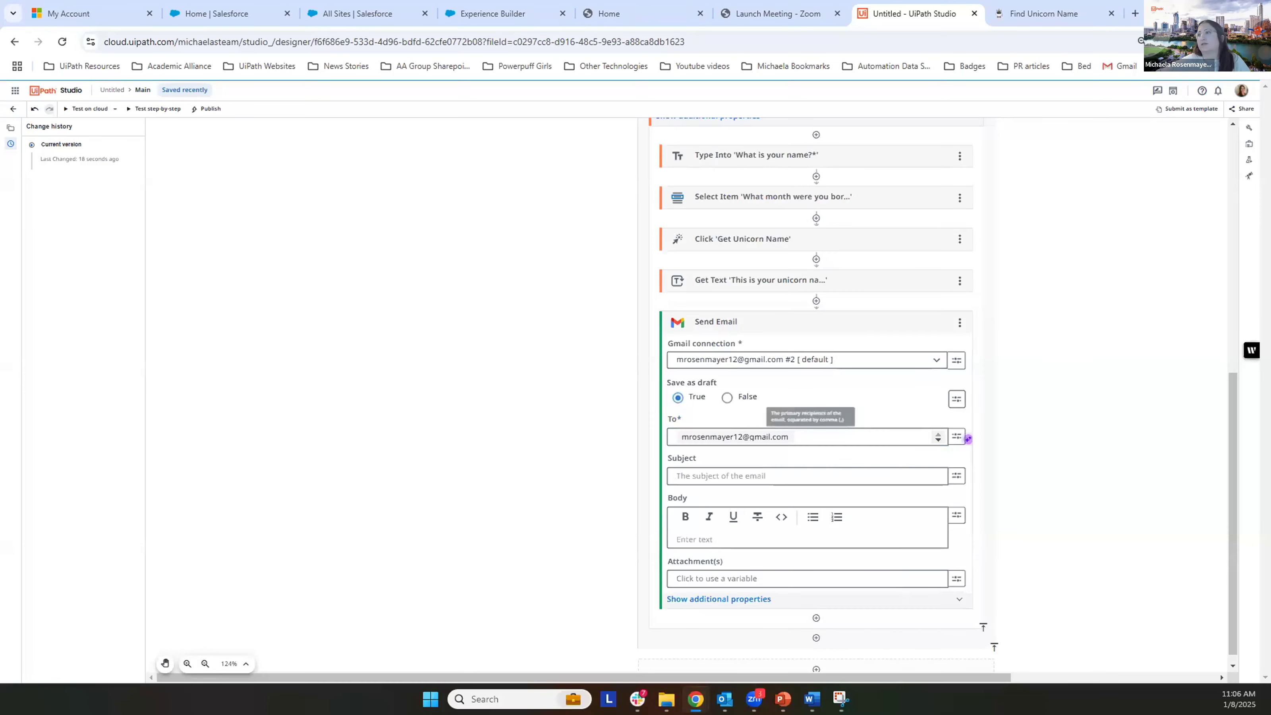
Step: Set the subject of the Send Email activity to "Unicorn Name"
scroll(800, 440, "down", 1)
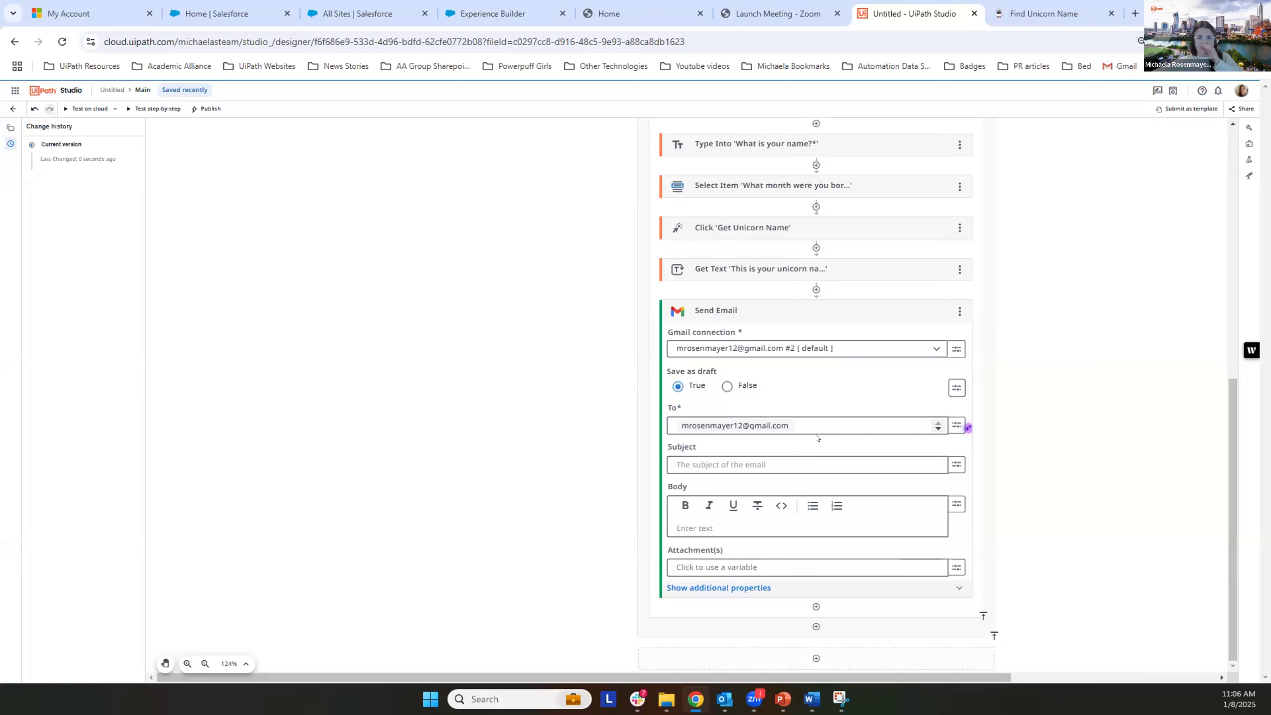
left_click(707, 463)
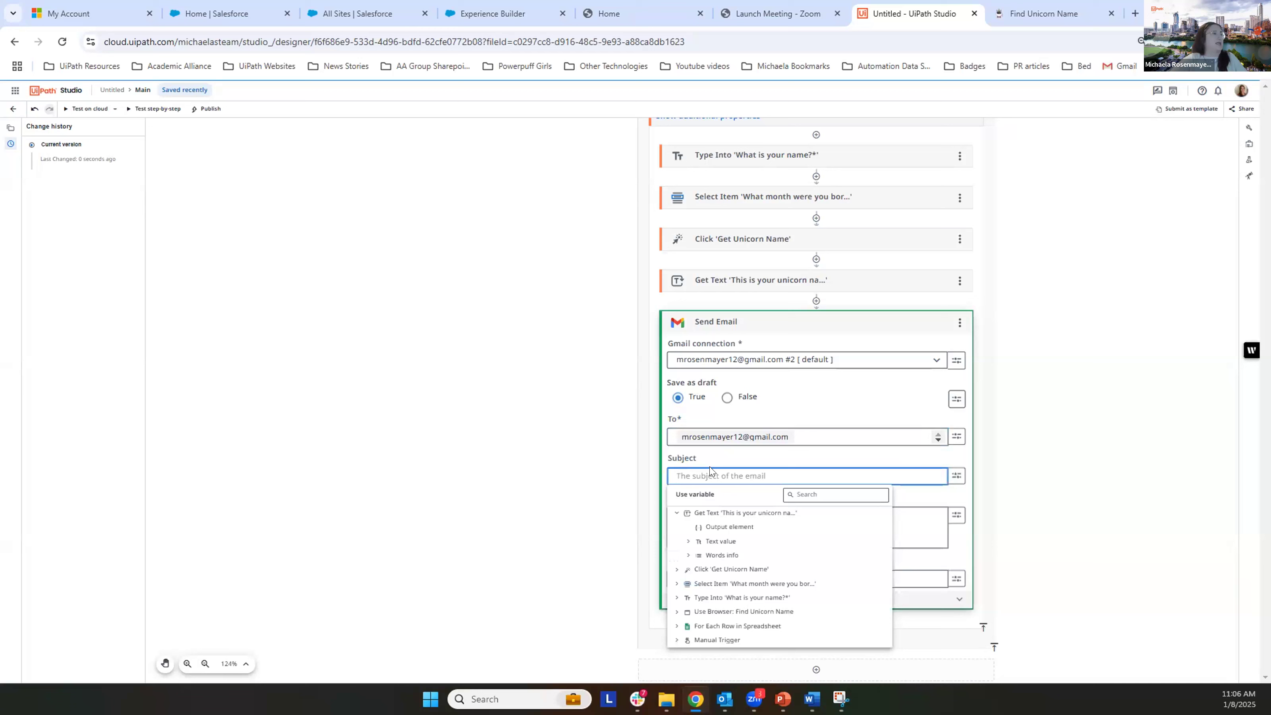
type("Unicorn Name")
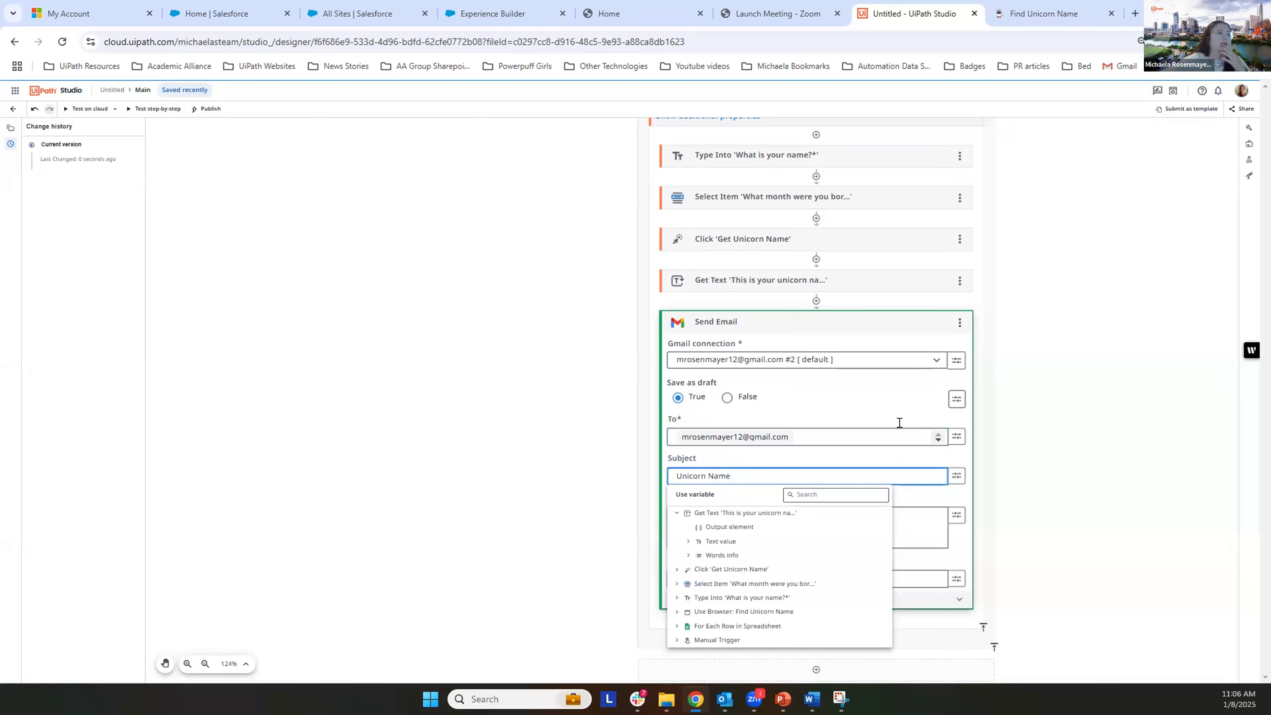
left_click(1092, 440)
left_click(770, 536)
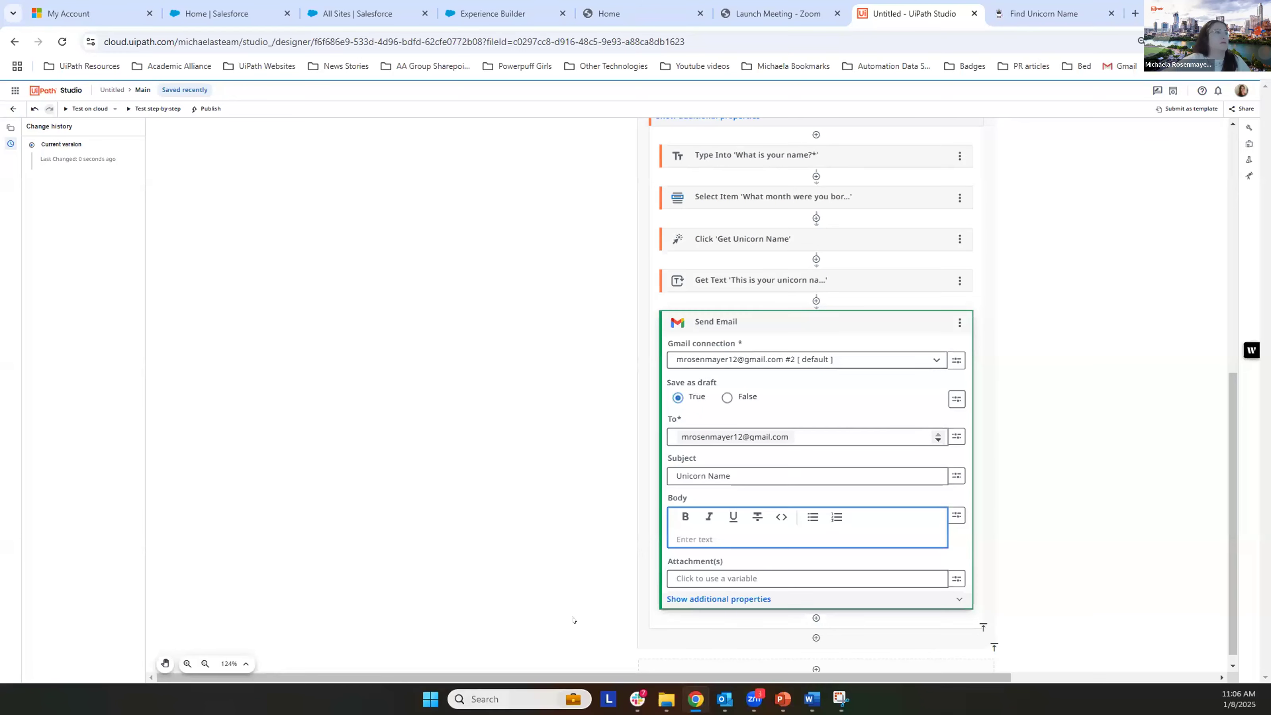
left_click(953, 475)
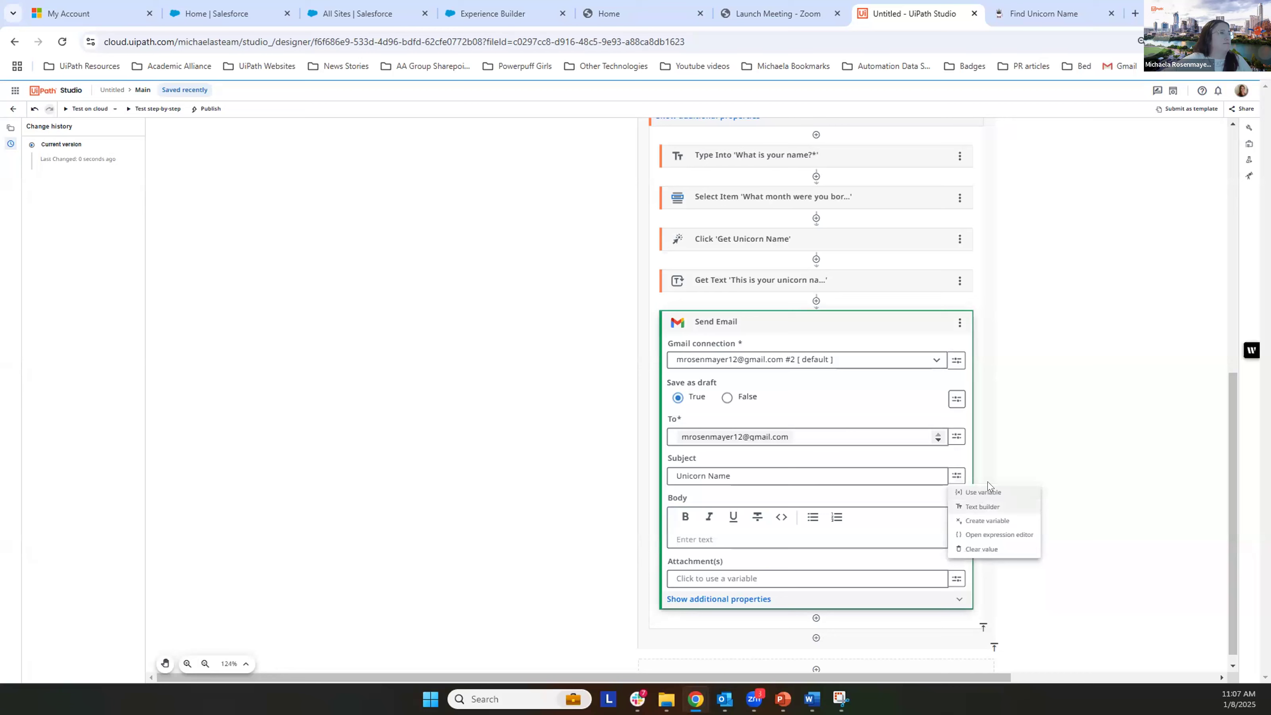
left_click(801, 474)
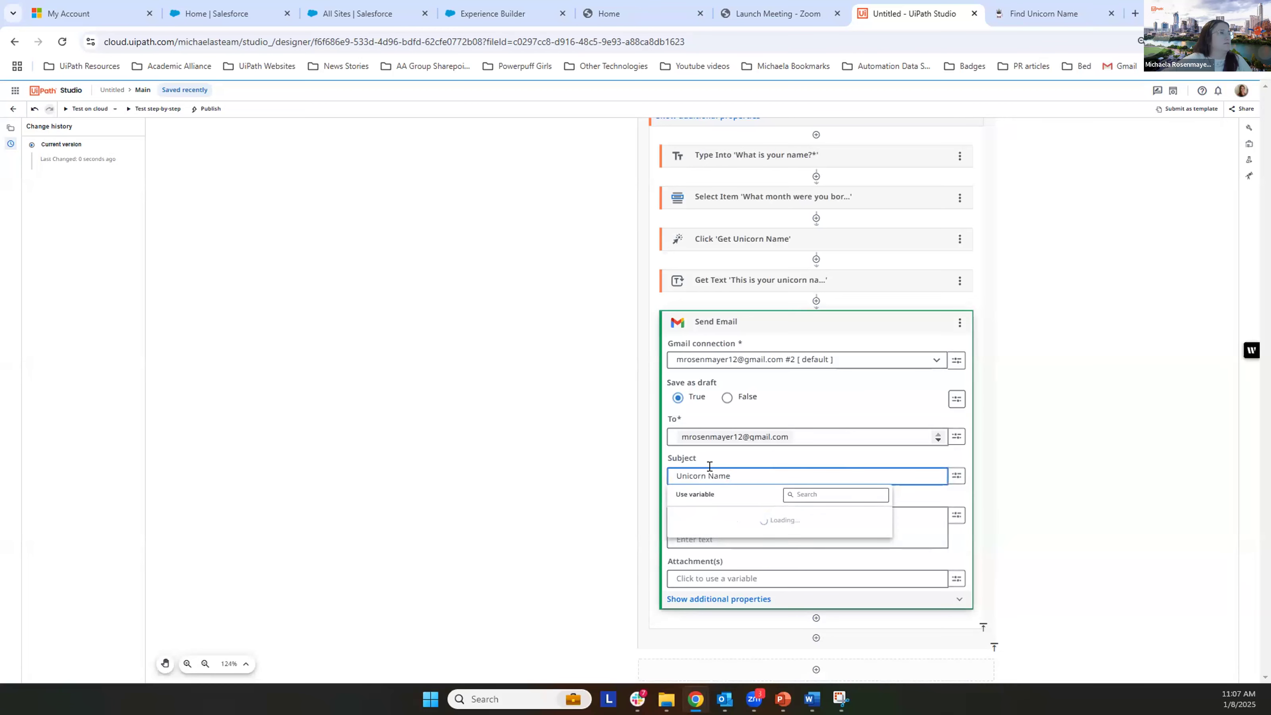
left_click(1165, 478)
Step: Set the Send Email body to "Here is your unicorn name:" followed by the Text value output of the Get Text activity
left_click(885, 534)
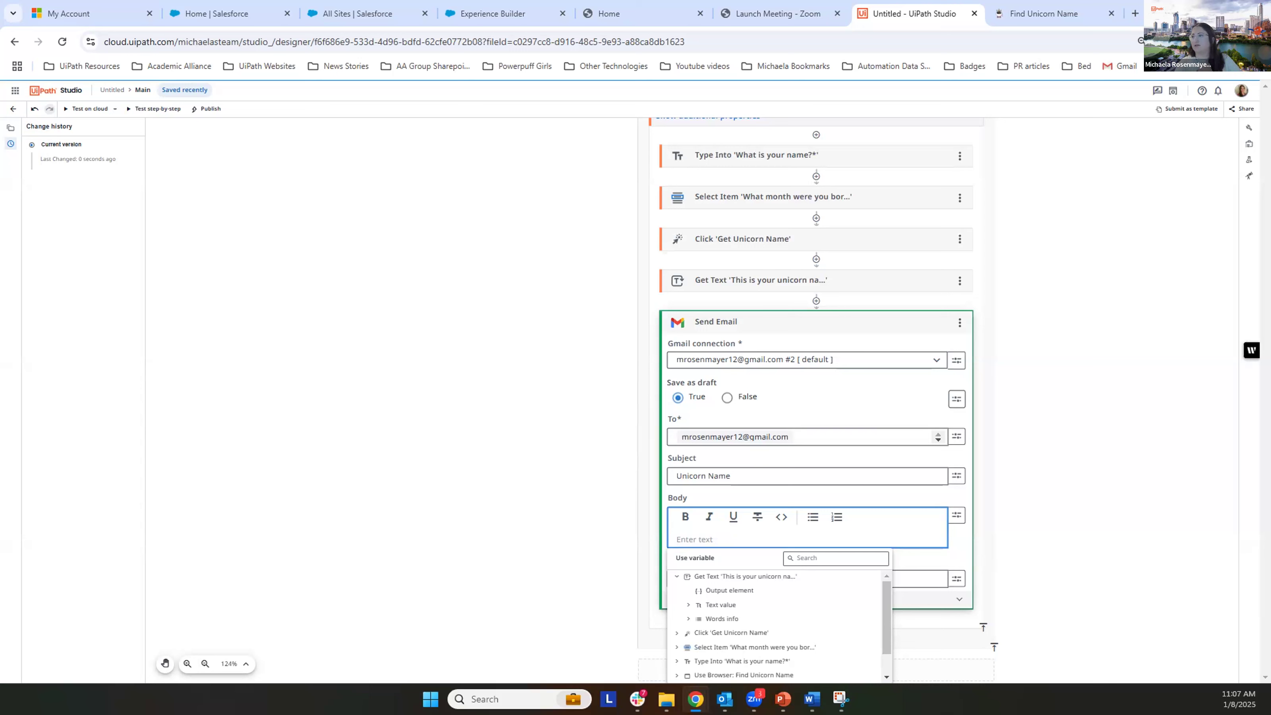
type("Here is your")
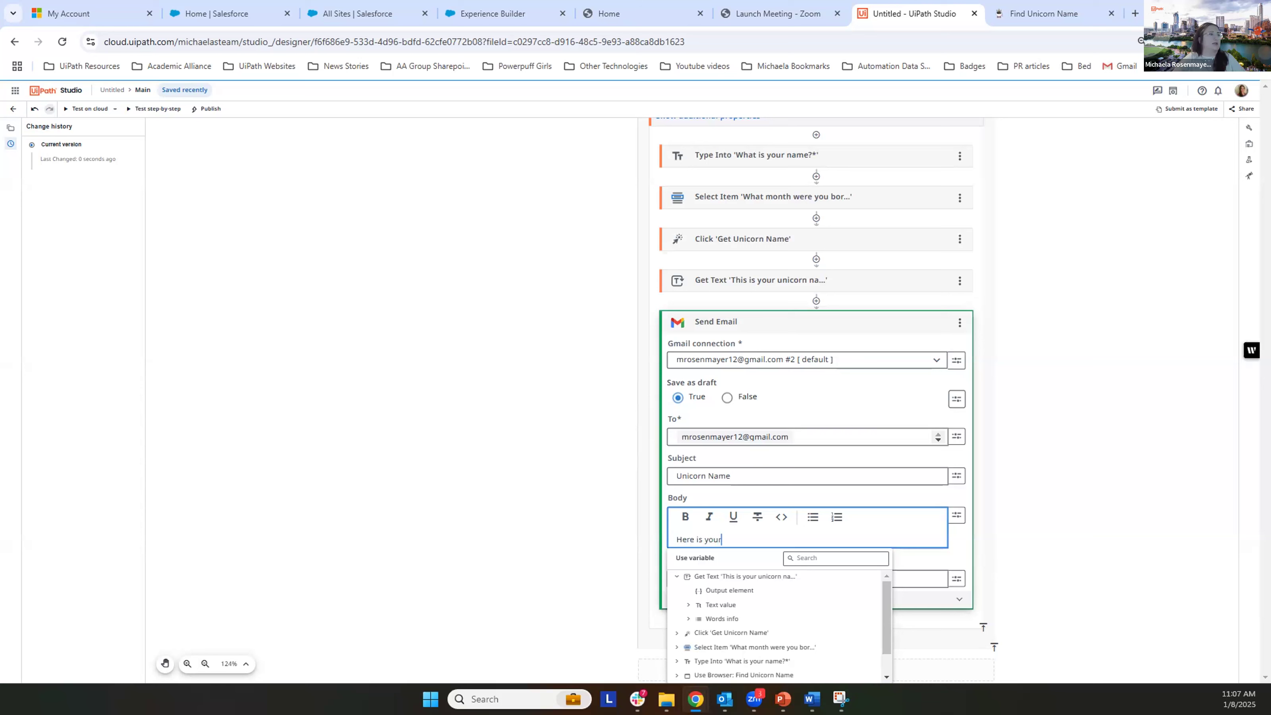
type(" unicorn name:")
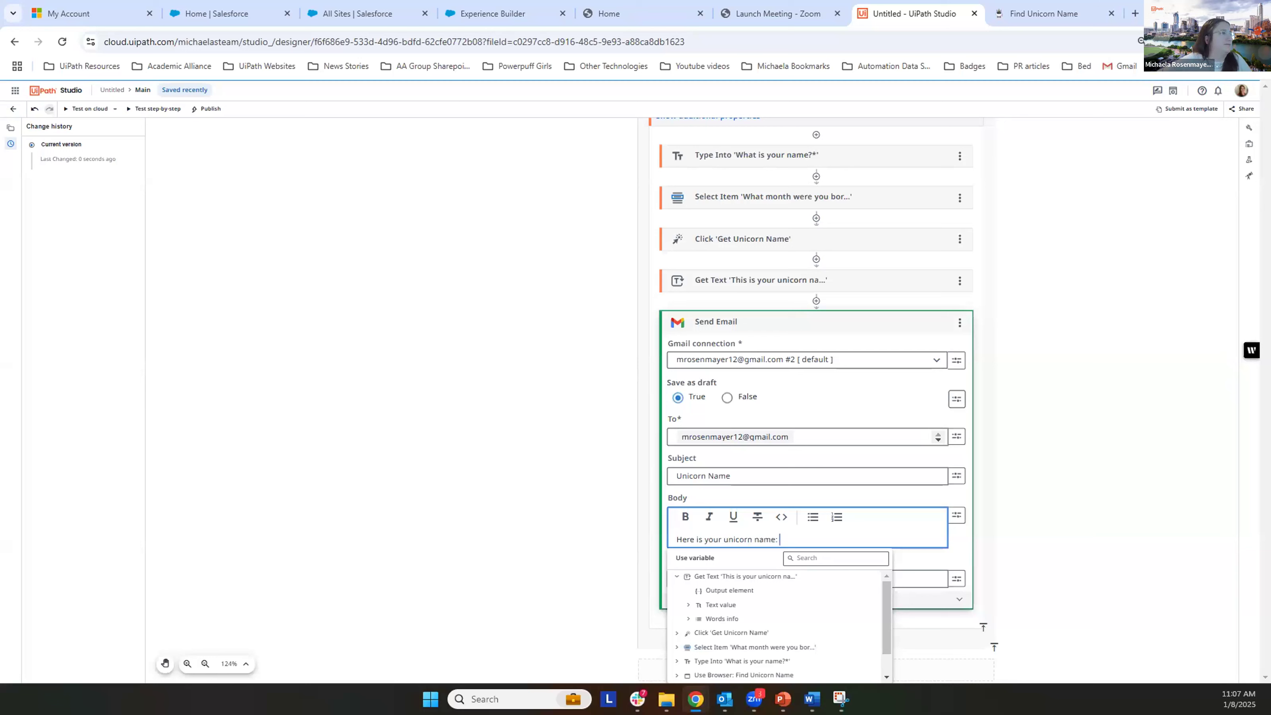
left_click(719, 606)
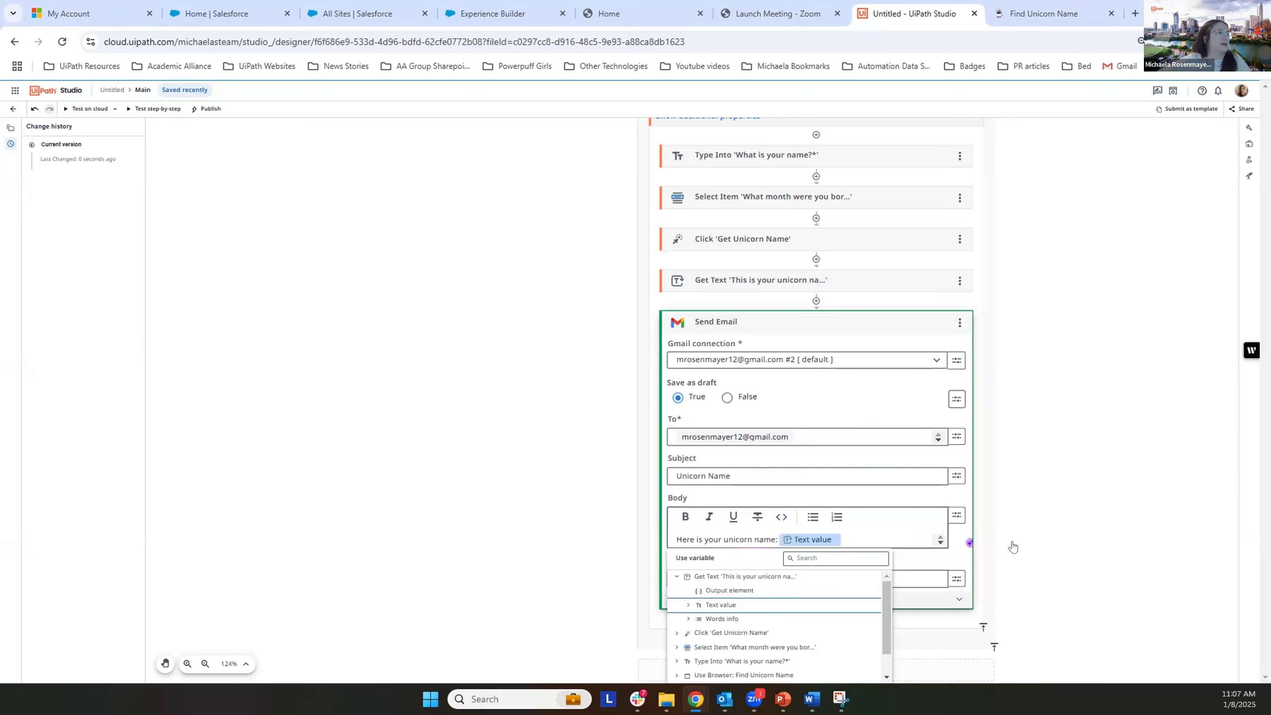
left_click(1123, 482)
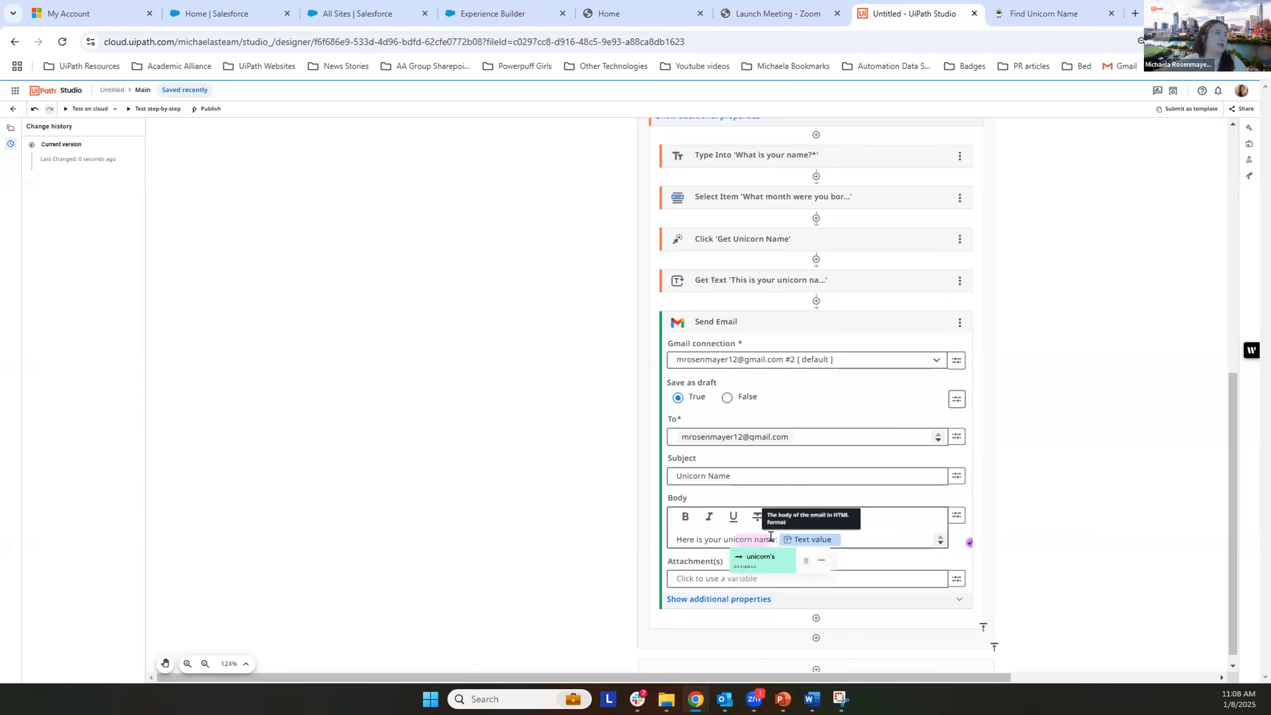
Step: Run a cloud test of the unicorn name automation
left_click(867, 536)
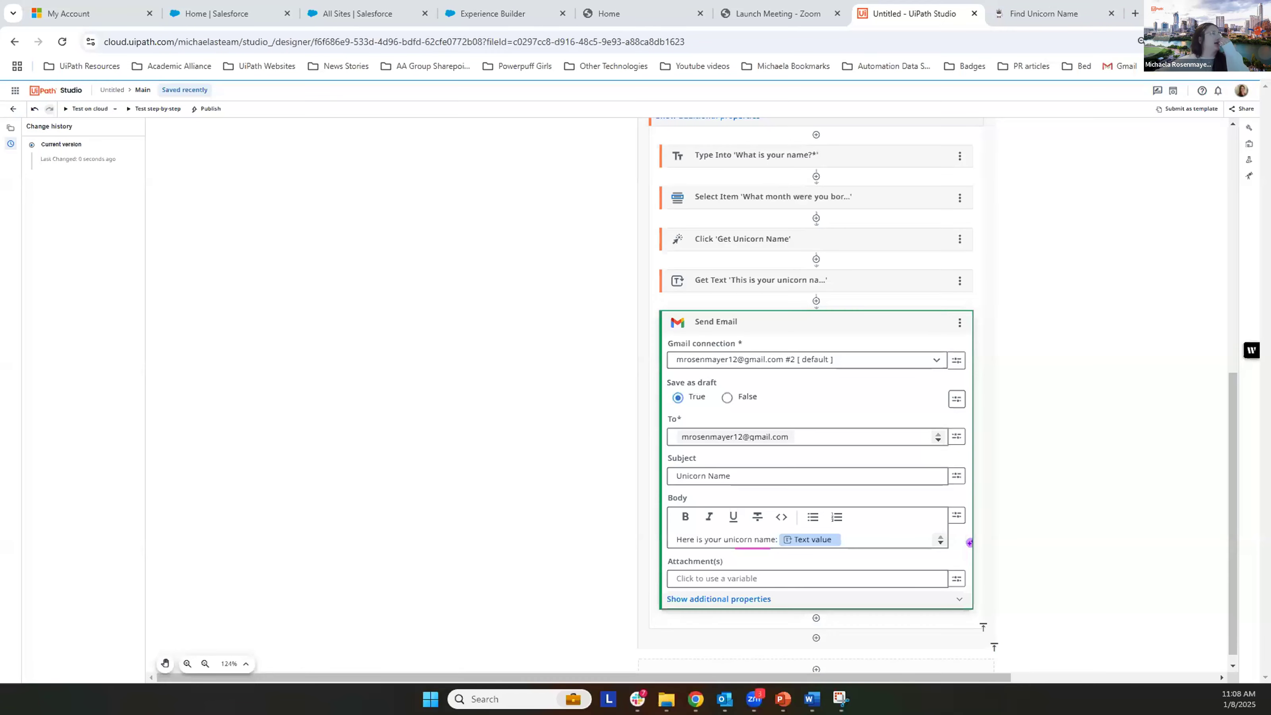
left_click(519, 311)
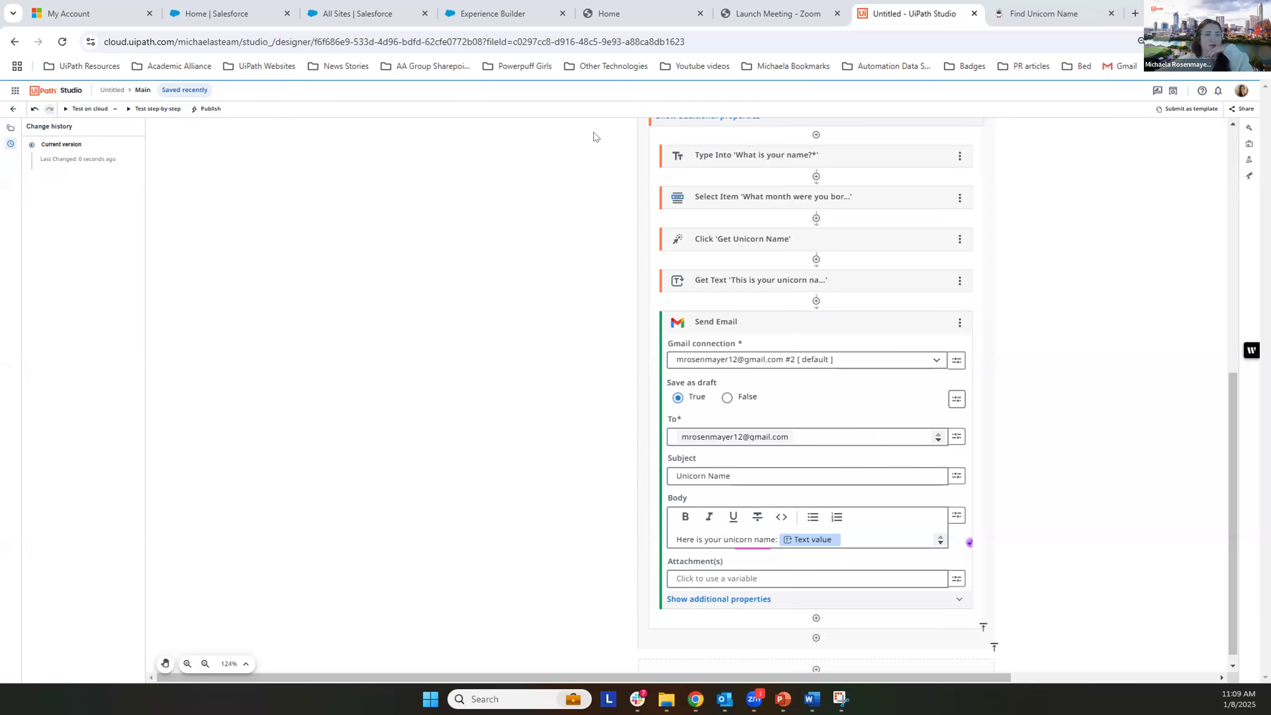
left_click(76, 109)
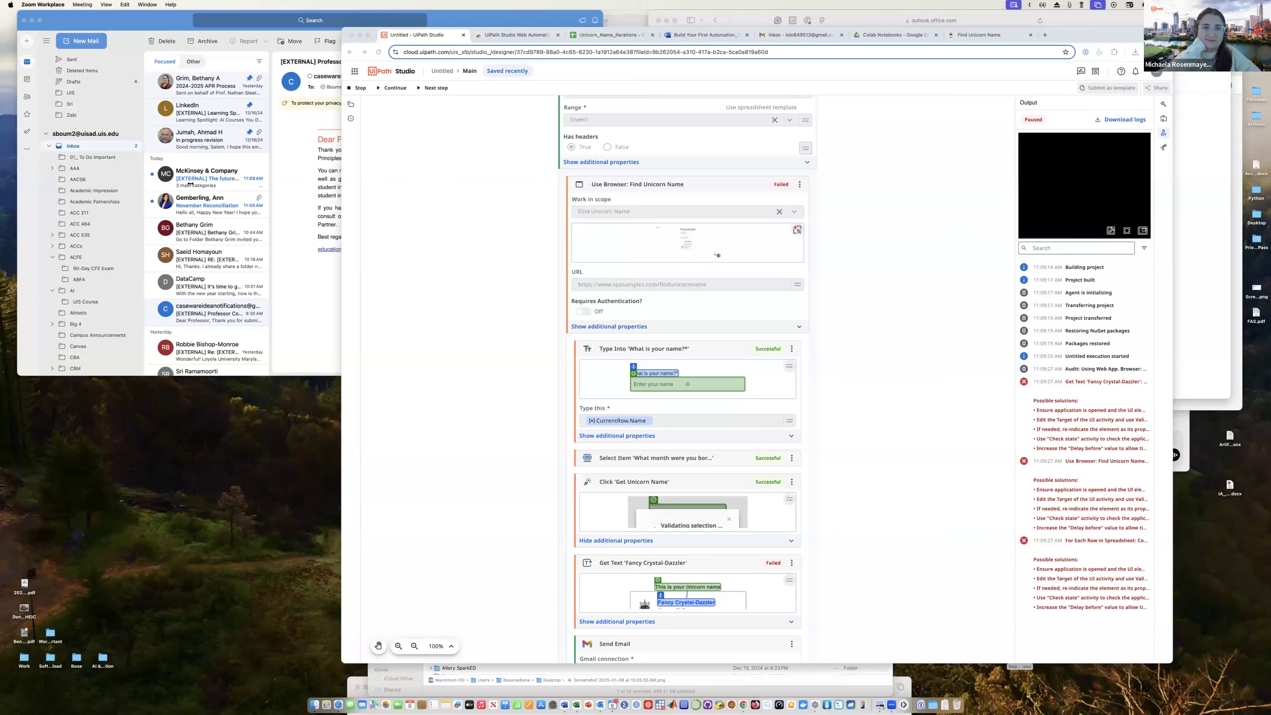
left_click_drag(190, 184, 52, 176)
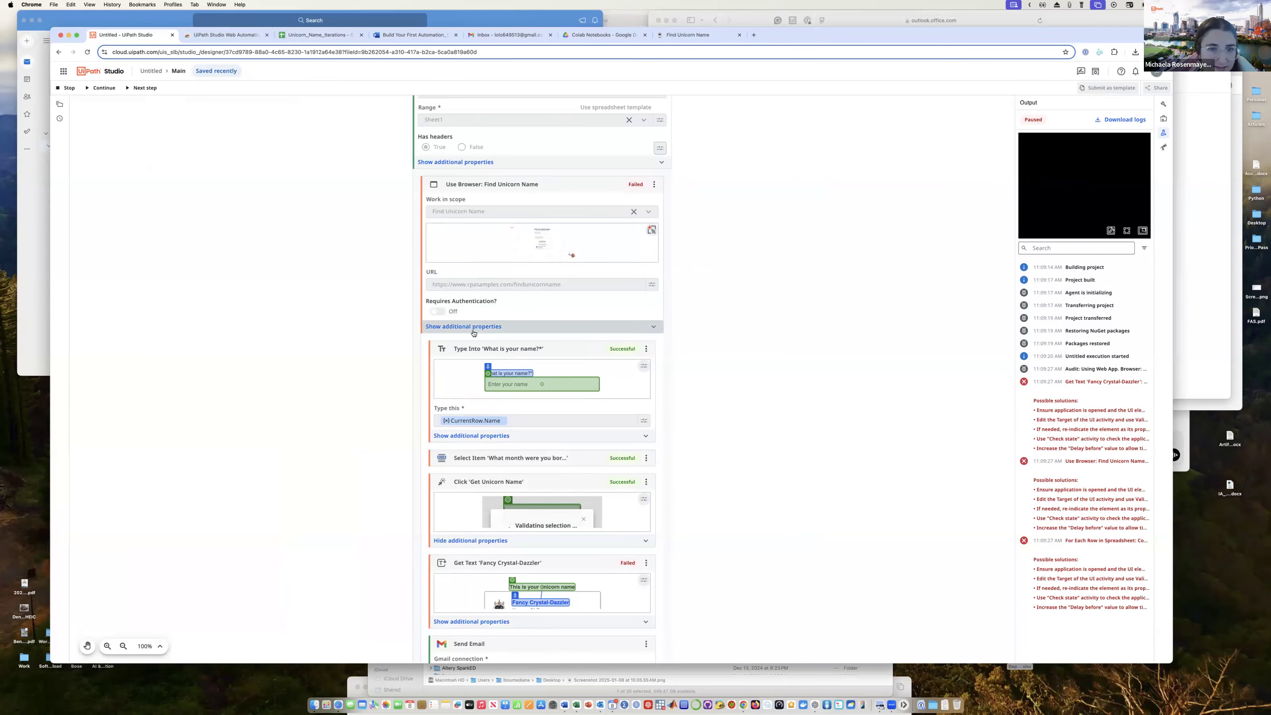
scroll(476, 335, "down", 2)
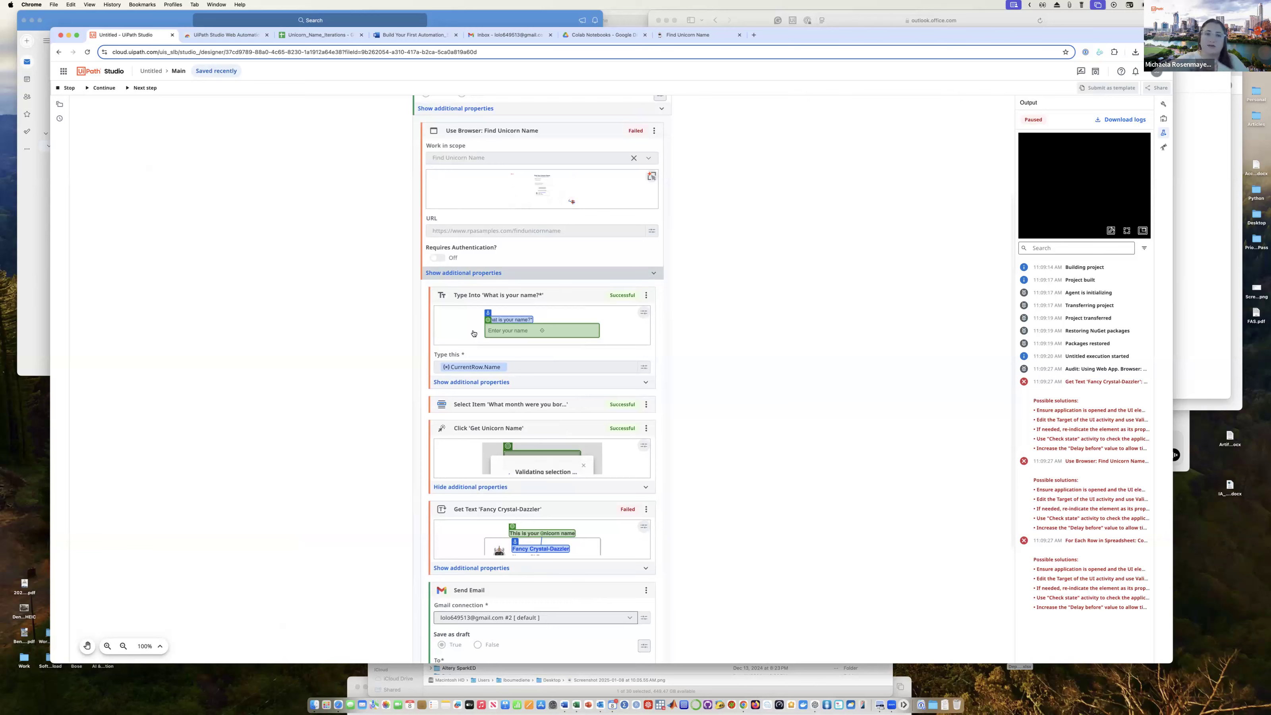
scroll(501, 225, "up", 2)
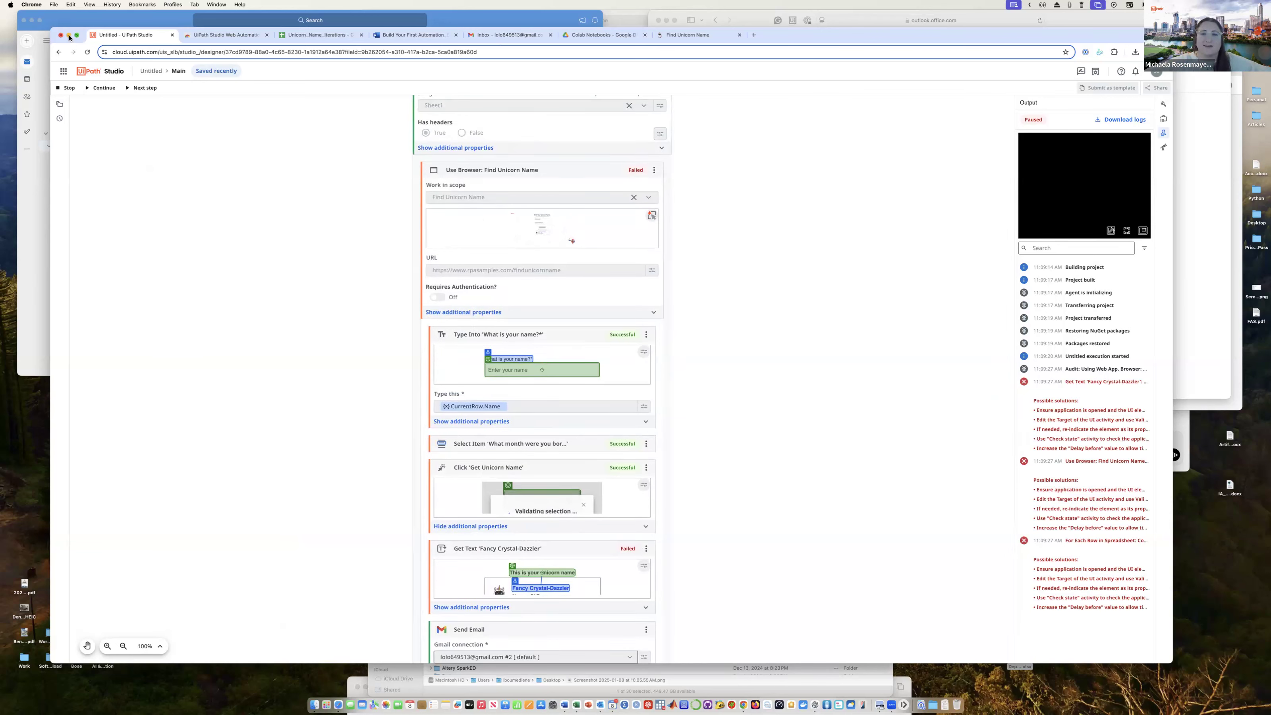
left_click(77, 35)
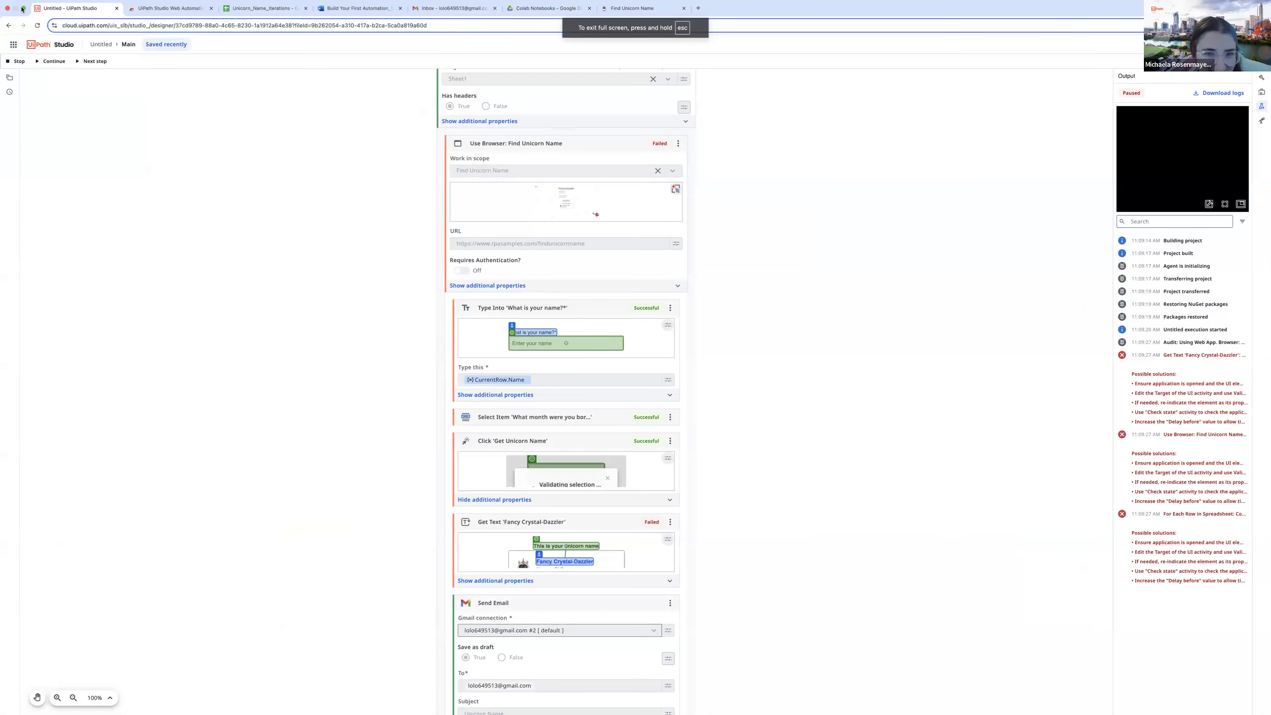
left_click(23, 8)
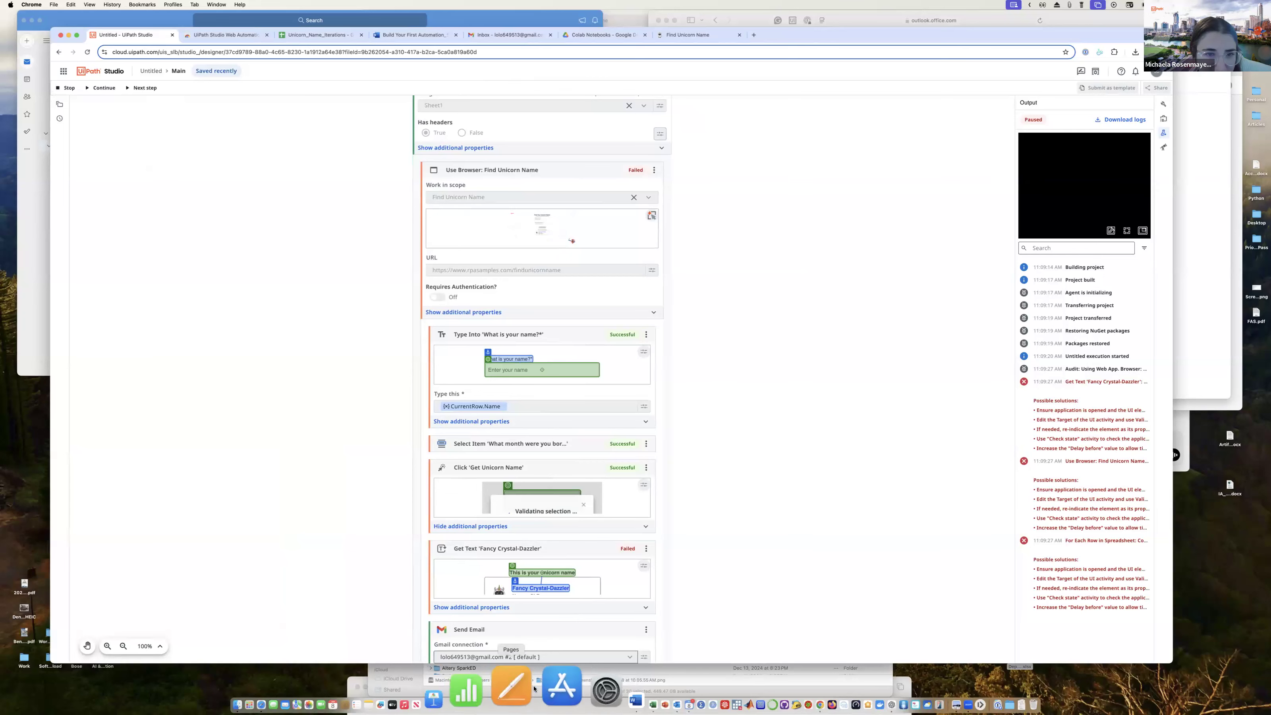
left_click(571, 686)
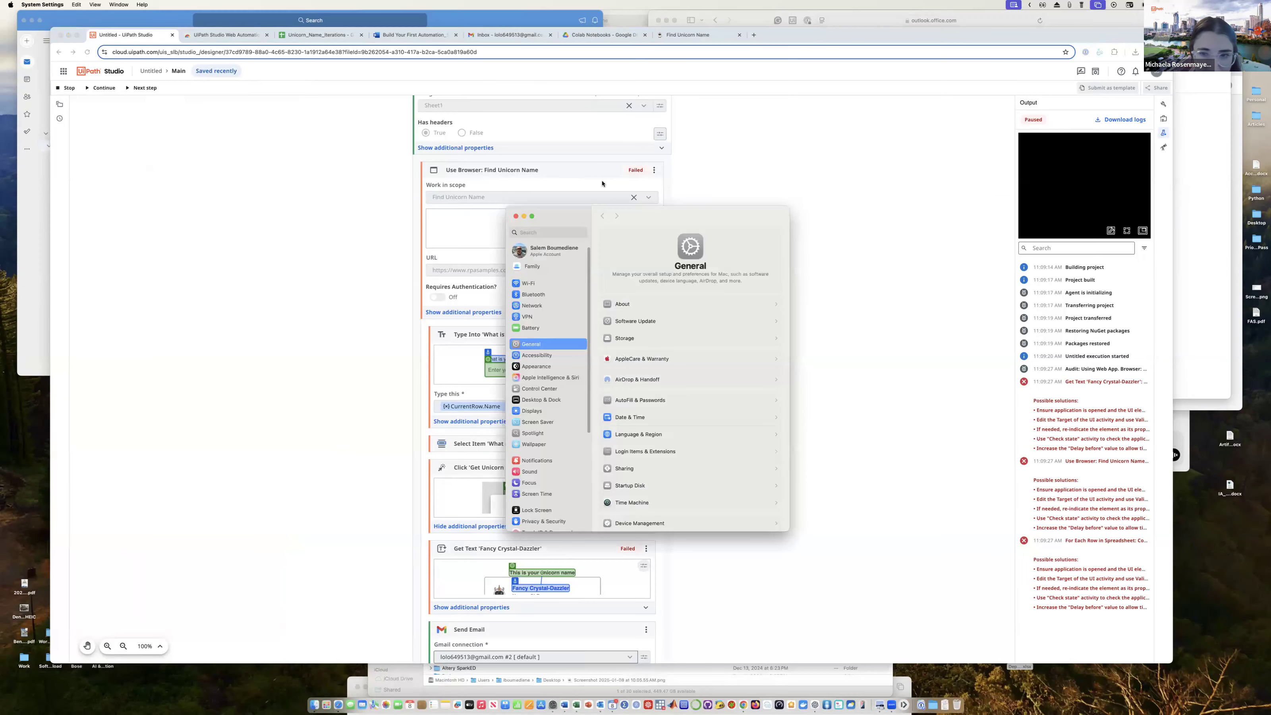
left_click_drag(675, 217, 1, 280)
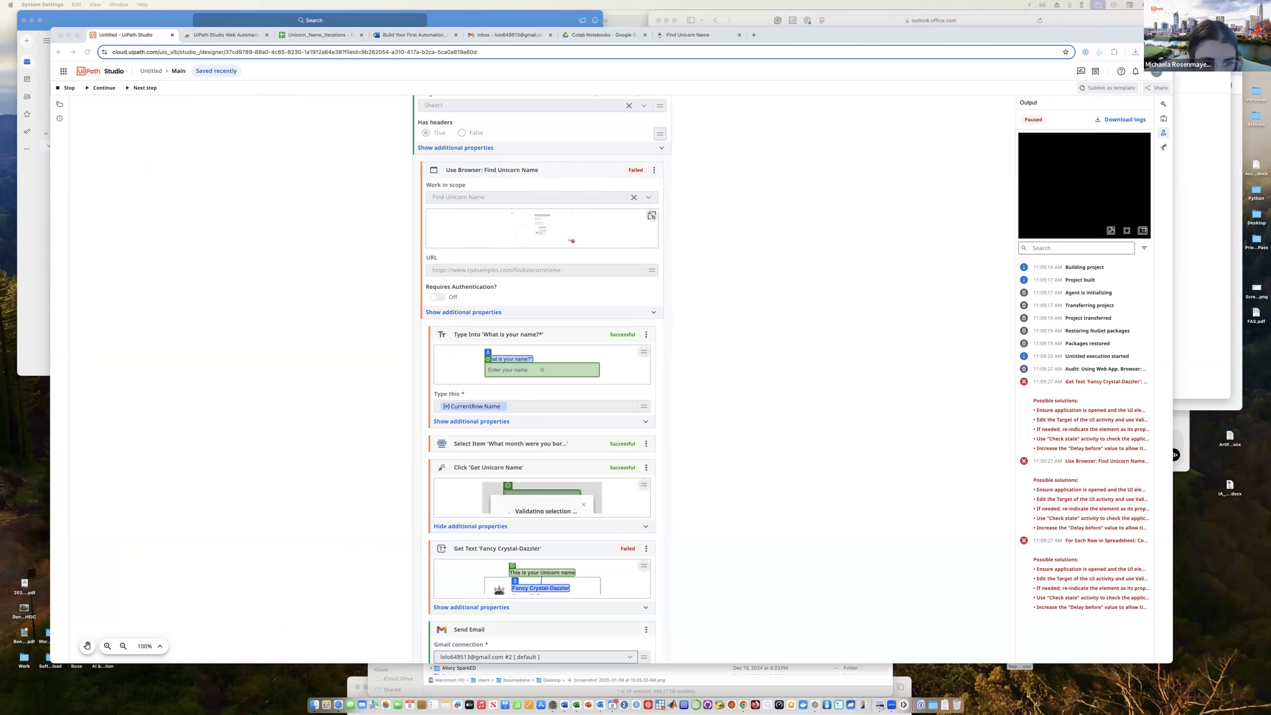
Step: Examine the run status of each activity in the paused test, from Use Browser through Get Text to Send Email
scroll(341, 472, "down", 1)
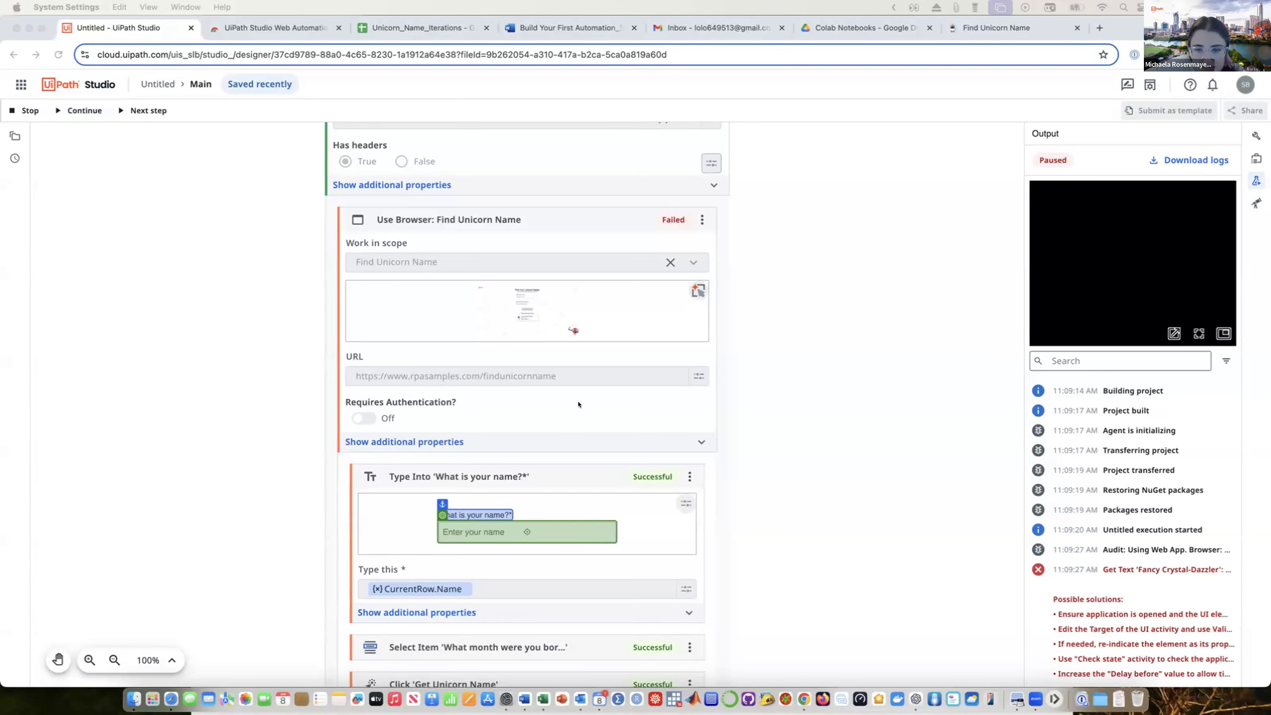
scroll(611, 502, "down", 2)
scroll(612, 503, "up", 2)
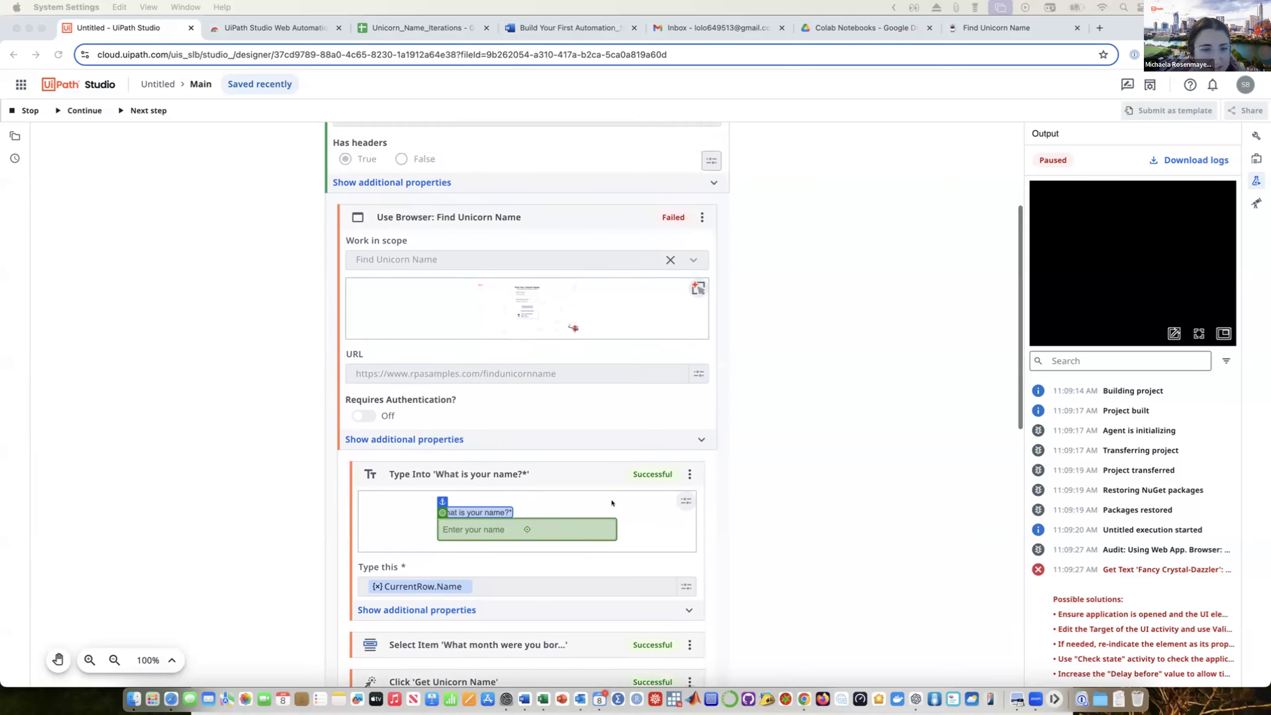
scroll(611, 503, "down", 2)
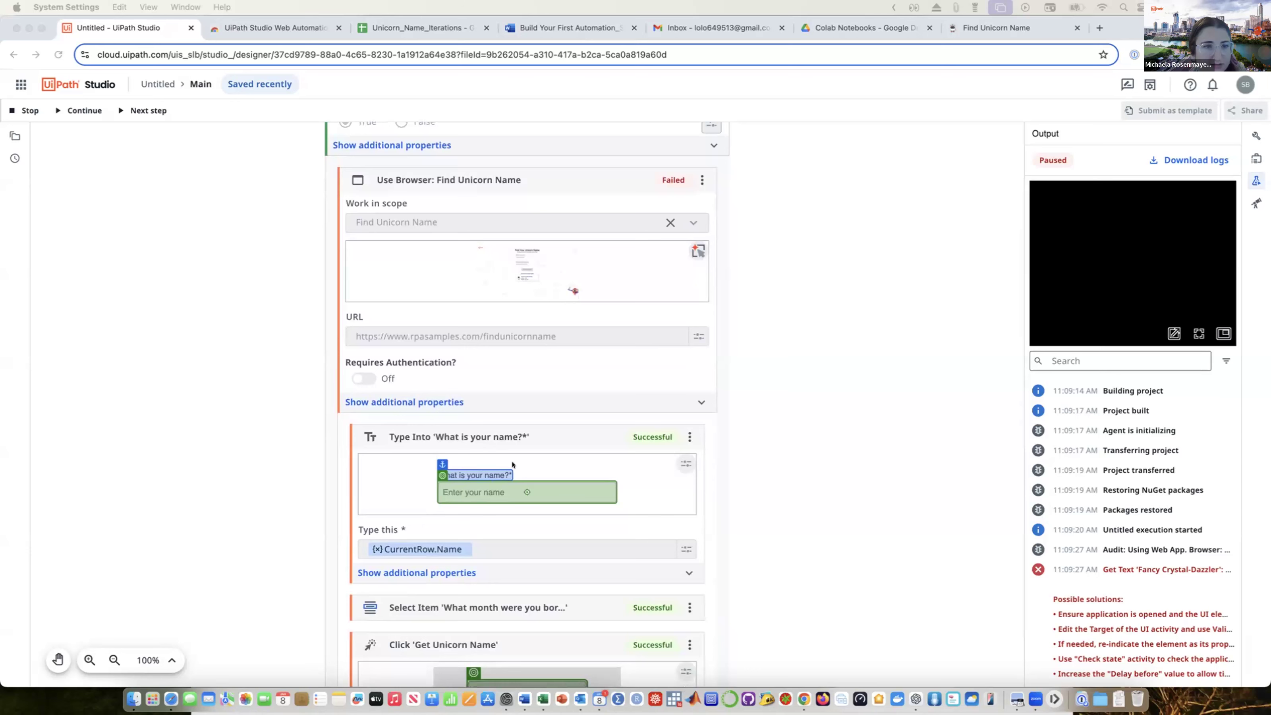
scroll(511, 463, "down", 10)
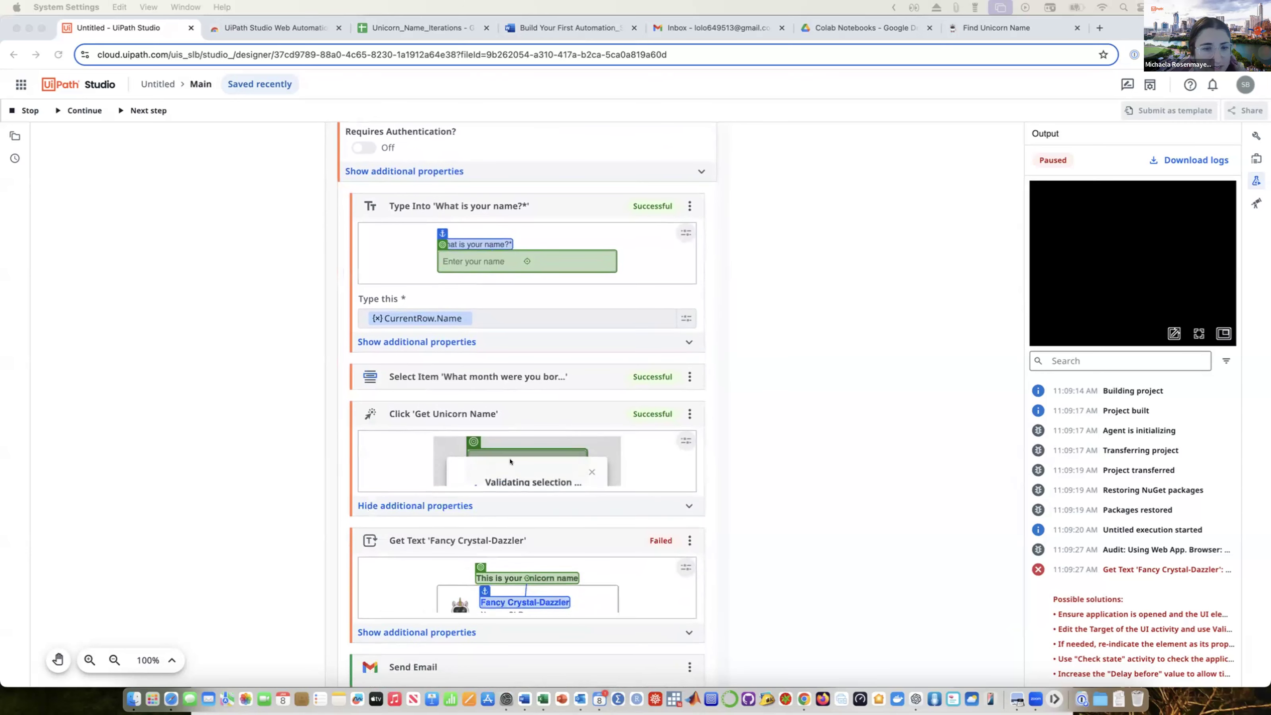
scroll(510, 460, "down", 4)
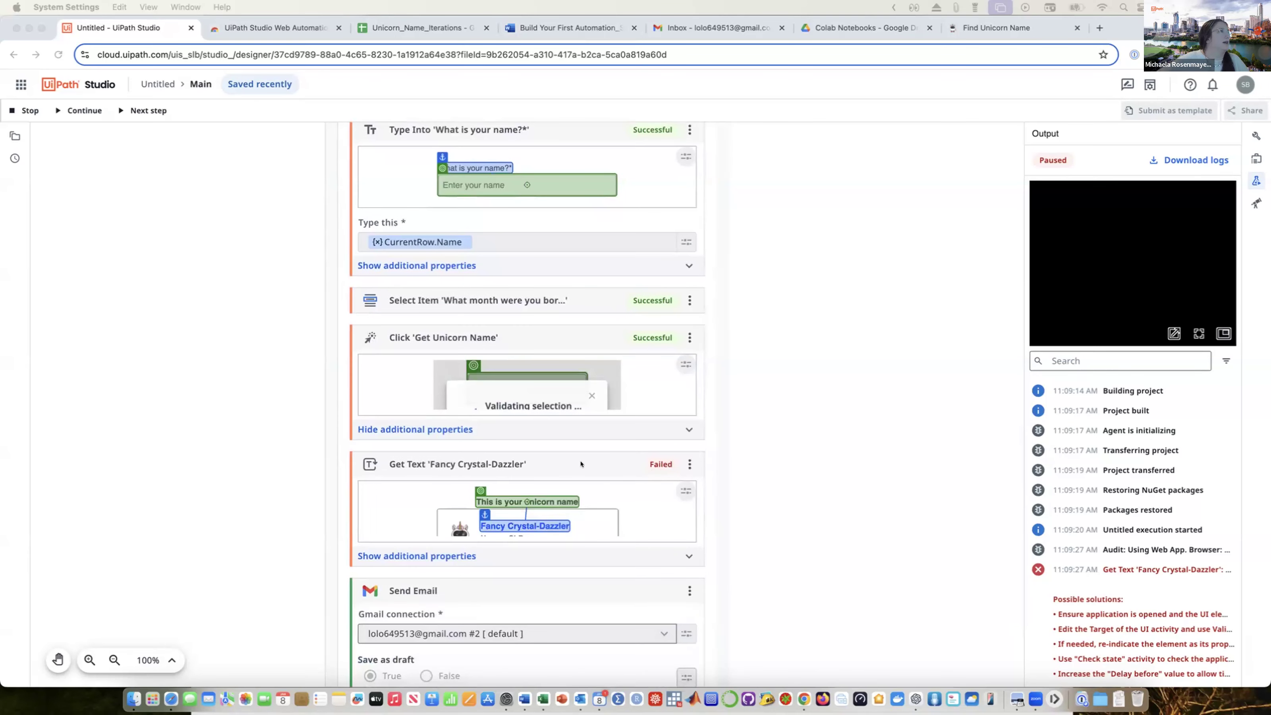
scroll(570, 463, "down", 10)
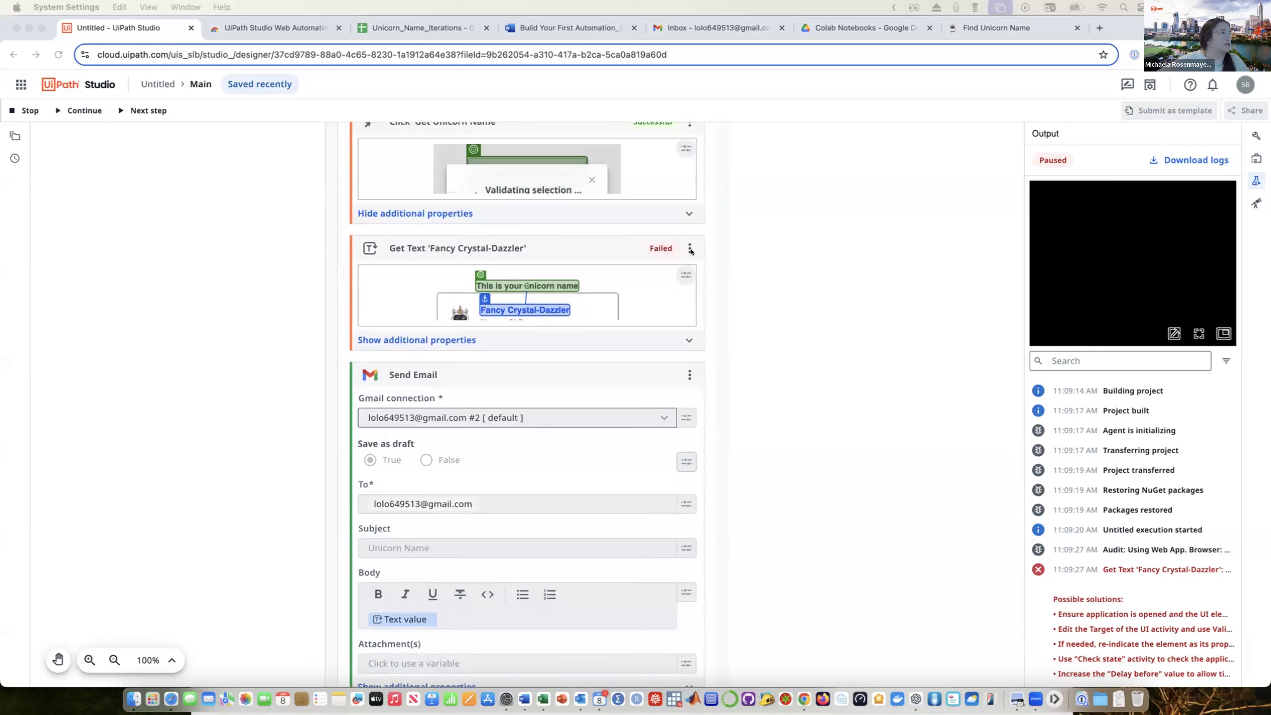
left_click(690, 250)
left_click(689, 248)
left_click(619, 241)
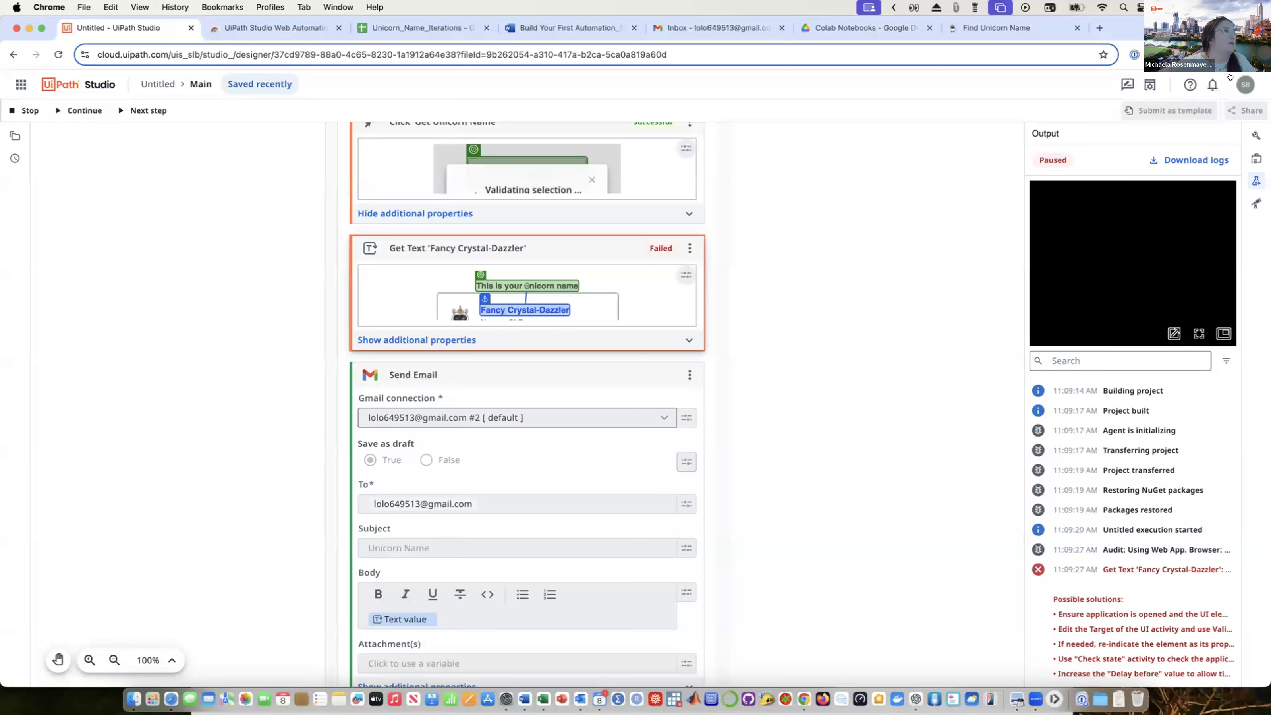
left_click(687, 247)
left_click(667, 265)
scroll(667, 265, "up", 1)
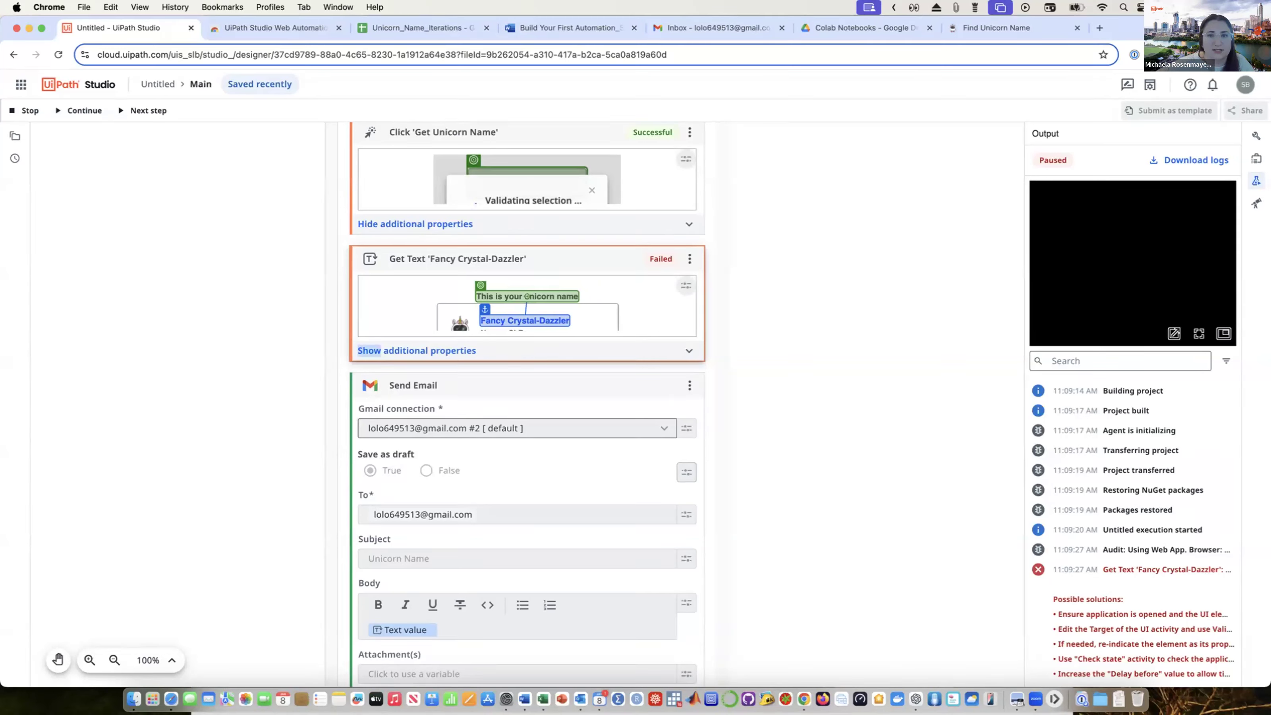
Step: Stop the paused run, re-indicate the generated unicorn name as the Get Text target, and test on cloud again
left_click(11, 110)
left_click(684, 295)
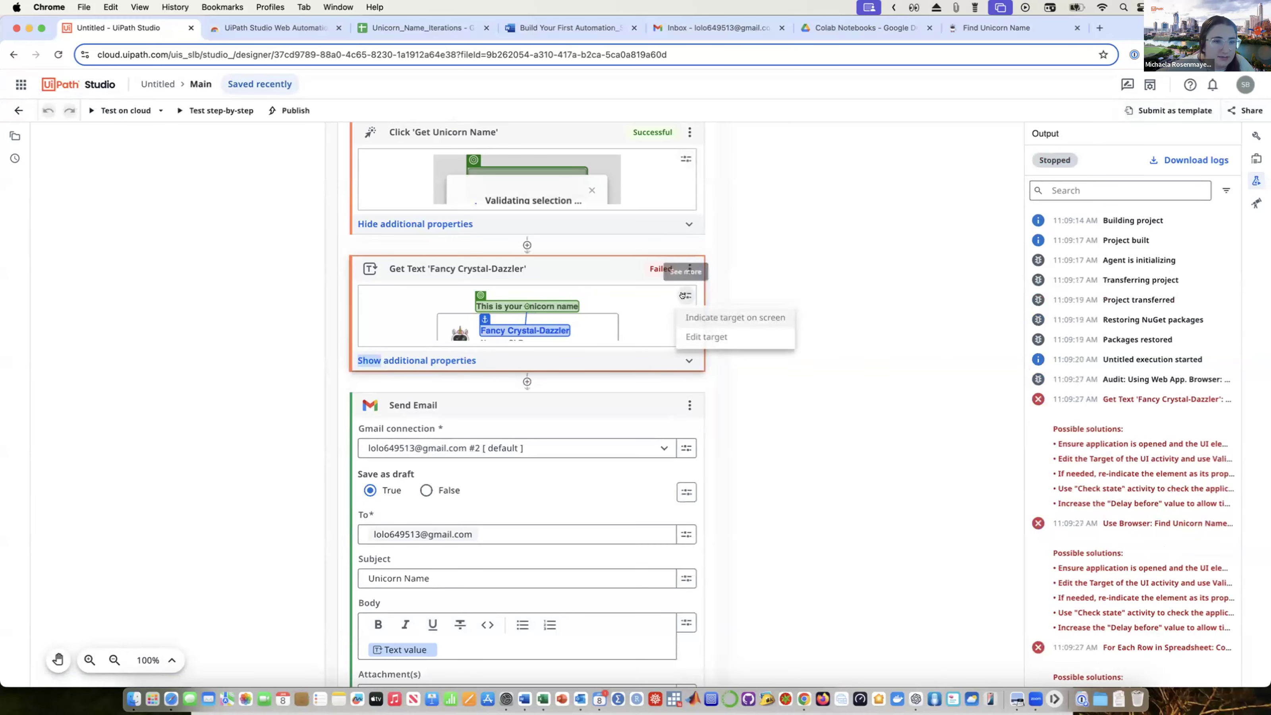
left_click(699, 317)
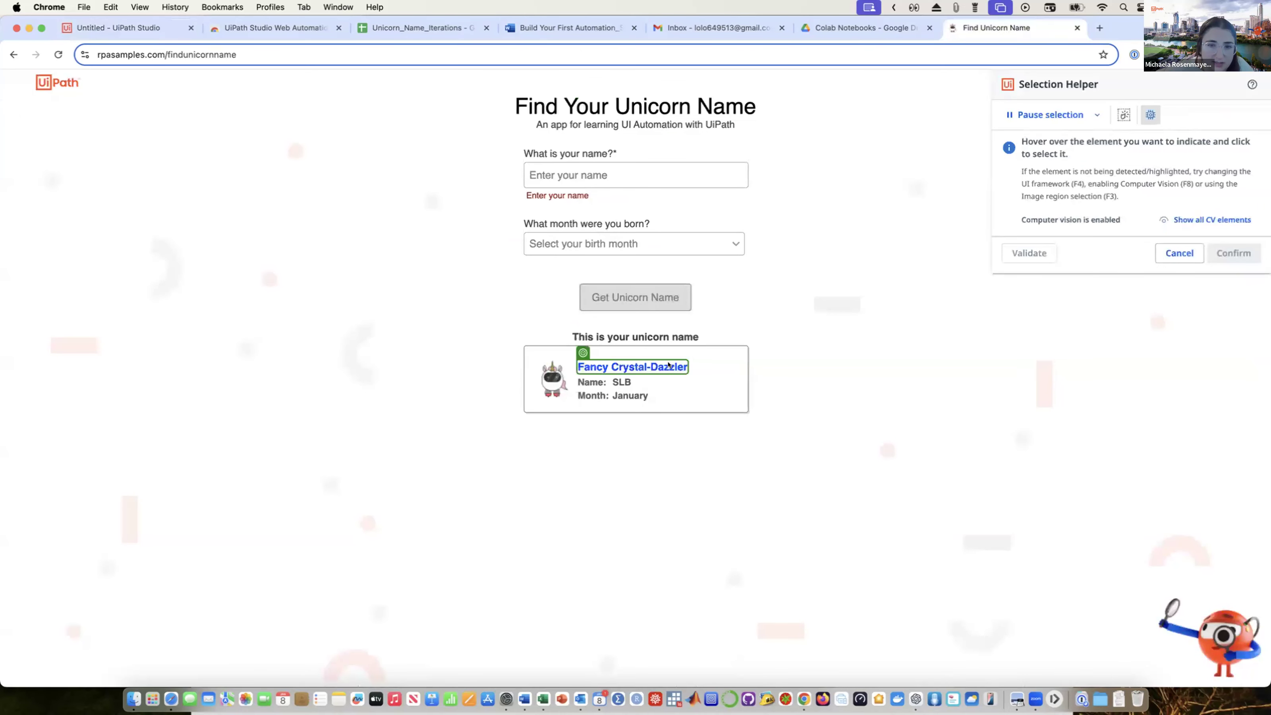
left_click(591, 364)
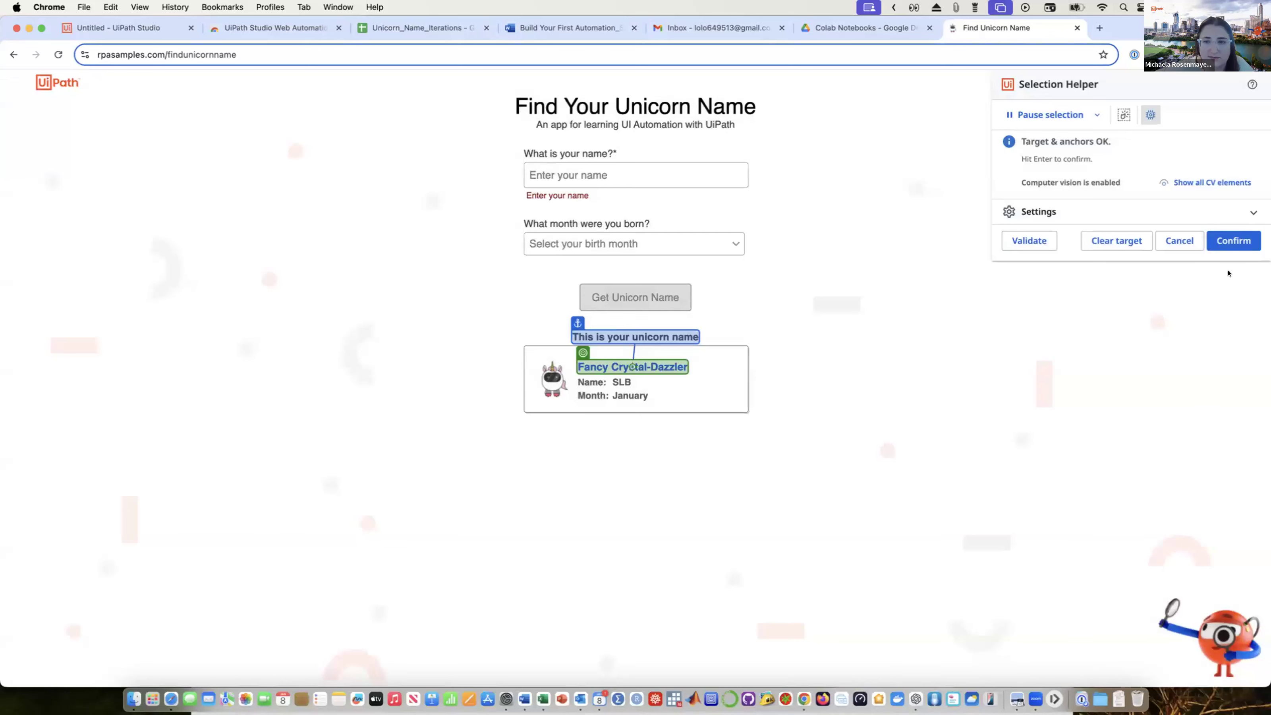
left_click(1227, 240)
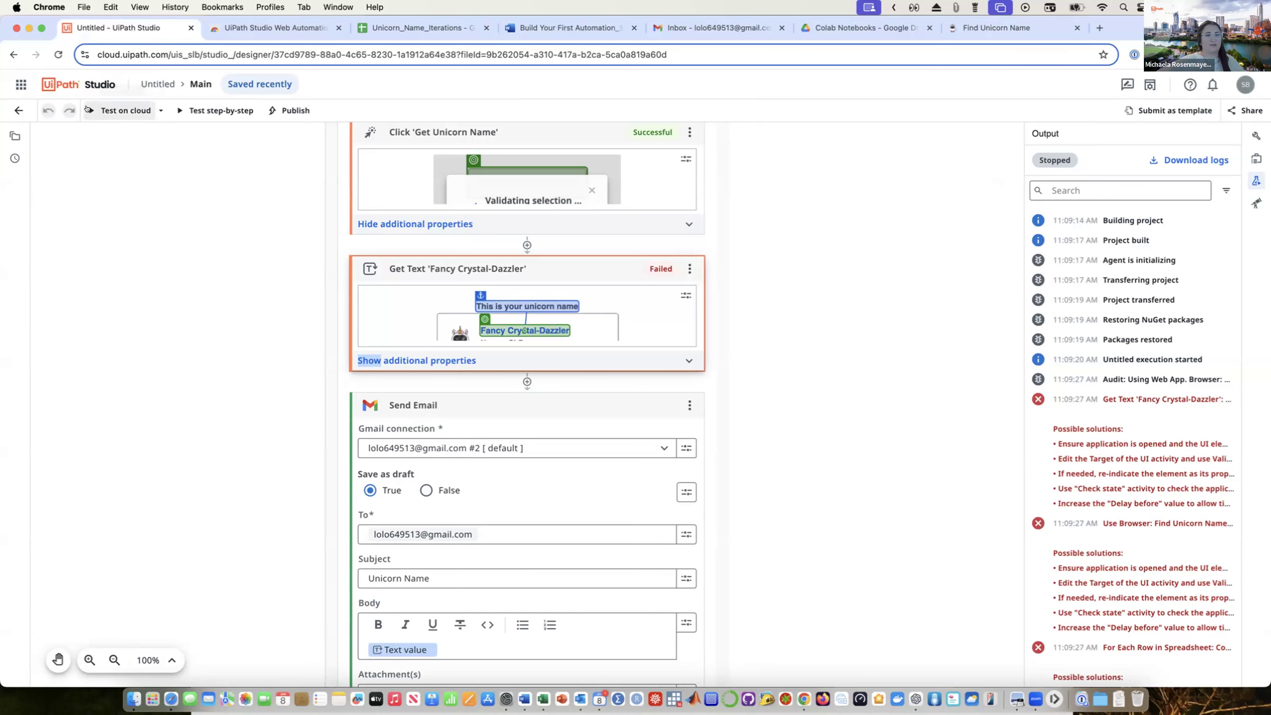
left_click(86, 109)
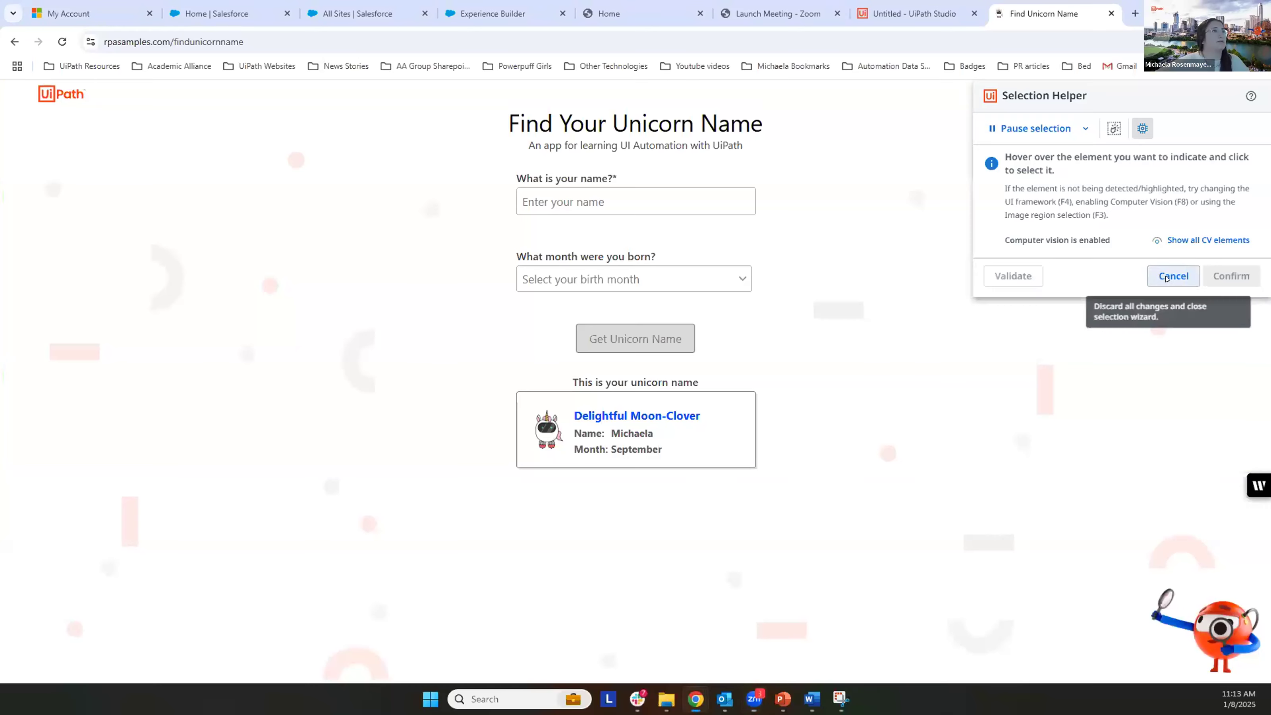
Step: Begin publishing the untitled automation and enter "Unicorn Name" as its name
left_click(1169, 276)
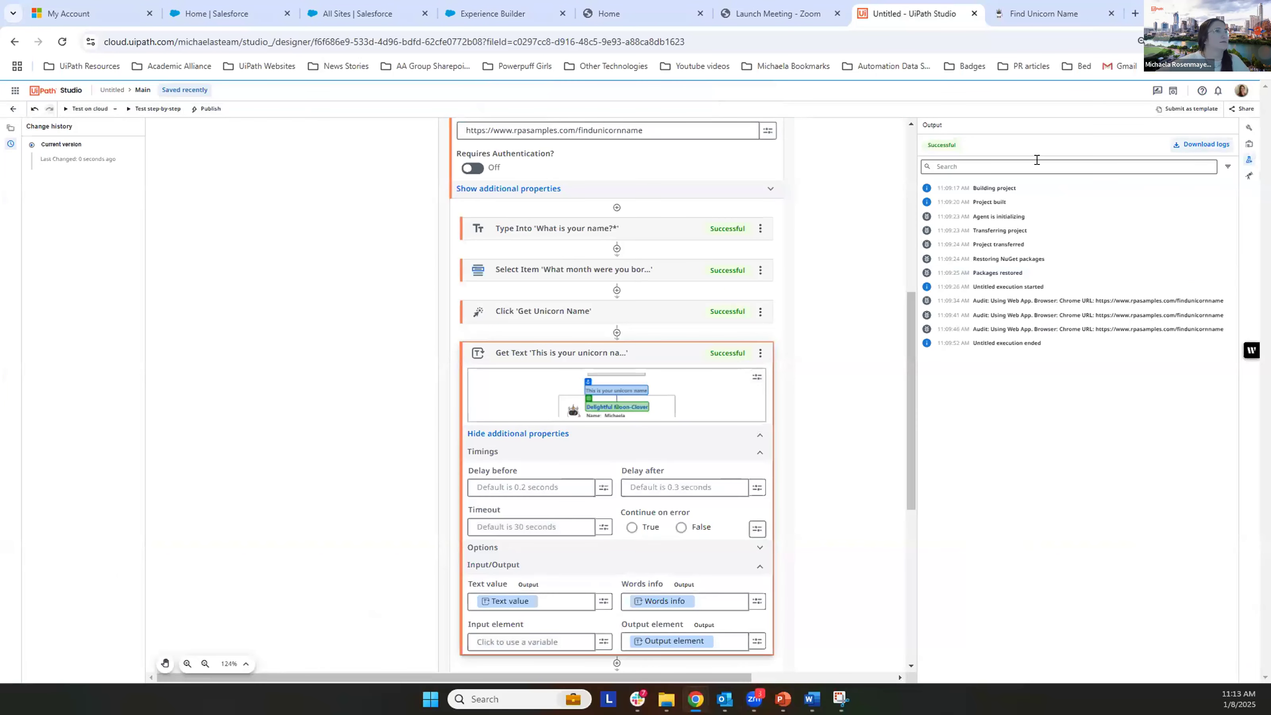
scroll(800, 321, "up", 10)
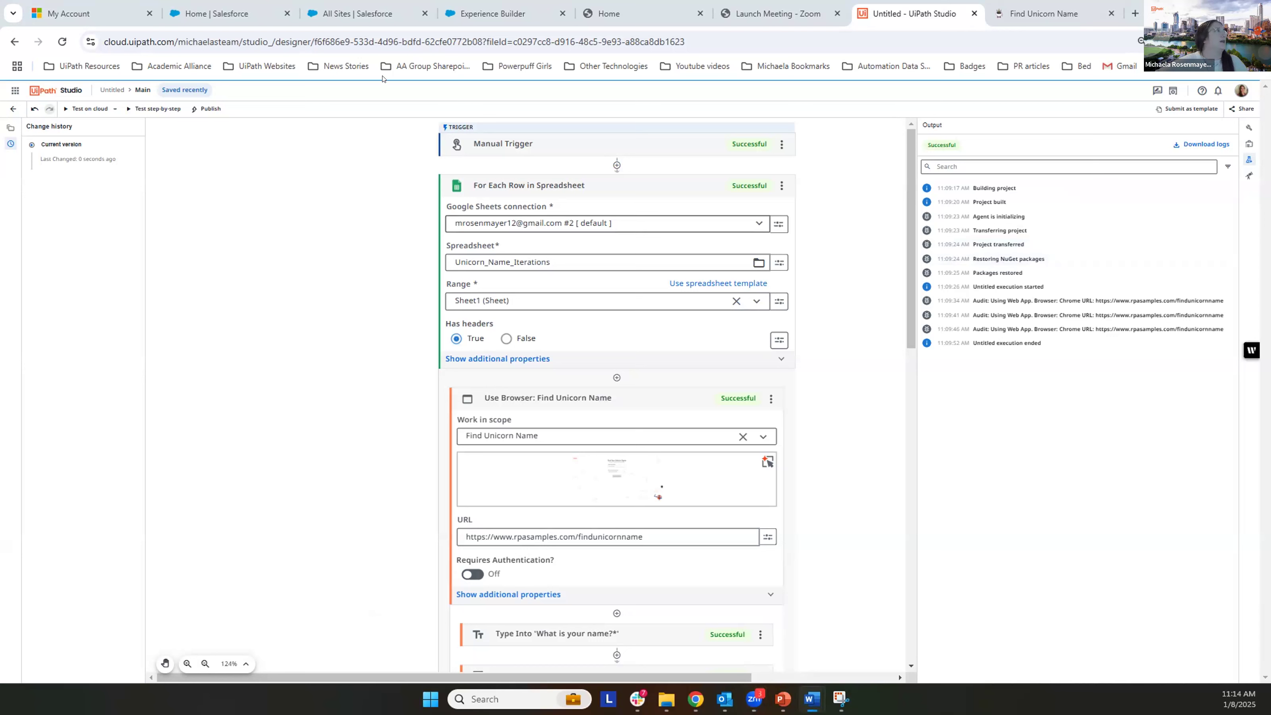
left_click(200, 110)
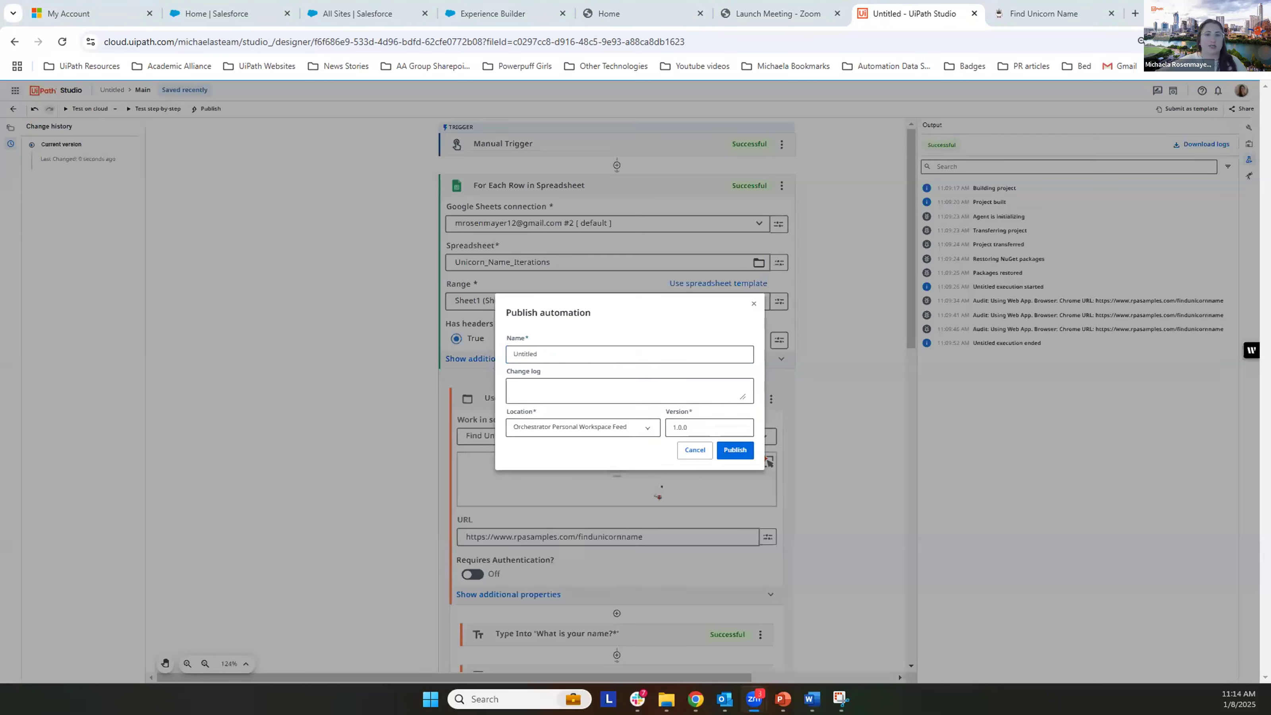
double_click(541, 347)
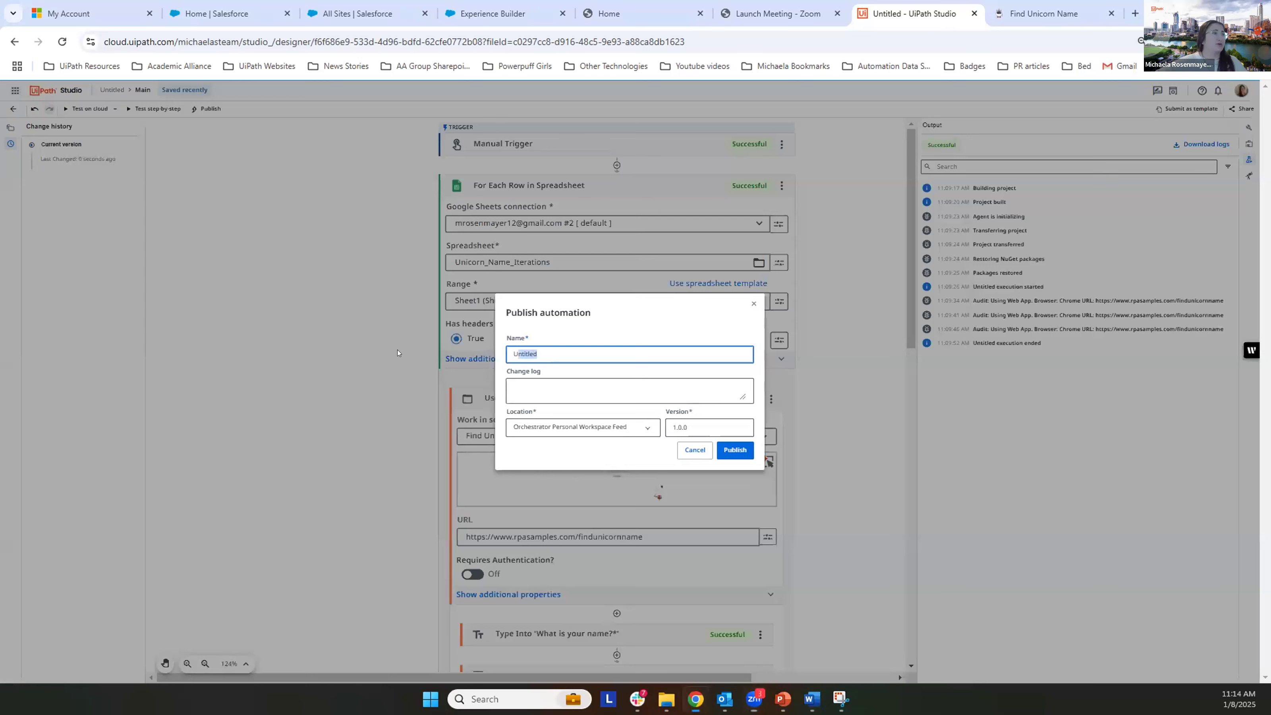
type("Unicorn Name")
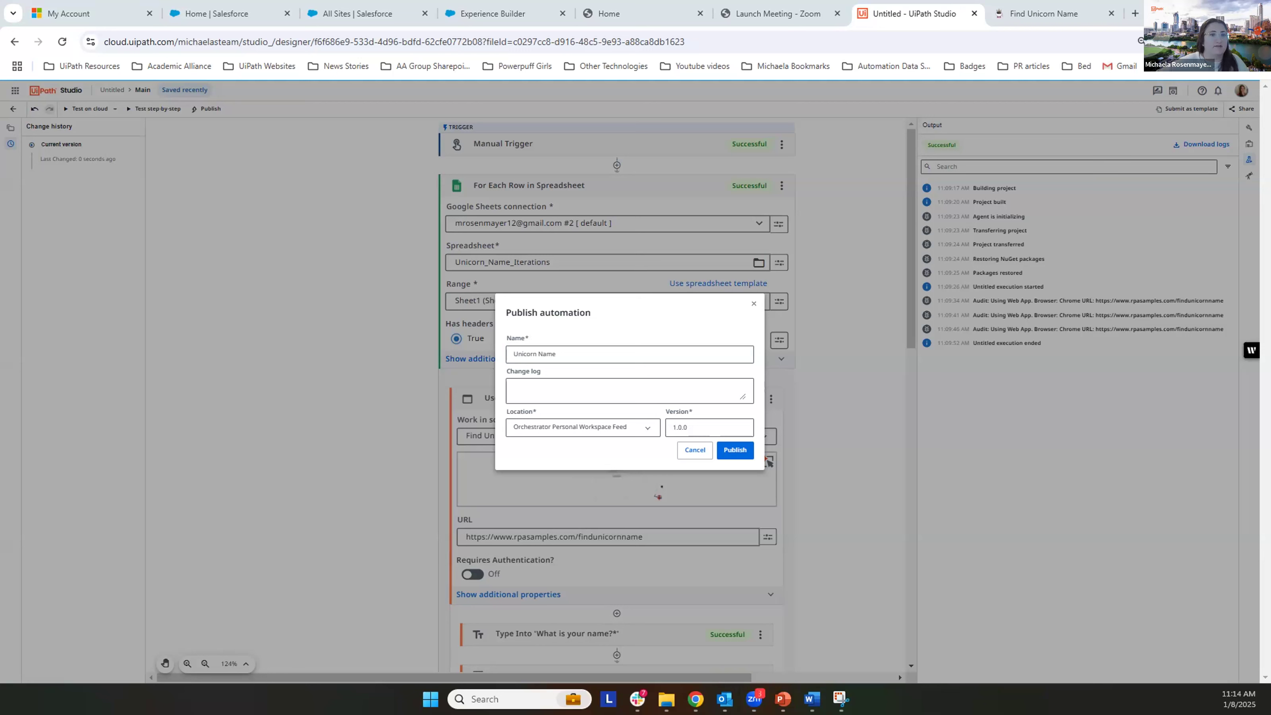
left_click_drag(186, 102, 239, 116)
left_click_drag(501, 344, 603, 363)
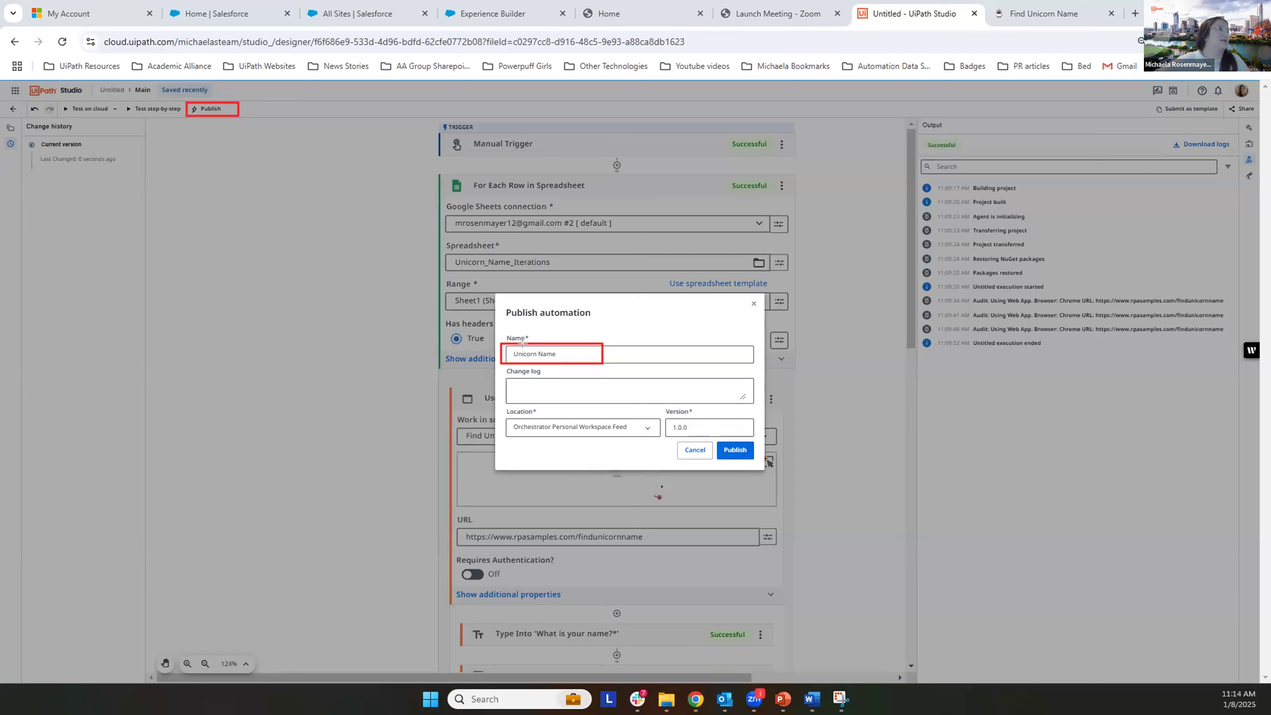
left_click_drag(722, 444, 758, 463)
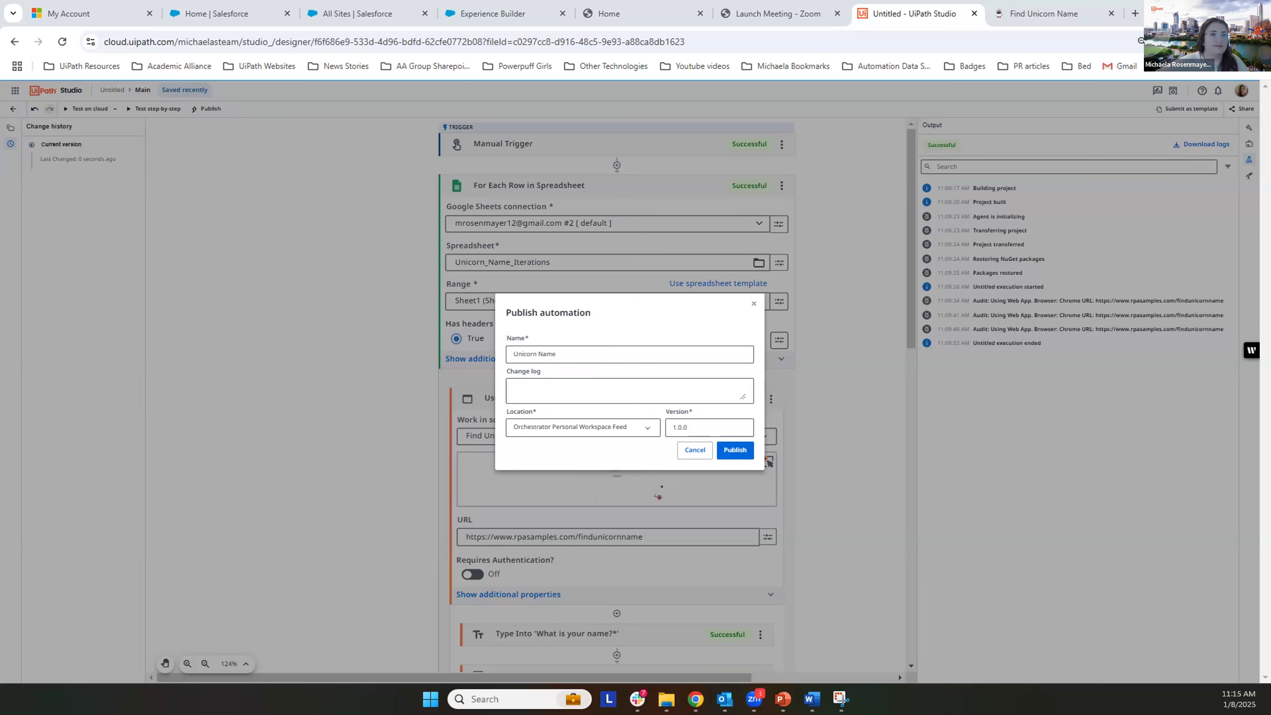
Step: Add the suffix "_v2" to the automation's name and publish it to the Orchestrator Personal Workspace Feed
left_click(602, 349)
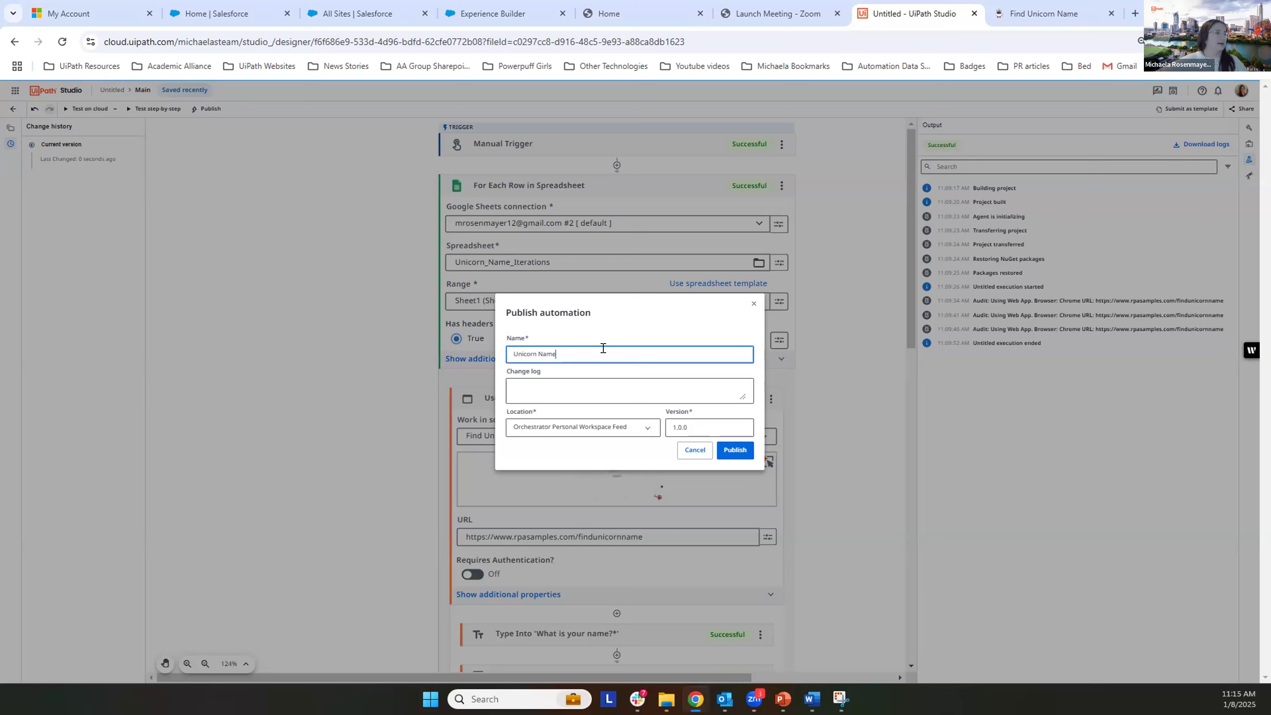
type("_v2")
left_click(734, 449)
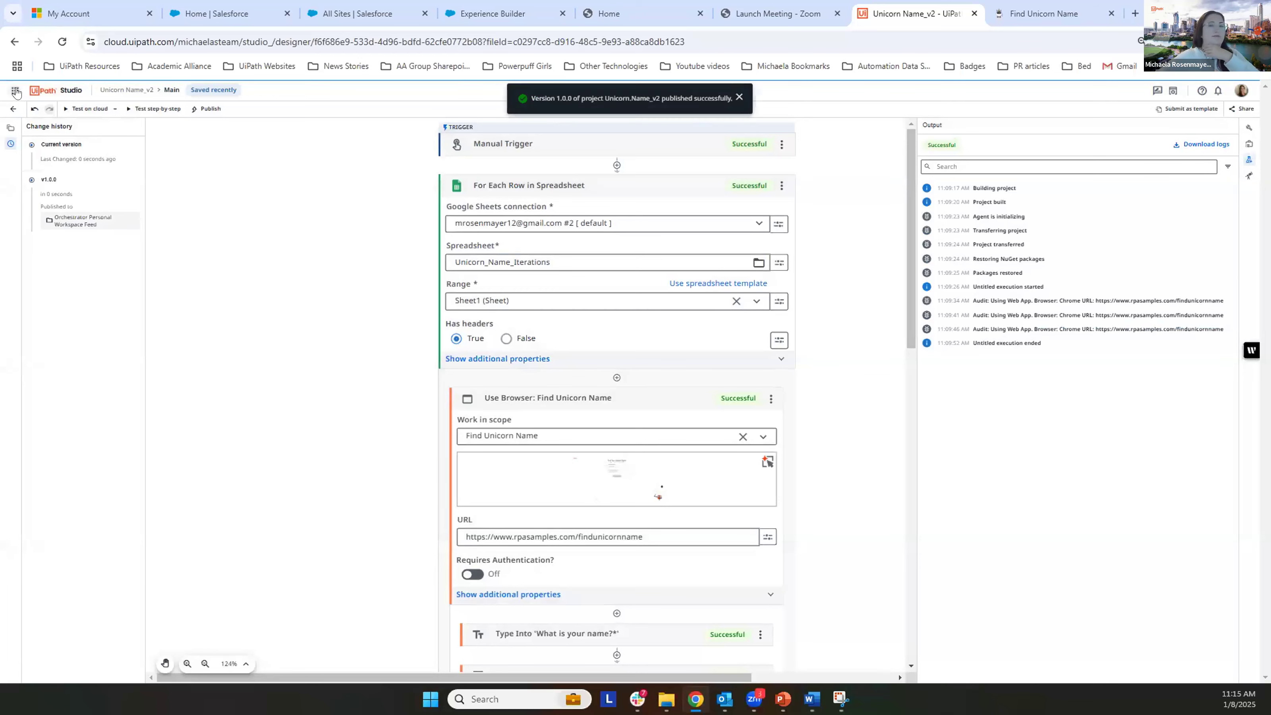
Step: Open the list of UiPath services to switch from Studio to Orchestrator
left_click(15, 90)
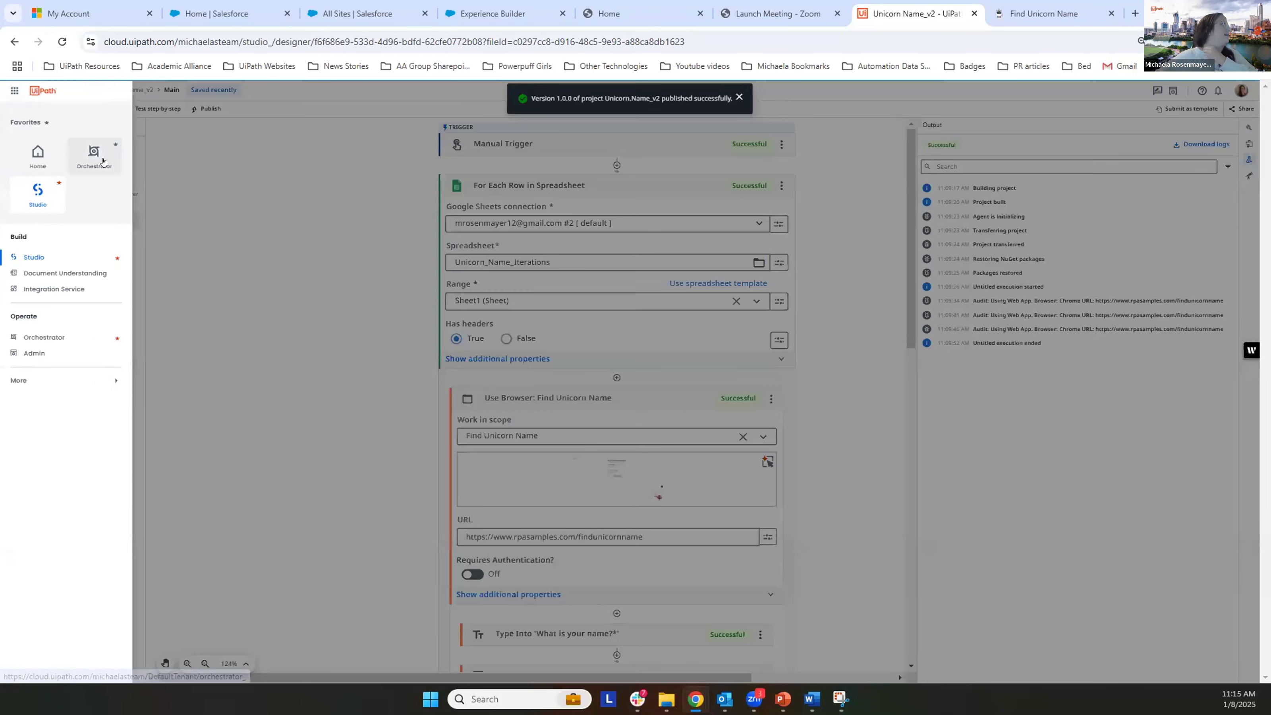